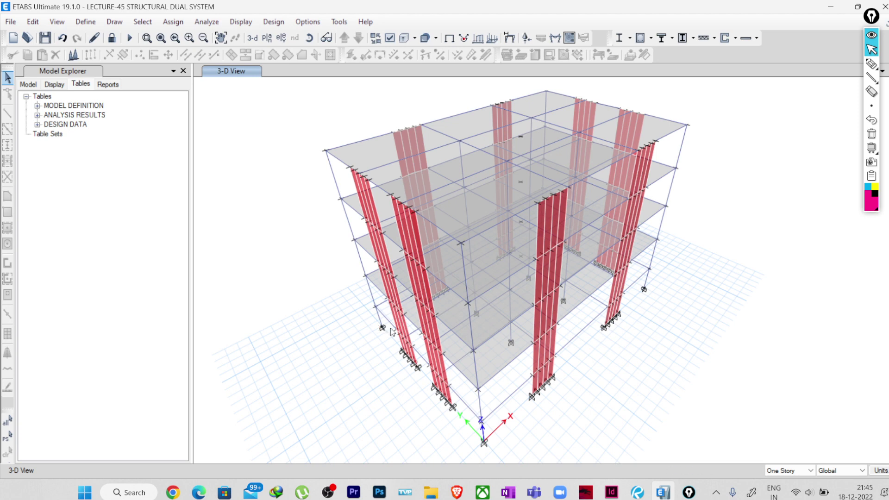
Review the Dual Systems R values (3.0–5.0) in IS 1893 Table 9 in Revu, then return to ETABS.
click(637, 492)
scroll(363, 252, up, 5)
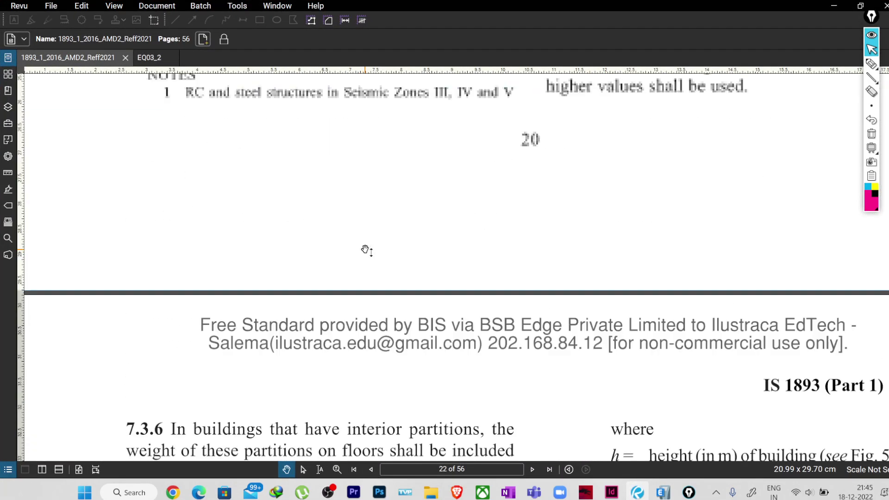
ctrl+scroll(369, 249, down, 1)
scroll(369, 248, up, 4)
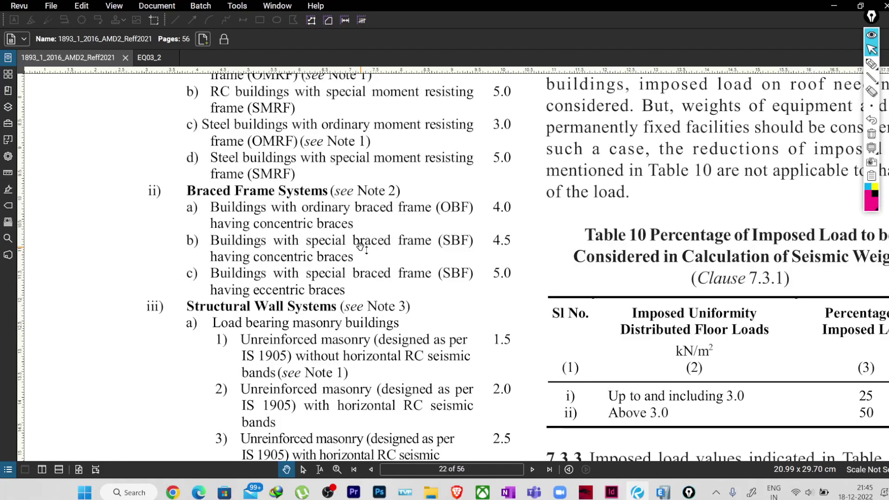
scroll(369, 248, down, 1)
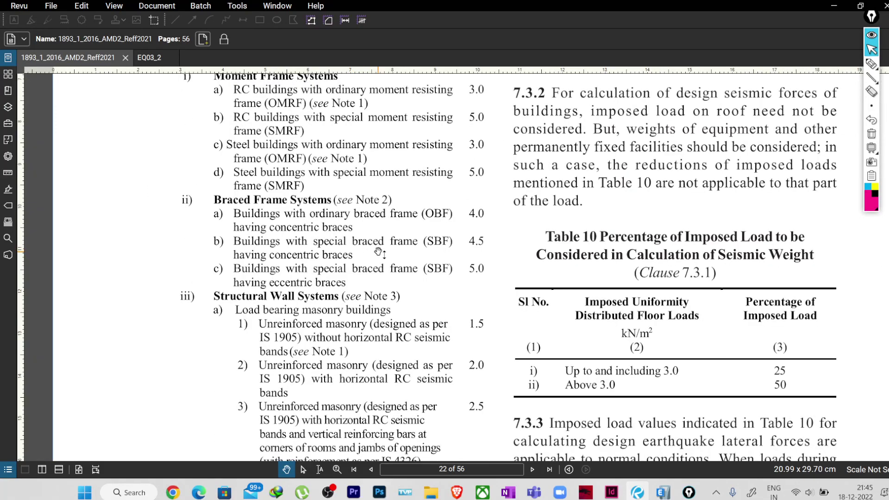
scroll(379, 252, up, 1)
scroll(315, 187, up, 2)
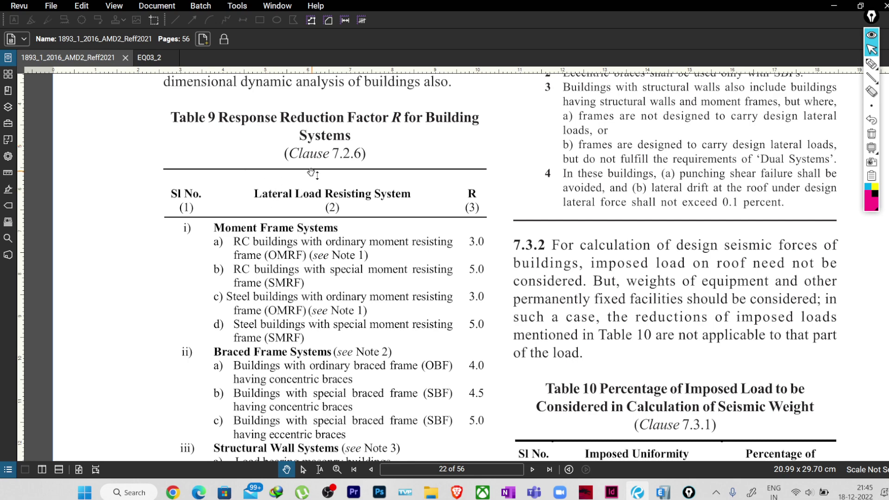
scroll(258, 171, down, 2)
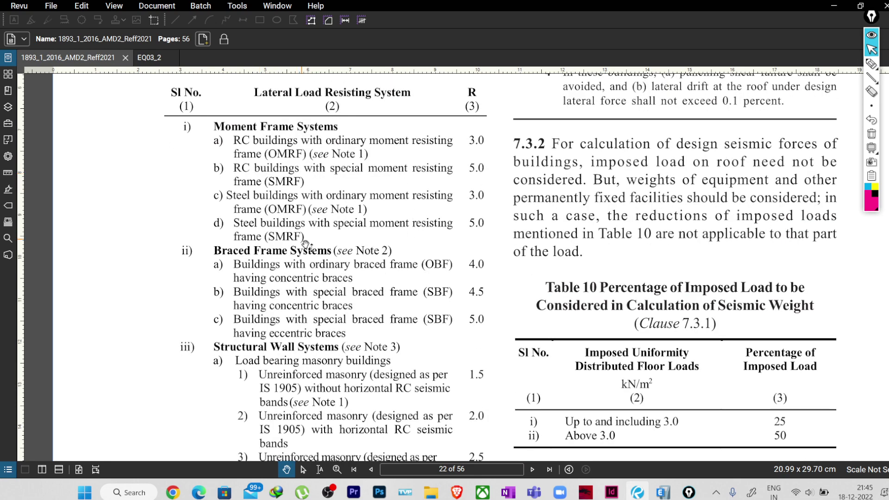
scroll(328, 264, down, 3)
scroll(329, 263, down, 2)
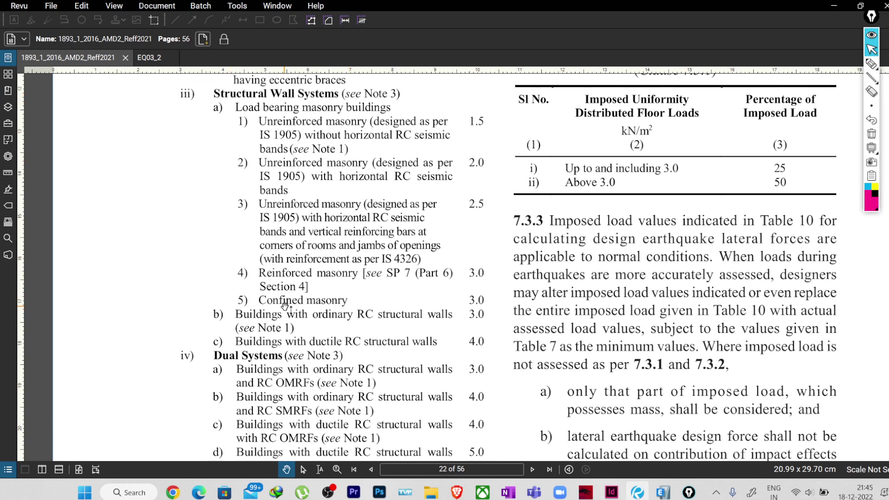
scroll(354, 324, down, 1)
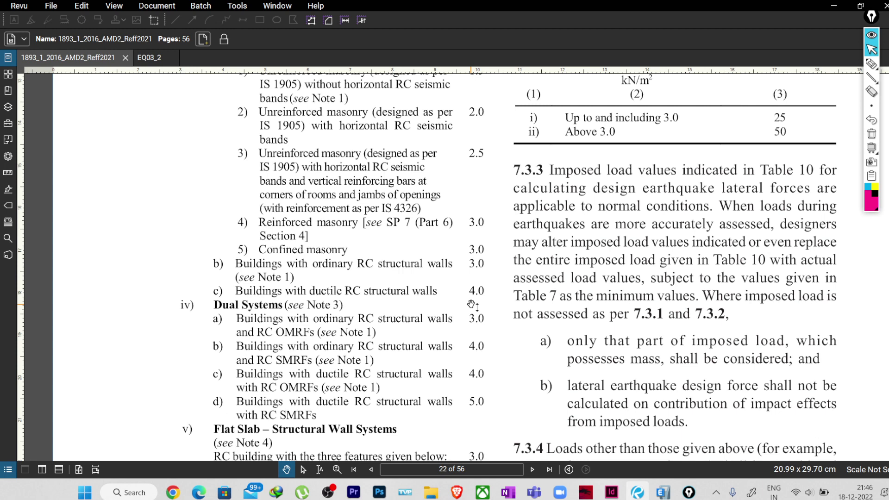
scroll(332, 200, up, 1)
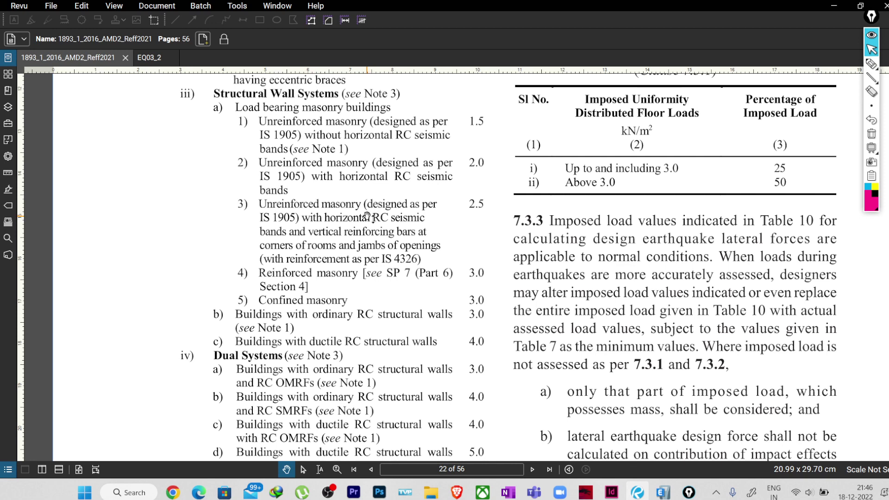
scroll(366, 215, down, 1)
scroll(399, 249, down, 1)
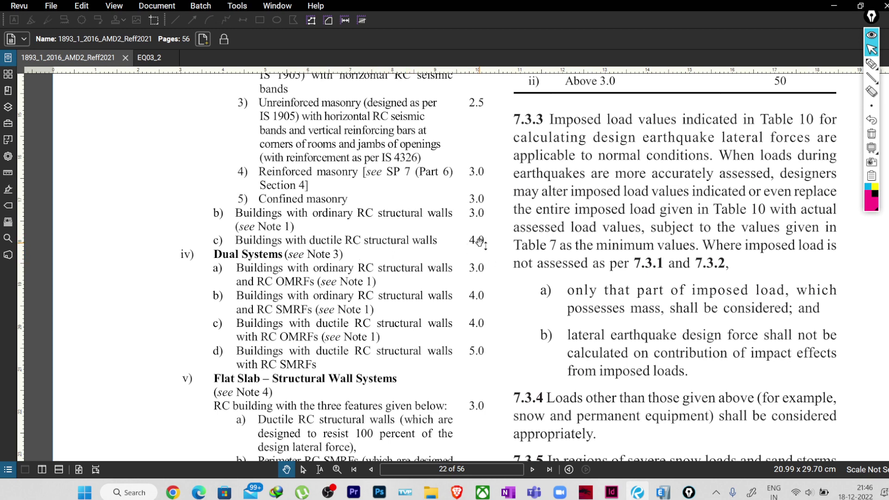
click(834, 5)
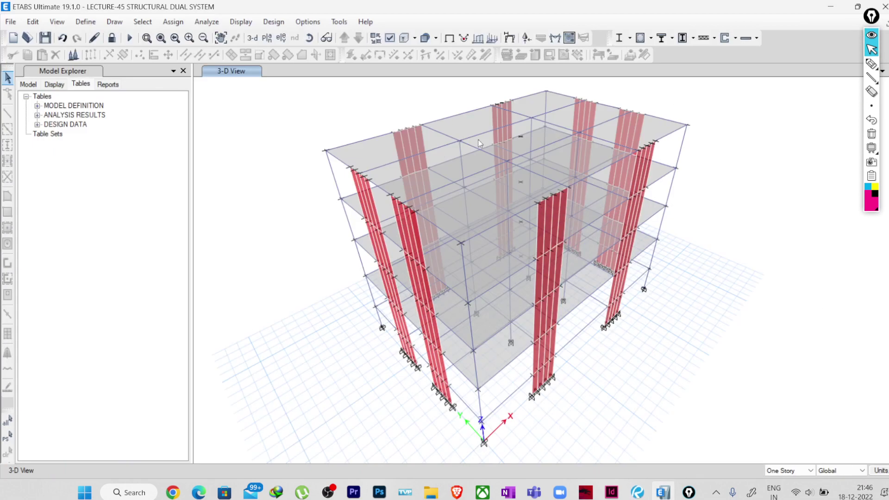
click(86, 22)
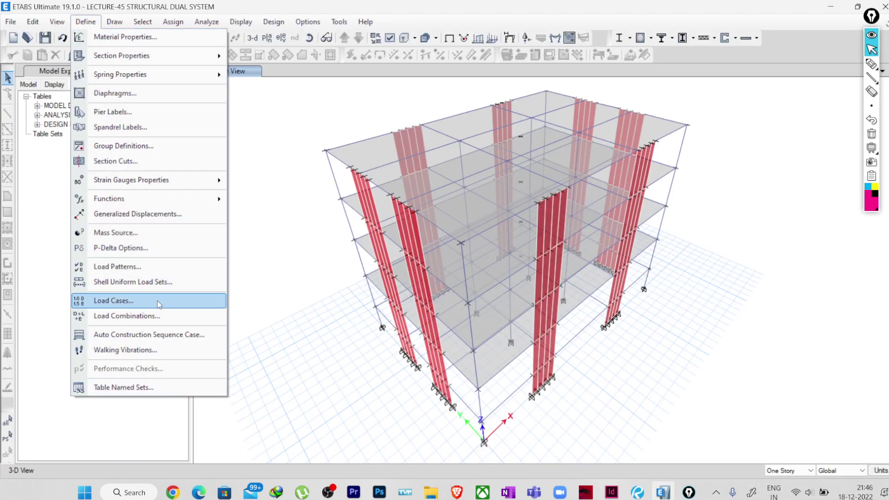
click(133, 267)
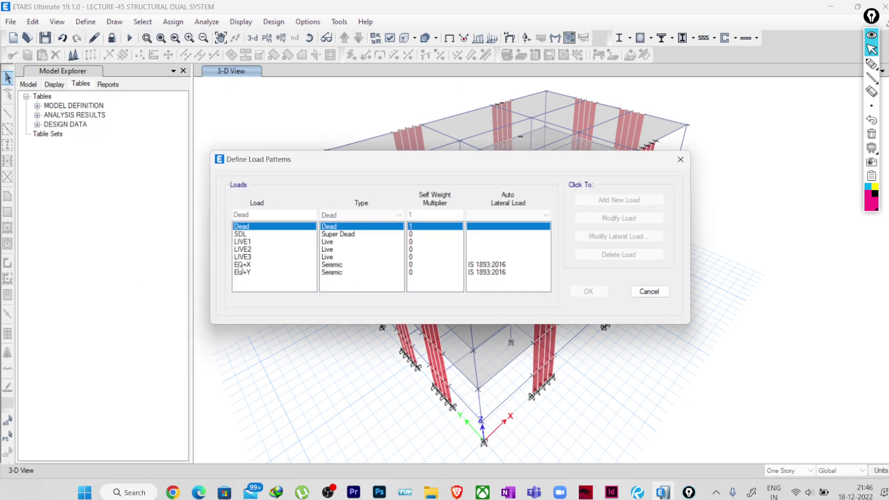
click(250, 267)
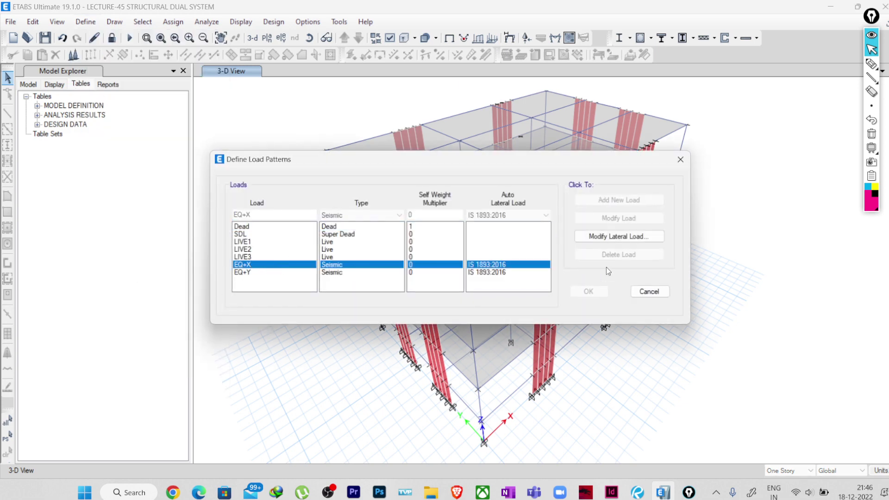
click(602, 237)
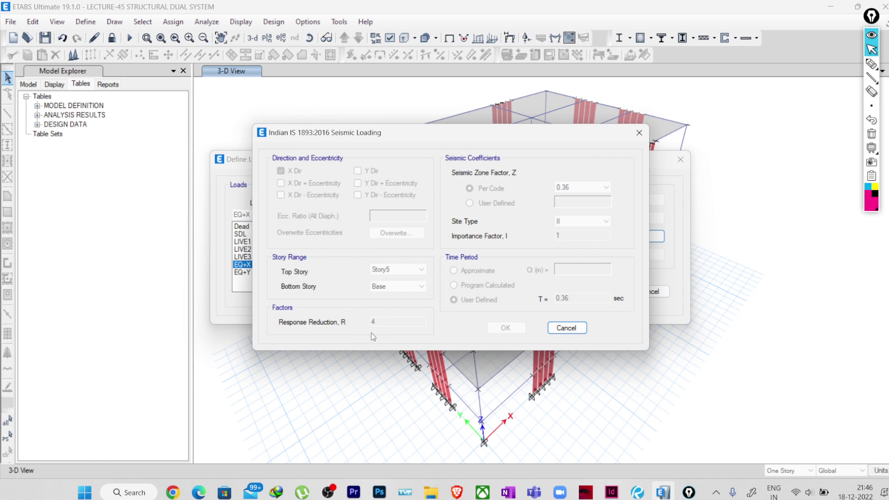
click(566, 328)
click(252, 274)
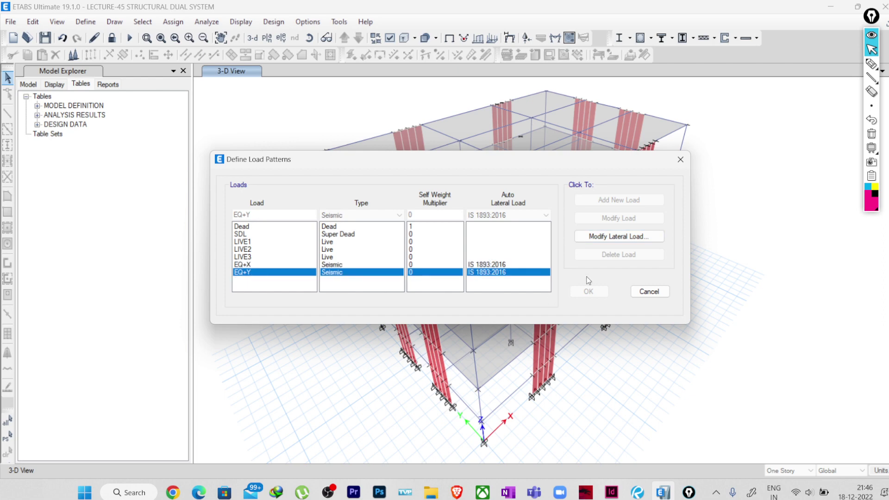
click(618, 236)
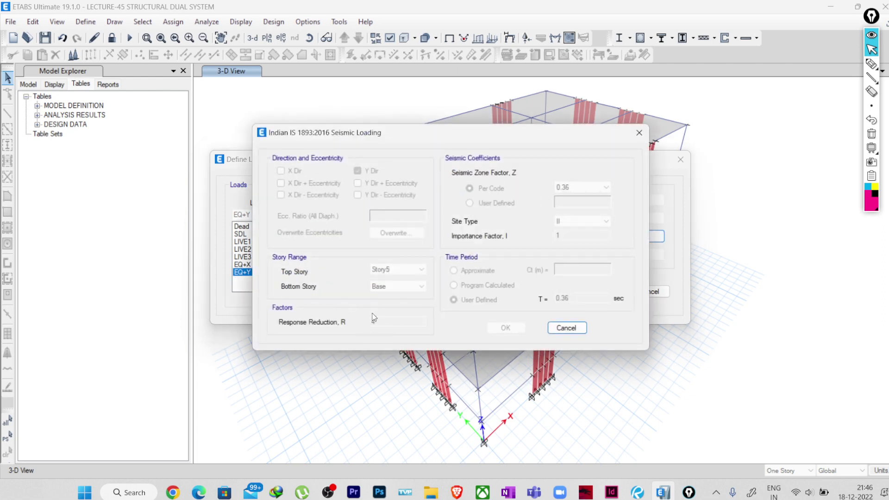
click(573, 328)
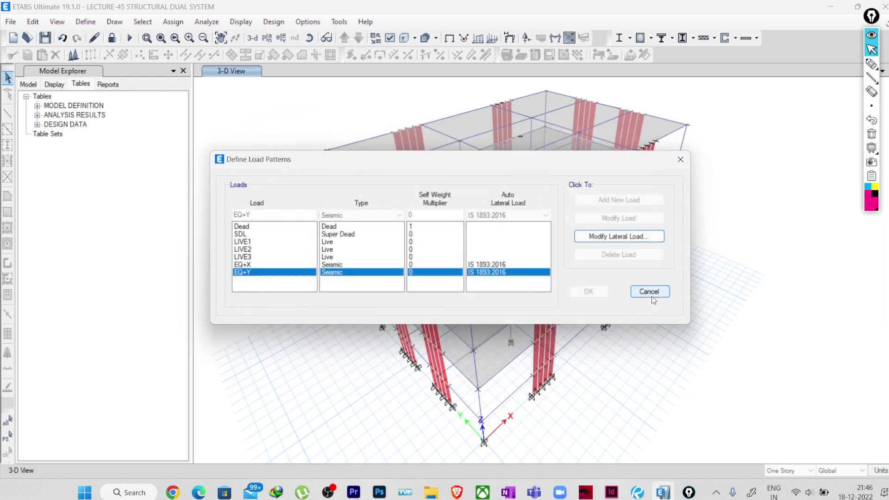
click(651, 293)
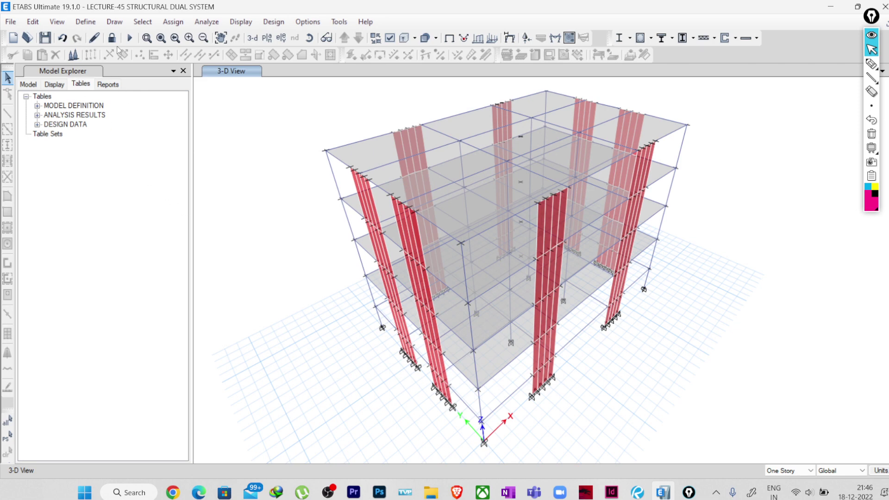
click(86, 22)
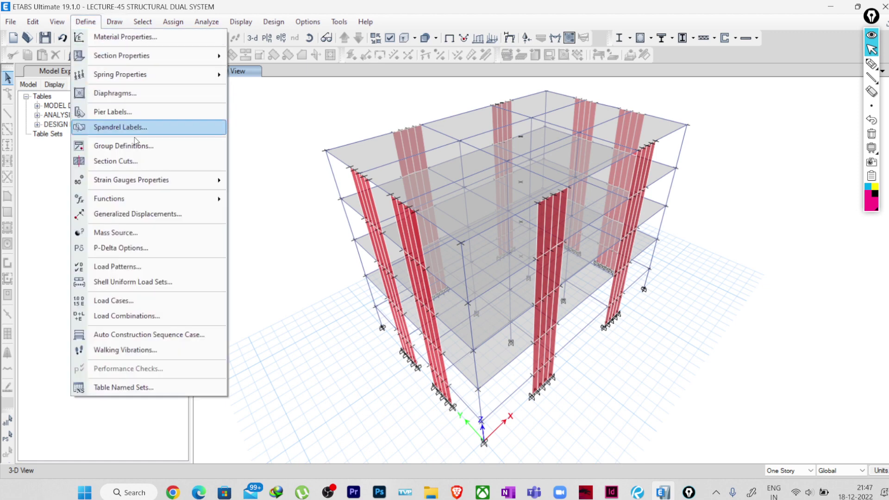
mouse_move(156, 202)
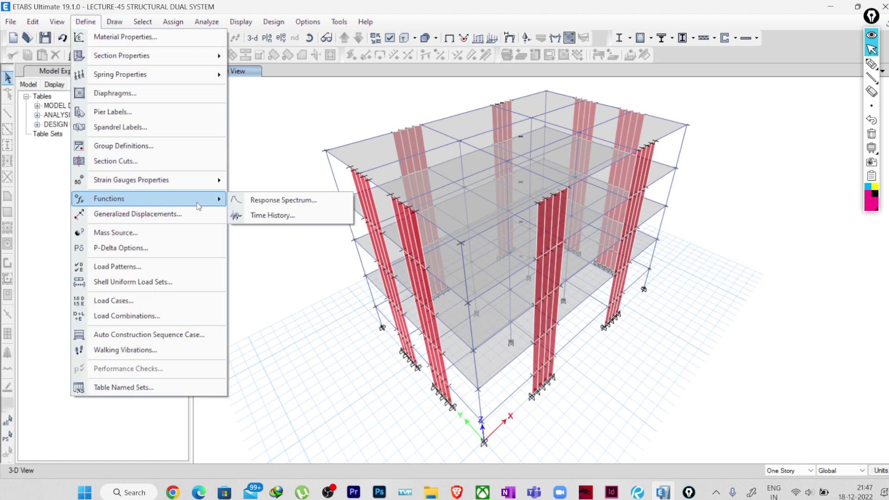
click(259, 202)
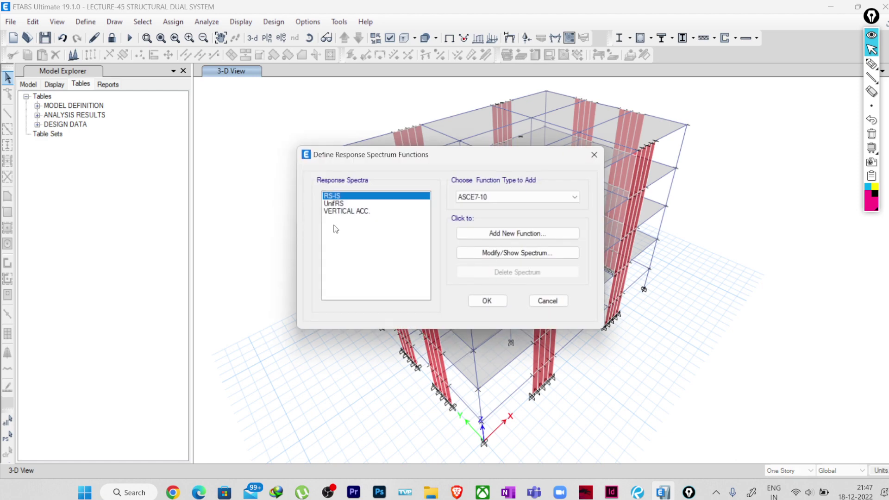
click(468, 251)
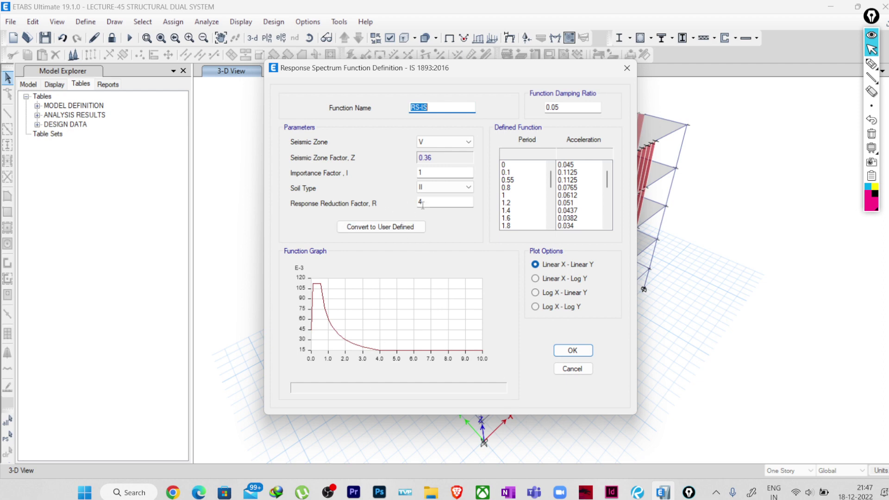
click(574, 369)
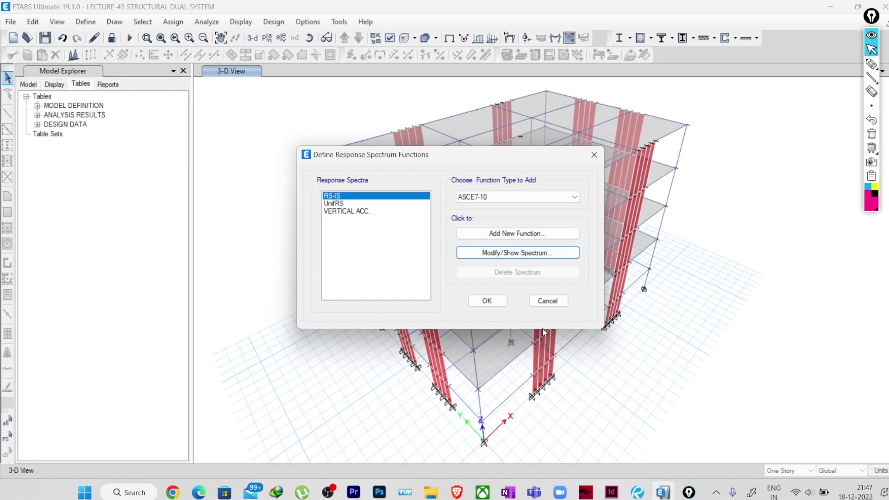
click(547, 301)
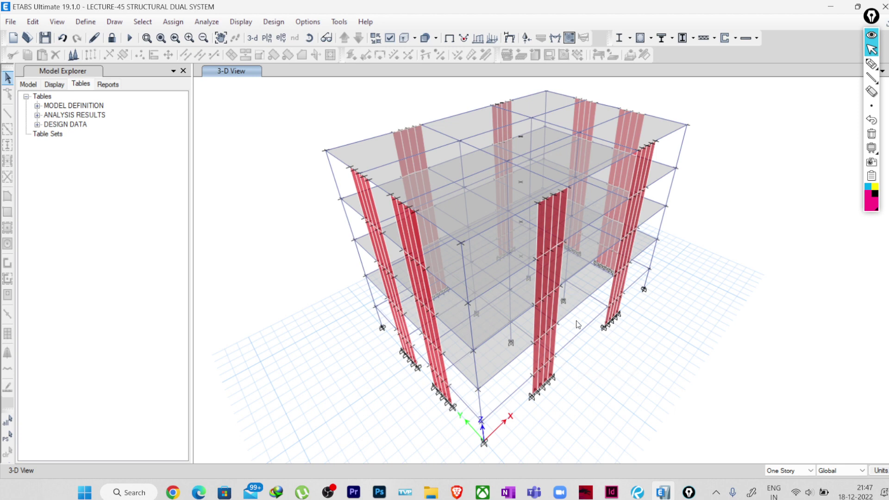
middle_drag(577, 321, 579, 346)
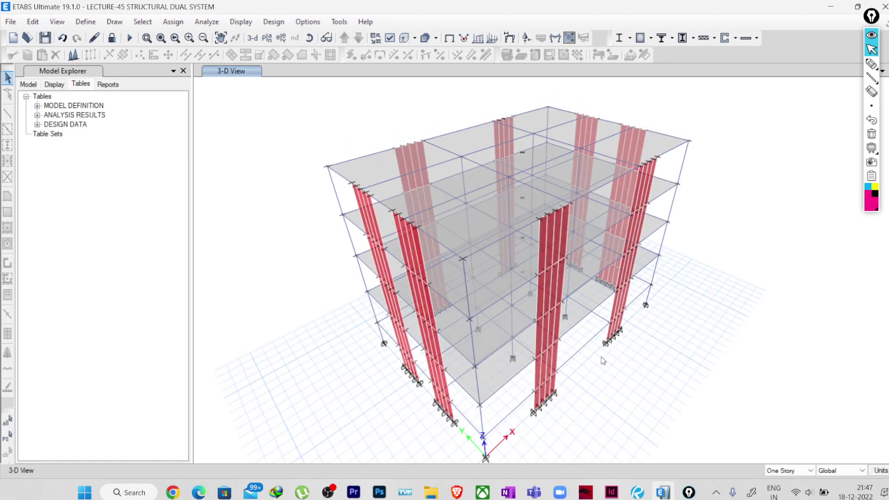
click(638, 493)
scroll(448, 290, up, 10)
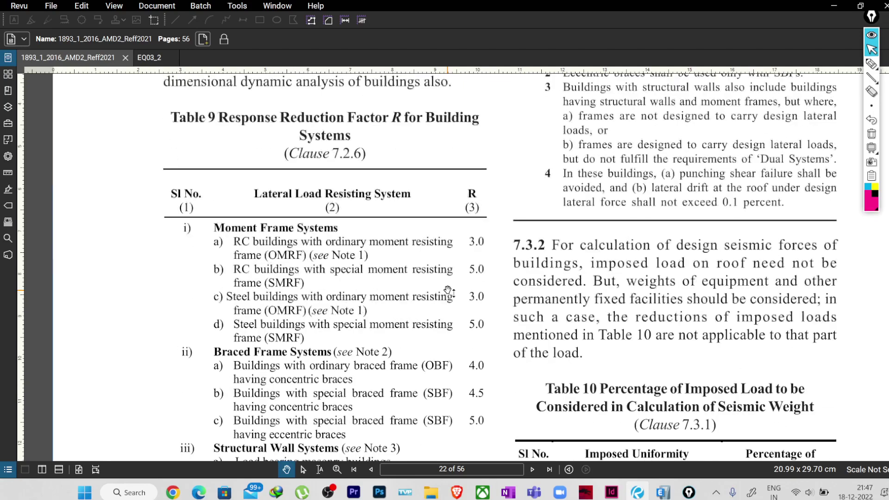
scroll(448, 291, up, 10)
ctrl+scroll(452, 292, up, 2)
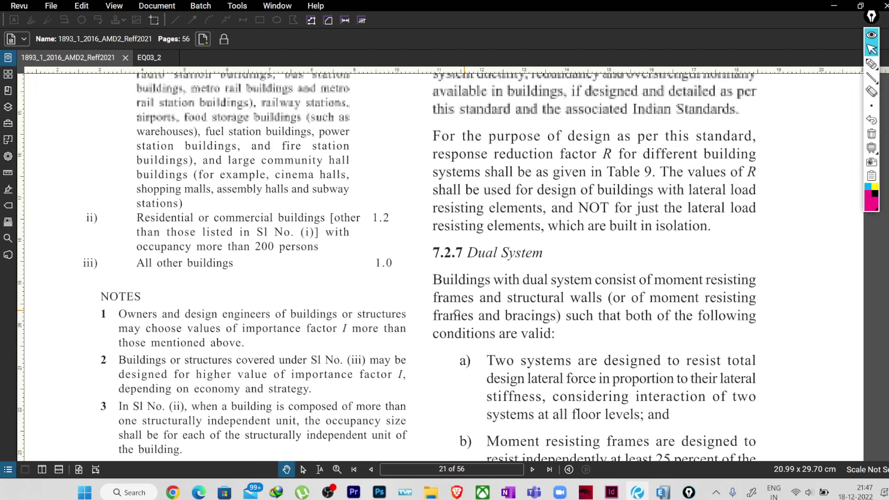
scroll(455, 315, down, 3)
shift+scroll(416, 301, right, 3)
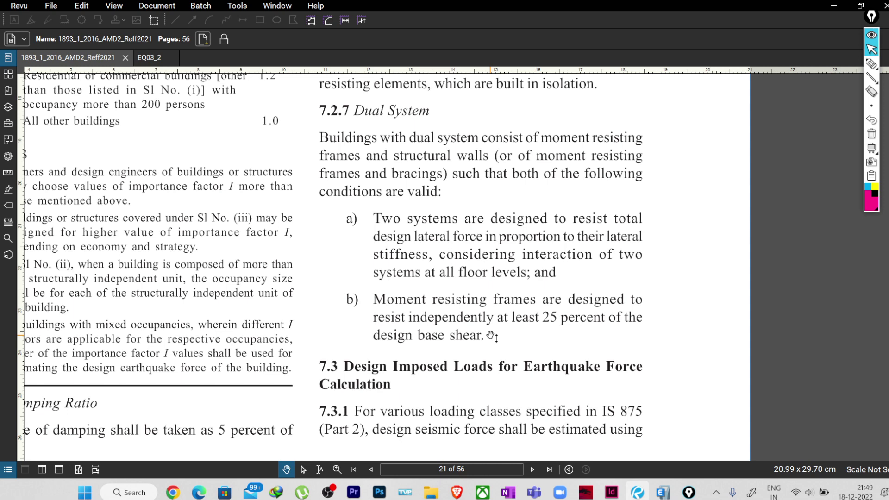
click(834, 6)
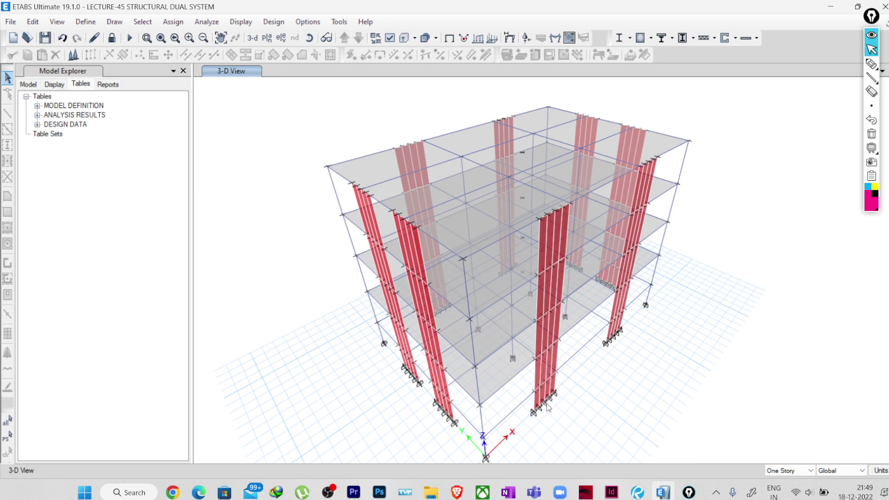
Zoom out and pan up so the full five-storey building is centred in the 3-D view.
scroll(574, 223, up, 5)
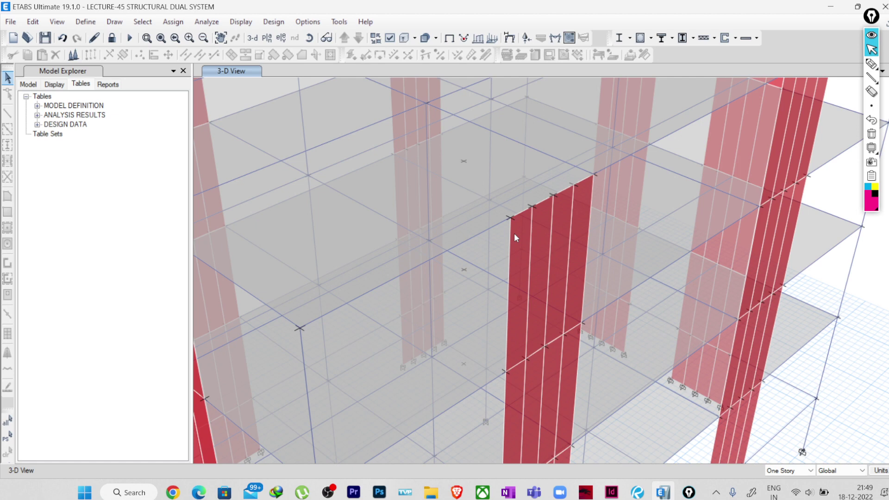
scroll(514, 232, down, 5)
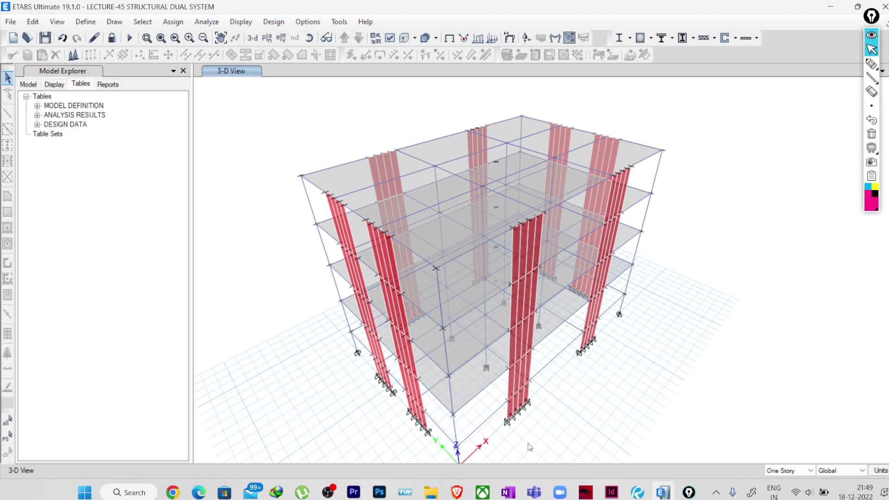
middle_drag(528, 443, 510, 415)
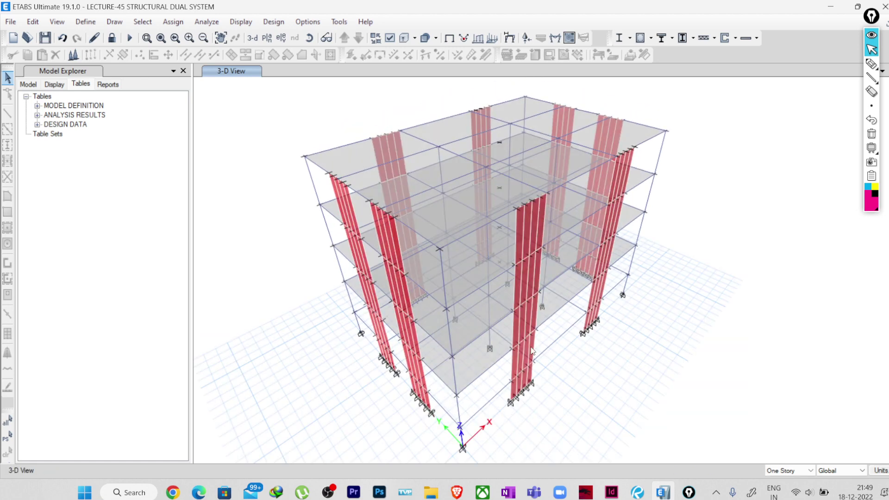
click(267, 38)
click(388, 240)
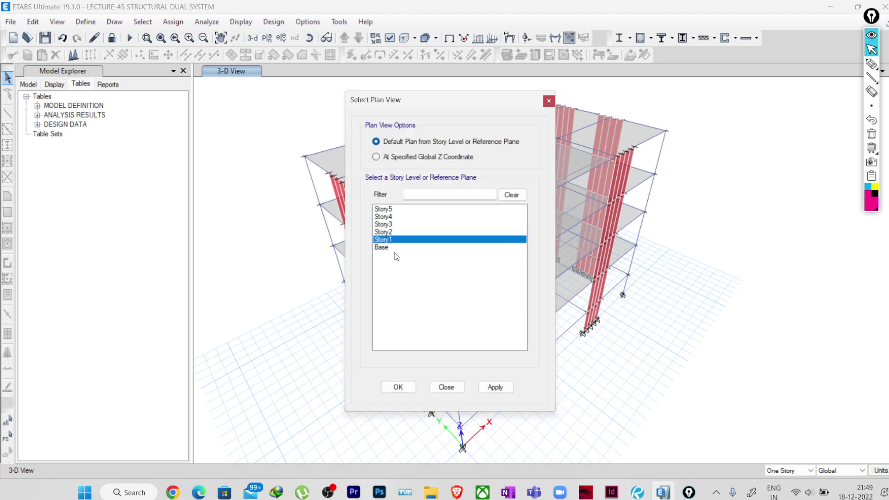
click(398, 388)
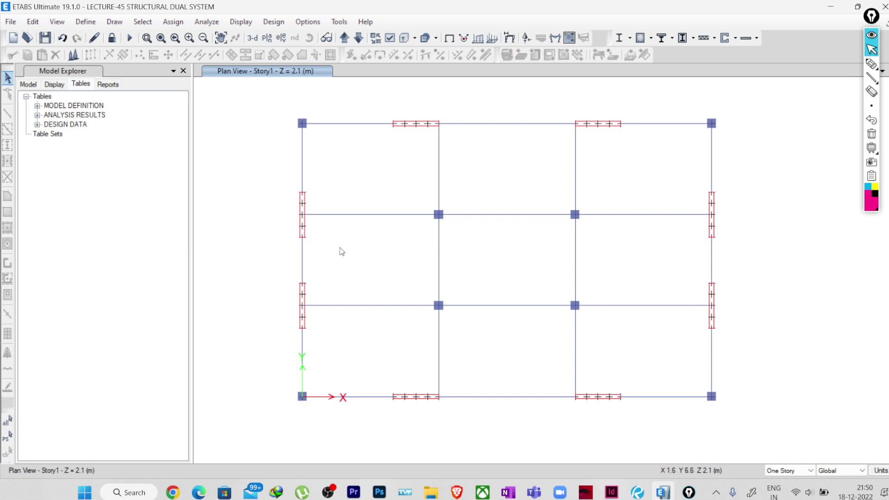
click(251, 38)
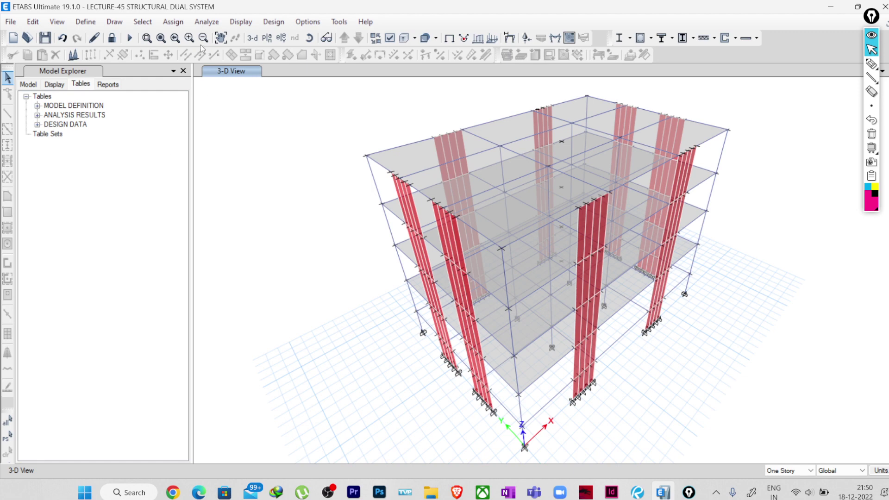
Expand the ANALYSIS RESULTS tables, check Structure Output, and pan the building into place.
click(38, 115)
click(49, 153)
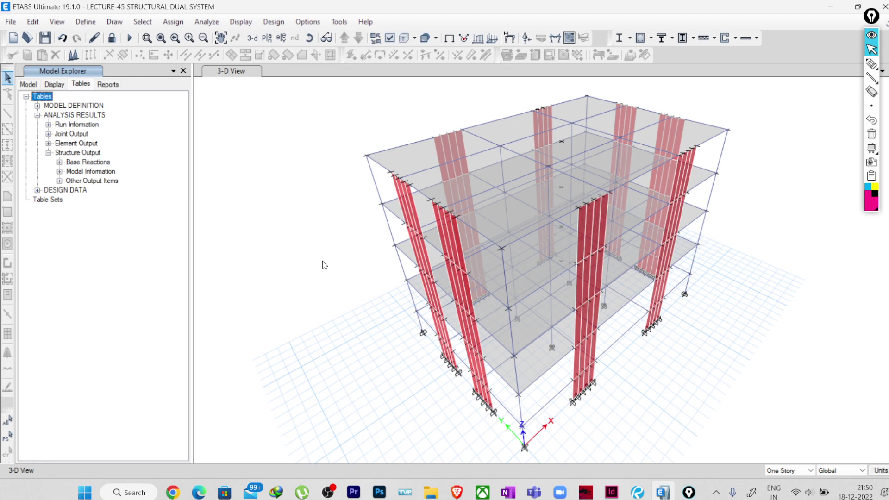
click(48, 153)
middle_drag(253, 218, 242, 224)
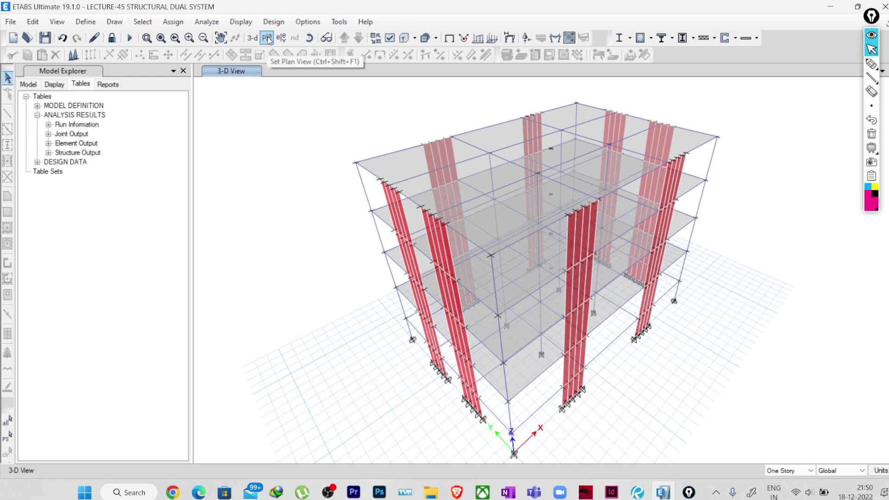
middle_drag(387, 336, 348, 319)
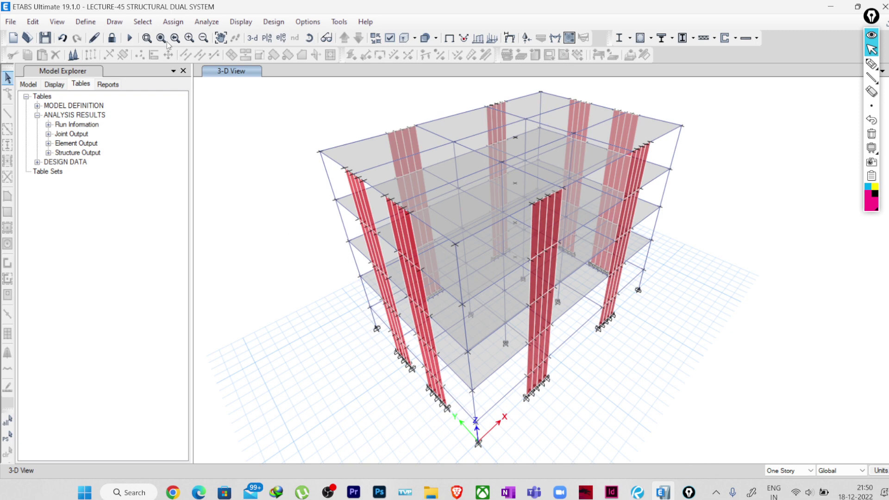
Select all objects on Story1 and Base using selection by storey.
click(157, 25)
mouse_move(155, 39)
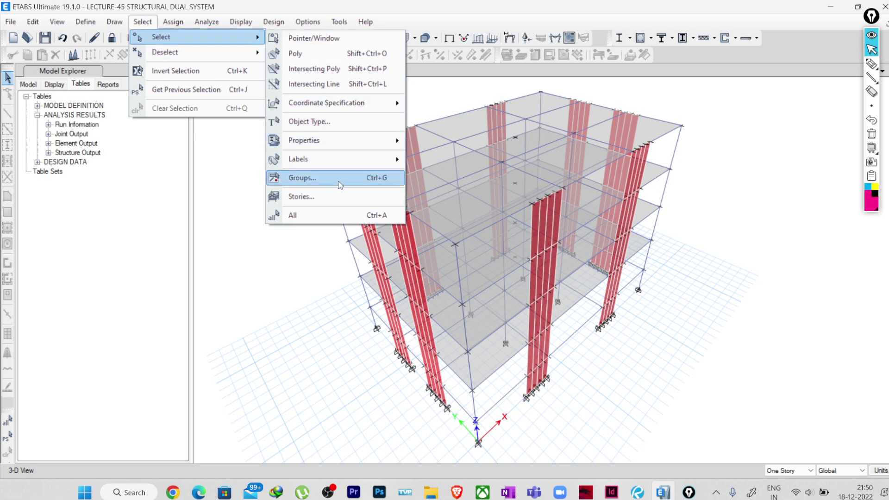
click(338, 198)
drag(391, 188, 391, 198)
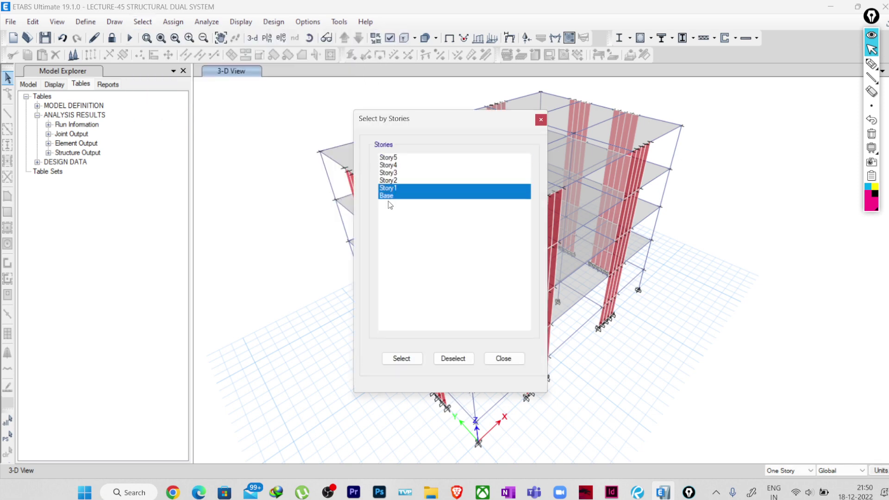
click(400, 362)
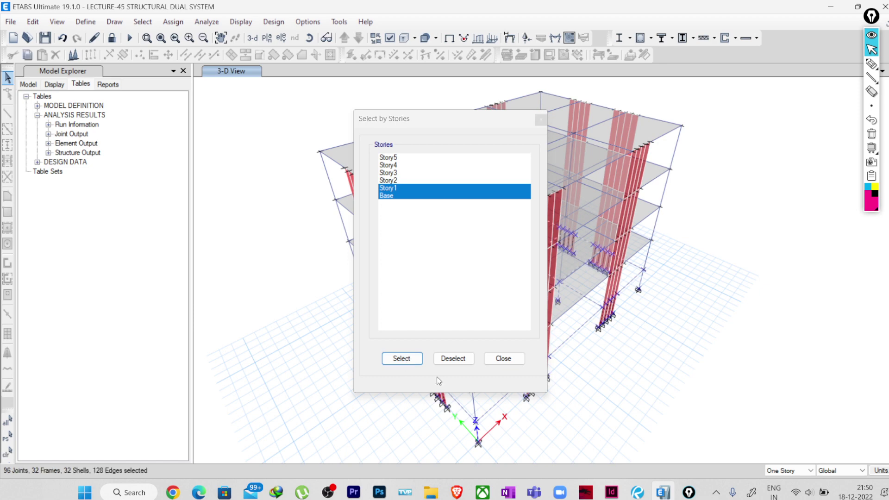
click(503, 358)
Show only the selected ground-storey objects and frame the close-up view.
right_click(273, 175)
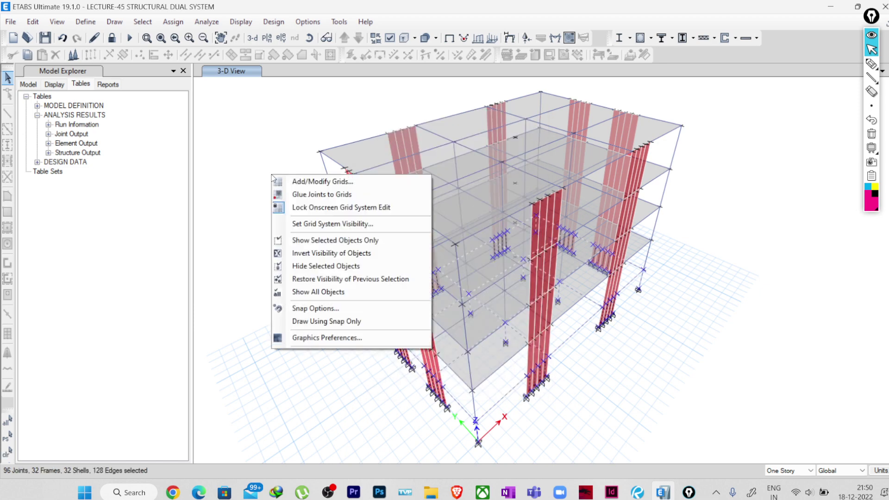
click(313, 240)
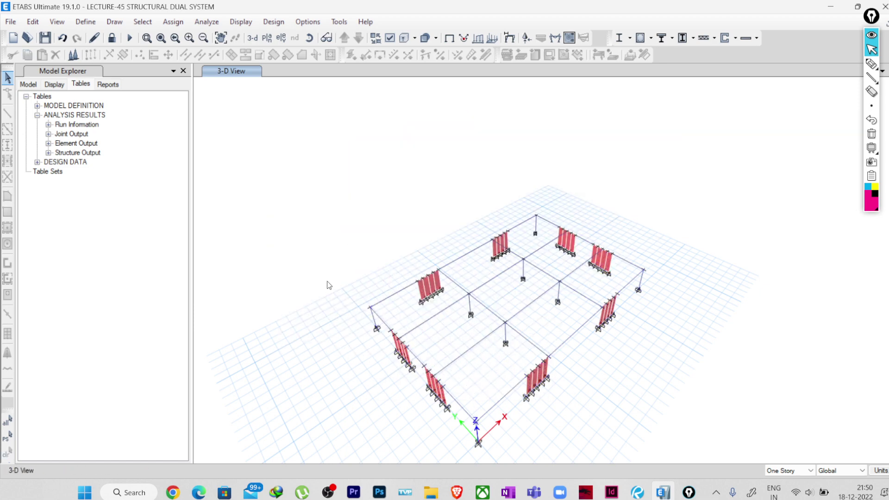
scroll(454, 354, up, 1)
scroll(429, 363, down, 2)
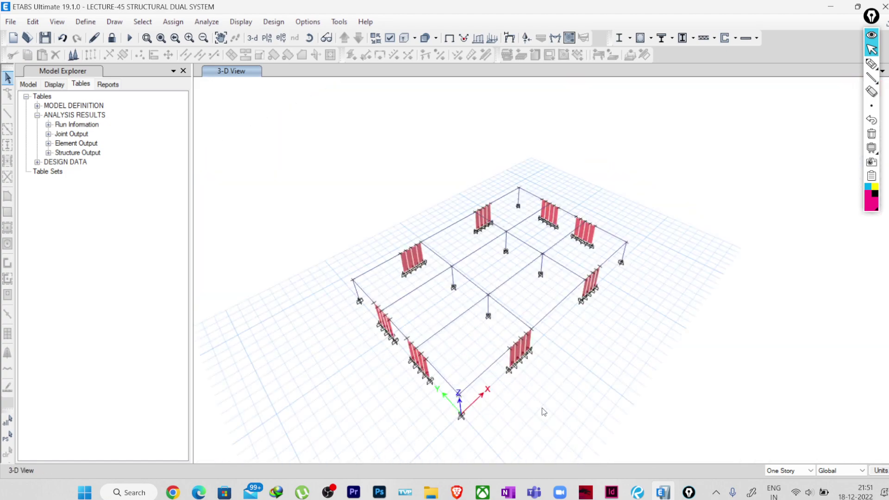
shift+middle_drag(542, 411, 473, 402)
scroll(461, 413, up, 2)
scroll(456, 409, down, 2)
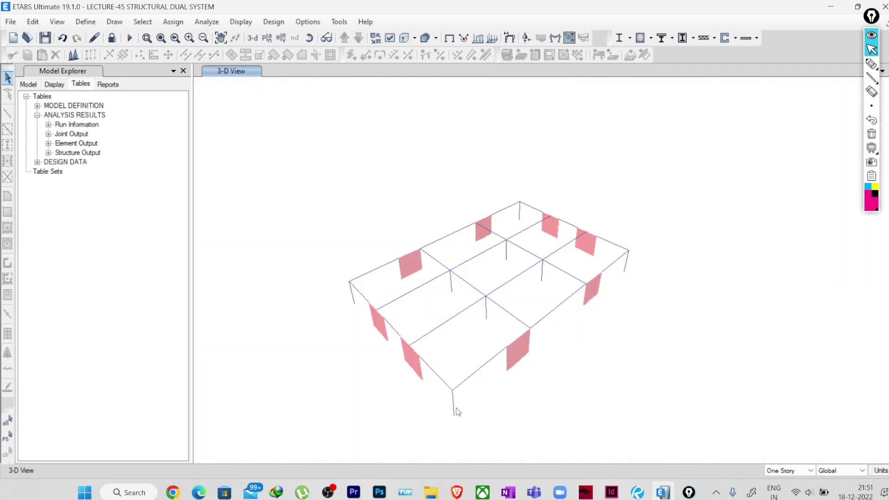
scroll(393, 343, up, 3)
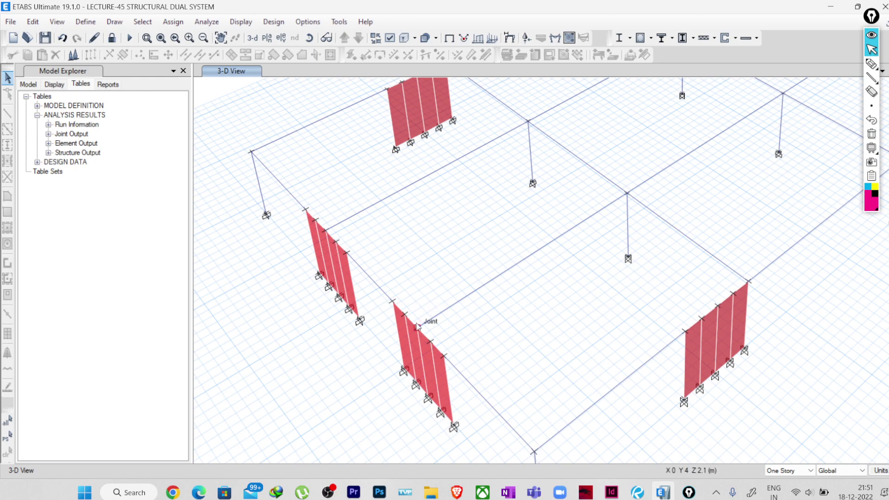
middle_drag(382, 157, 381, 204)
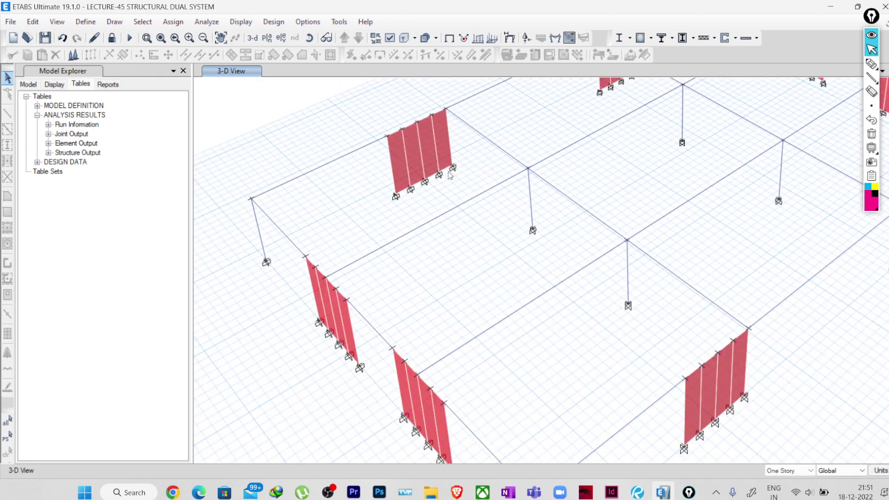
Open the frame force diagram settings for the RSX case with Shear 2-2.
click(555, 40)
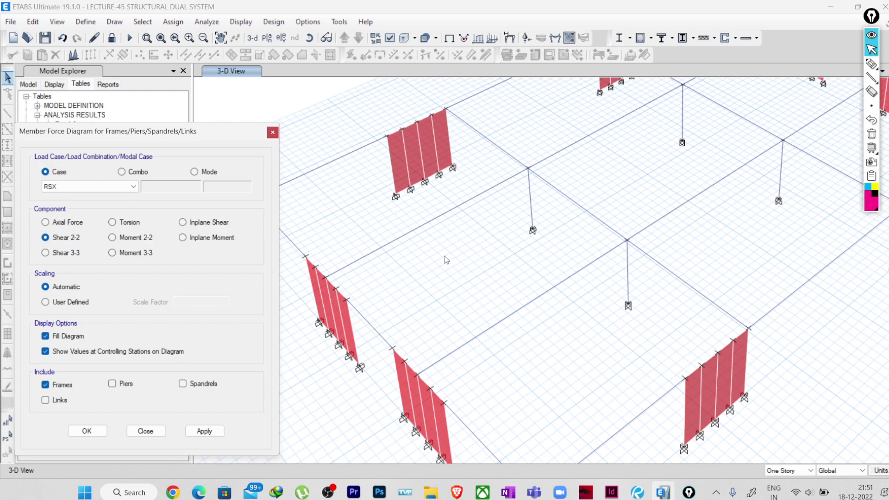
middle_drag(449, 258, 503, 258)
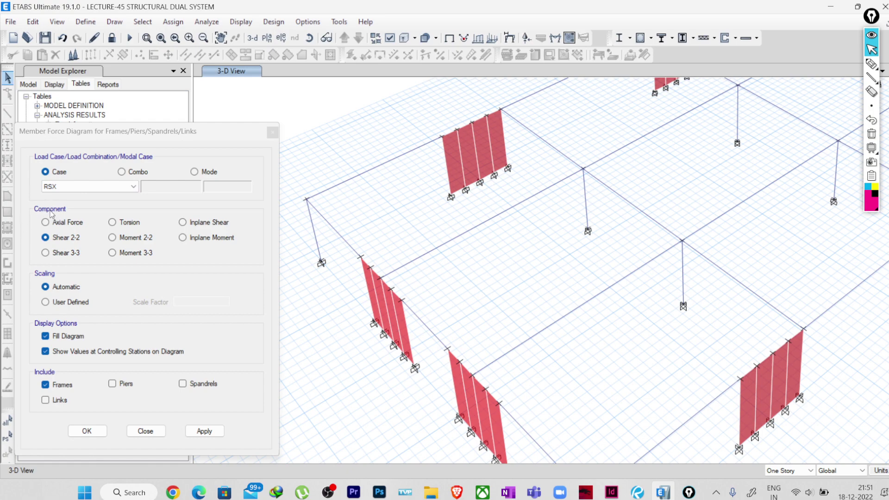
Draw the RSX Shear 2-2 frame diagram and read shears of column C16 and beam B16.
click(204, 431)
scroll(440, 363, up, 2)
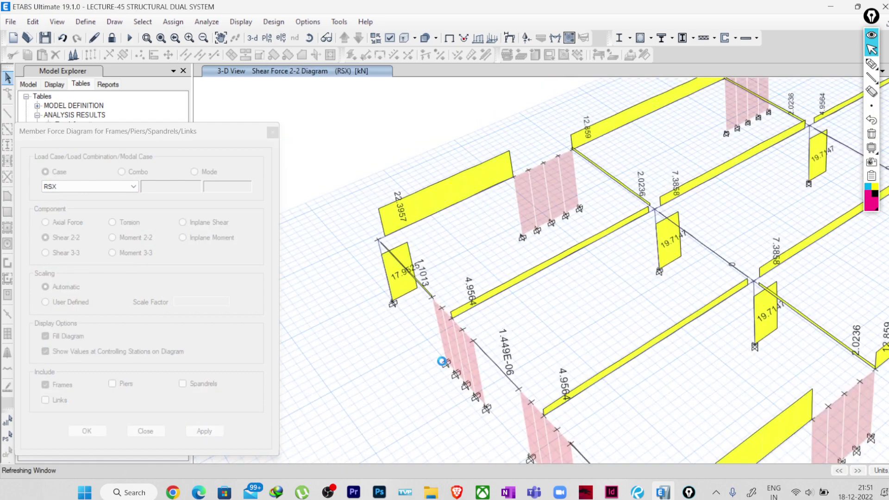
middle_drag(417, 278, 394, 248)
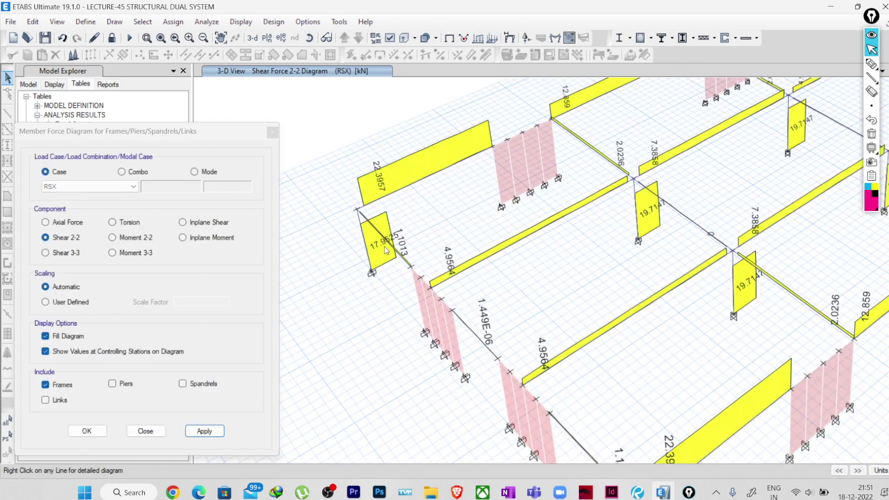
scroll(364, 239, up, 2)
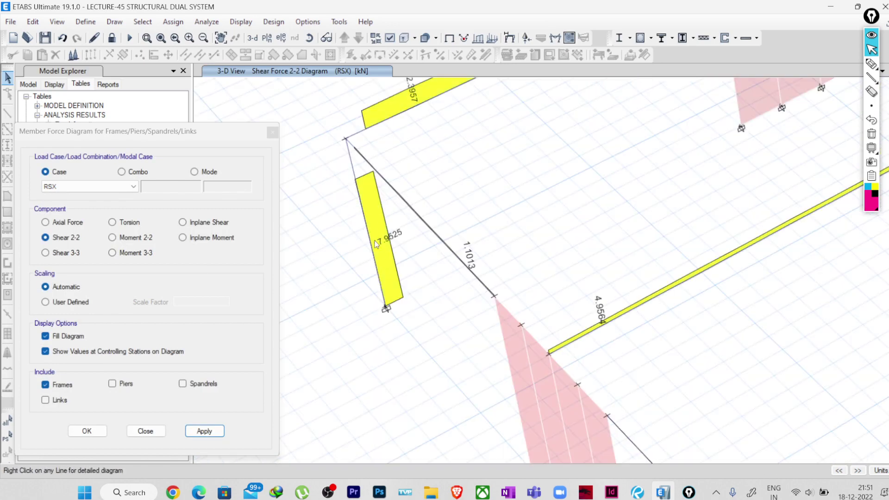
scroll(368, 236, down, 3)
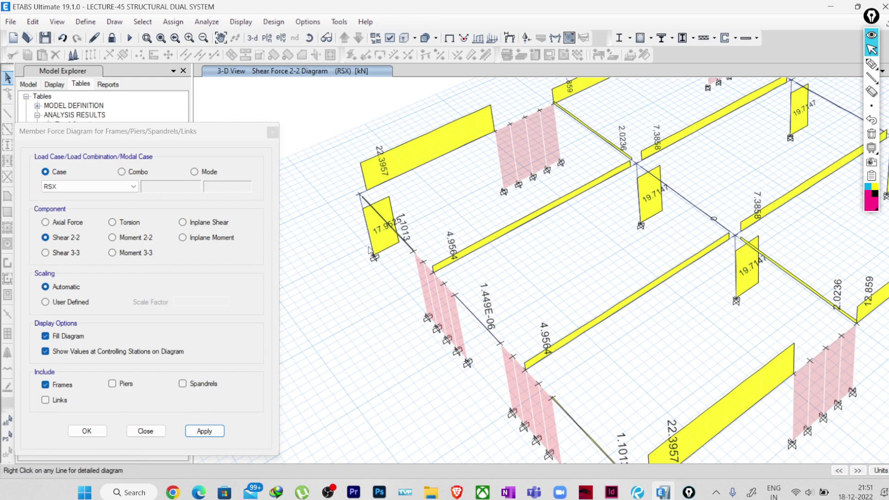
middle_drag(372, 248, 345, 238)
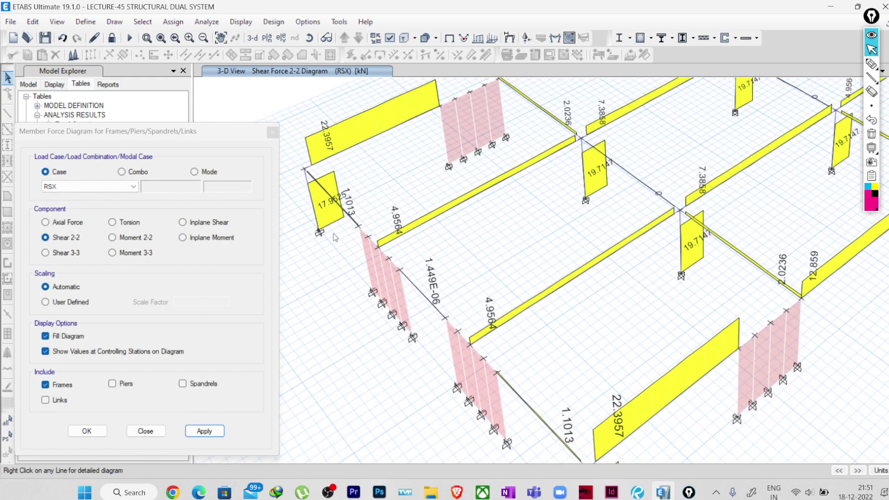
scroll(335, 265, down, 3)
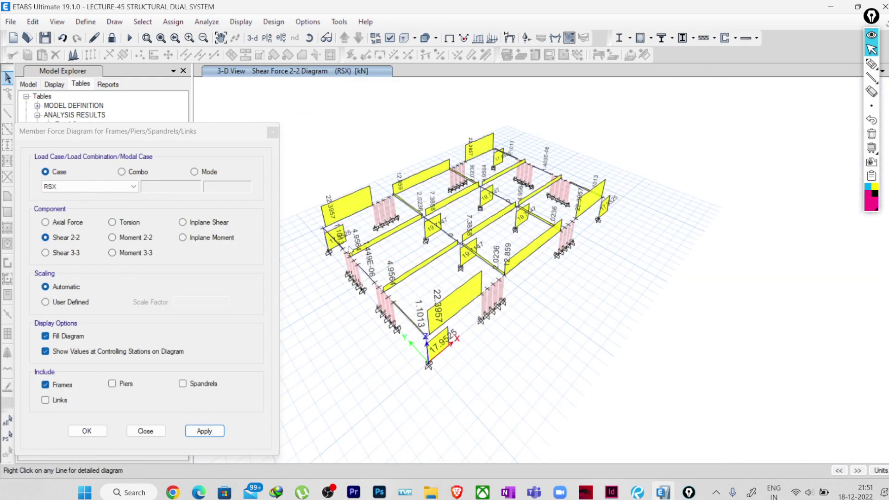
scroll(491, 160, up, 5)
click(501, 147)
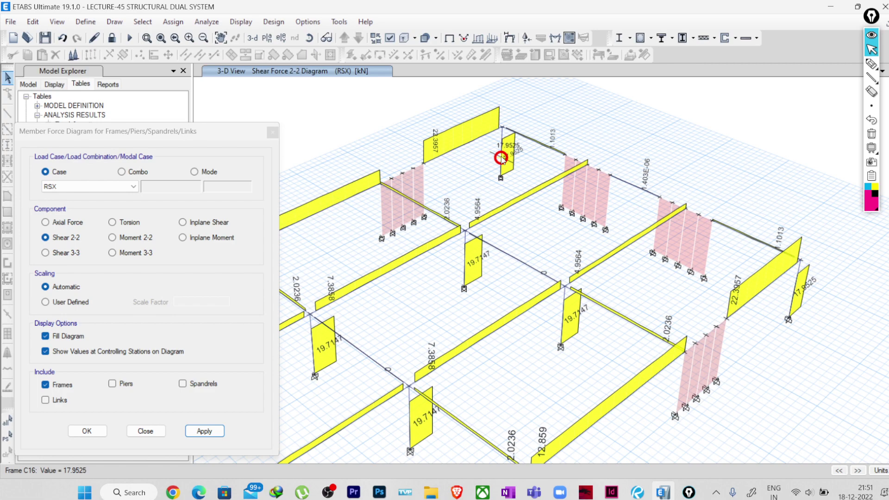
scroll(482, 319, up, 2)
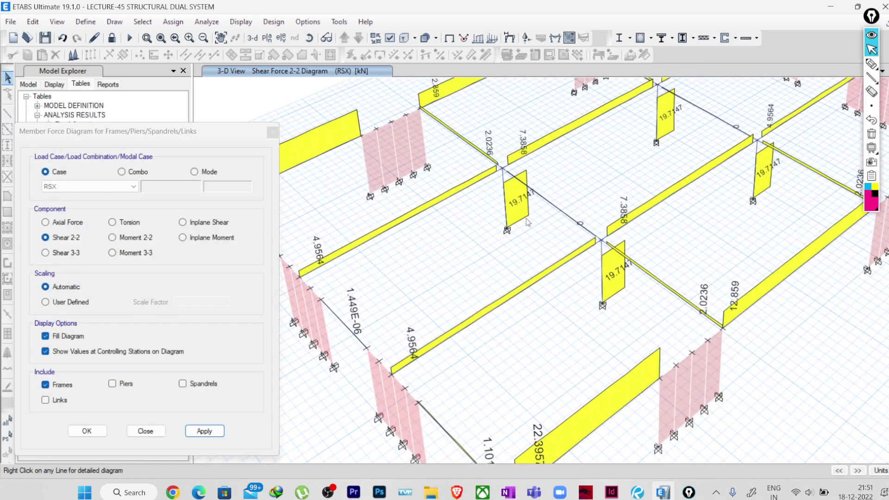
click(483, 315)
middle_drag(482, 316, 540, 248)
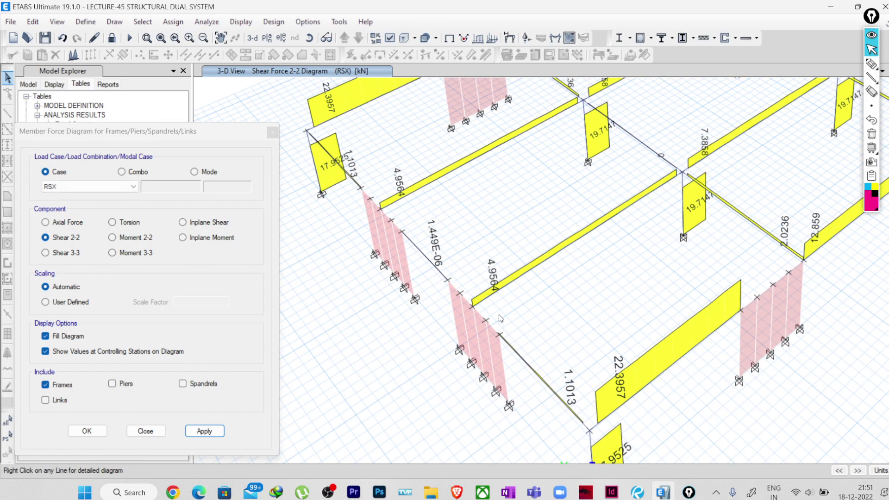
middle_drag(501, 319, 433, 224)
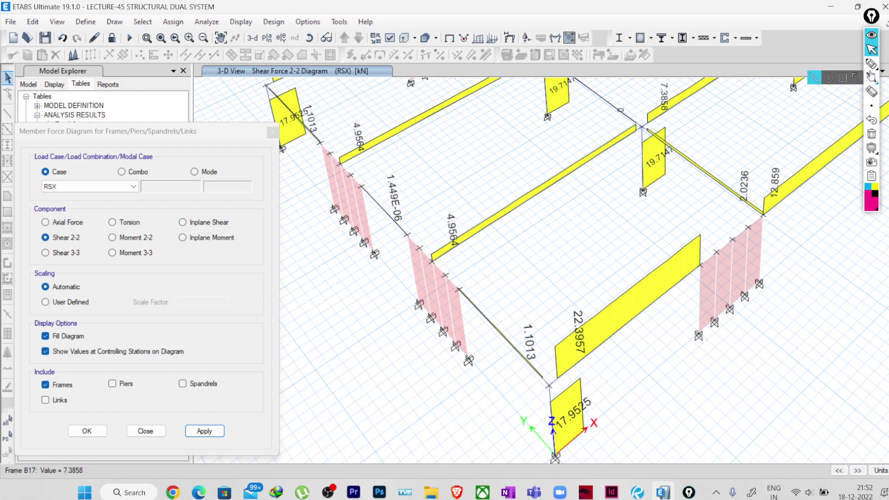
Select the on-screen annotation pen after briefly trying the highlighter.
click(871, 64)
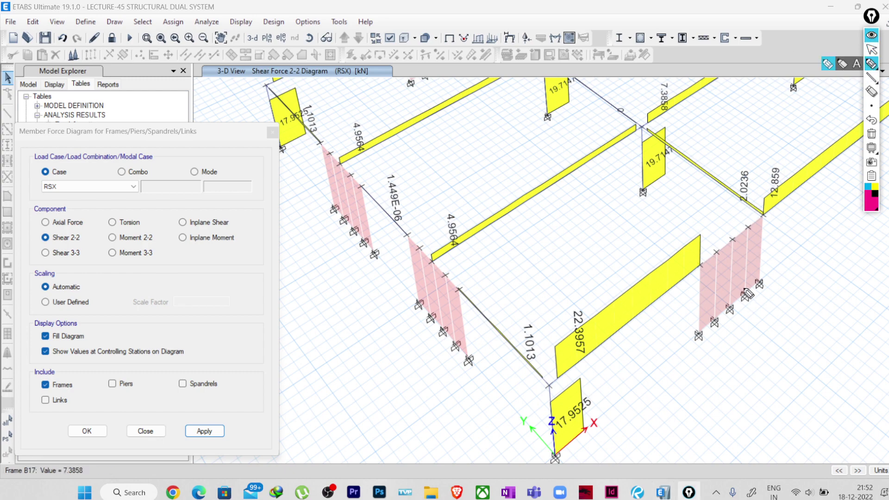
click(871, 49)
scroll(590, 288, down, 3)
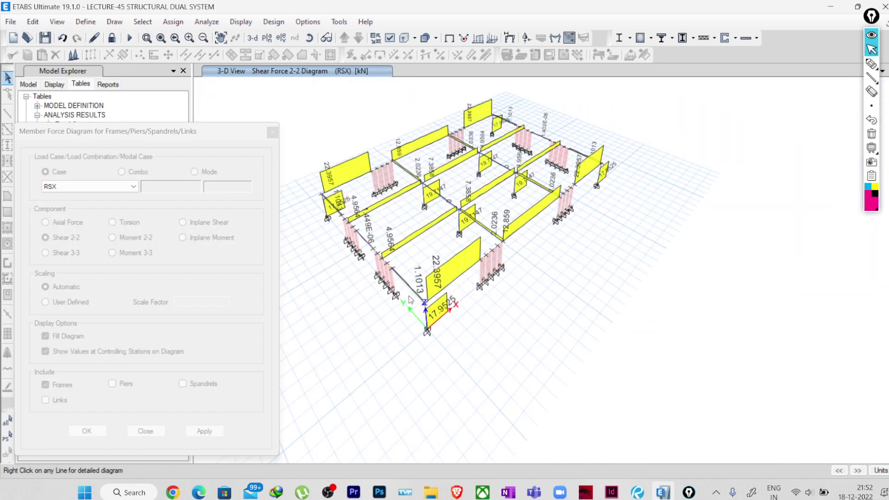
click(872, 63)
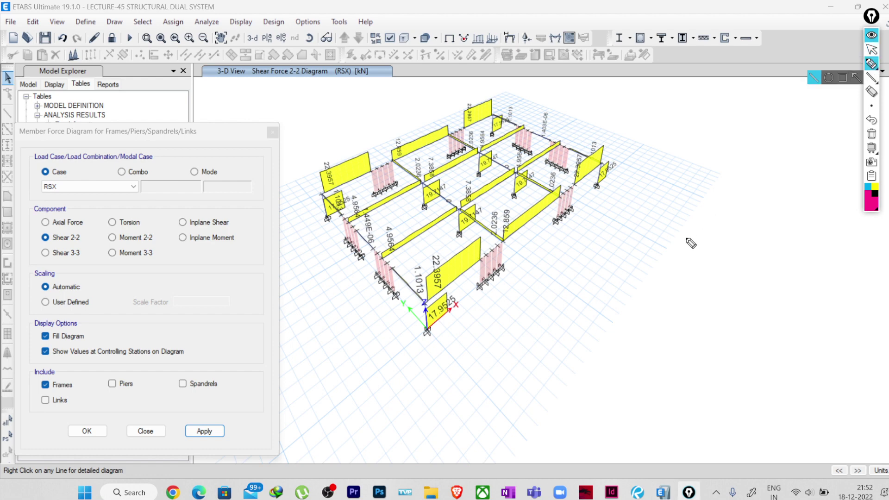
Handwrite (4x17.9525) beside the model.
drag(677, 268, 722, 268)
click(715, 264)
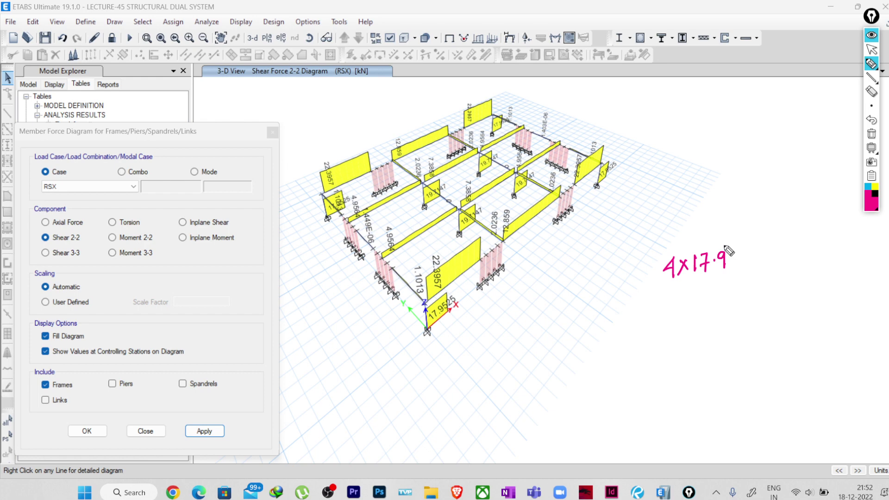
mouse_move(731, 252)
mouse_down()
mouse_move(754, 264)
mouse_move(757, 250)
mouse_move(754, 281)
mouse_up()
drag(667, 253, 679, 293)
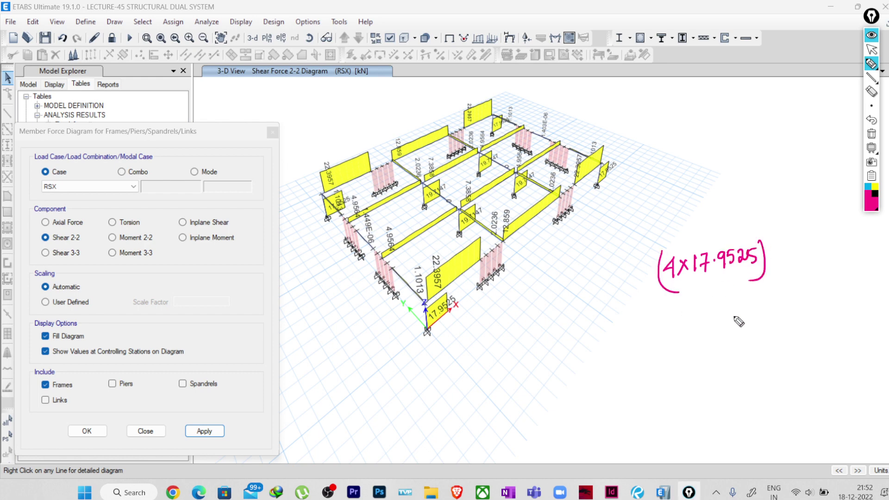
Circle the four corner columns showing 17.9525 kN shear.
mouse_move(498, 116)
mouse_down()
mouse_move(492, 135)
mouse_move(494, 104)
mouse_up()
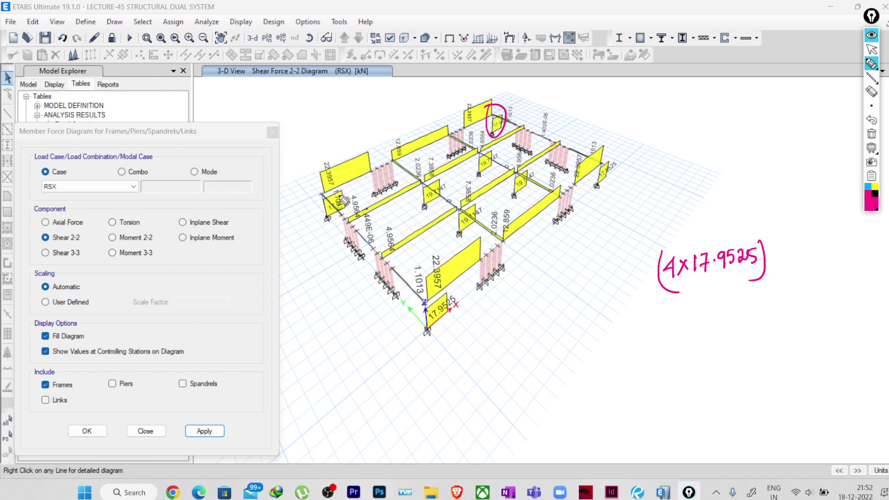
drag(333, 188, 313, 221)
mouse_move(437, 288)
mouse_down()
mouse_move(420, 326)
mouse_move(440, 287)
mouse_up()
mouse_move(602, 176)
mouse_down()
mouse_move(613, 188)
mouse_move(602, 157)
mouse_up()
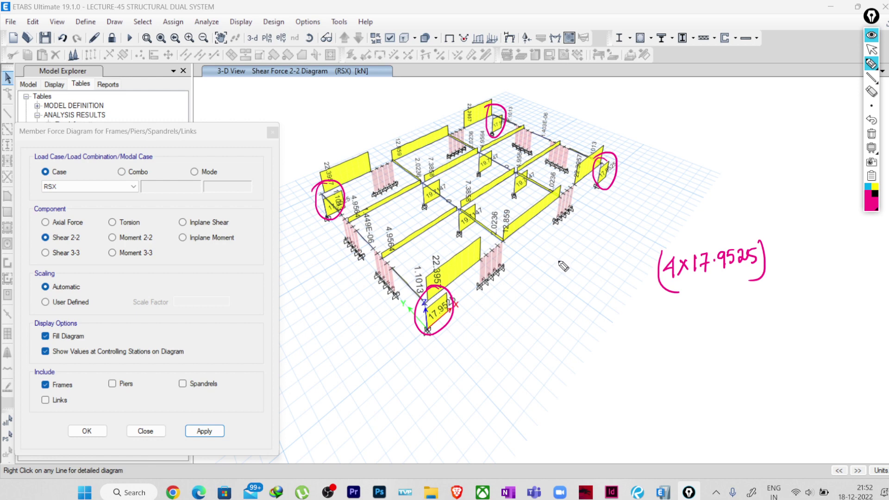
click(875, 197)
Erase the four column circles and return to working with the model.
click(871, 91)
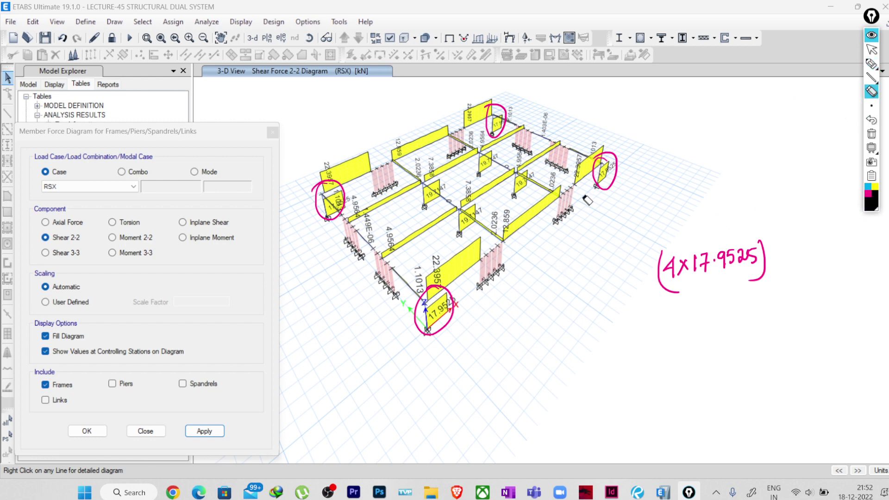
click(594, 174)
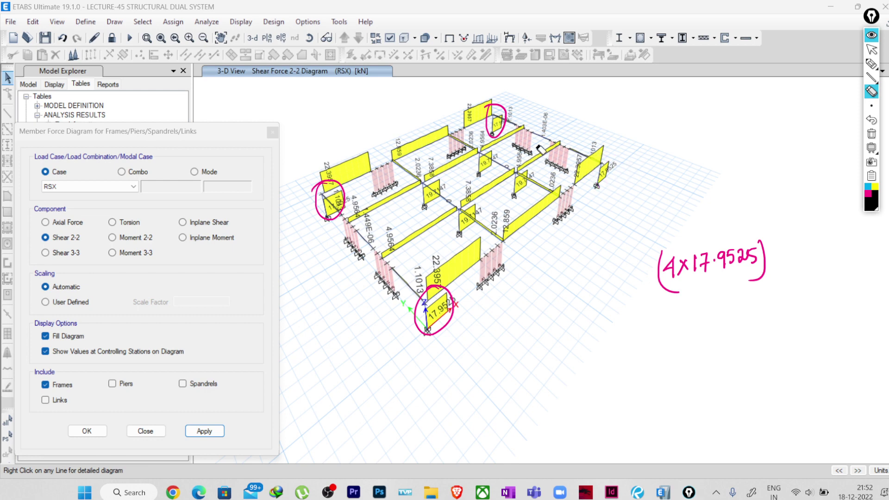
click(488, 124)
click(331, 218)
click(450, 315)
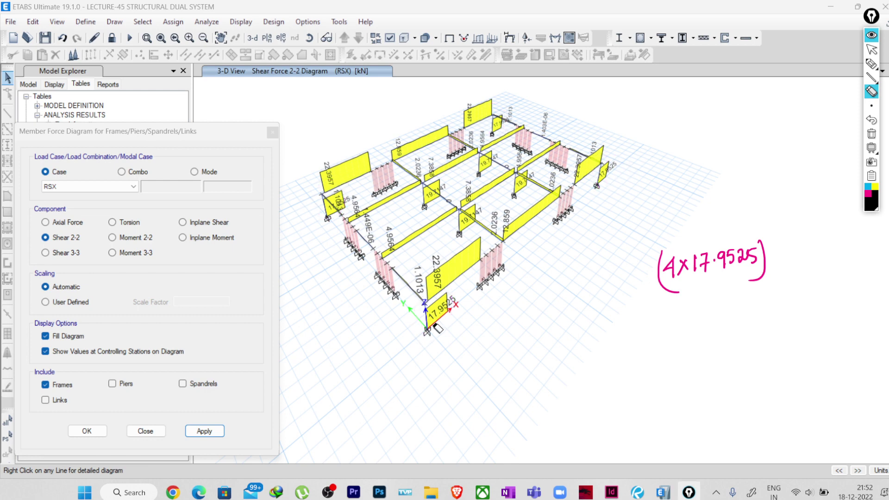
click(872, 50)
Bring the inner columns into view and handwrite +(4x19.7147) after the first term.
scroll(481, 176, up, 5)
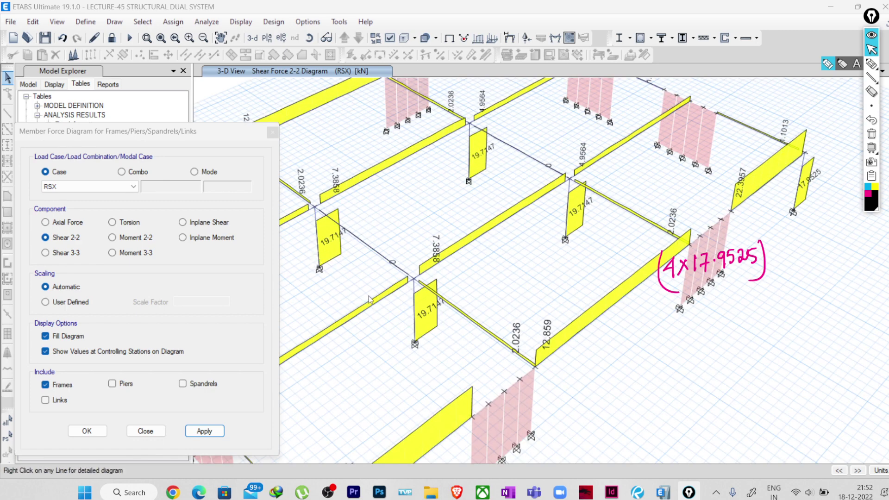
middle_drag(370, 299, 307, 236)
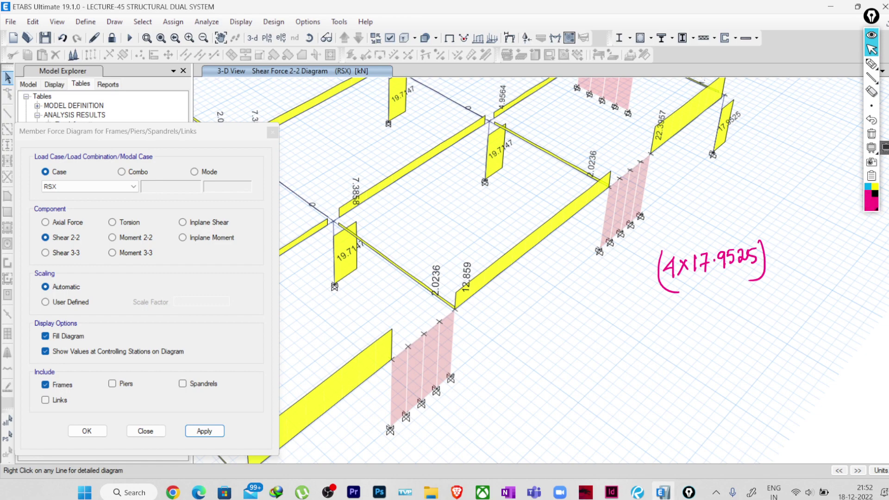
click(871, 63)
drag(770, 263, 783, 261)
mouse_move(776, 254)
mouse_down()
mouse_move(776, 271)
mouse_move(804, 284)
mouse_up()
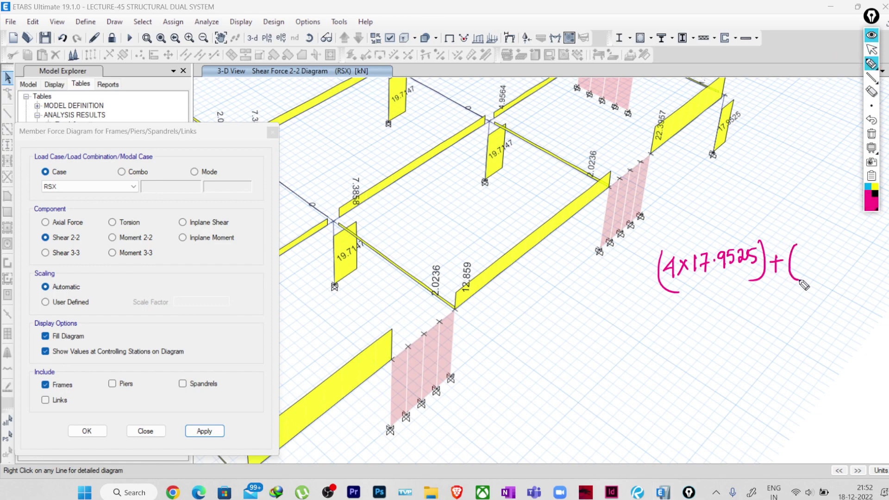
mouse_move(808, 250)
mouse_down()
mouse_move(818, 268)
mouse_move(811, 278)
mouse_move(821, 267)
mouse_up()
mouse_move(821, 253)
mouse_down()
mouse_move(841, 266)
mouse_move(866, 260)
mouse_up()
click(841, 262)
mouse_move(866, 260)
mouse_down()
mouse_move(875, 258)
mouse_move(872, 267)
mouse_up()
drag(877, 252, 879, 265)
drag(886, 248, 887, 268)
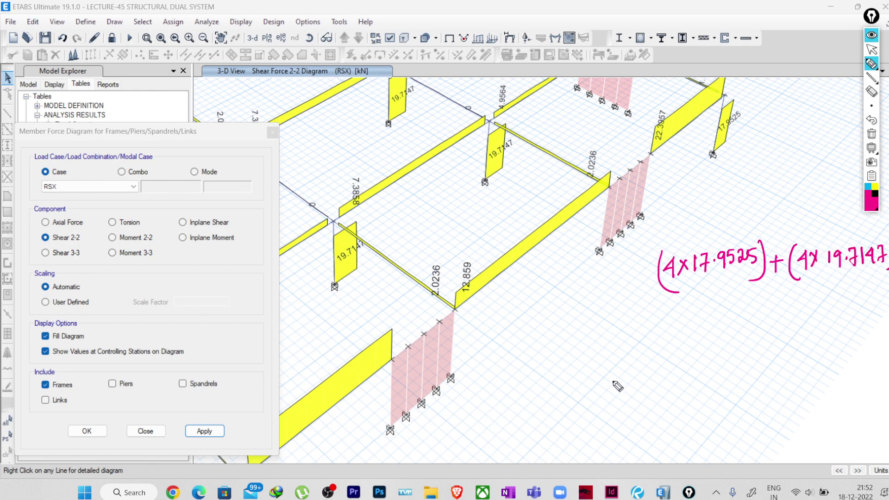
Add an underlined 'x-direction' heading and write the total '= 150.668kN'.
drag(645, 323, 662, 321)
drag(649, 330, 667, 327)
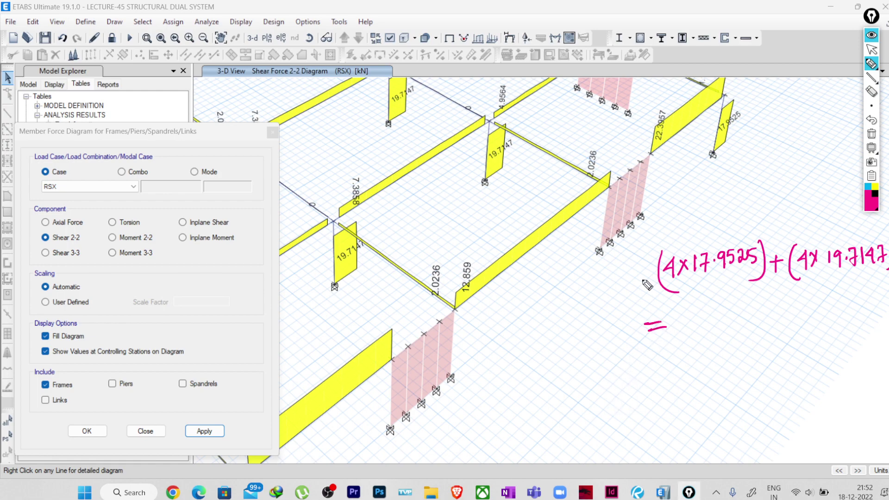
drag(664, 214, 673, 223)
mouse_move(677, 211)
mouse_down()
mouse_move(705, 201)
mouse_move(701, 215)
mouse_move(714, 215)
mouse_move(725, 202)
mouse_move(760, 207)
mouse_move(767, 196)
mouse_move(790, 209)
mouse_up()
drag(664, 227, 804, 209)
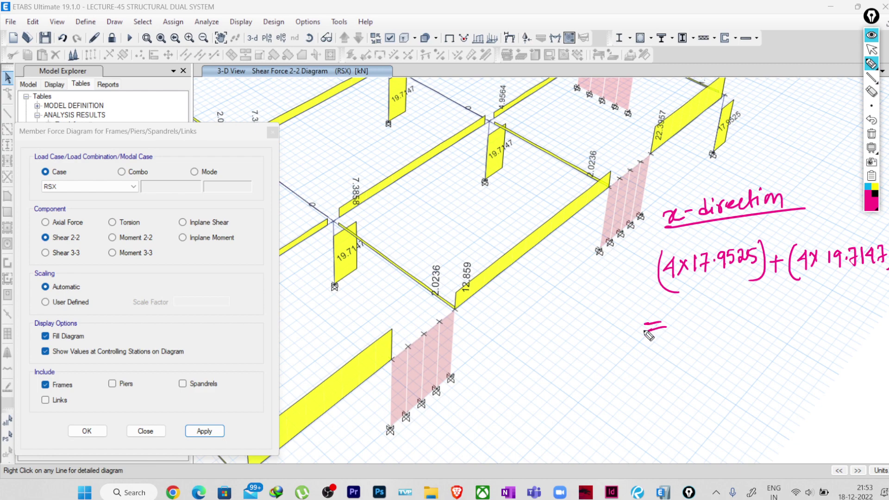
drag(645, 331, 693, 325)
mouse_move(694, 310)
mouse_down()
mouse_move(713, 322)
mouse_move(773, 319)
mouse_up()
click(720, 312)
drag(781, 311, 797, 293)
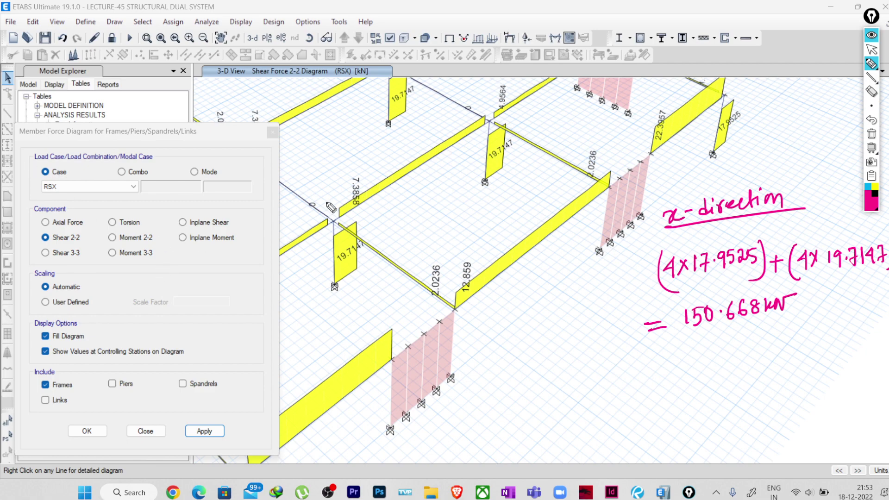
click(871, 49)
Redraw the RSX Shear 2-2 diagram with Piers checked and Frames unchecked, then zoom to the walls.
click(119, 384)
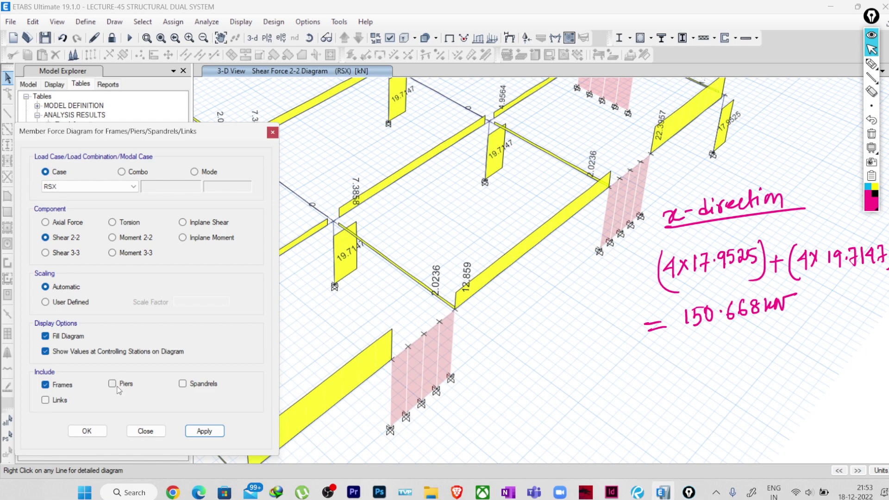
click(68, 387)
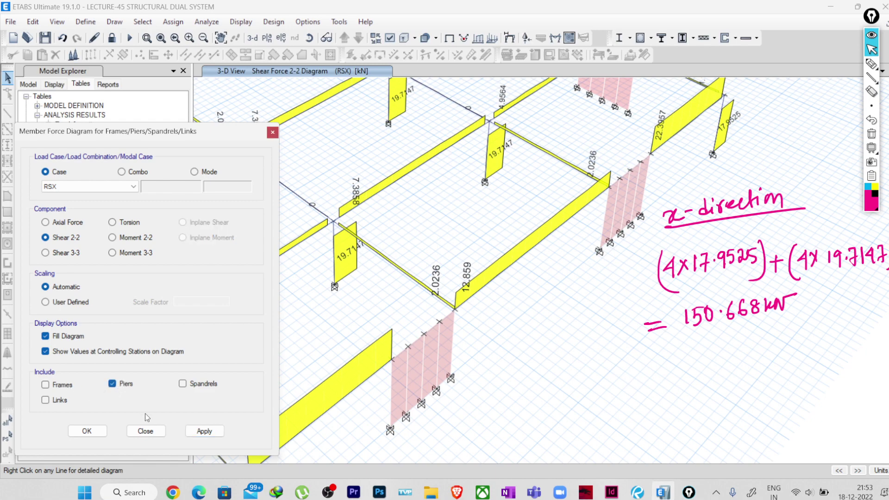
click(204, 431)
scroll(565, 326, down, 5)
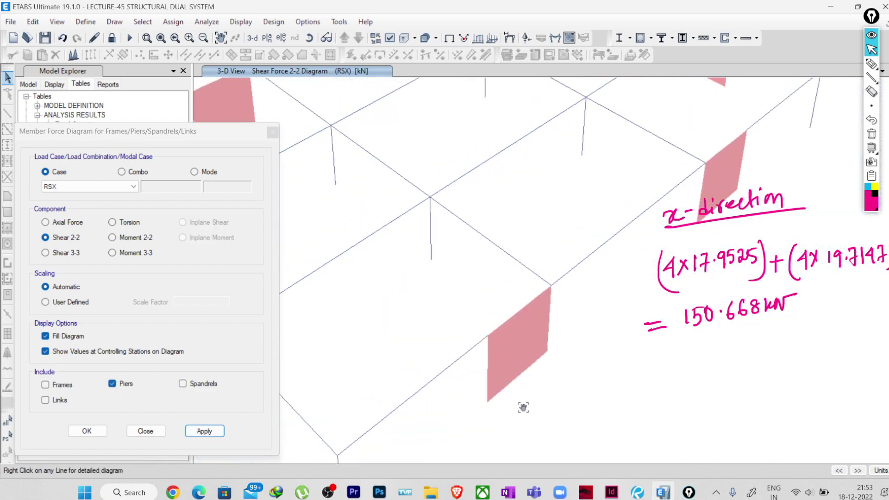
scroll(565, 326, up, 5)
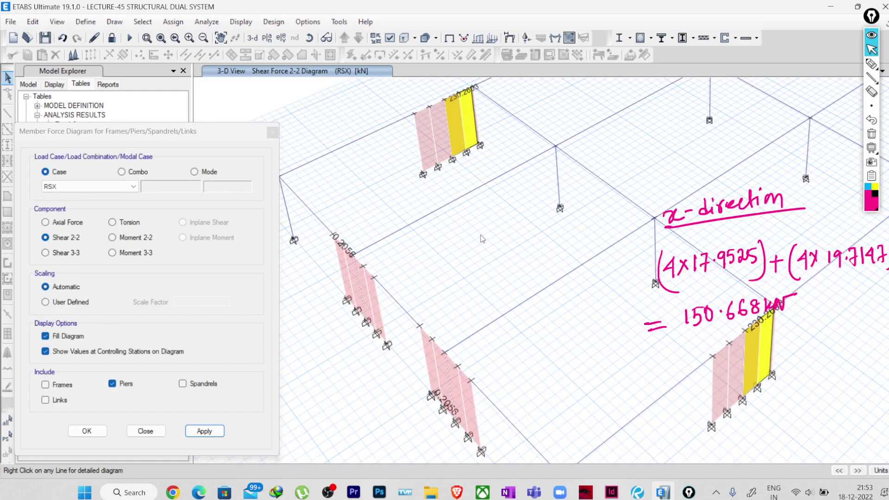
scroll(417, 357, down, 3)
scroll(367, 258, up, 3)
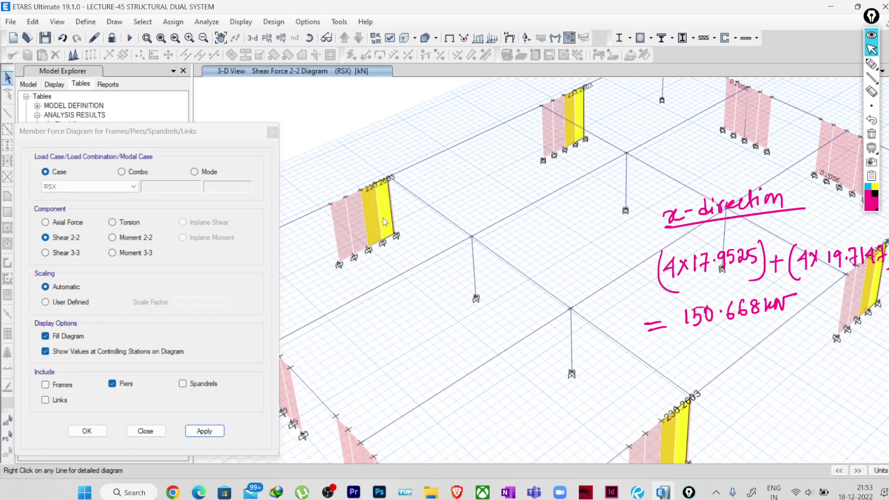
scroll(516, 185, down, 2)
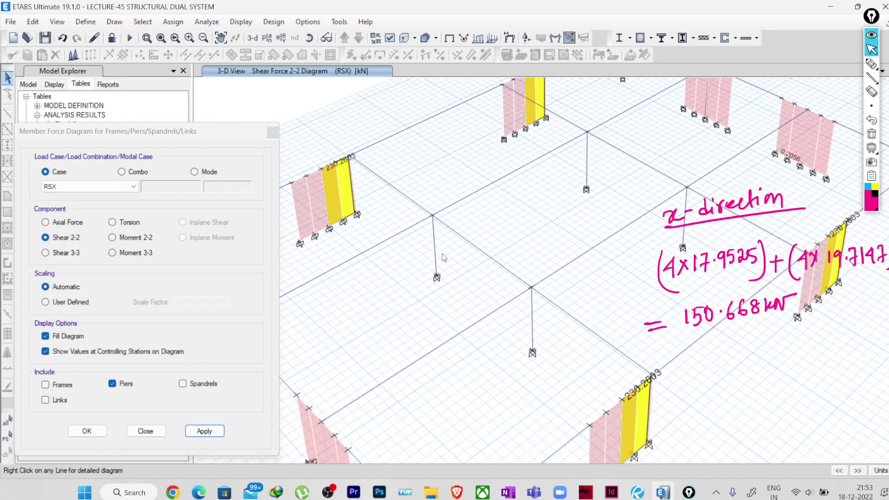
middle_drag(478, 250, 446, 233)
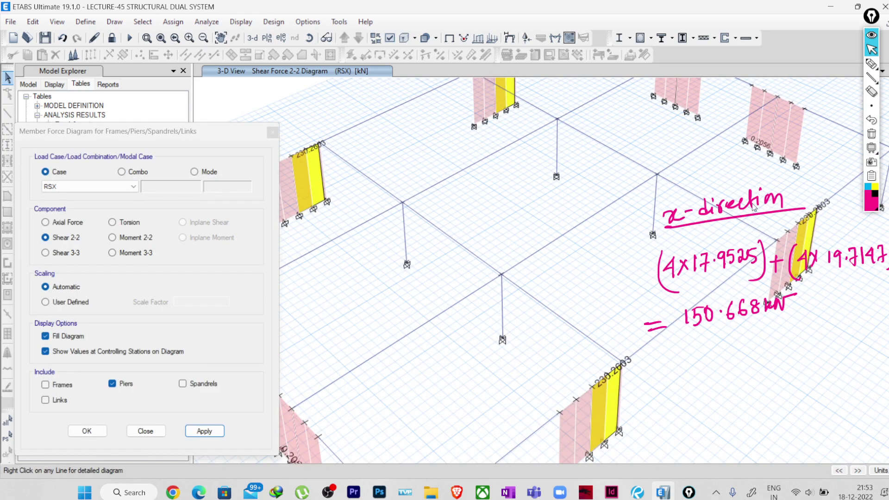
click(872, 63)
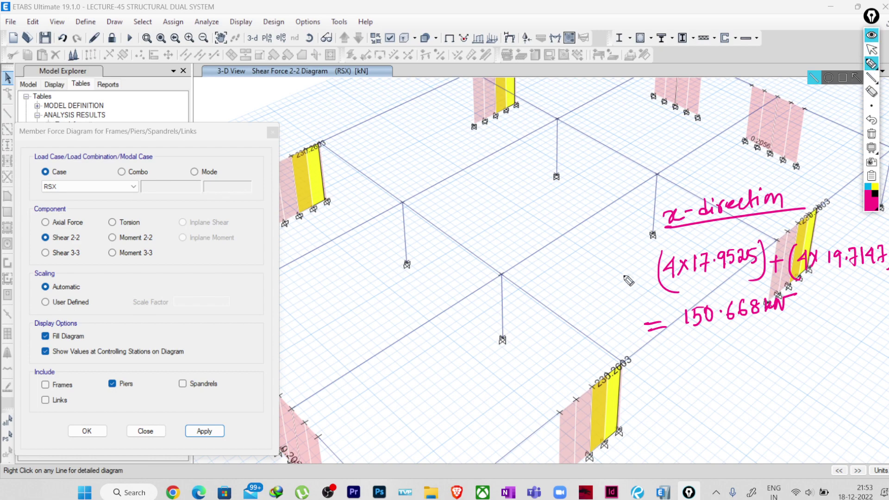
Label the column sum (a), write 'wall =', and circle the 230.2603 wall shears.
drag(613, 262, 608, 283)
mouse_move(622, 269)
mouse_down()
mouse_move(622, 283)
mouse_move(642, 273)
mouse_move(637, 280)
mouse_up()
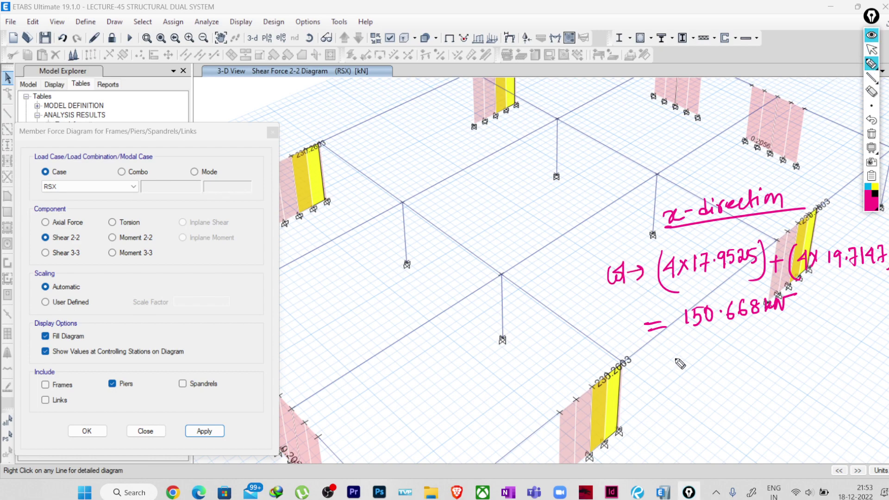
mouse_move(652, 362)
mouse_down()
mouse_move(670, 370)
mouse_move(678, 356)
mouse_move(709, 353)
mouse_up()
drag(699, 361, 712, 358)
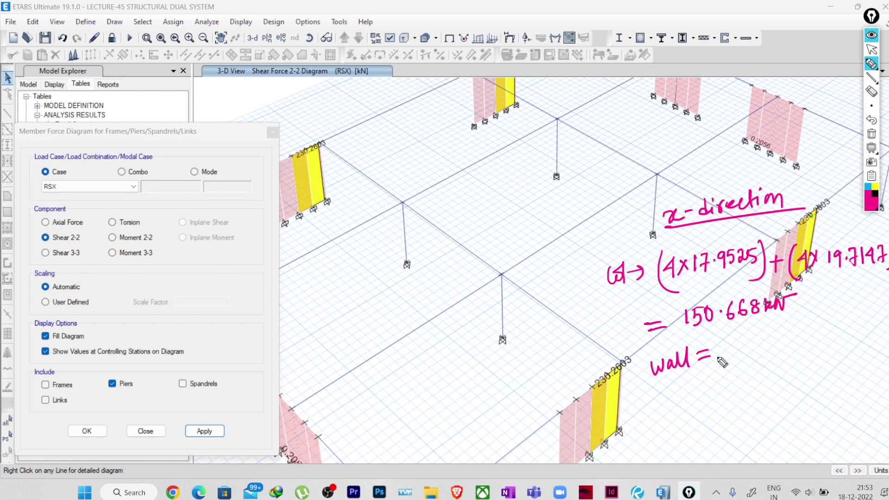
mouse_move(329, 135)
mouse_down()
mouse_move(294, 159)
mouse_move(317, 172)
mouse_move(330, 135)
mouse_up()
mouse_move(626, 349)
mouse_down()
mouse_move(590, 378)
mouse_move(640, 362)
mouse_move(626, 349)
mouse_up()
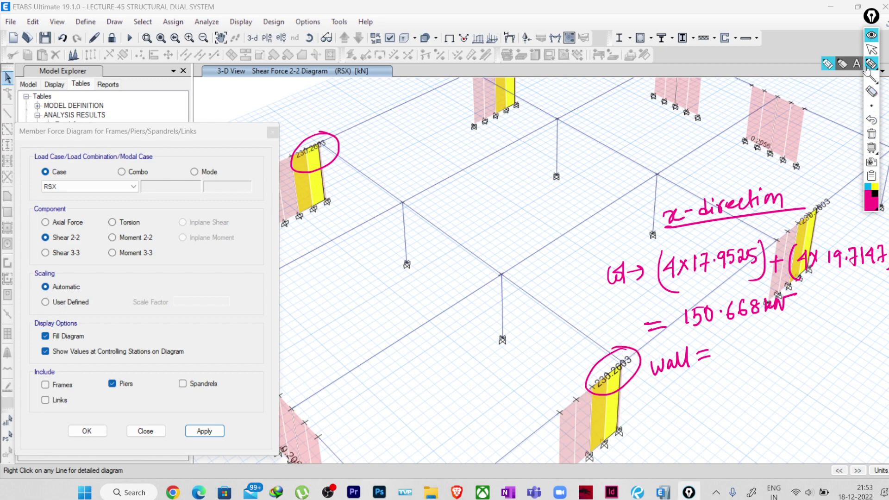
Remove the circles around the wall values and adjust the zoom.
click(872, 122)
click(872, 121)
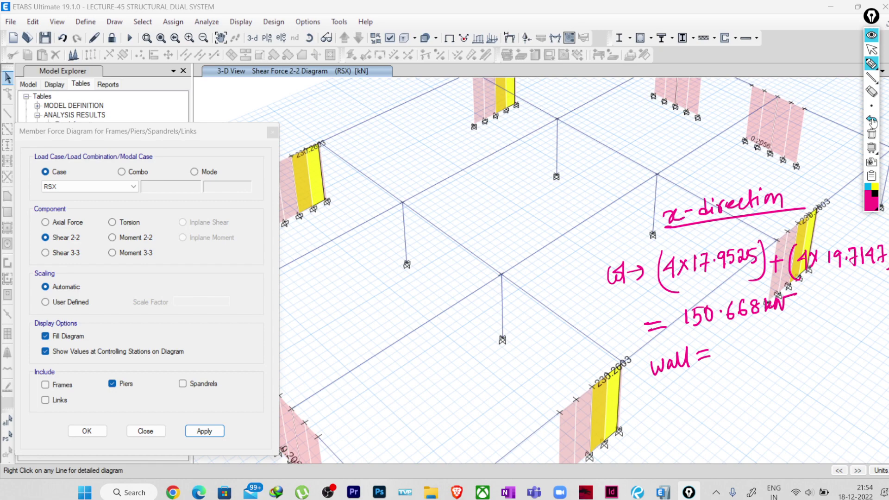
click(872, 49)
scroll(561, 209, down, 5)
scroll(560, 209, up, 5)
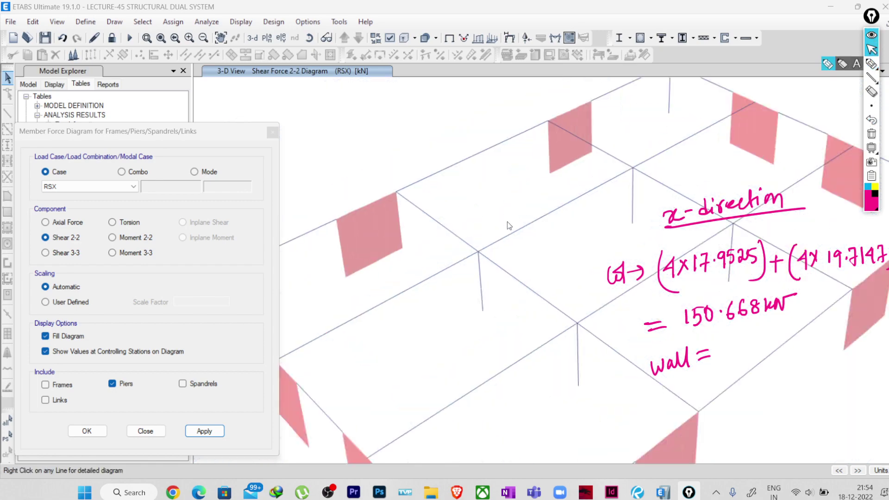
scroll(385, 143, down, 2)
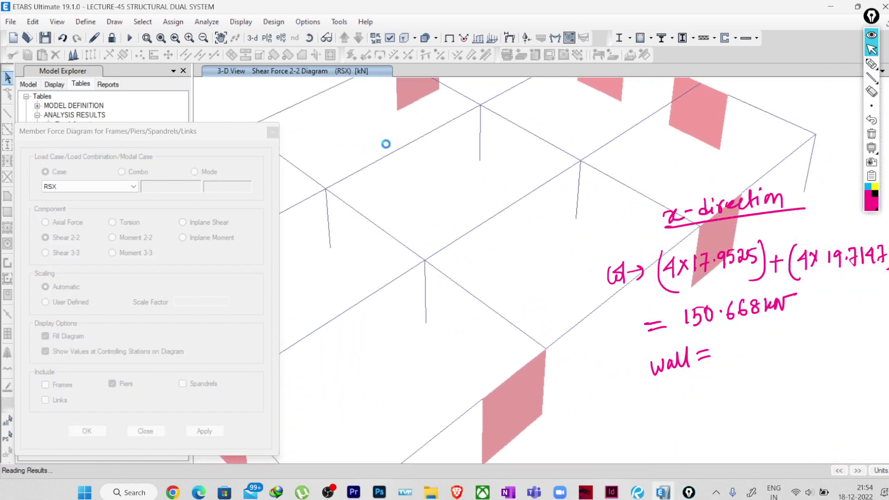
scroll(373, 145, up, 2)
Handwrite the wall shear as (4x230.2603) = 921.04 kN.
click(872, 64)
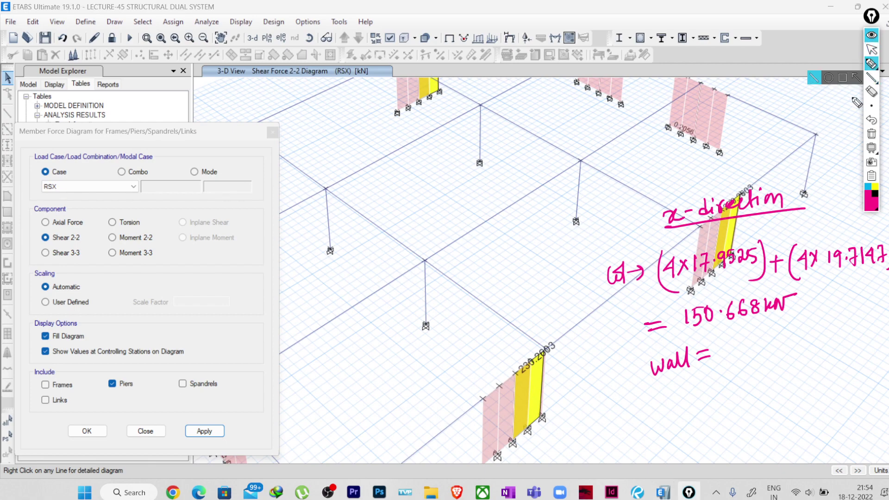
drag(739, 342, 746, 350)
mouse_move(743, 345)
mouse_down()
mouse_move(744, 361)
mouse_move(766, 361)
mouse_up()
mouse_move(764, 344)
mouse_down()
mouse_move(750, 362)
mouse_move(800, 346)
mouse_up()
mouse_move(804, 342)
mouse_down()
mouse_move(813, 351)
mouse_move(832, 336)
mouse_move(851, 342)
mouse_move(843, 347)
mouse_up()
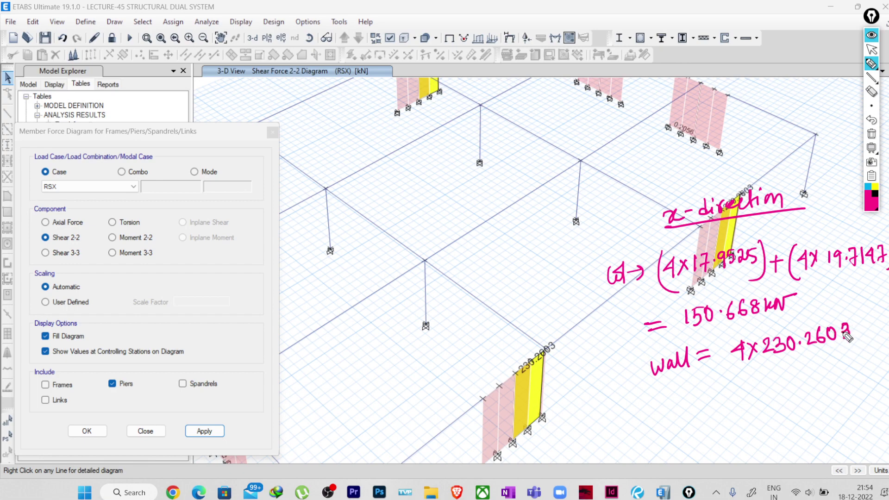
drag(855, 315, 854, 345)
drag(736, 330, 732, 362)
drag(709, 391, 723, 395)
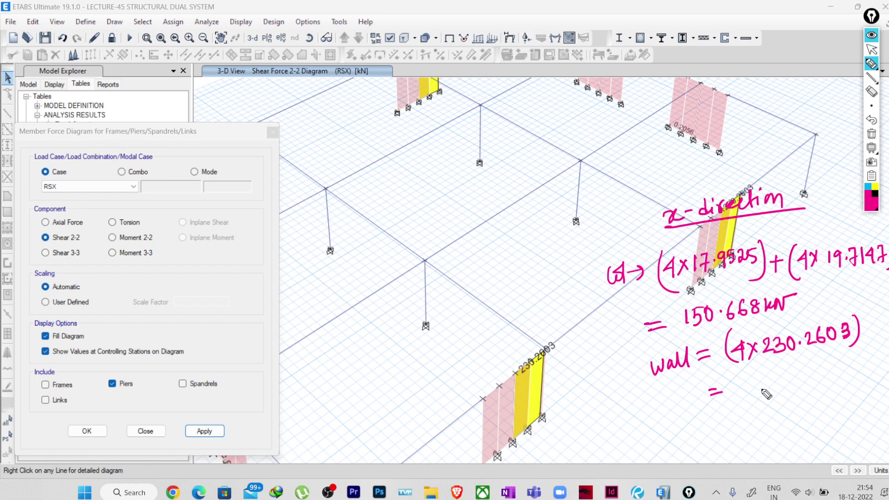
mouse_move(754, 379)
mouse_down()
mouse_move(754, 397)
mouse_move(762, 388)
mouse_move(771, 394)
mouse_up()
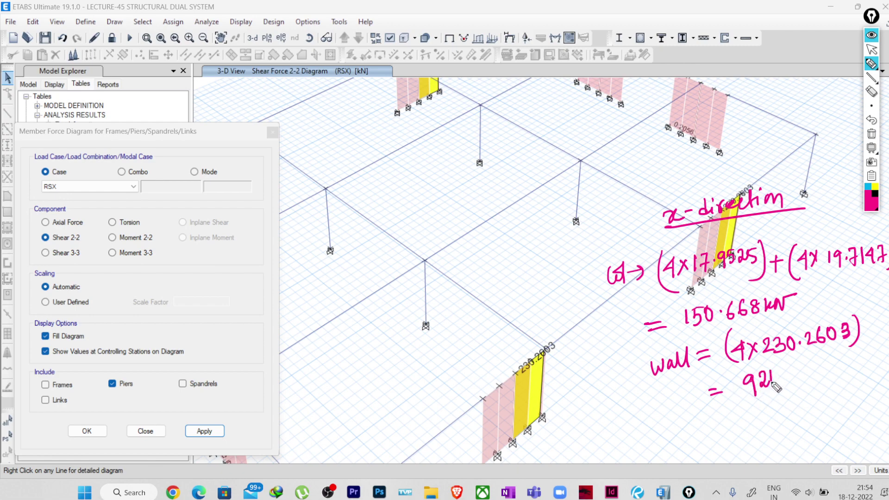
click(781, 377)
mouse_move(795, 372)
mouse_down()
mouse_move(815, 382)
mouse_move(841, 362)
mouse_up()
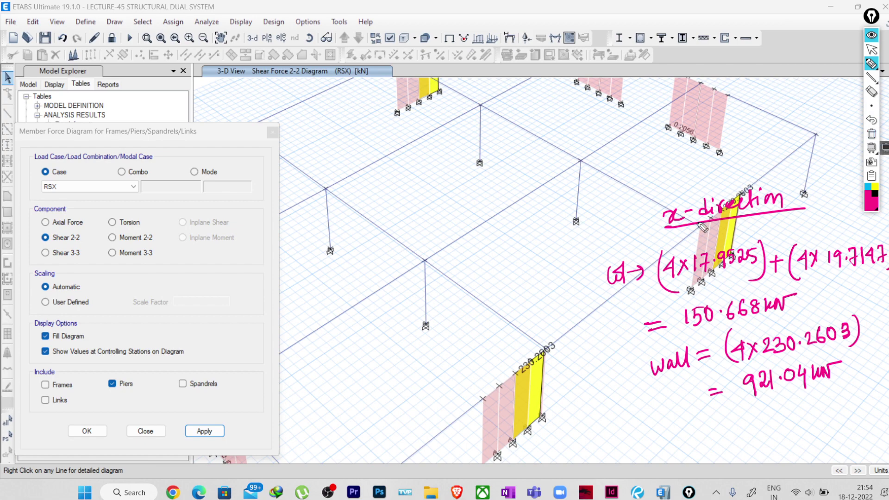
Clear all handwritten calculations, including a partly started new note.
click(871, 134)
mouse_move(625, 328)
mouse_down()
mouse_move(622, 352)
mouse_move(631, 340)
mouse_up()
mouse_move(648, 327)
mouse_down()
mouse_move(664, 341)
mouse_move(700, 315)
mouse_up()
click(872, 134)
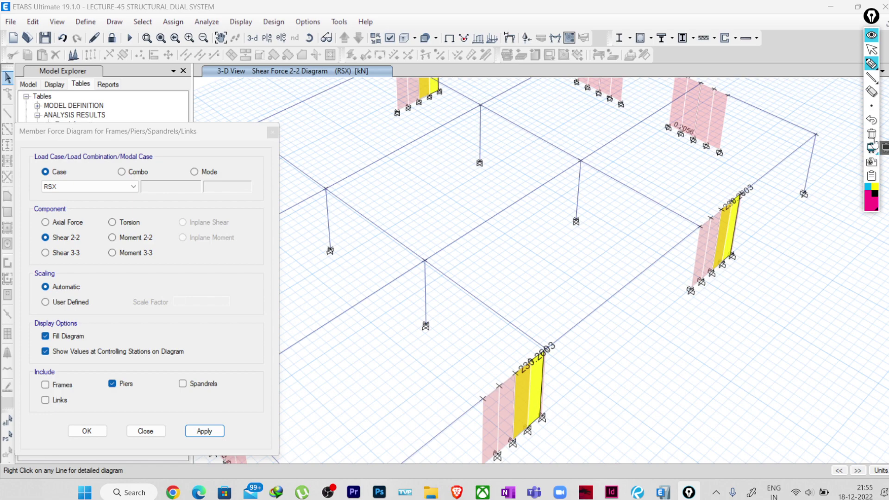
Hide the ink overlay, move the diagram dialog aside and show the Base Reactions table.
click(865, 37)
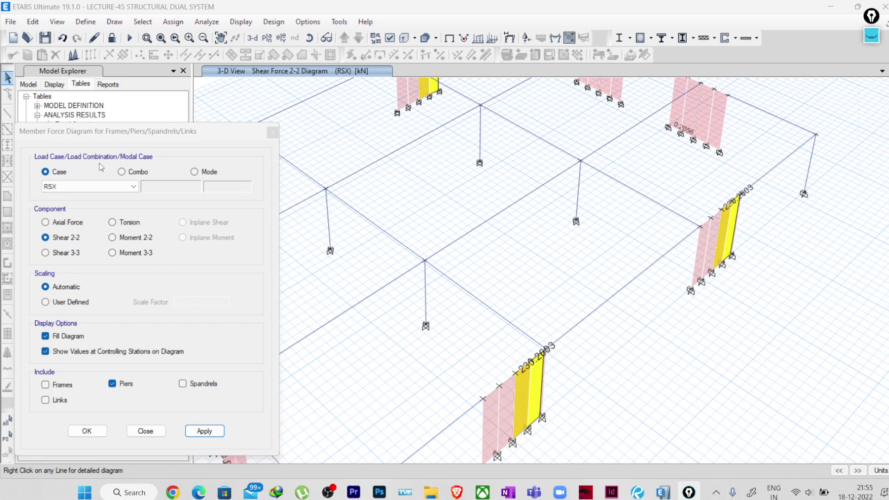
drag(238, 135, 159, 494)
click(49, 154)
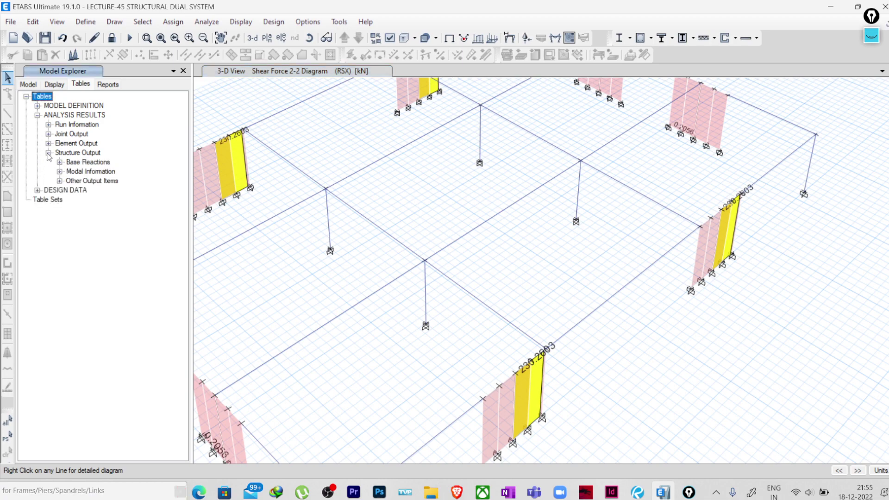
click(59, 163)
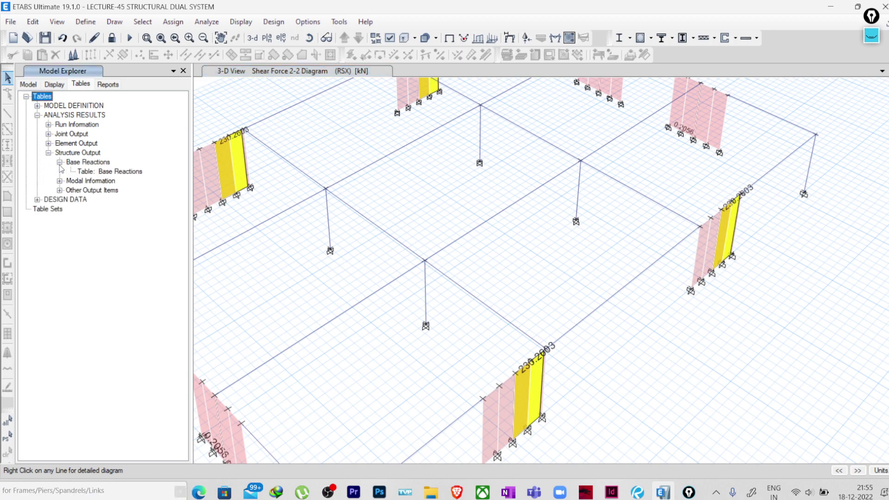
click(98, 172)
right_click(104, 172)
click(130, 180)
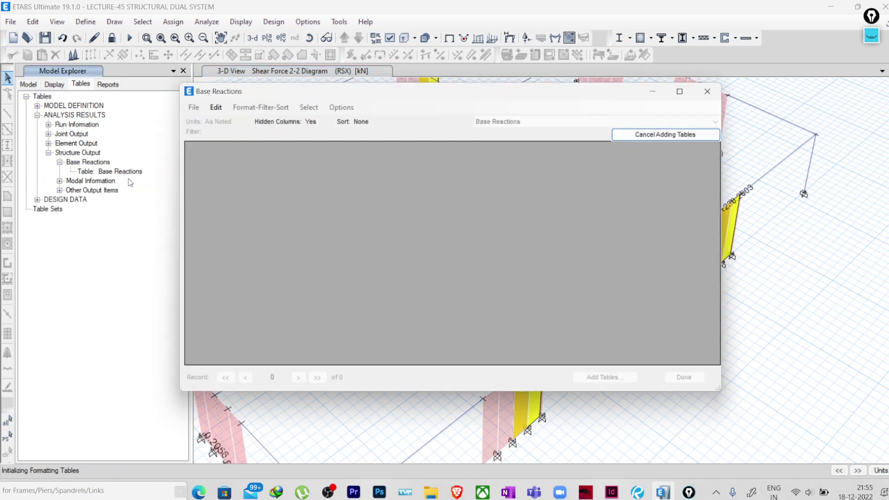
Compare the EQ+X FX and EQ+Y FY base shears of 1106.7756 kN, then close the table.
scroll(226, 213, down, 1)
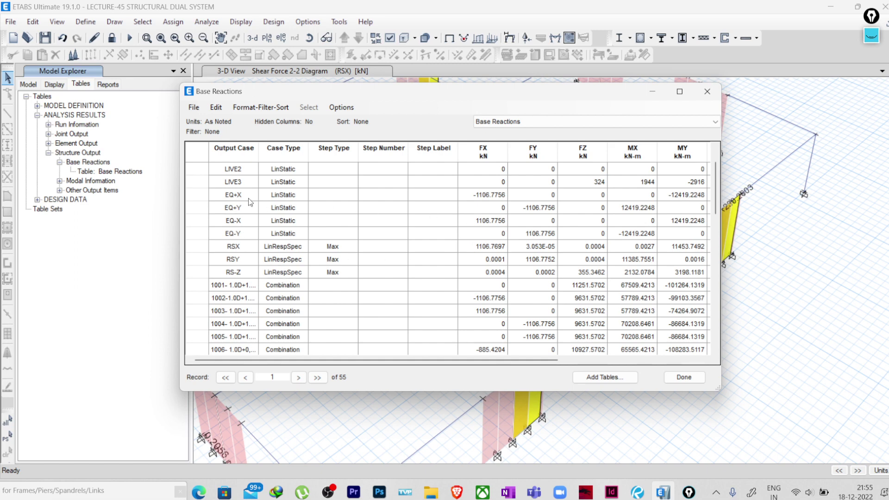
click(489, 198)
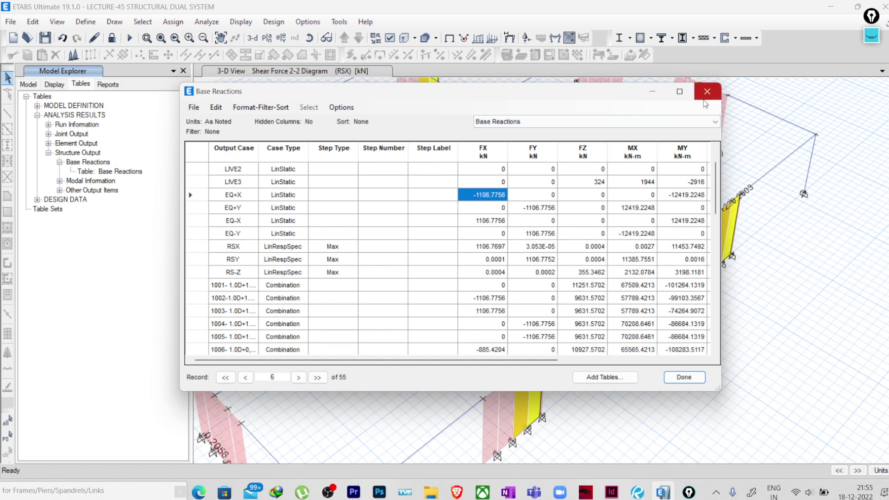
click(549, 209)
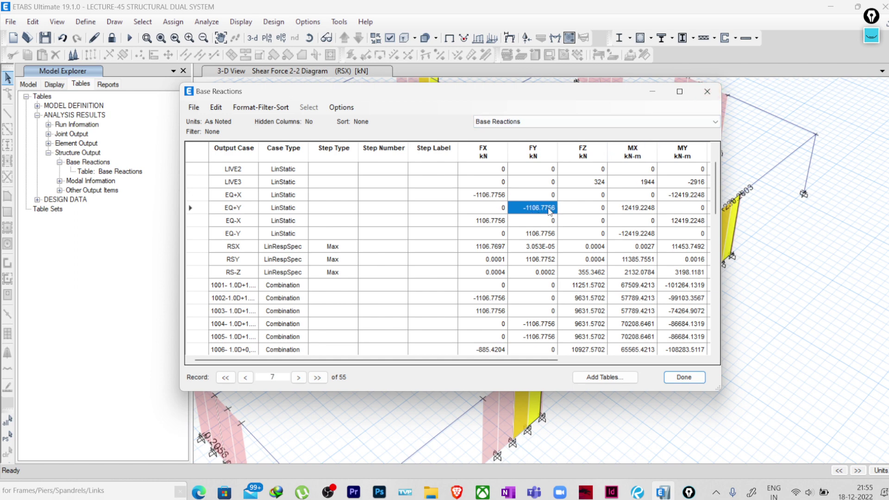
click(494, 196)
click(528, 209)
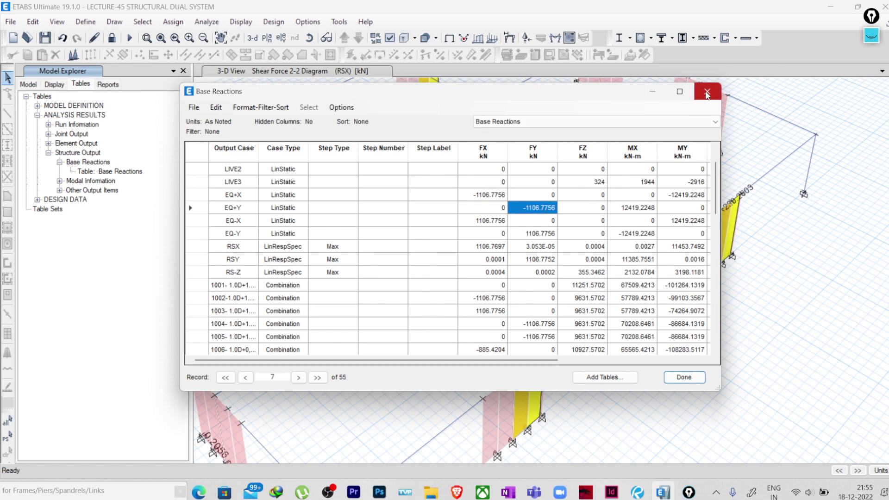
click(707, 91)
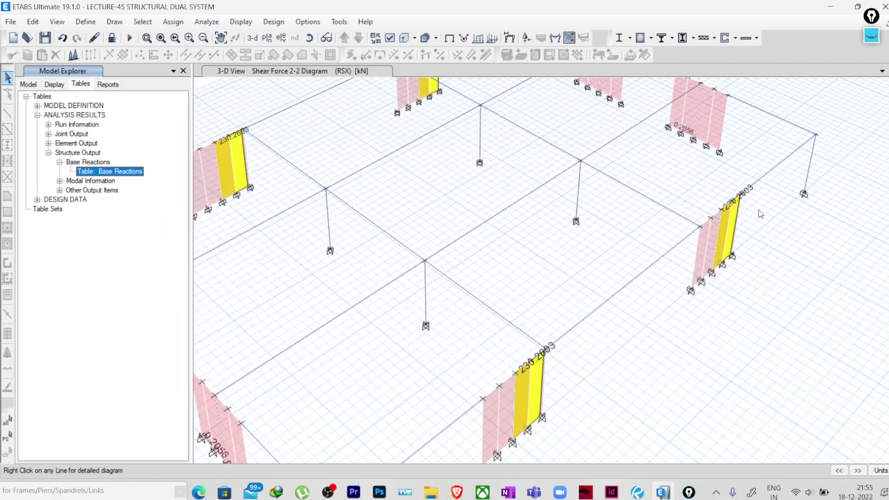
click(872, 36)
click(872, 63)
Clear the 'for x direction' note, then zoom out and pan the building to the left.
mouse_move(721, 306)
mouse_down()
mouse_move(718, 294)
mouse_move(722, 301)
mouse_move(794, 293)
mouse_move(832, 280)
mouse_up()
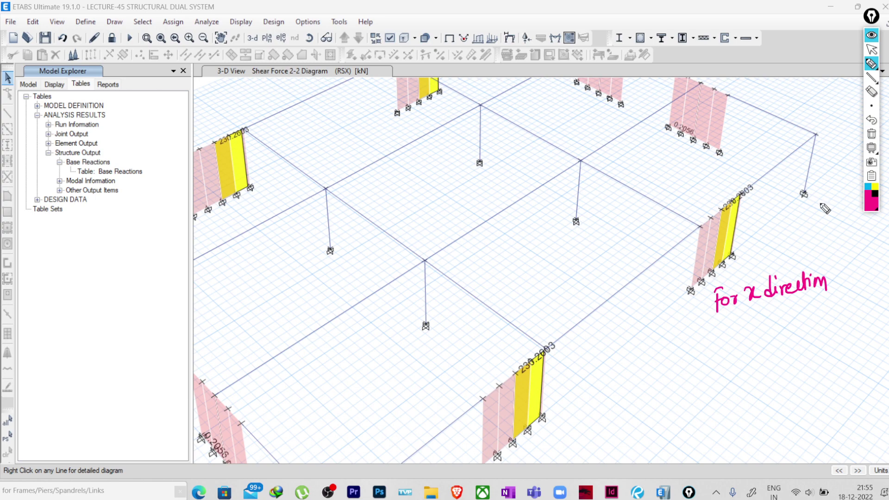
click(872, 134)
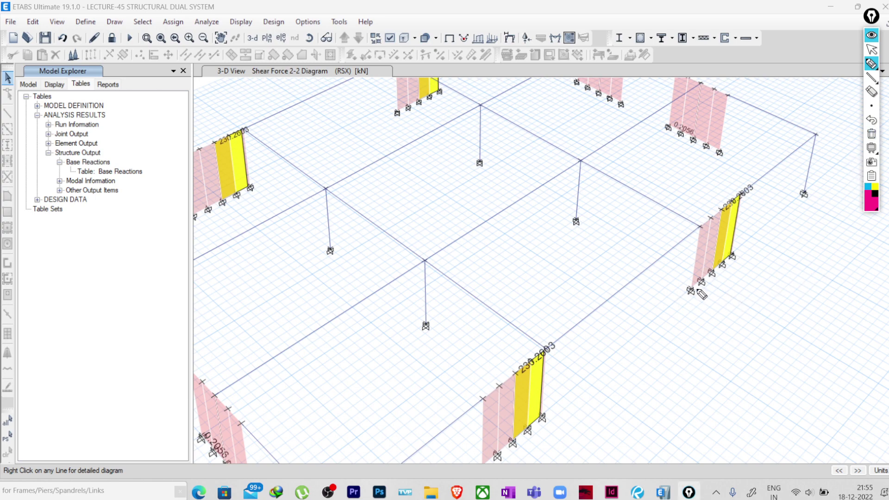
click(871, 50)
scroll(619, 222, down, 5)
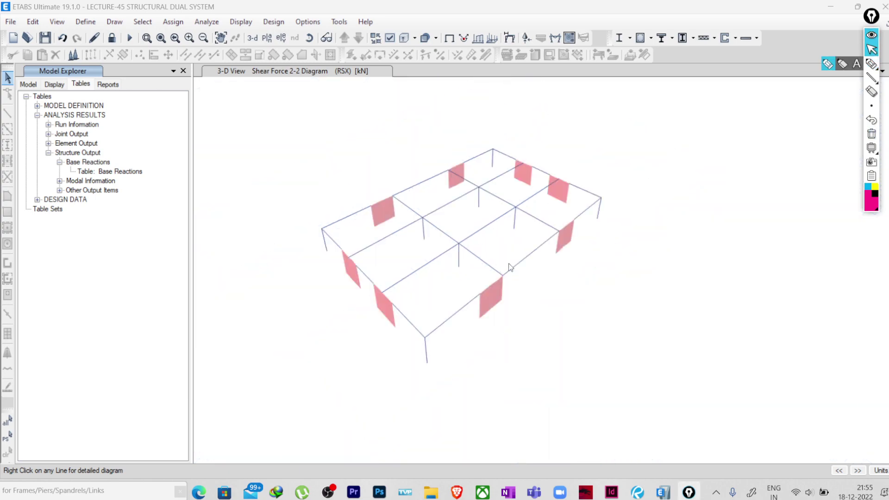
middle_drag(481, 274, 379, 250)
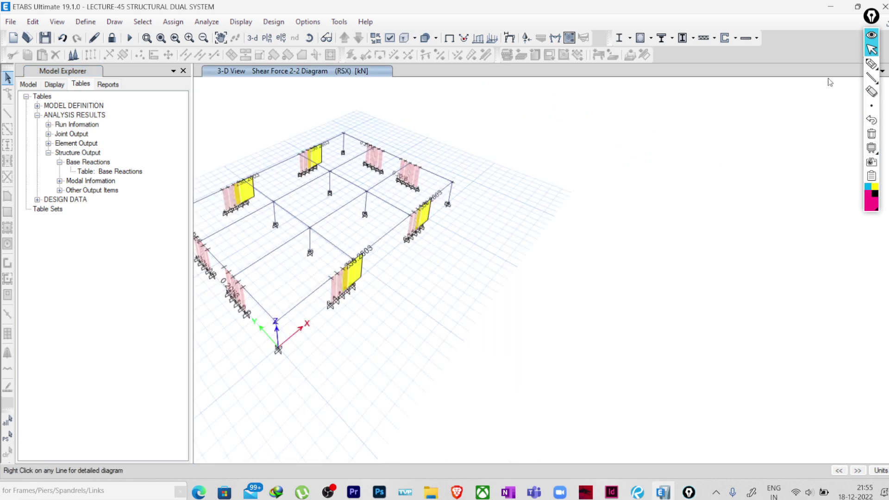
Handwrite the heading '%age of base shear taken by Columns ='.
click(872, 63)
drag(581, 122, 580, 142)
drag(576, 125, 589, 122)
mouse_move(576, 132)
mouse_down()
mouse_move(625, 135)
mouse_move(657, 121)
mouse_move(666, 135)
mouse_move(722, 132)
mouse_up()
mouse_move(589, 163)
mouse_down()
mouse_move(614, 164)
mouse_move(611, 181)
mouse_move(644, 158)
mouse_move(645, 170)
mouse_move(688, 158)
mouse_move(688, 169)
mouse_move(717, 164)
mouse_move(723, 153)
mouse_move(731, 163)
mouse_move(745, 155)
mouse_move(771, 164)
mouse_move(828, 168)
mouse_up()
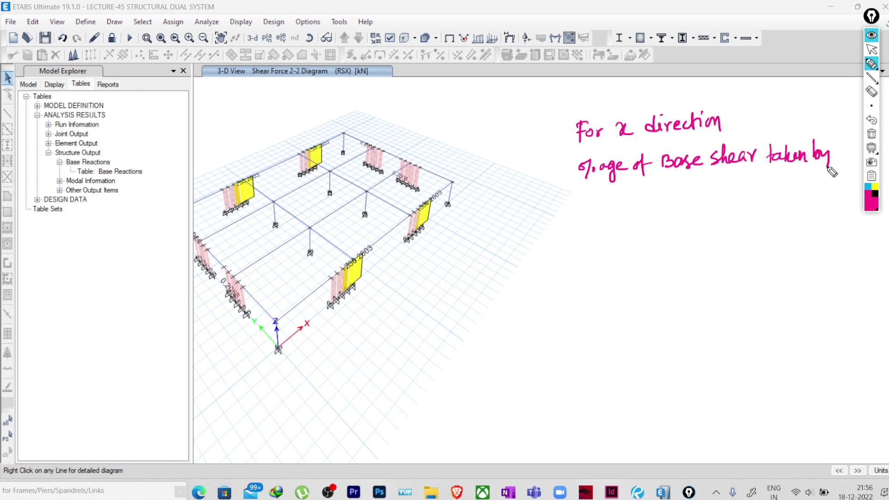
mouse_move(586, 195)
mouse_down()
mouse_move(607, 210)
mouse_move(609, 201)
mouse_move(614, 211)
mouse_move(636, 212)
mouse_up()
mouse_move(647, 200)
mouse_down()
mouse_move(687, 204)
mouse_move(694, 191)
mouse_move(695, 204)
mouse_move(705, 189)
mouse_up()
Write the expression (150.668/1106.7356 × 100)% for the columns' share.
mouse_move(713, 190)
mouse_down()
mouse_move(737, 199)
mouse_move(754, 196)
mouse_up()
click(720, 197)
mouse_move(688, 211)
mouse_down()
mouse_move(762, 200)
mouse_move(690, 228)
mouse_move(707, 217)
mouse_up()
mouse_move(719, 214)
mouse_down()
mouse_move(716, 223)
mouse_move(764, 225)
mouse_up()
click(725, 226)
mouse_move(769, 212)
mouse_down()
mouse_move(763, 225)
mouse_move(786, 207)
mouse_move(776, 214)
mouse_up()
mouse_move(791, 194)
mouse_down()
mouse_move(791, 210)
mouse_move(809, 195)
mouse_up()
drag(806, 182, 800, 227)
drag(679, 189, 677, 228)
mouse_move(828, 193)
mouse_down()
mouse_move(824, 213)
mouse_move(839, 210)
mouse_up()
drag(661, 271, 675, 273)
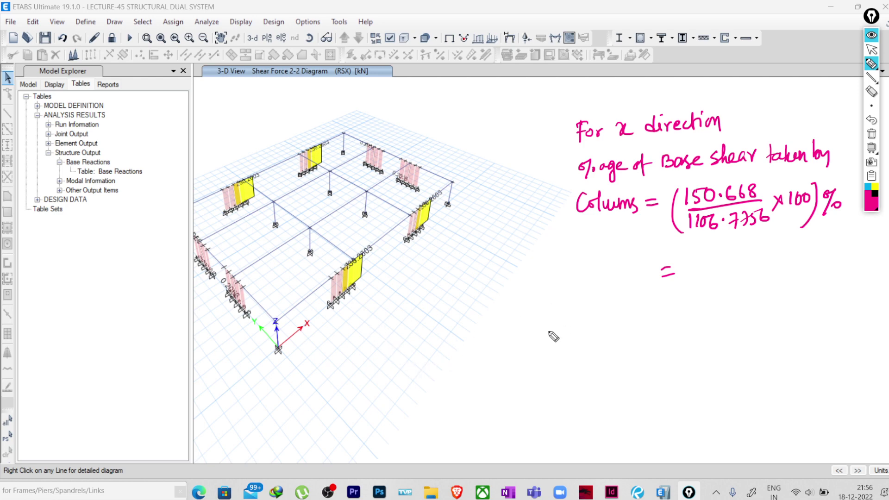
Write the result 13.61% beneath the columns' expression.
mouse_move(693, 249)
mouse_down()
mouse_move(693, 265)
mouse_move(743, 263)
mouse_move(761, 250)
mouse_move(760, 262)
mouse_up()
click(716, 259)
drag(772, 250, 774, 254)
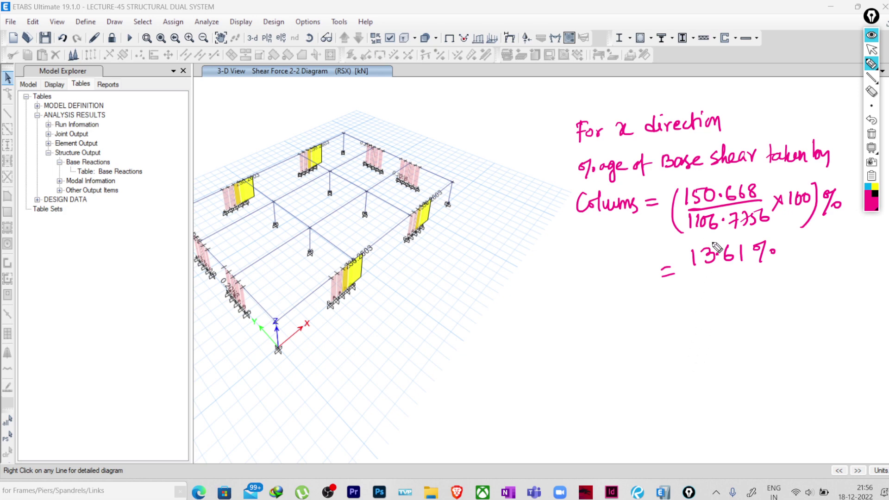
drag(670, 290, 667, 291)
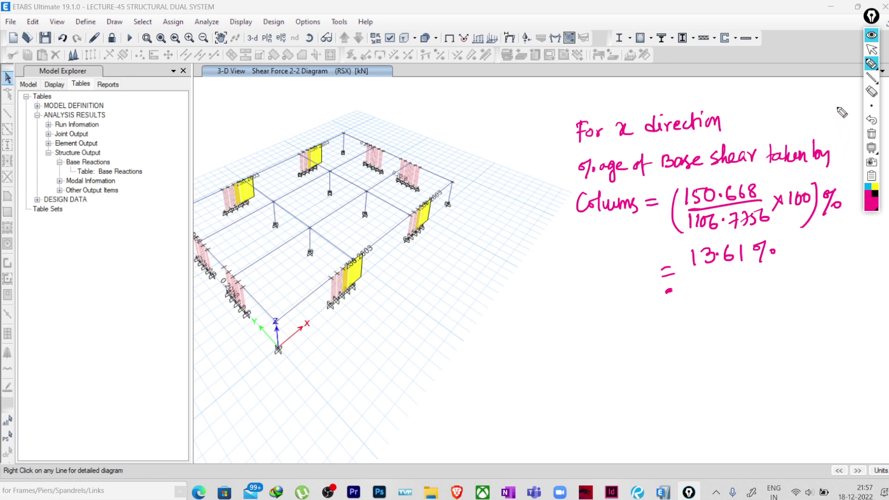
Erase the stray ink dot and start the wall line with the numerator 921.04.
click(872, 91)
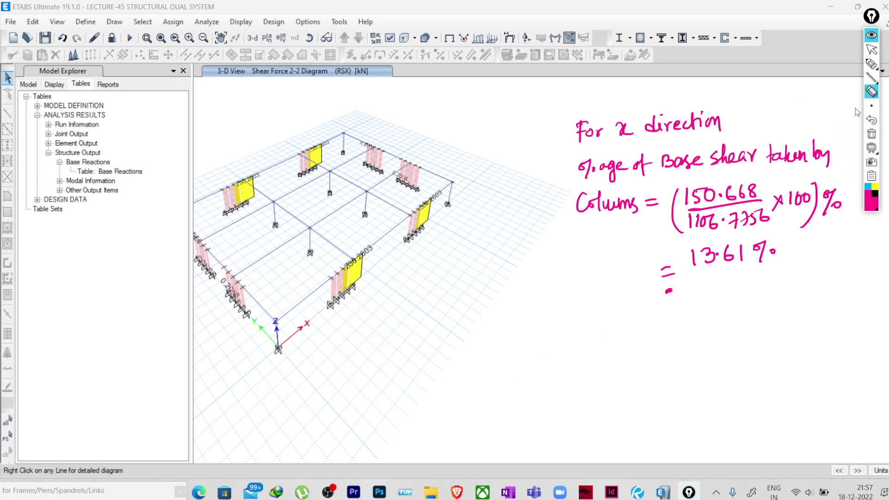
click(668, 291)
click(871, 64)
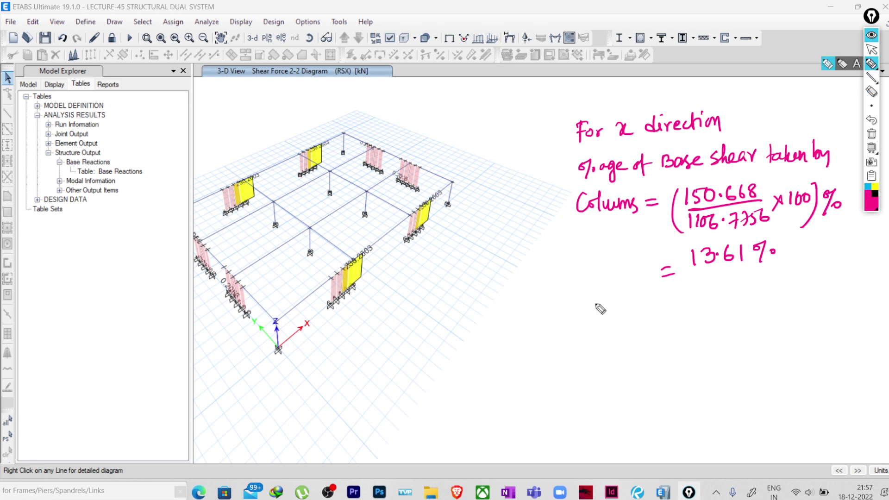
mouse_move(587, 302)
mouse_down()
mouse_move(618, 311)
mouse_move(643, 307)
mouse_up()
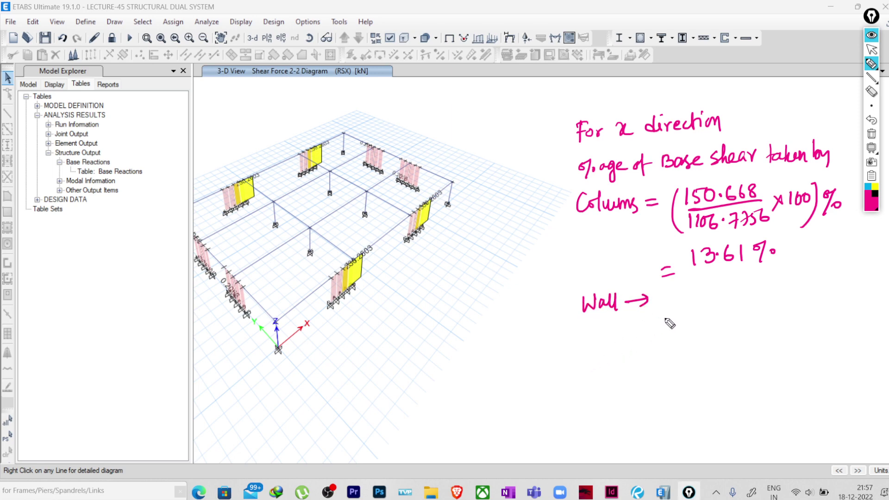
mouse_move(668, 315)
mouse_down()
mouse_move(690, 312)
mouse_move(725, 324)
mouse_up()
click(701, 319)
drag(665, 341, 749, 326)
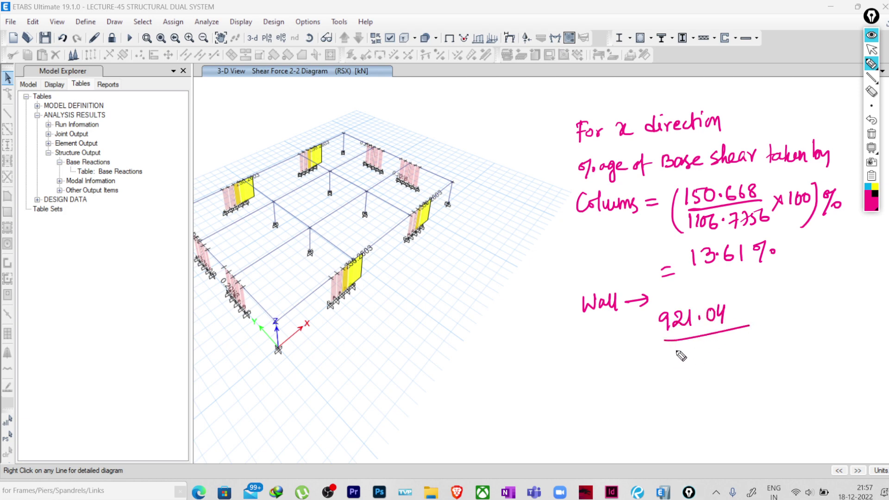
Complete the wall share as (921.04/1106.7756 × 100)% = 83.21.
drag(673, 348, 672, 361)
mouse_move(681, 348)
mouse_down()
mouse_move(679, 360)
mouse_move(728, 343)
mouse_move(722, 360)
mouse_move(742, 355)
mouse_up()
click(711, 354)
mouse_move(755, 340)
mouse_down()
mouse_move(751, 353)
mouse_move(769, 314)
mouse_move(772, 330)
mouse_move(787, 313)
mouse_up()
drag(797, 310, 790, 346)
drag(666, 323, 661, 361)
mouse_move(820, 309)
mouse_down()
mouse_move(818, 329)
mouse_move(828, 327)
mouse_up()
drag(658, 387, 670, 386)
drag(659, 394, 678, 394)
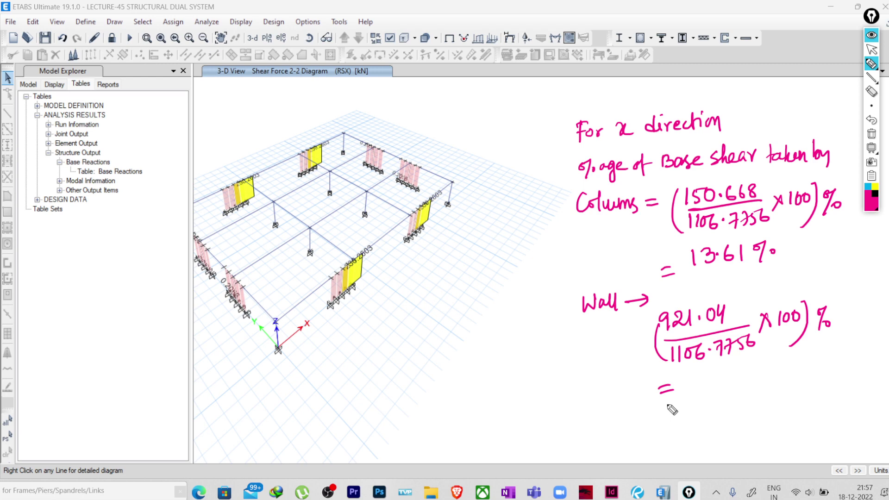
drag(695, 381, 713, 393)
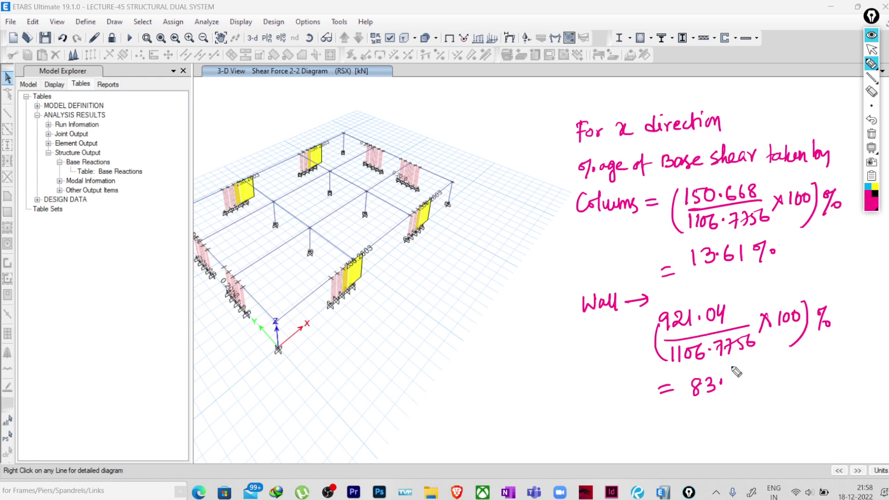
mouse_move(731, 374)
mouse_down()
mouse_move(751, 382)
mouse_move(767, 372)
mouse_move(770, 382)
mouse_move(797, 365)
mouse_move(803, 374)
mouse_move(822, 367)
mouse_up()
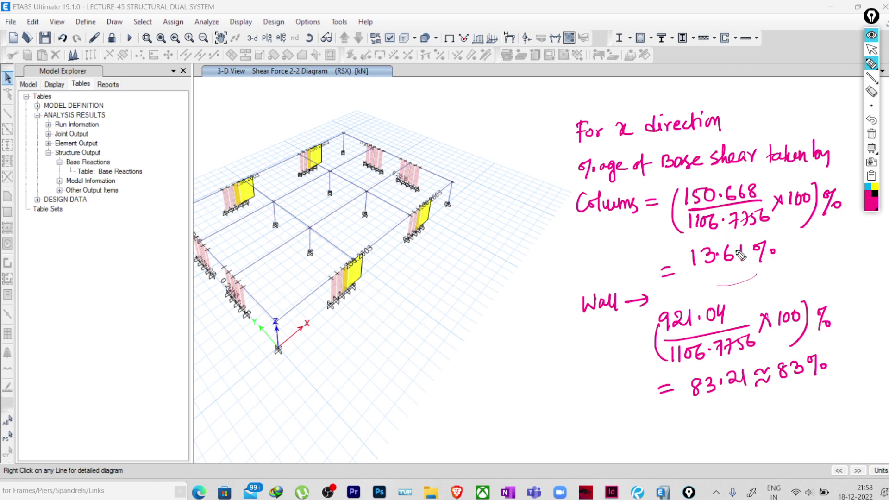
Underline Columns and 13.61%, write 25% beside them, then clear all handwritten notes.
drag(757, 274, 717, 286)
drag(584, 221, 640, 217)
drag(585, 229, 641, 224)
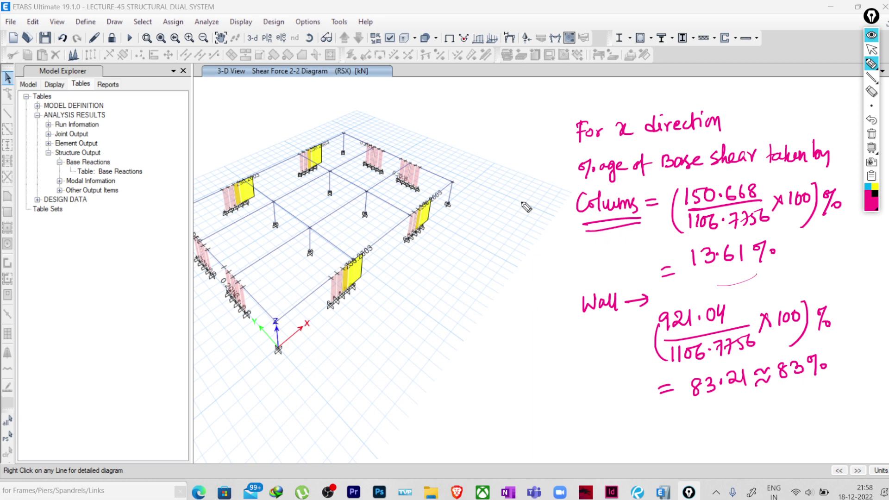
mouse_move(516, 204)
mouse_down()
mouse_move(533, 213)
mouse_move(540, 204)
mouse_move(547, 208)
mouse_move(516, 206)
mouse_move(513, 219)
mouse_up()
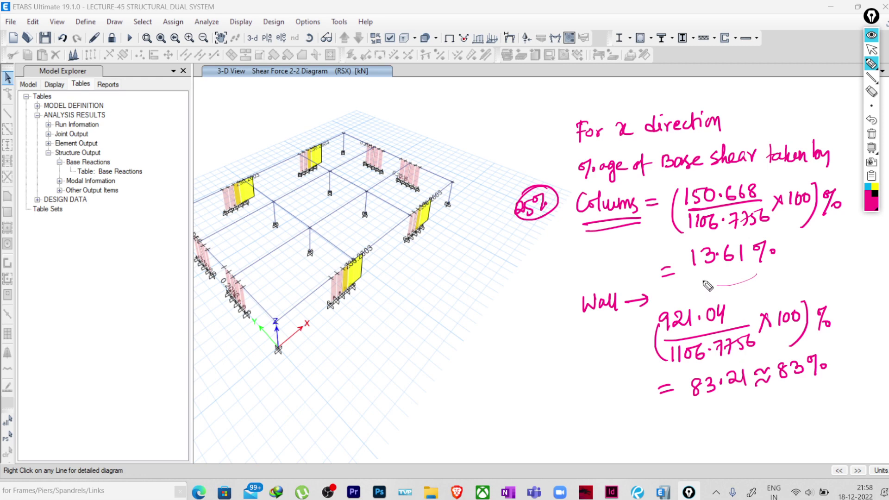
drag(696, 280, 746, 276)
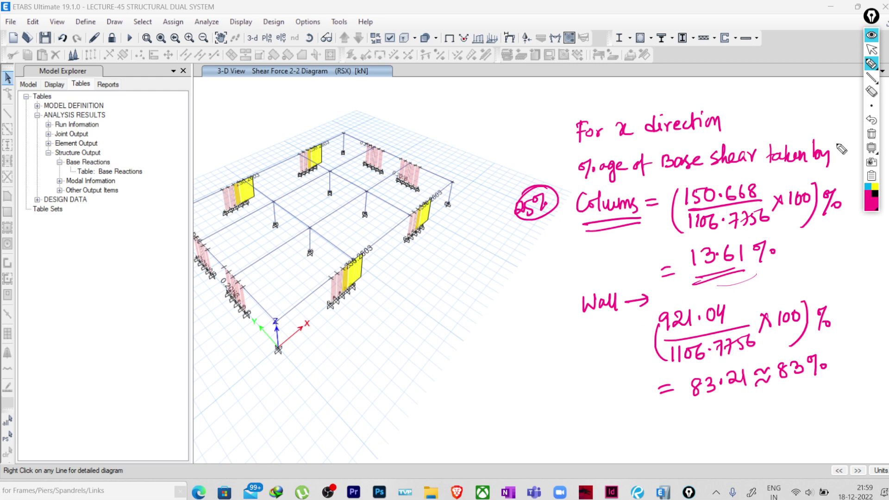
click(871, 134)
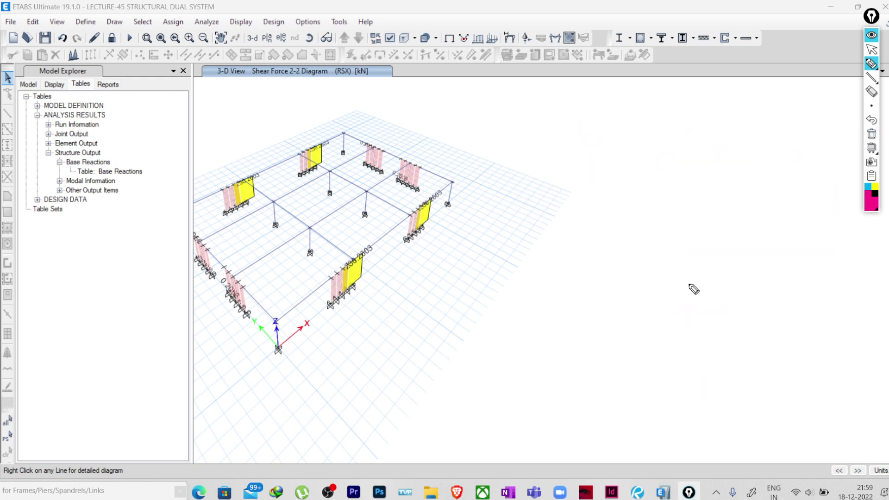
Draw the RSY Shear 3-3 diagram on frames only, showing columns at 16.8129 and 16.6302 kN.
click(872, 49)
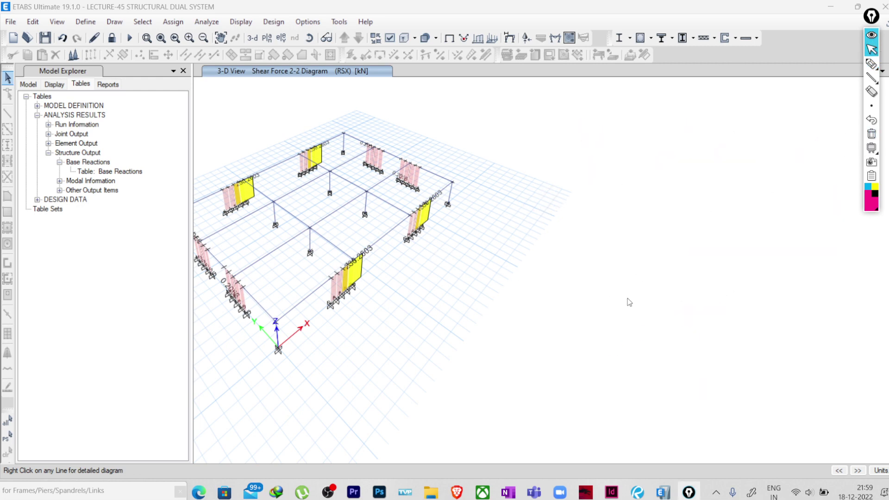
scroll(427, 264, up, 6)
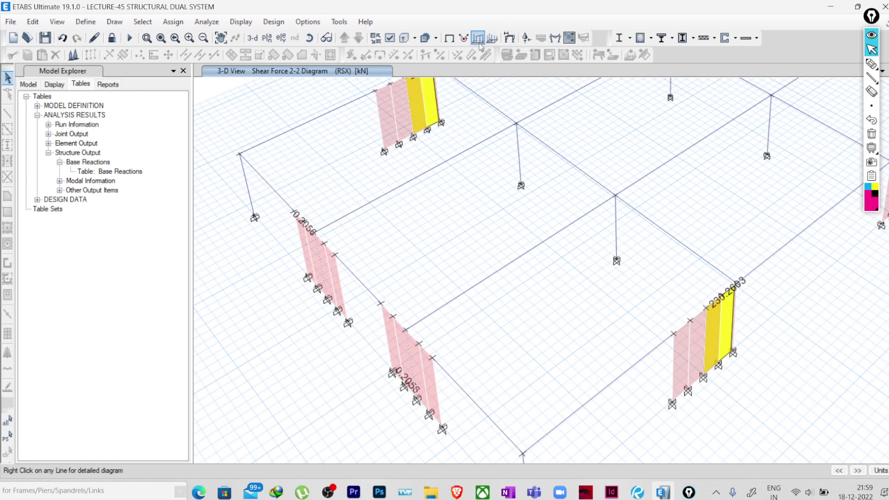
click(554, 38)
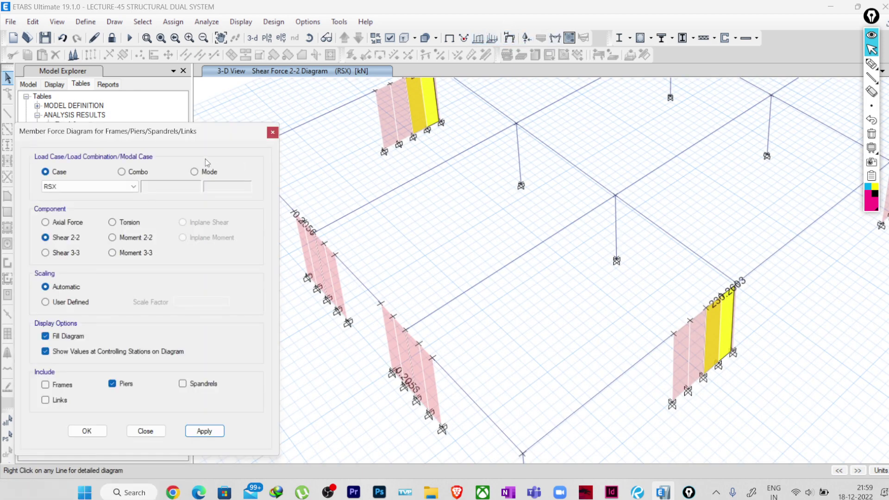
drag(132, 138, 129, 67)
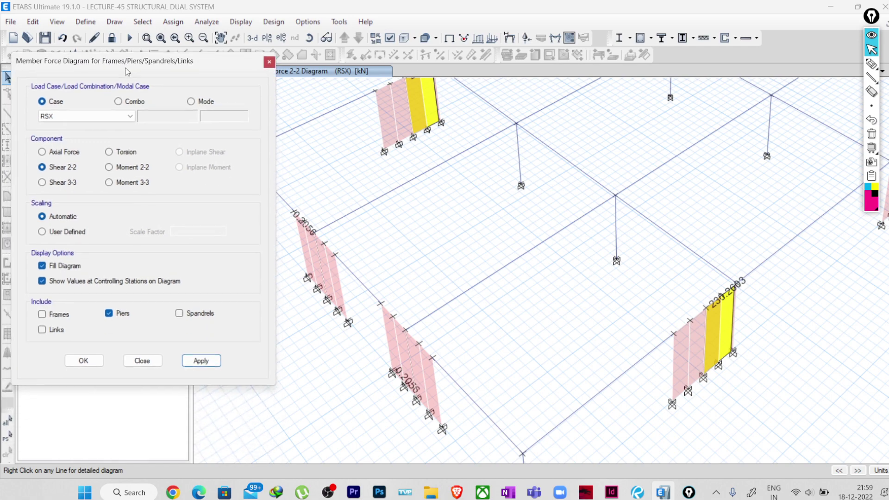
click(58, 316)
click(111, 315)
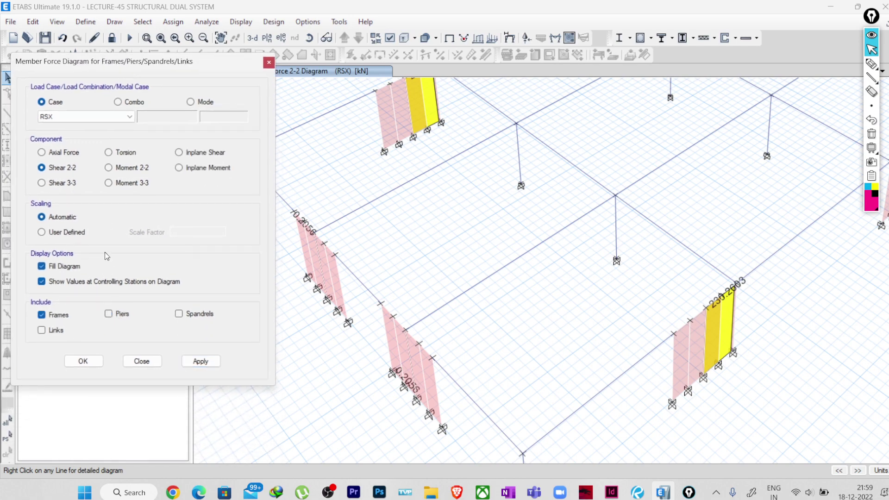
click(65, 183)
click(110, 117)
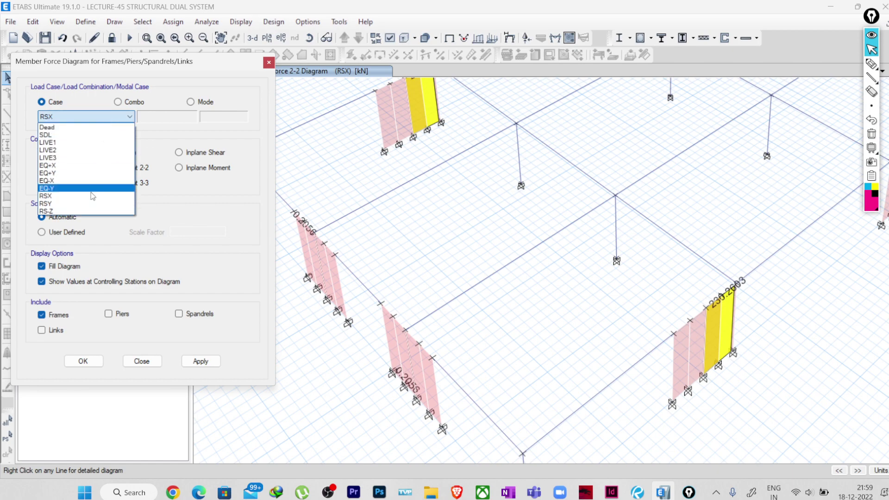
click(87, 204)
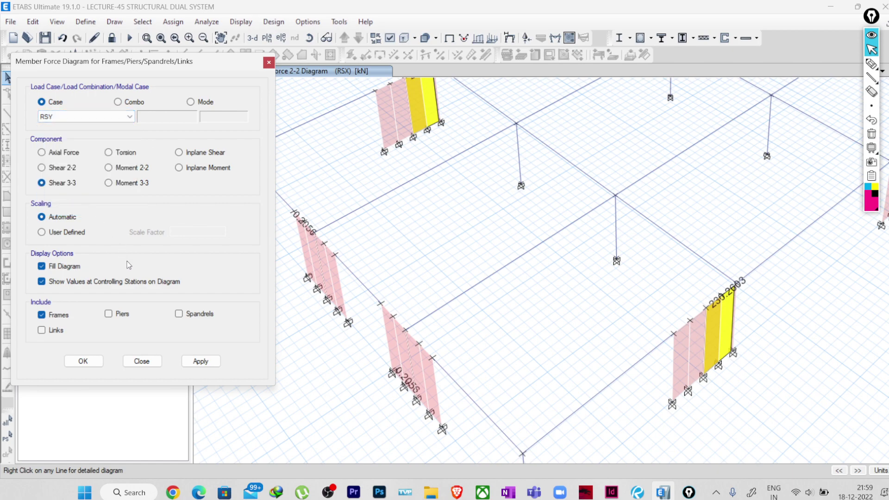
click(194, 359)
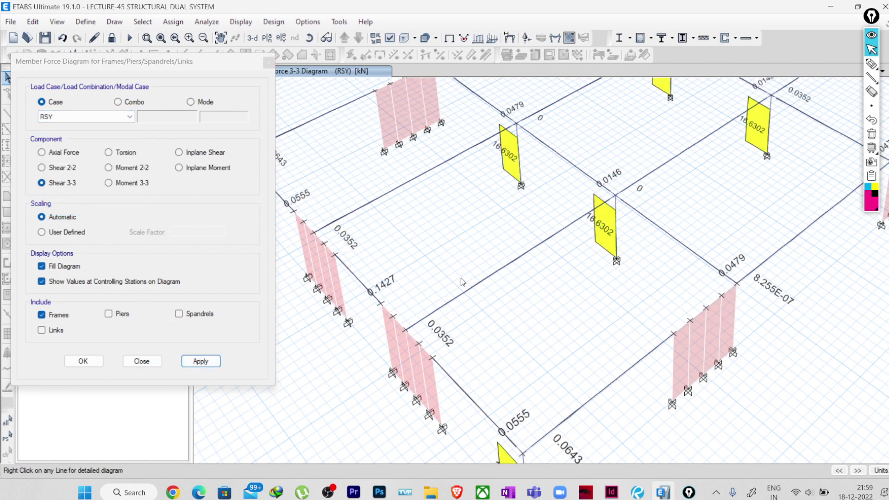
middle_drag(460, 278, 546, 315)
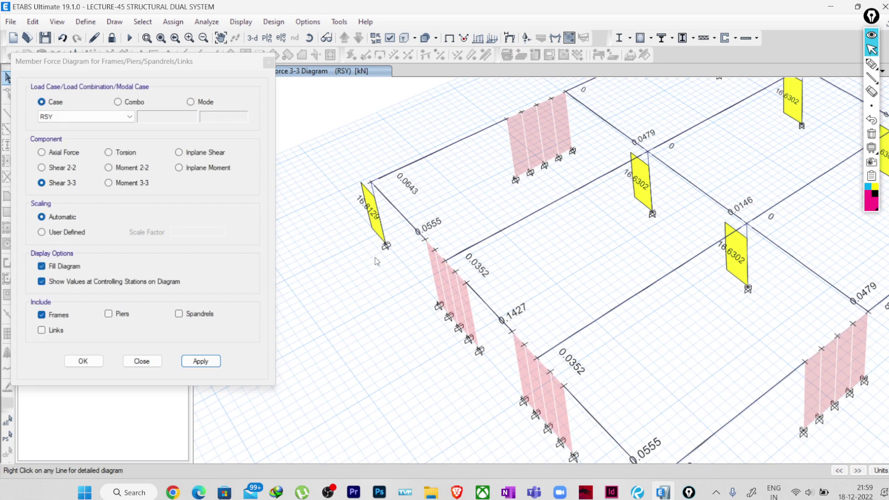
mouse_move(378, 210)
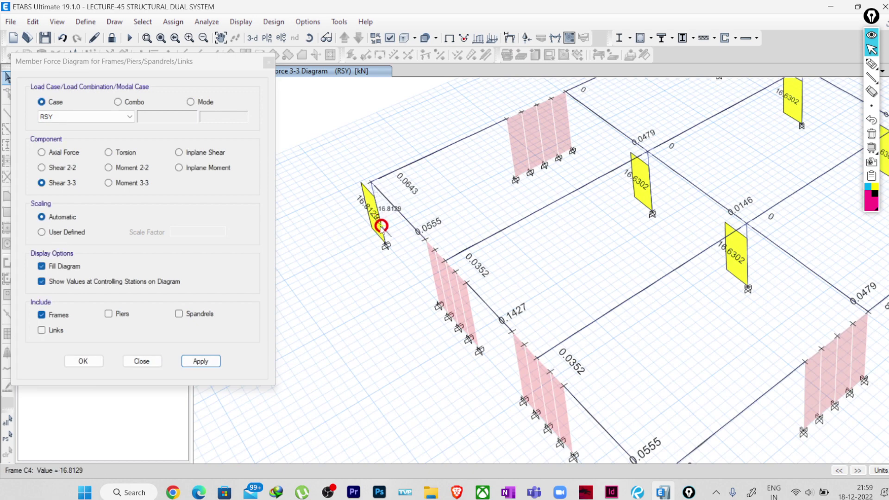
mouse_move(652, 212)
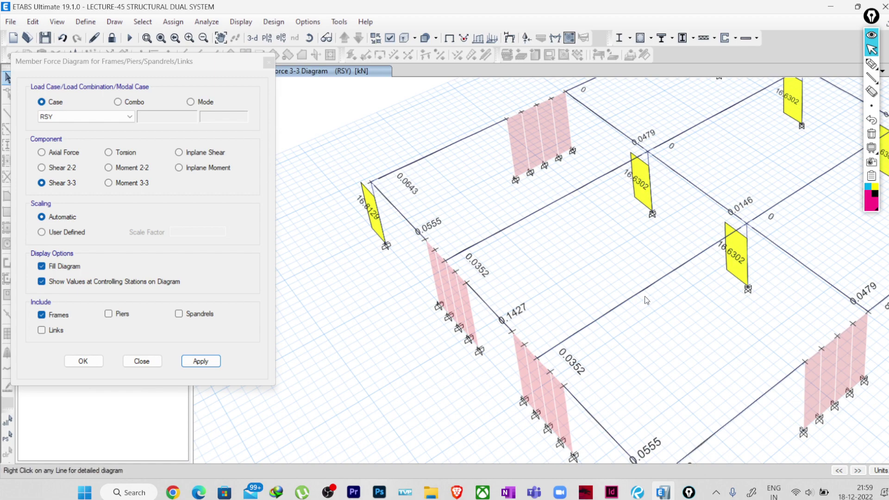
Pan the view and handwrite an underlined 'Y-direction' heading beside the model.
middle_drag(592, 337, 521, 342)
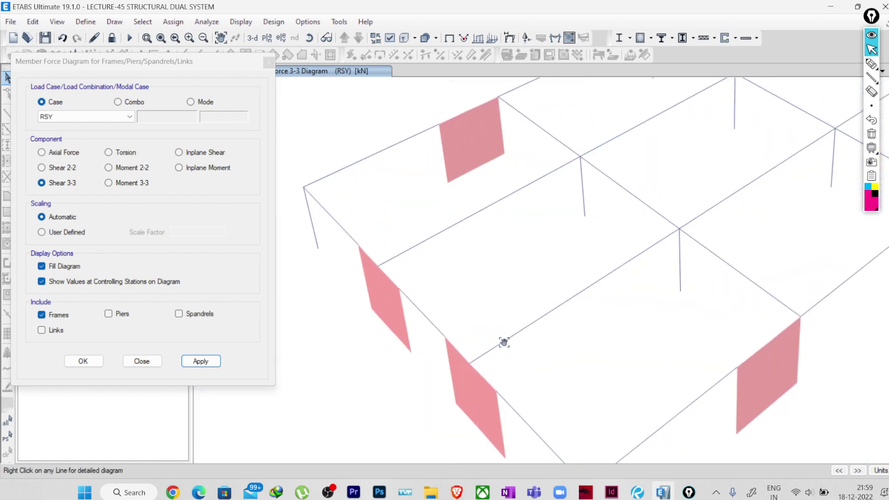
scroll(577, 225, down, 3)
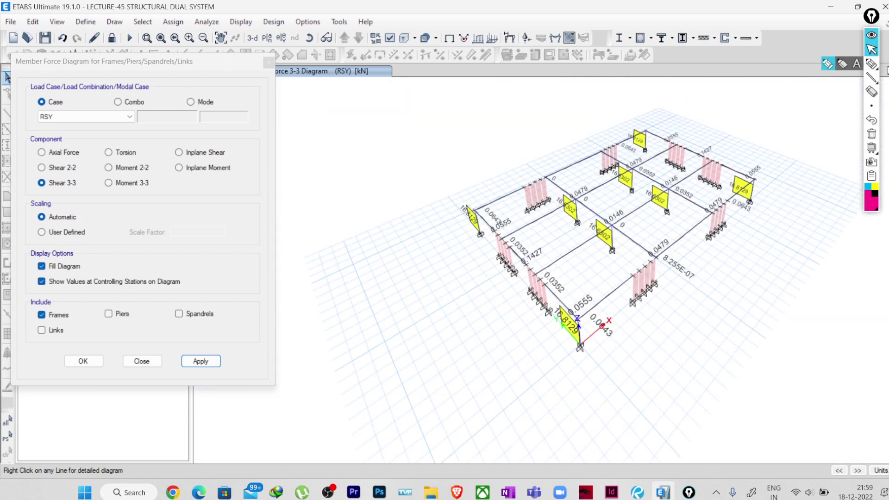
click(871, 63)
mouse_move(297, 117)
mouse_down()
mouse_move(301, 127)
mouse_move(326, 114)
mouse_move(344, 117)
mouse_move(348, 129)
mouse_move(394, 107)
mouse_up()
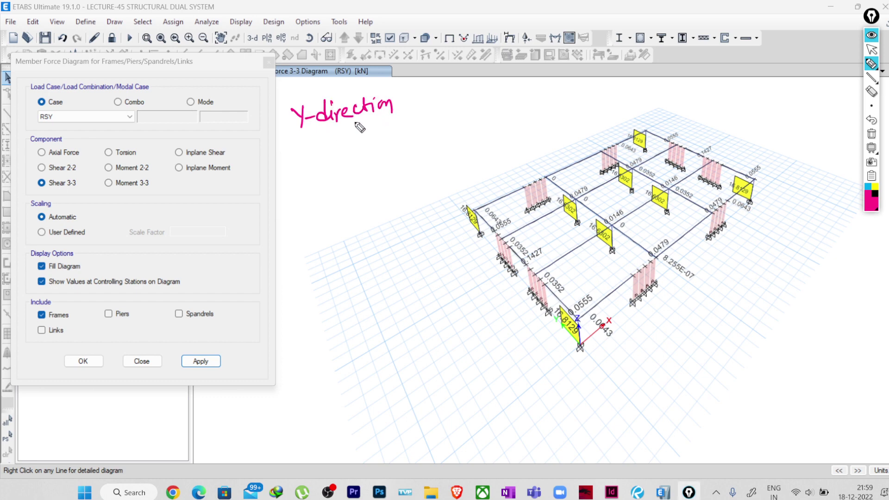
drag(297, 135, 395, 117)
Write the column shear sum (4x16.8129)+(4x16.6302) = 133.7724 kN.
mouse_move(300, 150)
mouse_down()
mouse_move(315, 166)
mouse_move(369, 147)
mouse_move(373, 161)
mouse_move(379, 148)
mouse_move(385, 155)
mouse_move(376, 158)
mouse_move(392, 156)
mouse_move(422, 134)
mouse_move(425, 143)
mouse_move(430, 132)
mouse_move(445, 145)
mouse_move(472, 132)
mouse_move(495, 149)
mouse_up()
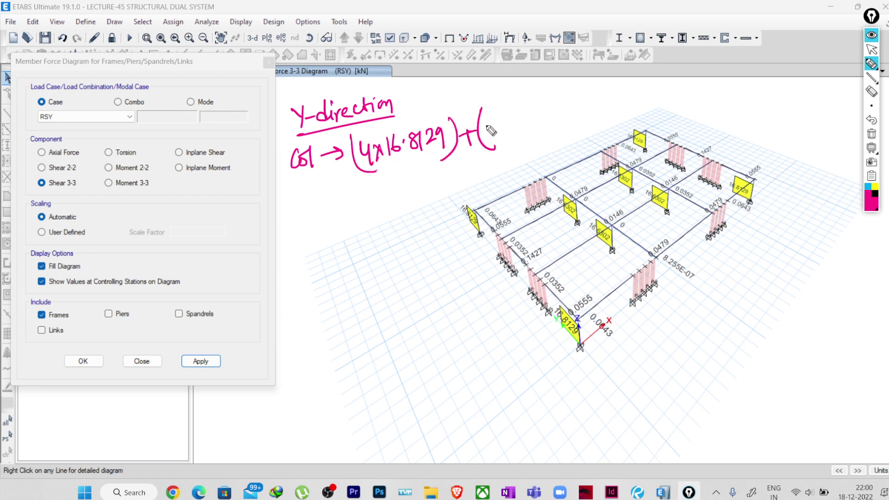
mouse_move(491, 126)
mouse_down()
mouse_move(515, 120)
mouse_move(526, 131)
mouse_move(555, 112)
mouse_move(561, 124)
mouse_move(574, 107)
mouse_up()
drag(578, 110, 595, 126)
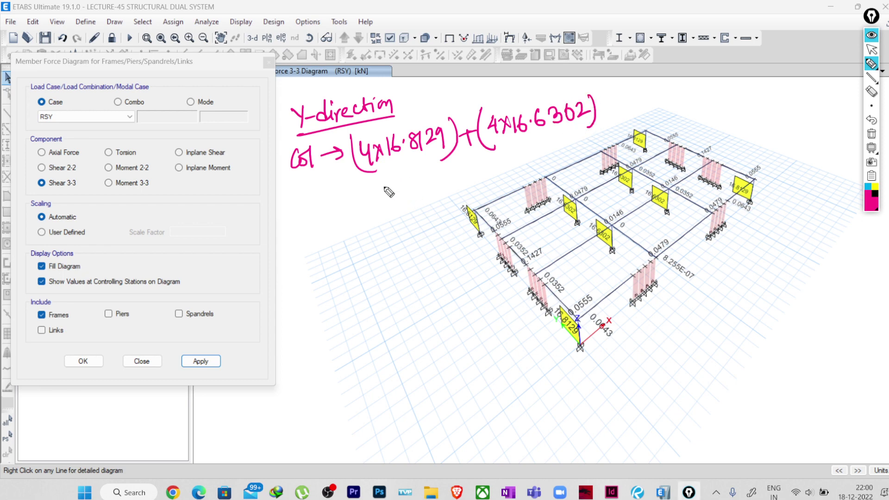
mouse_move(339, 203)
mouse_down()
mouse_move(374, 191)
mouse_move(381, 201)
mouse_move(395, 199)
mouse_move(414, 177)
mouse_move(412, 192)
mouse_move(426, 192)
mouse_move(437, 175)
mouse_move(431, 187)
mouse_move(453, 198)
mouse_up()
click(397, 196)
drag(460, 171, 468, 187)
mouse_move(470, 176)
mouse_down()
mouse_move(477, 180)
mouse_move(486, 160)
mouse_up()
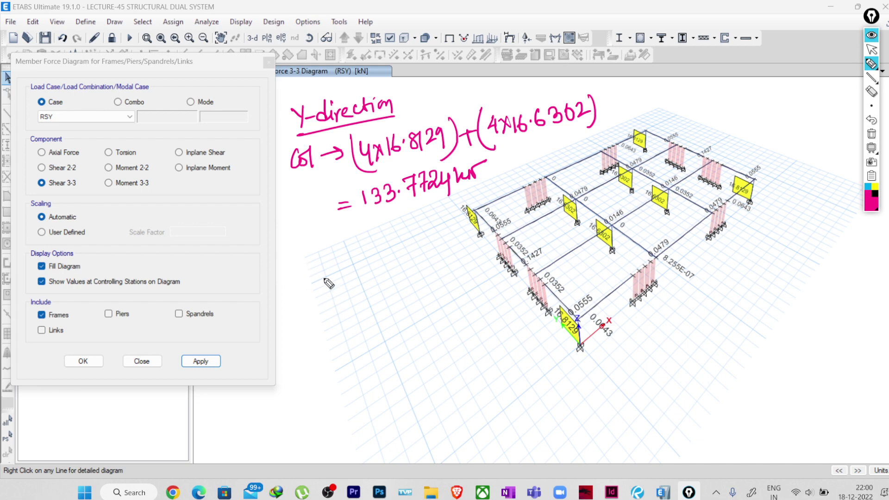
Start a 'wall →' line and label the heading '(Base shear)'.
drag(290, 245, 324, 247)
drag(327, 246, 354, 230)
drag(347, 226, 350, 238)
drag(411, 86, 408, 116)
mouse_move(419, 91)
mouse_down()
mouse_move(433, 103)
mouse_move(500, 91)
mouse_move(512, 86)
mouse_move(514, 68)
mouse_move(510, 98)
mouse_up()
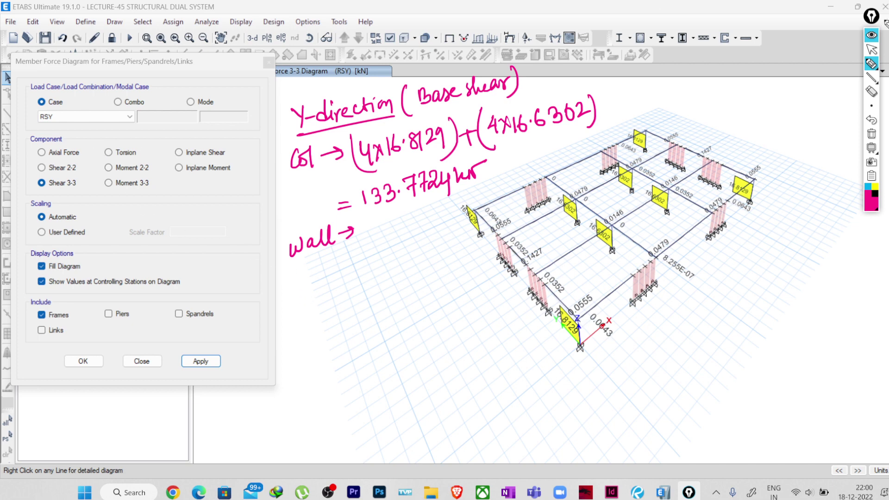
click(872, 49)
Redraw the RSY diagram as Shear 2-2 for piers, showing walls at 237.403 kN.
click(110, 314)
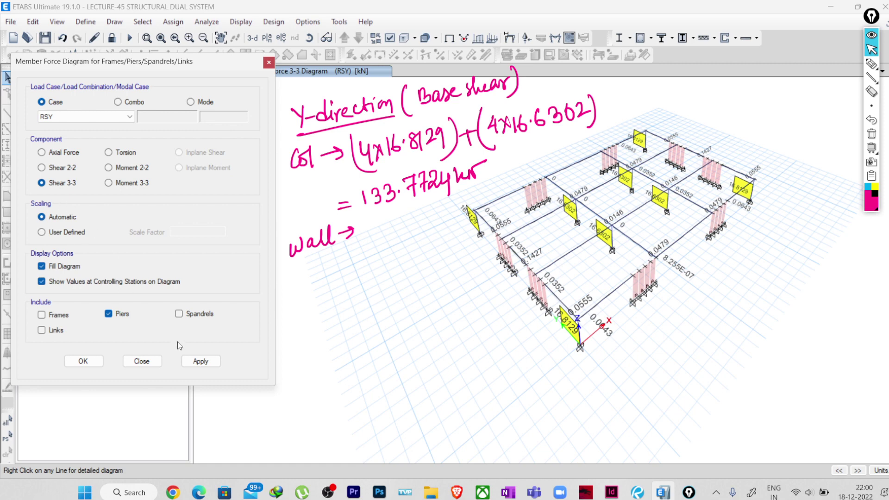
click(200, 362)
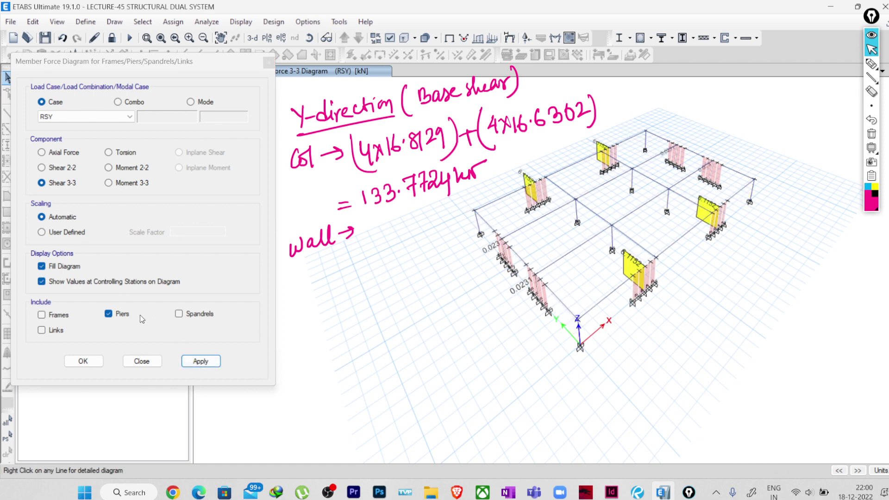
click(62, 173)
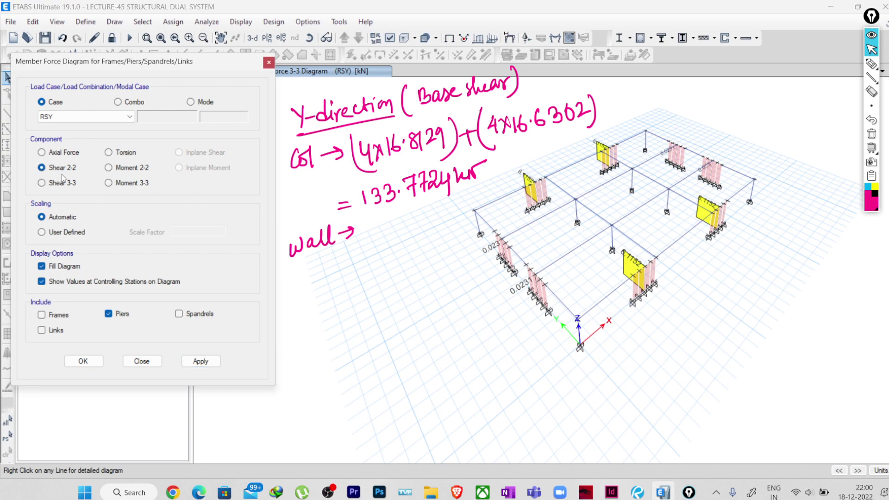
click(200, 362)
scroll(522, 261, up, 5)
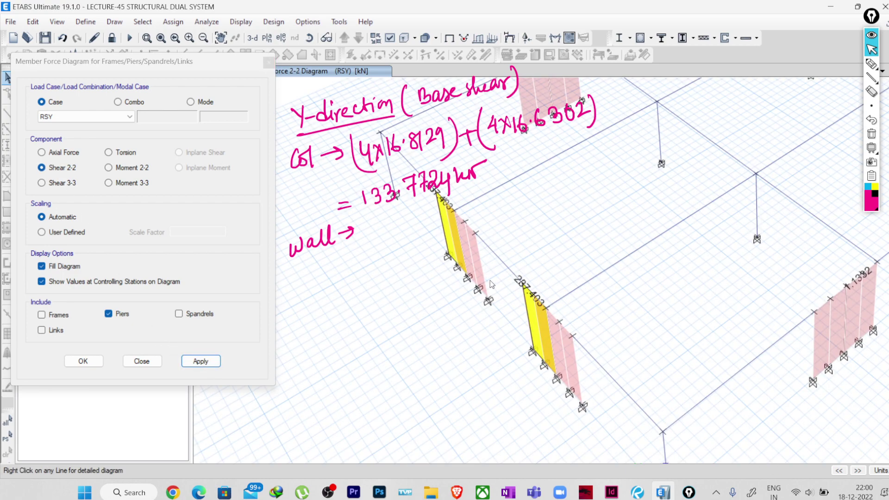
middle_drag(492, 284, 571, 265)
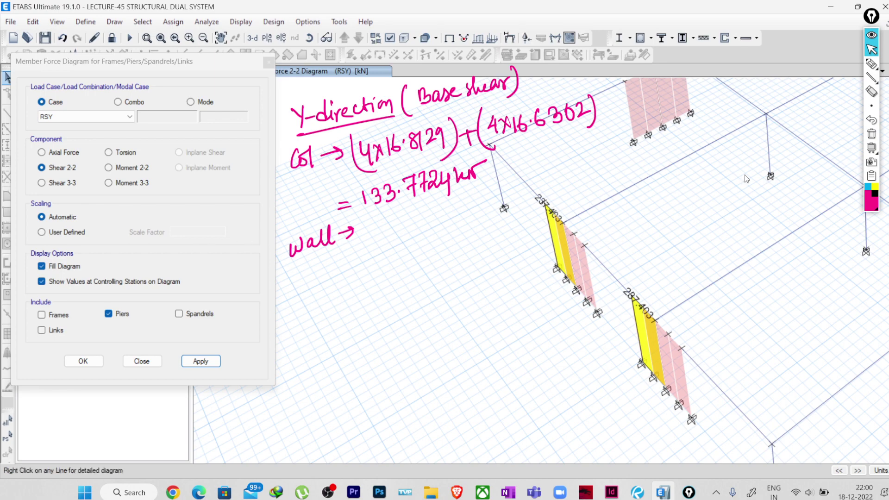
click(873, 66)
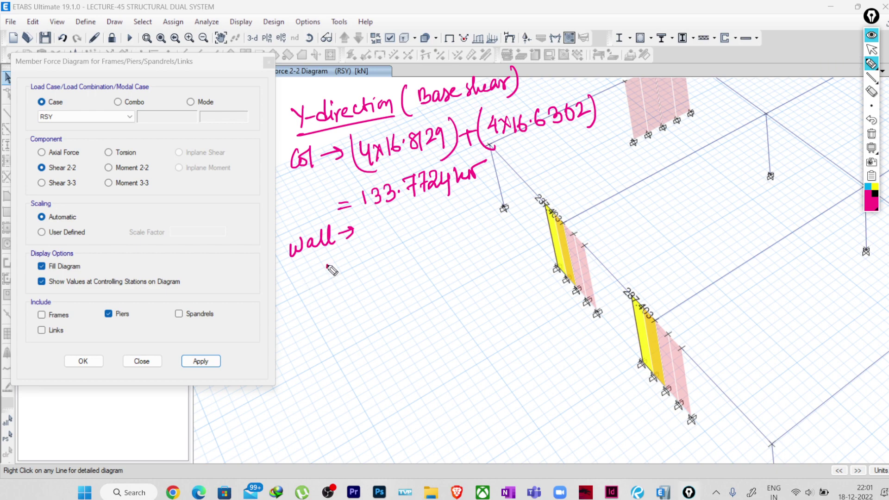
Write the bracketed wall term (4×237.403) = after the wall arrow.
drag(324, 265, 328, 291)
mouse_move(334, 273)
mouse_down()
mouse_move(369, 271)
mouse_move(381, 251)
mouse_move(381, 267)
mouse_move(408, 261)
mouse_up()
click(393, 267)
mouse_move(406, 251)
mouse_down()
mouse_move(406, 267)
mouse_move(413, 248)
mouse_move(425, 257)
mouse_up()
drag(426, 223, 428, 272)
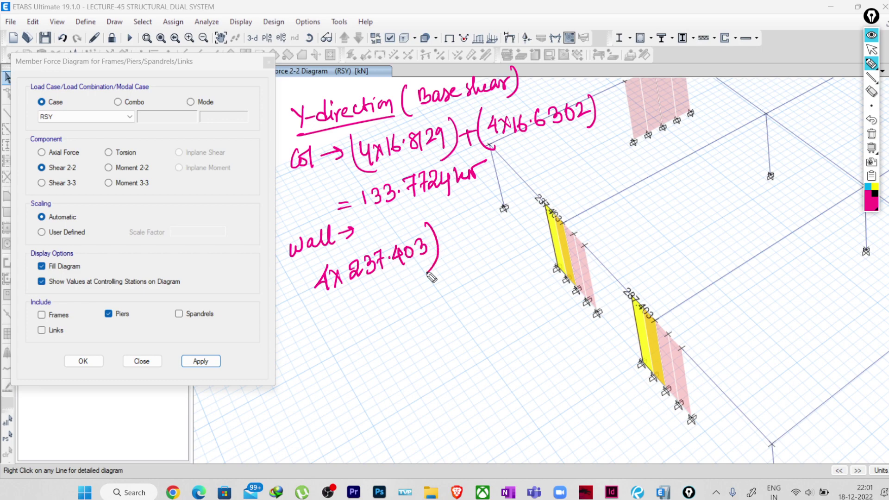
drag(325, 262, 340, 303)
mouse_move(451, 235)
mouse_down()
mouse_move(463, 232)
mouse_move(464, 244)
mouse_up()
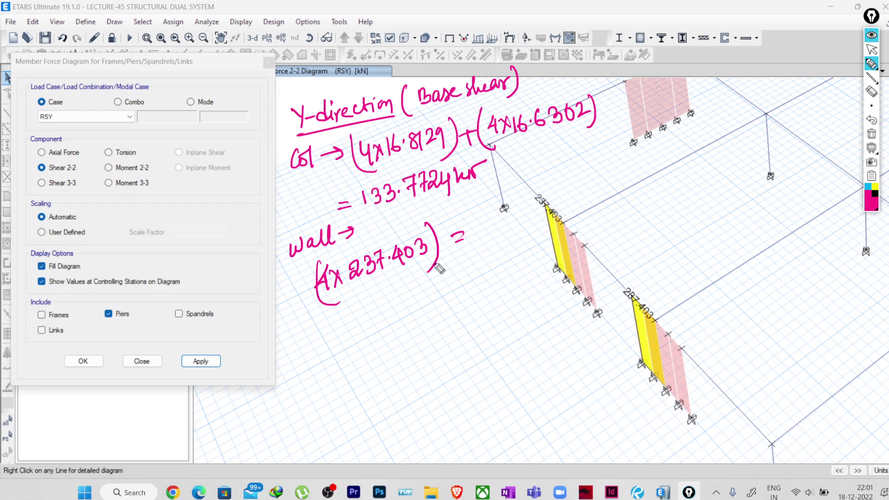
Write and underline the wall total 949.612 kN, then start a '* Col →' line.
mouse_move(380, 290)
mouse_down()
mouse_move(383, 310)
mouse_move(392, 303)
mouse_move(397, 310)
mouse_move(404, 291)
mouse_move(437, 293)
mouse_move(484, 257)
mouse_up()
click(411, 295)
drag(379, 327, 467, 291)
drag(384, 334, 494, 287)
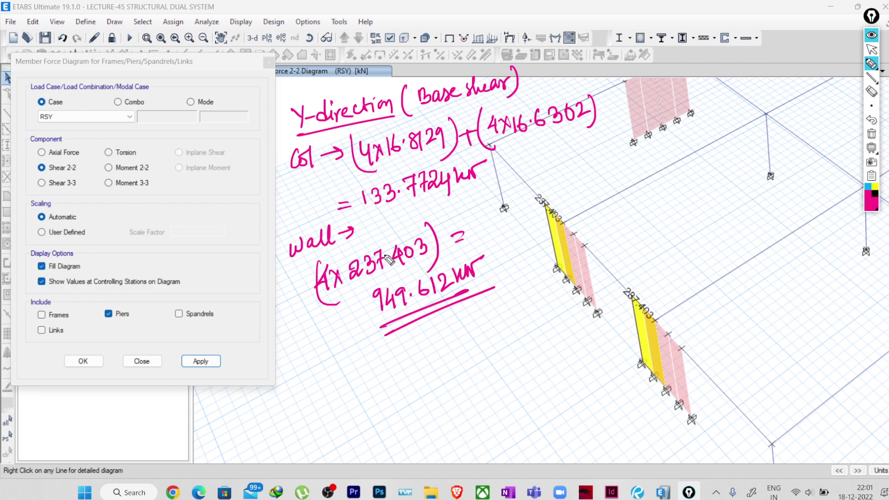
mouse_move(322, 383)
mouse_down()
mouse_move(326, 374)
mouse_move(328, 389)
mouse_move(331, 381)
mouse_up()
mouse_move(356, 368)
mouse_down()
mouse_move(346, 387)
mouse_move(368, 384)
mouse_move(387, 363)
mouse_up()
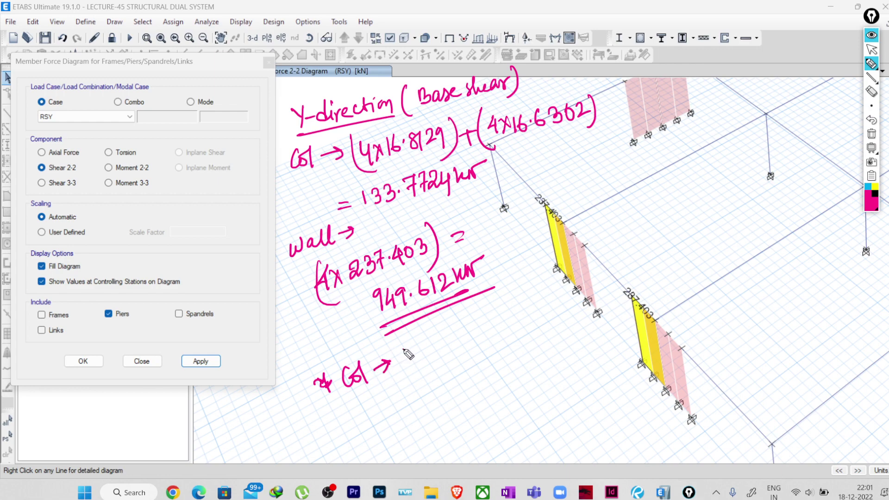
Write the column share as 12.08 ≈ 12%.
click(403, 349)
mouse_move(408, 346)
mouse_down()
mouse_move(436, 332)
mouse_move(450, 340)
mouse_move(472, 330)
mouse_up()
click(429, 351)
mouse_move(482, 319)
mouse_down()
mouse_move(479, 336)
mouse_move(507, 313)
mouse_up()
mouse_move(522, 306)
mouse_down()
mouse_move(509, 326)
mouse_move(521, 325)
mouse_up()
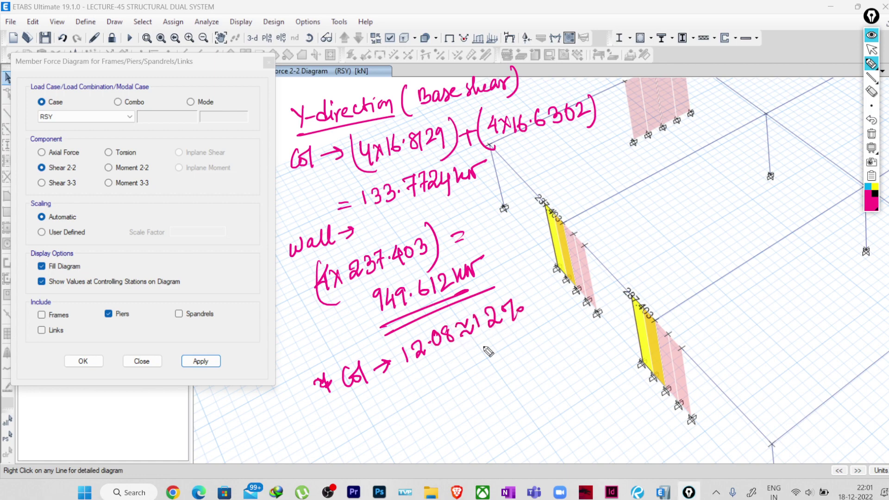
Write 'wall → 85.7% ≈ 86%' and double-underline 86%.
mouse_move(356, 408)
mouse_down()
mouse_move(384, 407)
mouse_move(388, 393)
mouse_move(411, 398)
mouse_up()
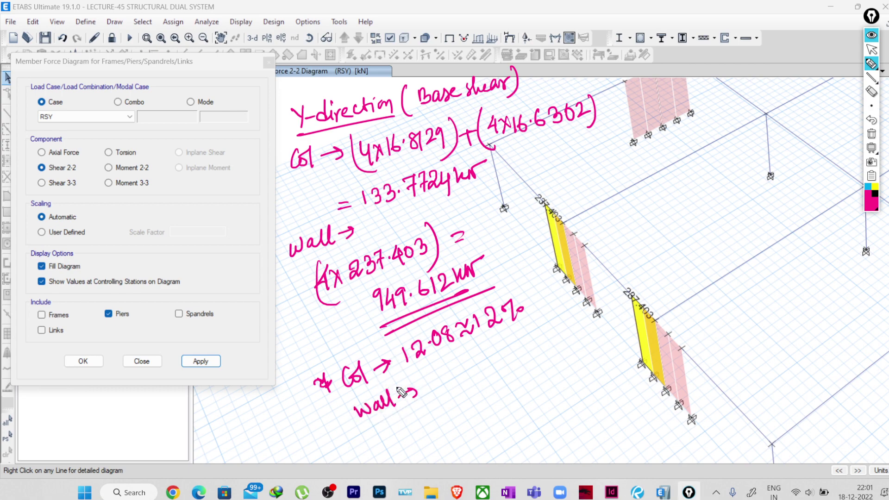
mouse_move(435, 376)
mouse_down()
mouse_move(436, 388)
mouse_move(468, 366)
mouse_move(460, 370)
mouse_move(484, 373)
mouse_move(507, 341)
mouse_move(520, 348)
mouse_move(543, 326)
mouse_move(550, 338)
mouse_move(561, 330)
mouse_up()
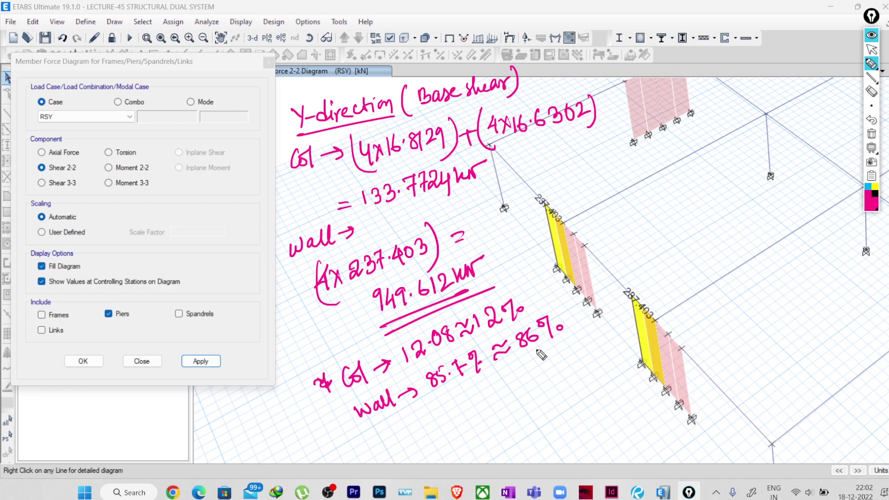
drag(524, 358, 550, 353)
Clear all the handwritten notes and zoom back out to the full model.
click(872, 134)
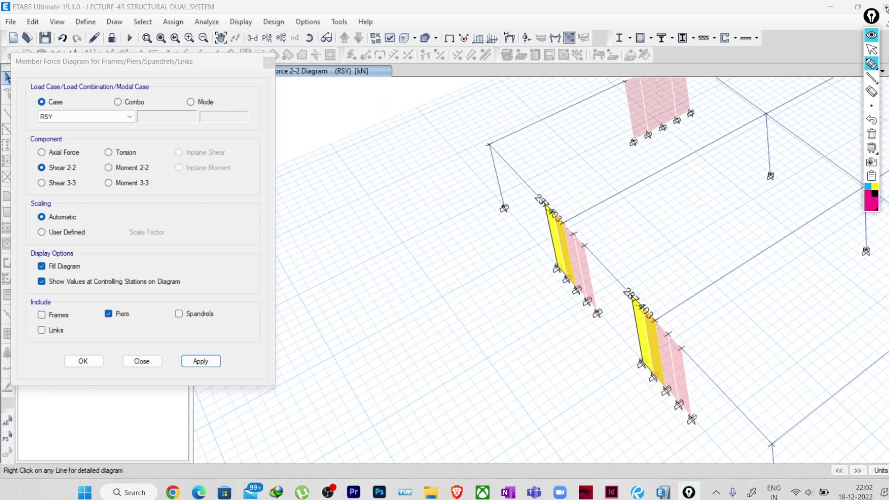
click(871, 49)
scroll(707, 156, up, 2)
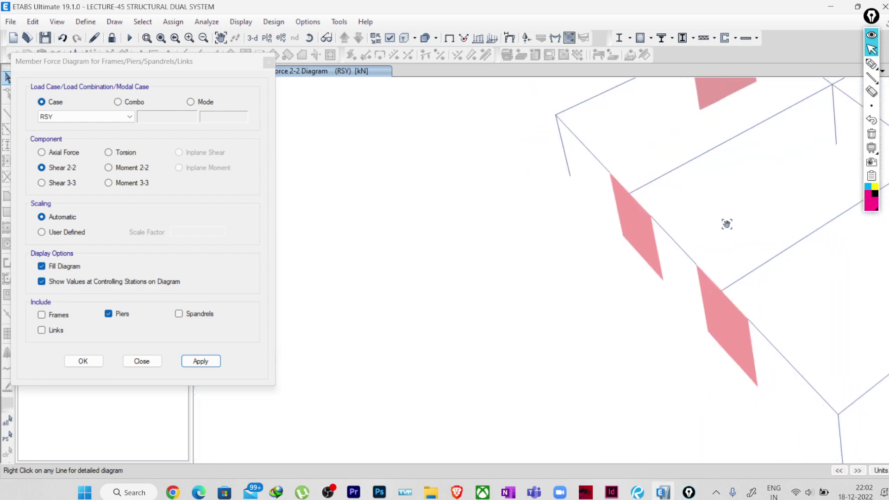
scroll(730, 225, down, 2)
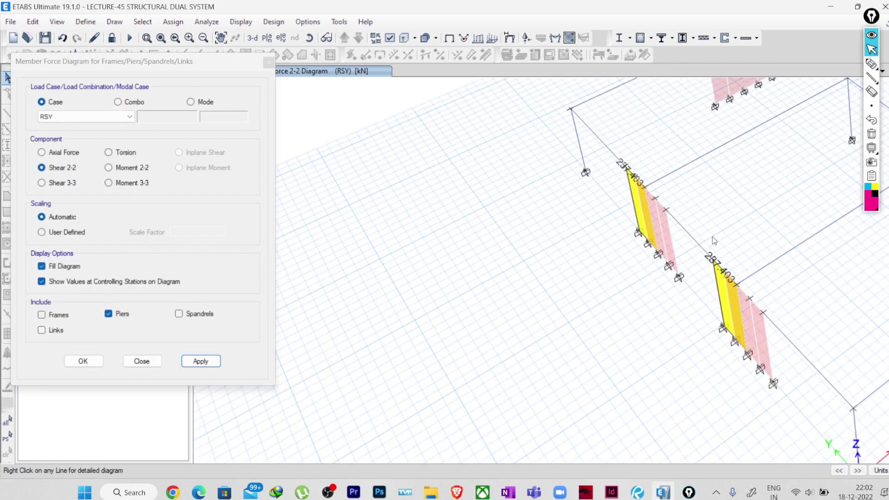
scroll(712, 237, down, 5)
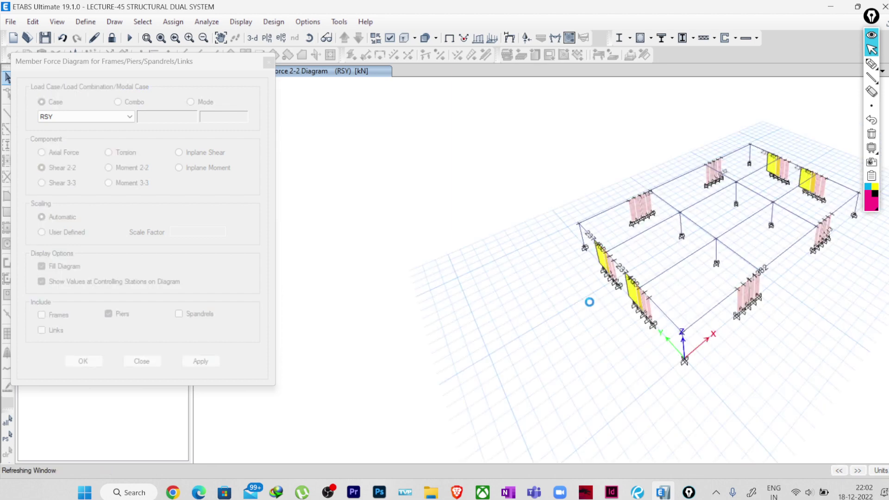
Pen an underlined 'Scale Factor' heading with the line 'x → 13.6%'.
click(871, 64)
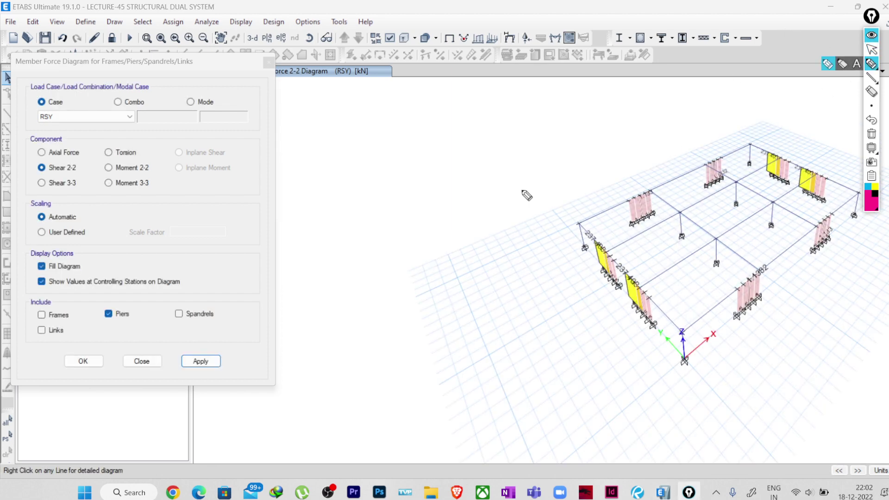
mouse_move(312, 112)
mouse_down()
mouse_move(309, 128)
mouse_move(345, 124)
mouse_up()
mouse_move(348, 104)
mouse_down()
mouse_move(373, 117)
mouse_move(378, 98)
mouse_up()
mouse_move(371, 98)
mouse_down()
mouse_move(406, 106)
mouse_move(419, 93)
mouse_up()
drag(304, 138, 432, 110)
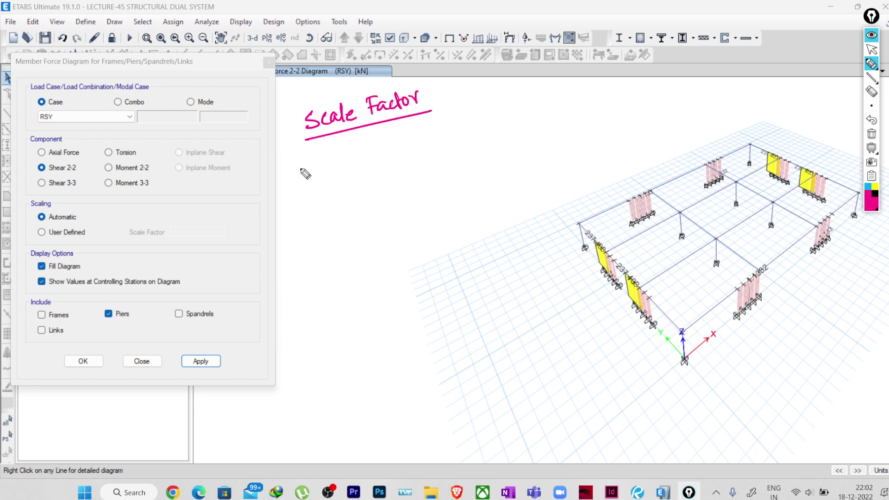
mouse_move(301, 170)
mouse_down()
mouse_move(324, 184)
mouse_move(340, 171)
mouse_up()
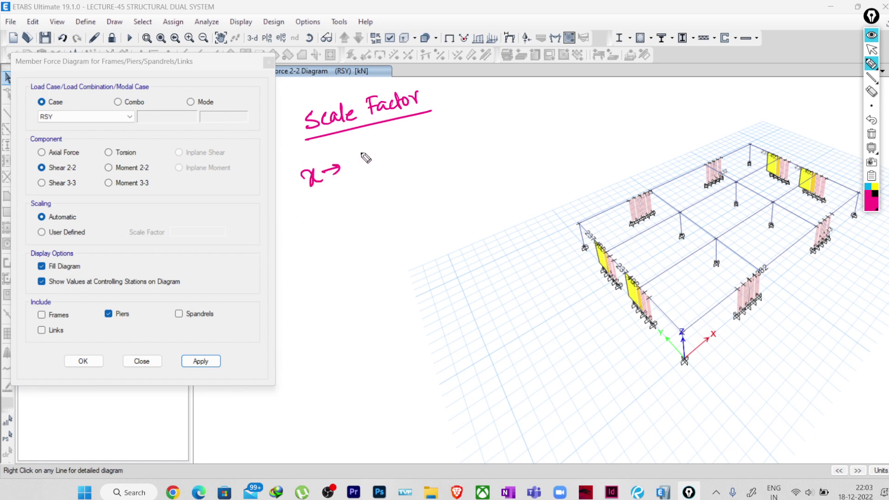
mouse_move(365, 148)
mouse_down()
mouse_move(367, 162)
mouse_move(394, 156)
mouse_up()
click(382, 160)
mouse_move(404, 135)
mouse_down()
mouse_move(410, 152)
mouse_move(420, 140)
mouse_up()
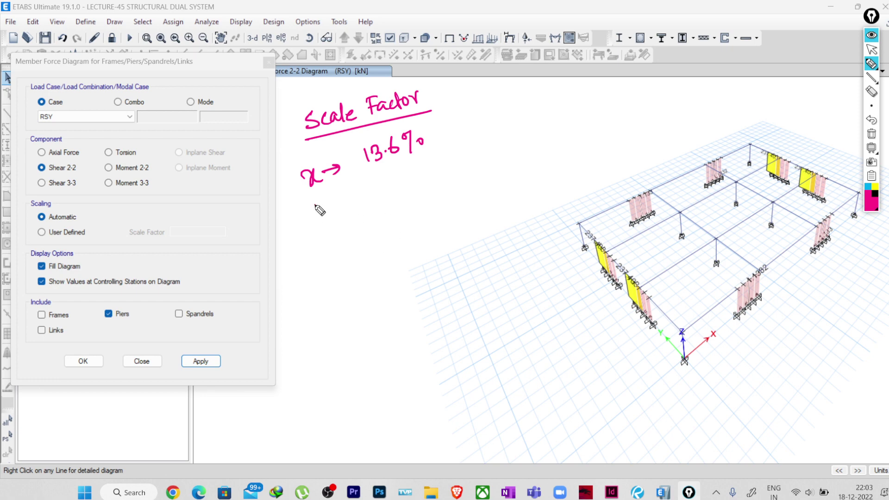
Start the scale factor line 'S.F. →' beneath the x share.
mouse_move(322, 206)
mouse_down()
mouse_move(312, 217)
mouse_move(328, 215)
mouse_move(337, 196)
mouse_up()
click(324, 213)
drag(329, 207, 370, 187)
click(343, 206)
mouse_move(363, 188)
mouse_down()
mouse_move(369, 196)
mouse_move(401, 190)
mouse_up()
Complete it as 25/13.6 = 1.84, double-underline 1.84, and begin 'y = 12'.
drag(404, 171, 415, 170)
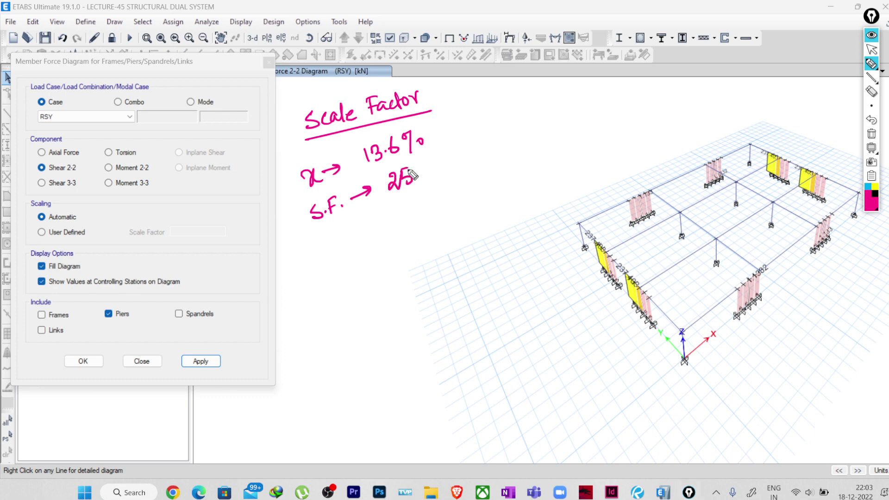
mouse_move(391, 200)
mouse_down()
mouse_move(425, 182)
mouse_move(402, 212)
mouse_move(424, 206)
mouse_up()
click(419, 205)
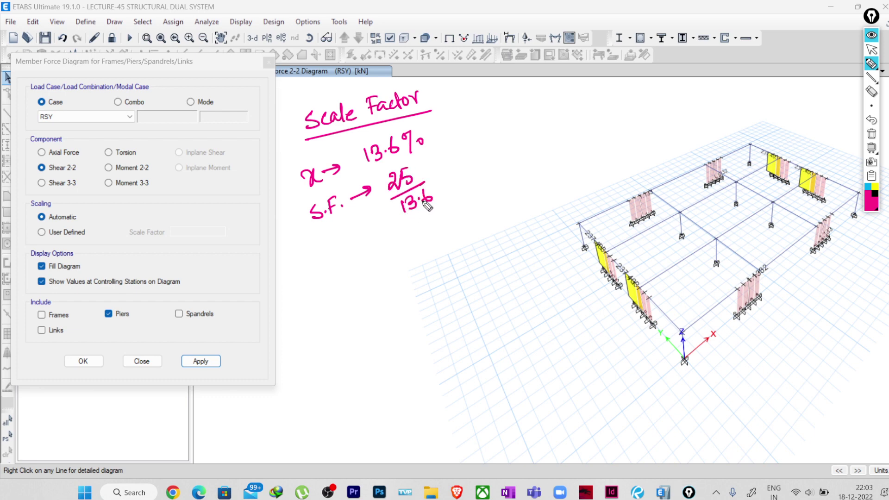
drag(437, 172, 447, 169)
drag(439, 178, 450, 175)
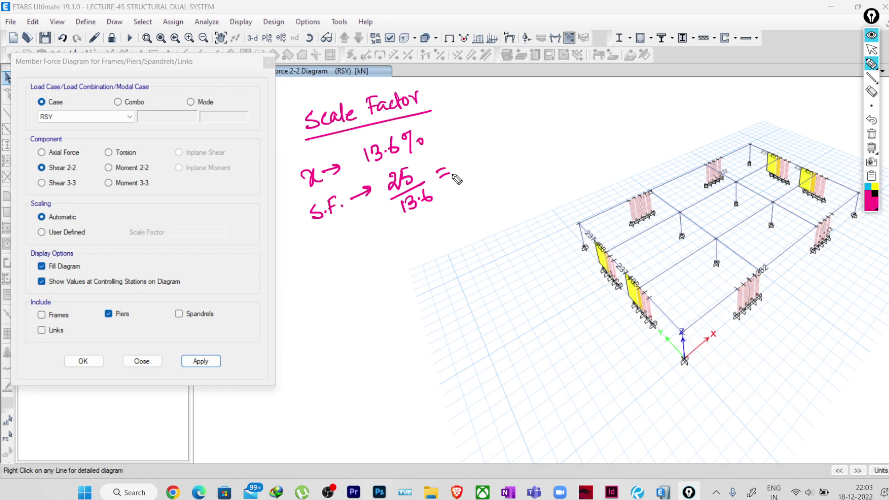
mouse_move(462, 159)
mouse_down()
mouse_move(460, 172)
mouse_move(477, 153)
mouse_move(494, 163)
mouse_up()
click(467, 168)
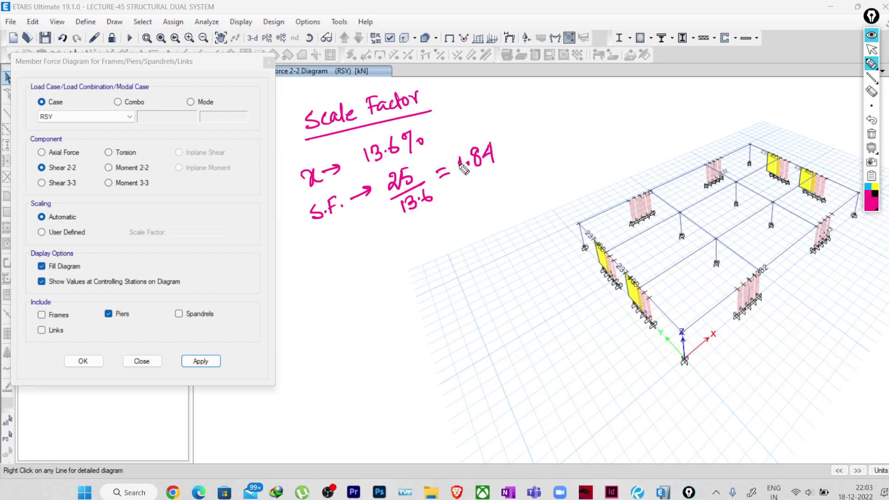
drag(468, 175, 497, 165)
drag(470, 184, 505, 167)
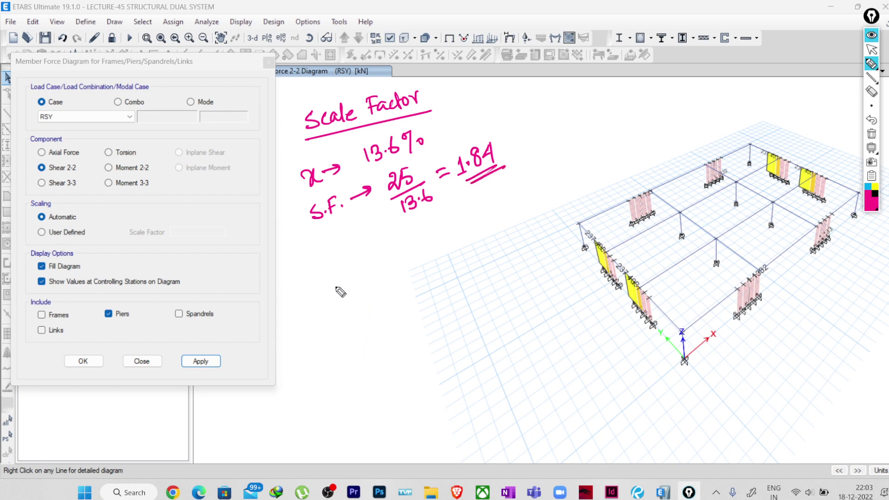
mouse_move(330, 263)
mouse_down()
mouse_move(341, 262)
mouse_move(336, 294)
mouse_move(357, 261)
mouse_up()
mouse_move(347, 269)
mouse_down()
mouse_move(383, 257)
mouse_move(391, 242)
mouse_move(408, 248)
mouse_up()
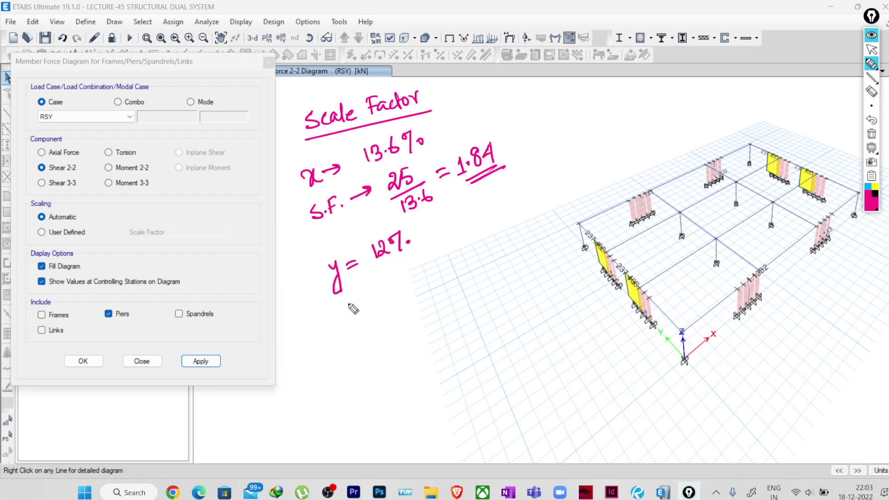
Write the Y line 'SF → 25/12 = 2.08 ≈ 2.1'.
mouse_move(353, 301)
mouse_down()
mouse_move(343, 315)
mouse_move(356, 314)
mouse_up()
mouse_move(357, 300)
mouse_down()
mouse_move(384, 298)
mouse_move(404, 273)
mouse_move(407, 282)
mouse_move(419, 262)
mouse_up()
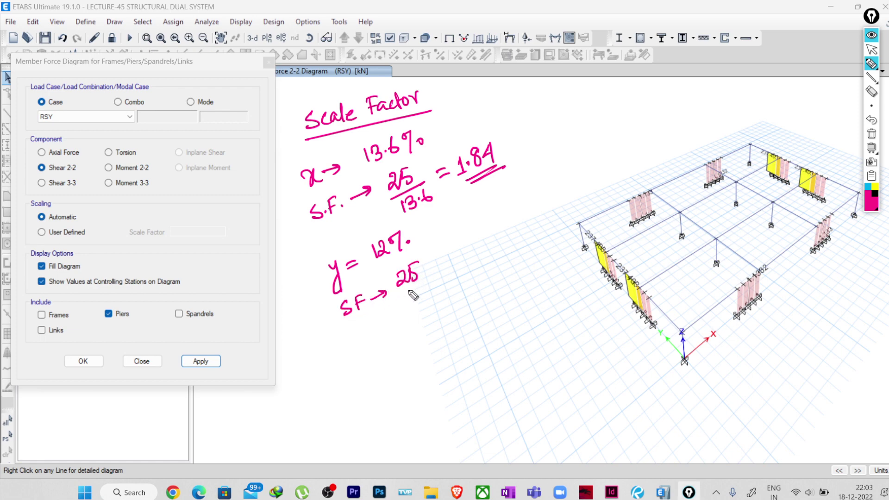
mouse_move(399, 299)
mouse_down()
mouse_move(432, 283)
mouse_move(410, 308)
mouse_up()
mouse_move(416, 298)
mouse_down()
mouse_move(423, 306)
mouse_move(432, 302)
mouse_up()
drag(431, 271, 447, 274)
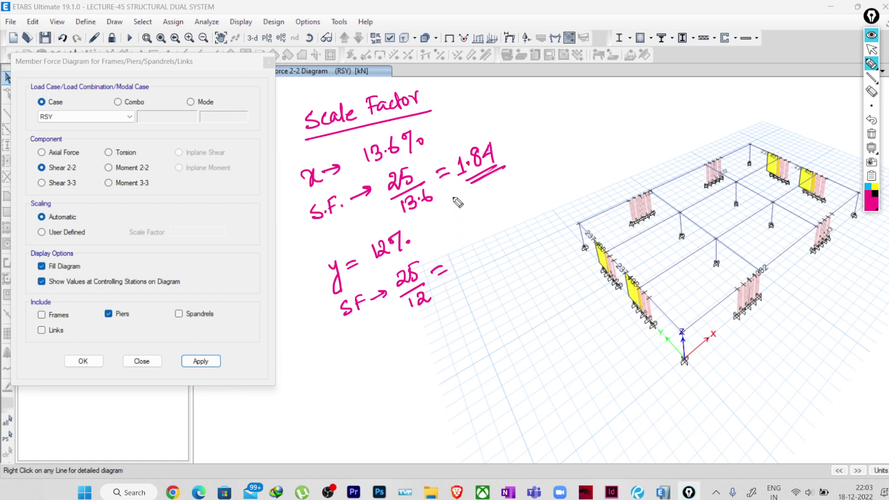
mouse_move(457, 254)
mouse_down()
mouse_move(484, 241)
mouse_move(517, 237)
mouse_move(520, 218)
mouse_move(524, 230)
mouse_move(546, 226)
mouse_up()
click(470, 264)
click(535, 222)
mouse_move(562, 198)
mouse_down()
mouse_move(554, 213)
mouse_move(558, 204)
mouse_up()
drag(568, 203, 570, 208)
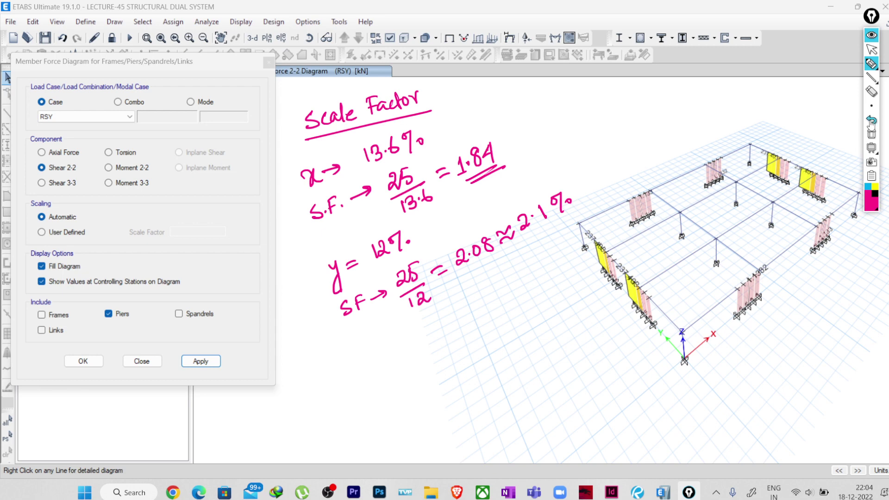
Erase the stray % after 2.1, then circle both factors 2.1 and 1.84.
click(871, 93)
click(567, 204)
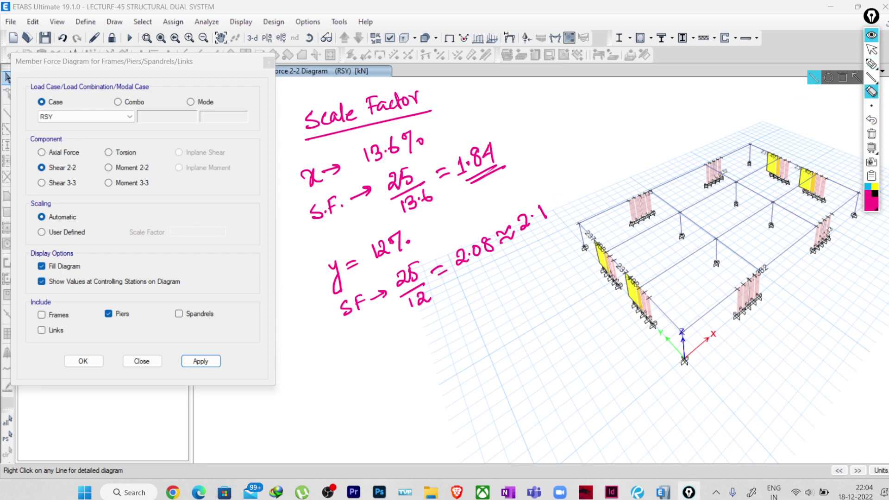
click(875, 67)
drag(529, 233, 550, 225)
mouse_move(531, 238)
mouse_down()
mouse_move(552, 231)
mouse_move(537, 197)
mouse_move(521, 245)
mouse_move(533, 197)
mouse_up()
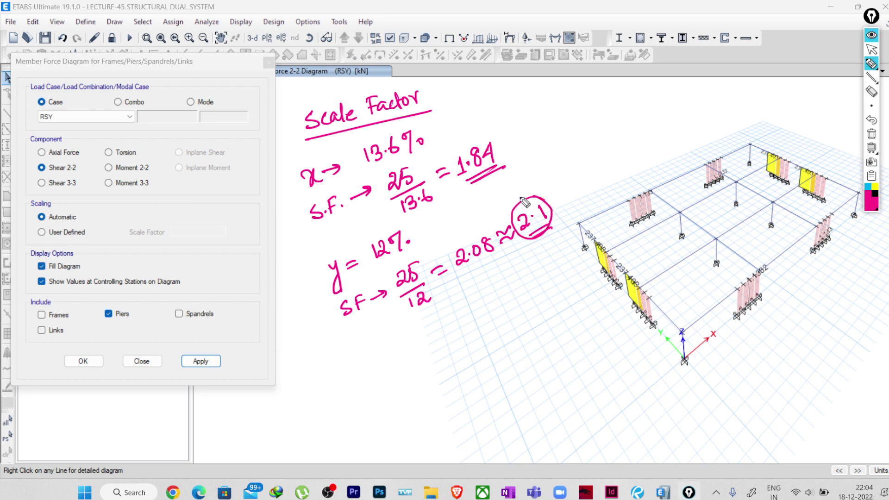
mouse_move(498, 153)
mouse_down()
mouse_move(486, 136)
mouse_move(454, 156)
mouse_move(462, 183)
mouse_move(493, 180)
mouse_move(497, 150)
mouse_move(464, 141)
mouse_up()
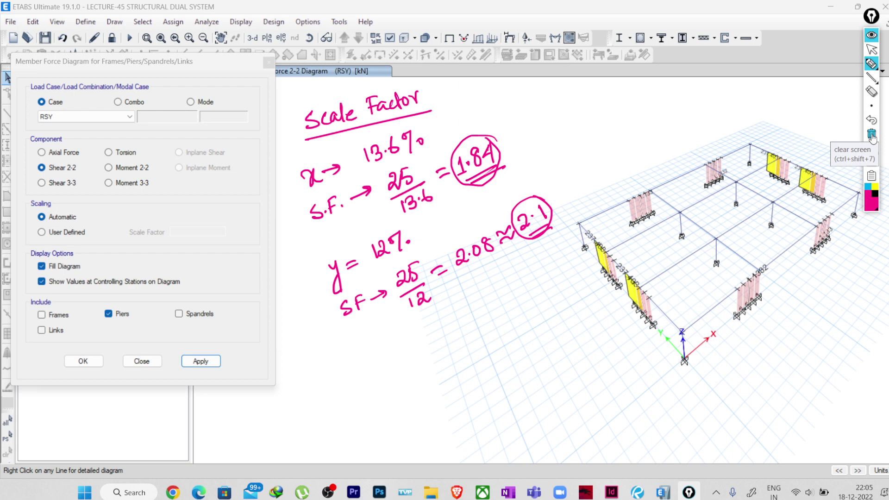
click(872, 135)
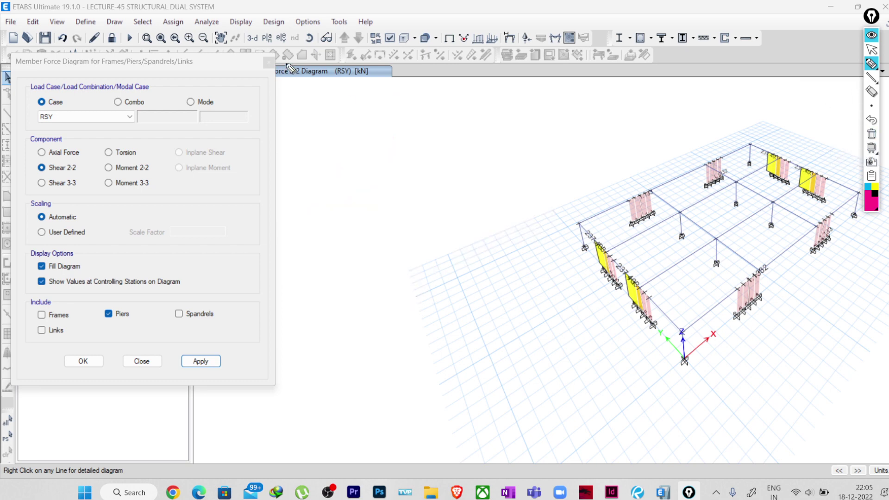
click(872, 49)
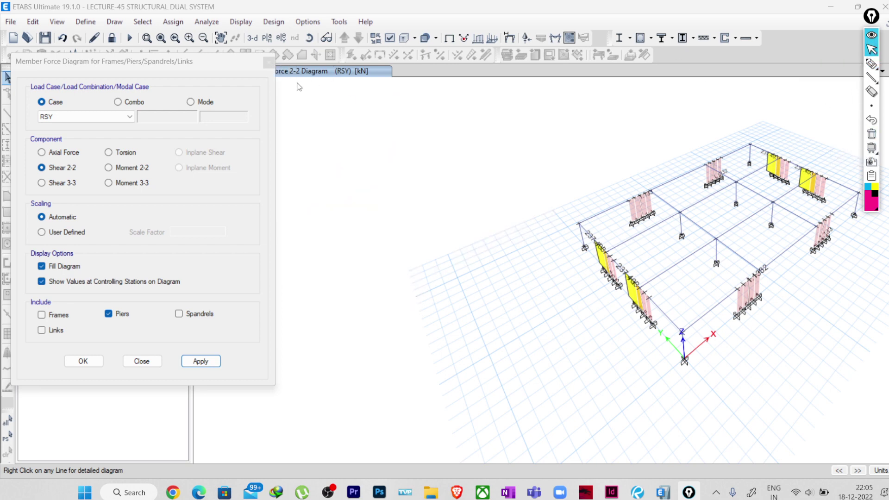
click(269, 63)
scroll(454, 284, up, 5)
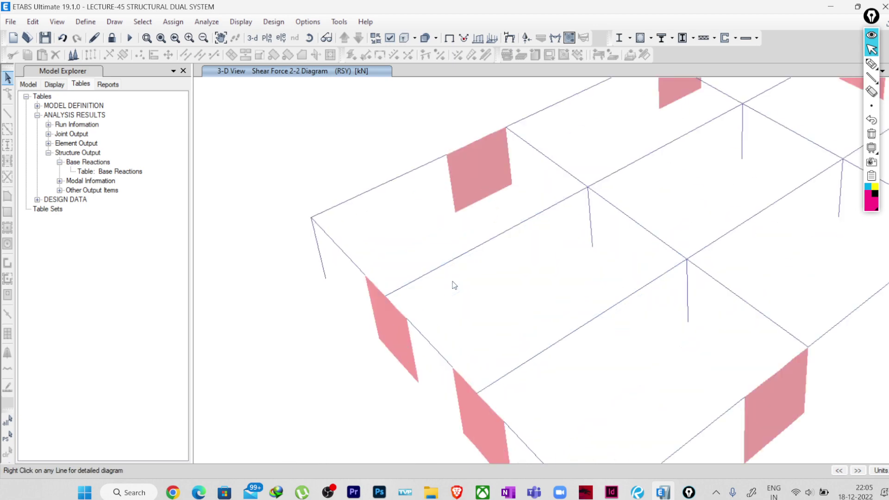
click(85, 22)
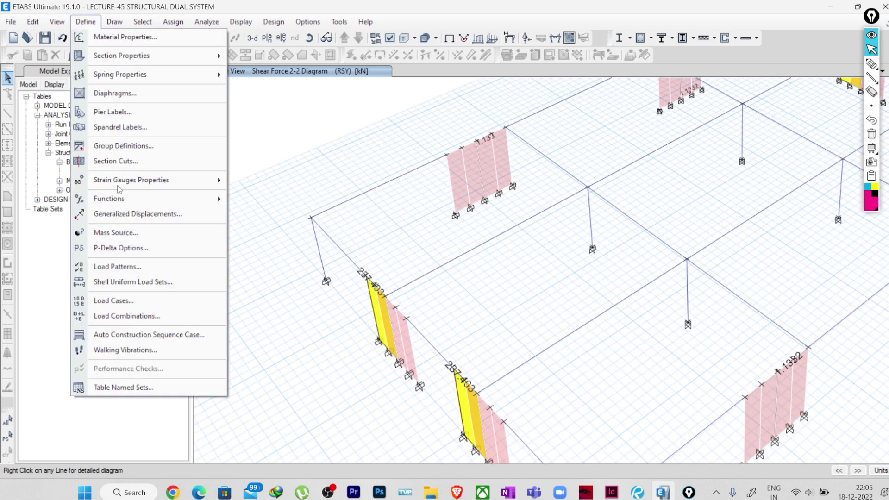
click(113, 301)
scroll(280, 295, down, 2)
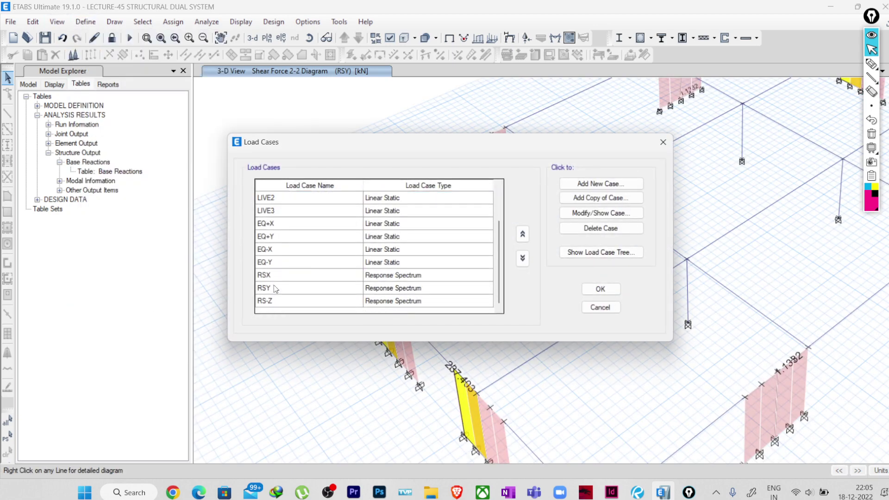
click(406, 272)
click(594, 215)
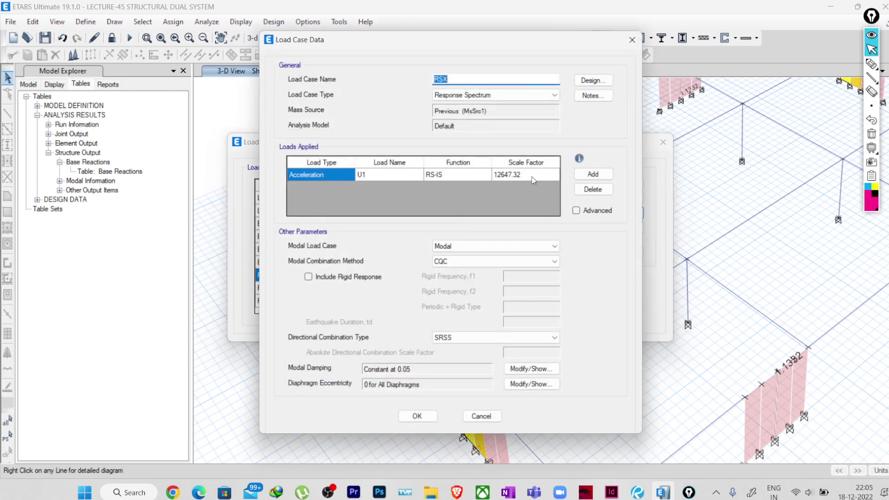
click(486, 419)
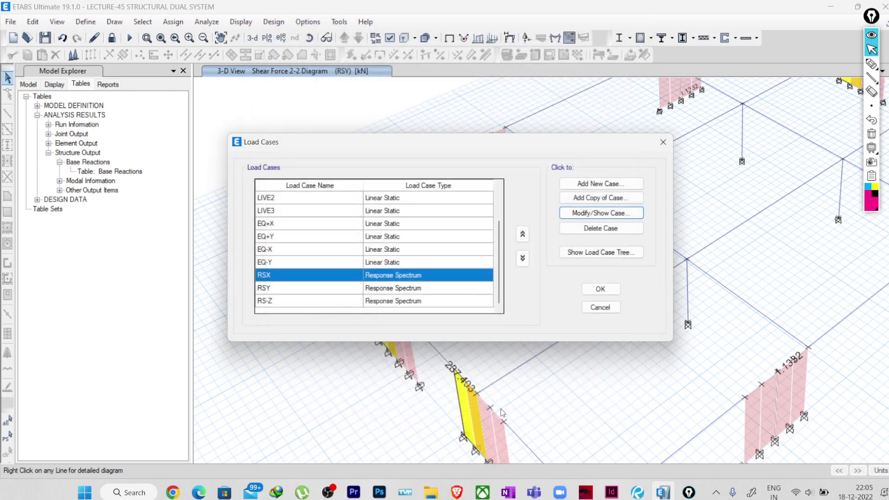
click(598, 307)
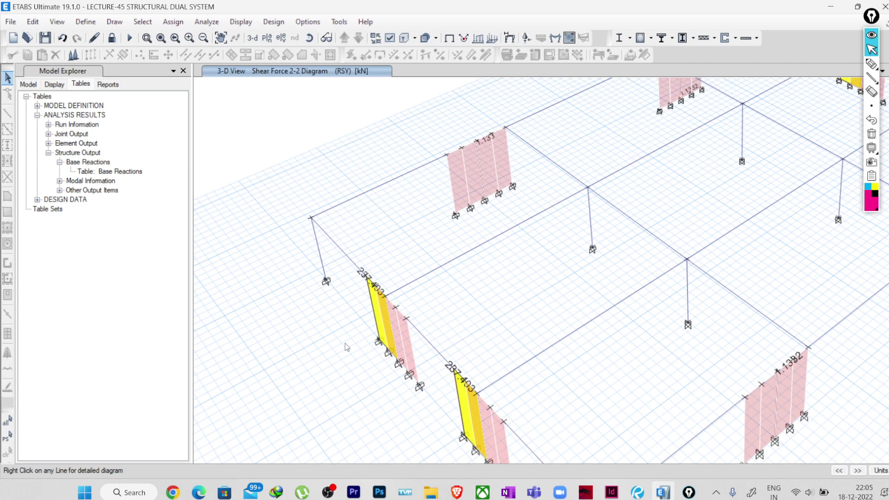
Start a new load combination under Define > Load Combinations using the RSX load.
middle_drag(345, 342, 342, 338)
click(86, 22)
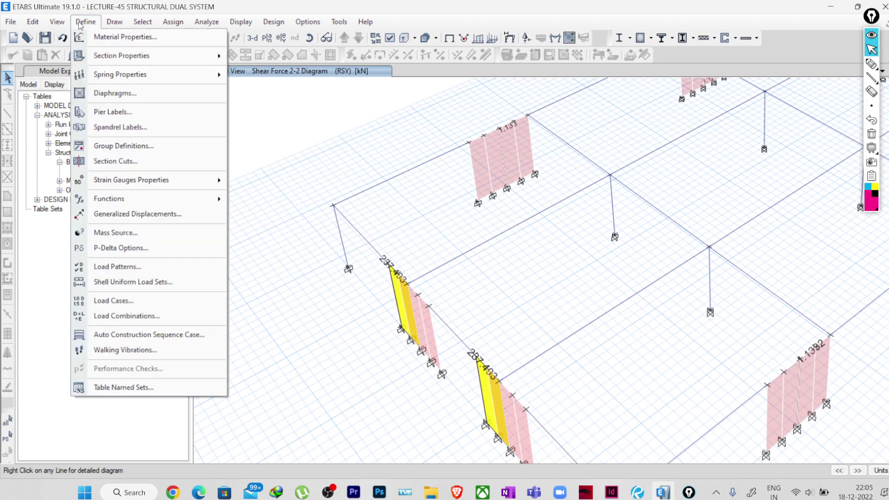
click(139, 324)
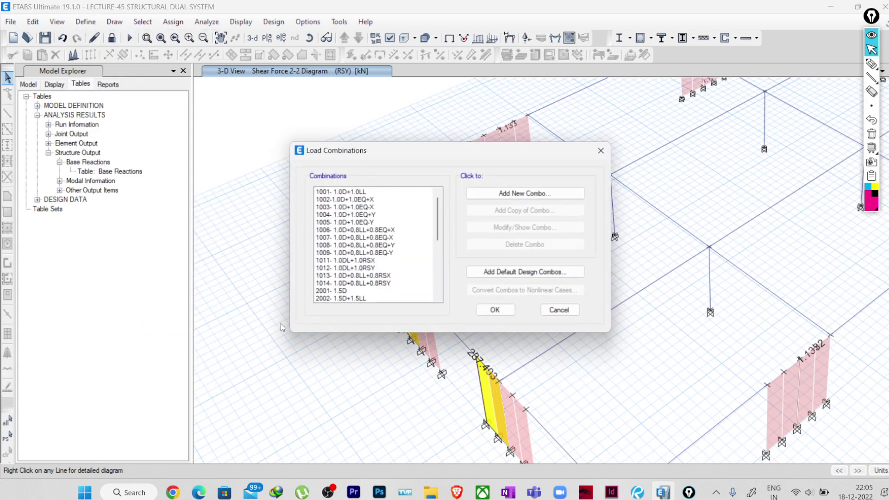
click(486, 196)
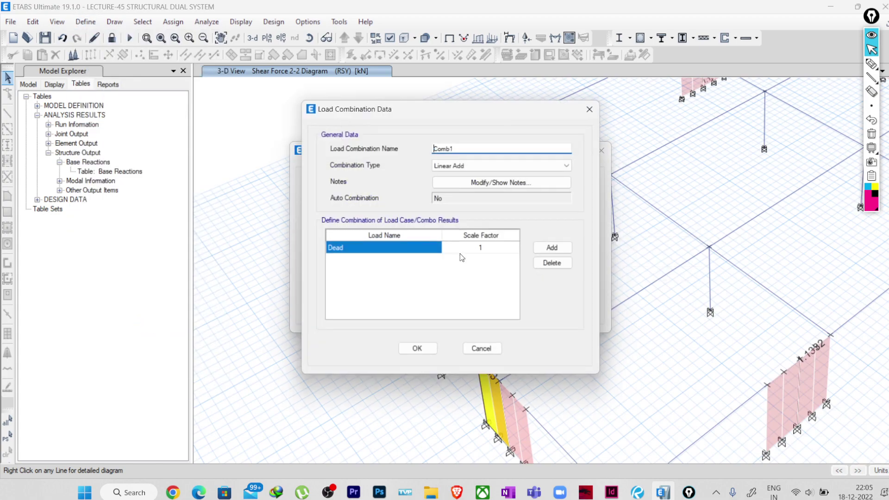
click(401, 250)
click(401, 250)
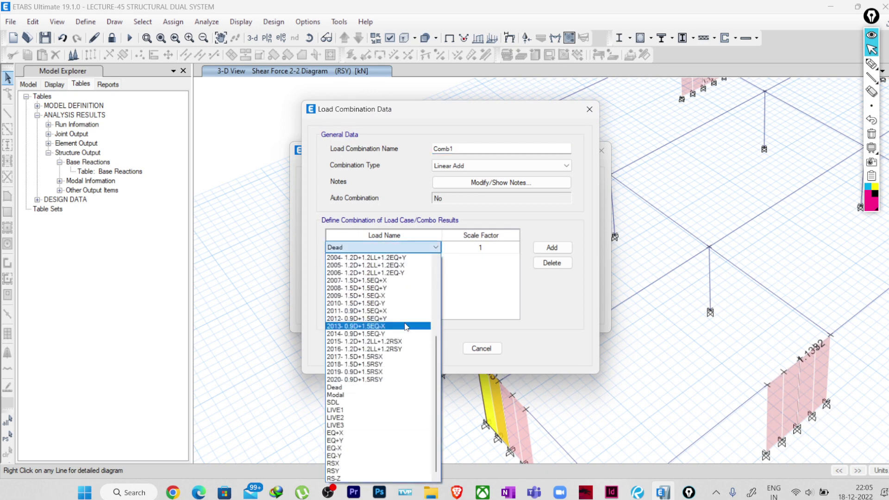
click(393, 463)
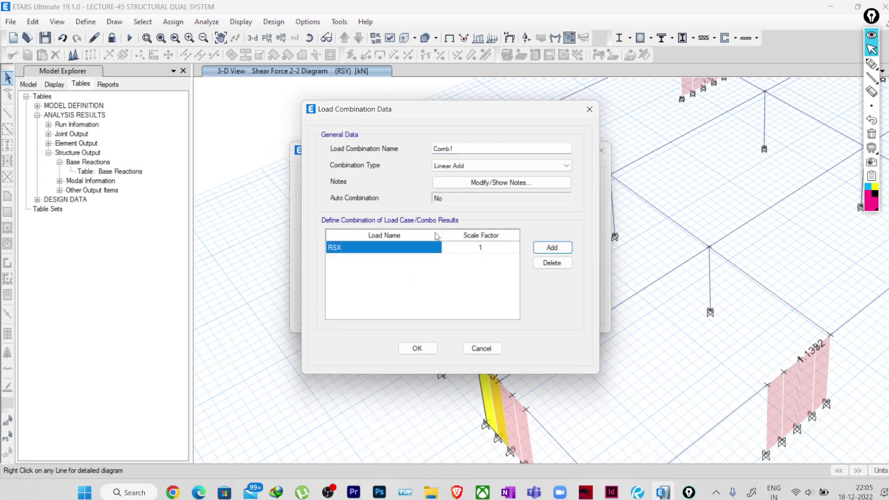
Name the combination 1.84RSX, give RSX a 1.84 scale factor, and save it.
double_click(457, 149)
text(1.84RSX)
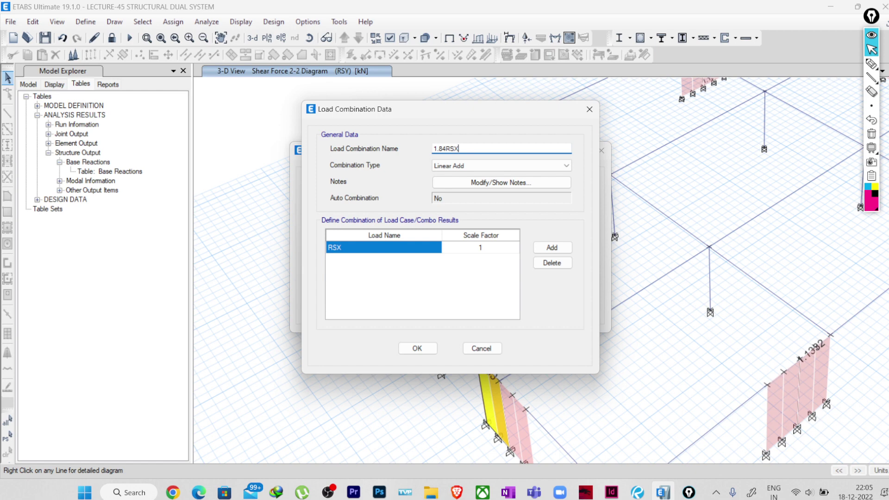
click(487, 248)
click(487, 248)
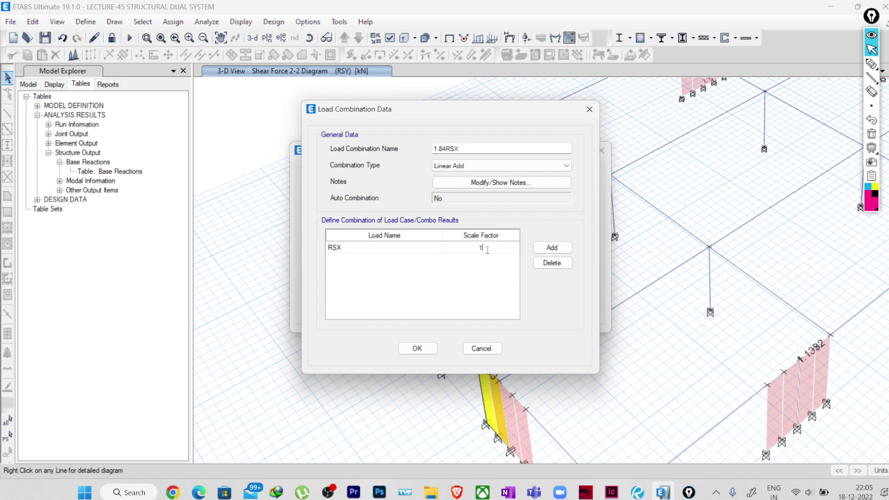
text(.84)
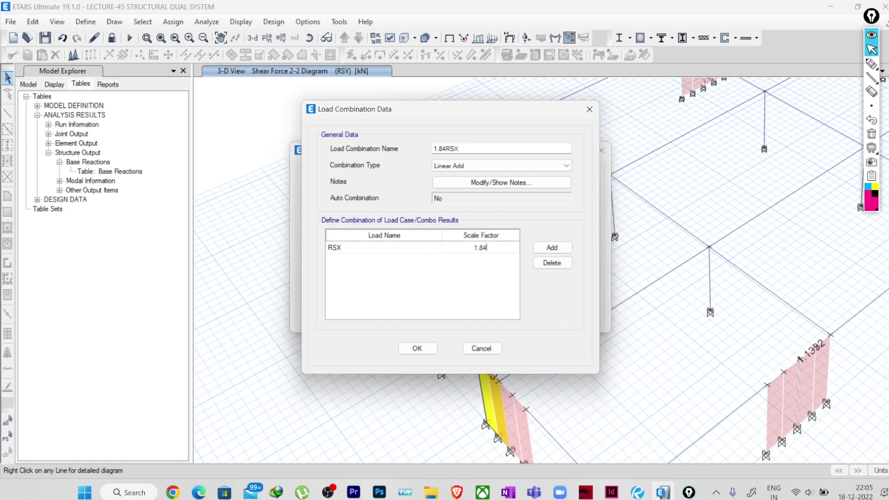
click(425, 352)
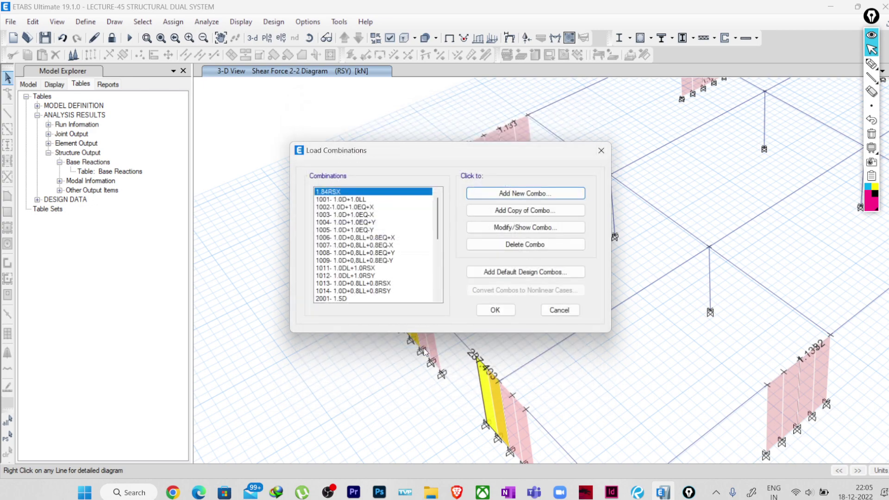
Add another new load combination with RSY as its load.
click(516, 194)
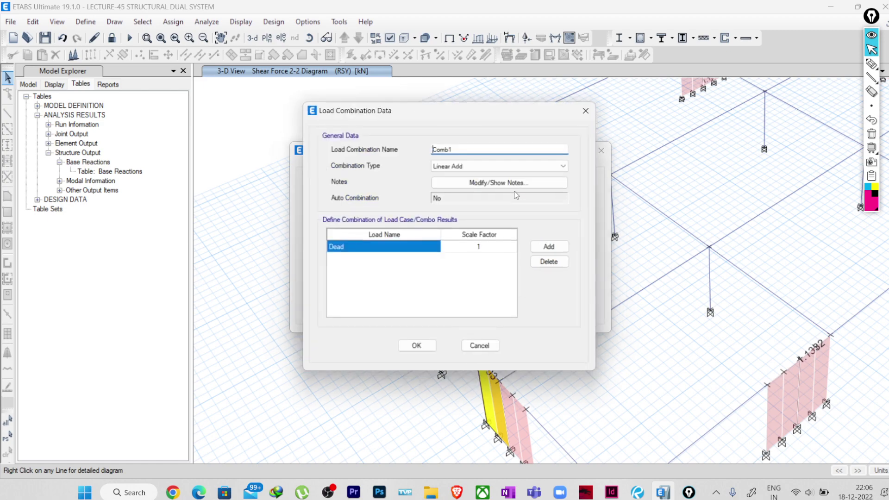
double_click(462, 150)
click(427, 248)
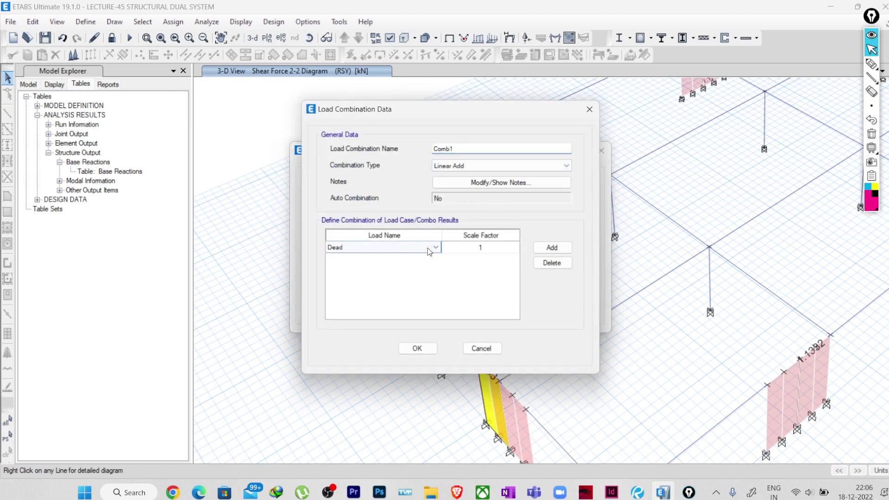
click(427, 248)
click(385, 471)
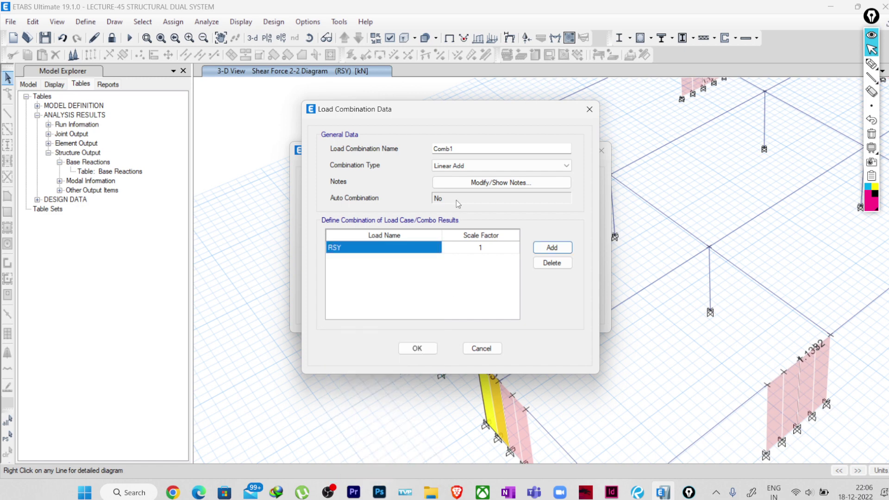
Name it 2.1RSY with scale factor 2.1, save it, and close the combinations list.
double_click(449, 150)
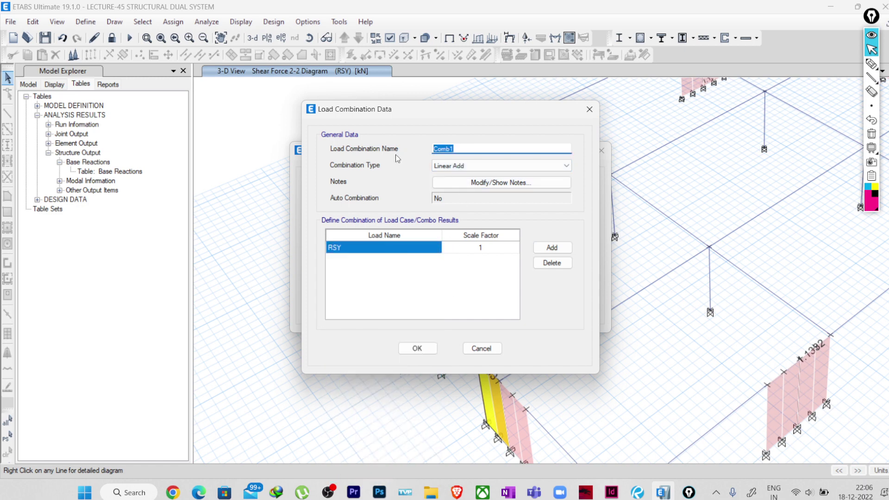
text(21)
click(481, 253)
text(2)
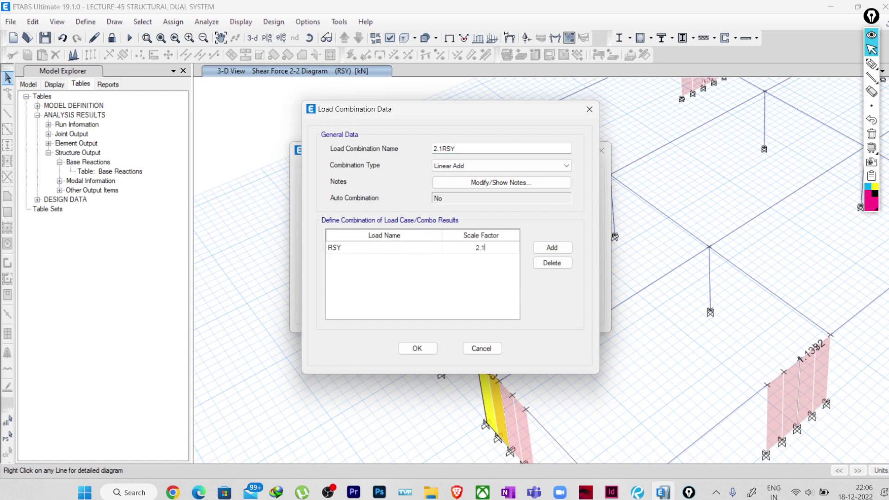
text(.1)
click(421, 349)
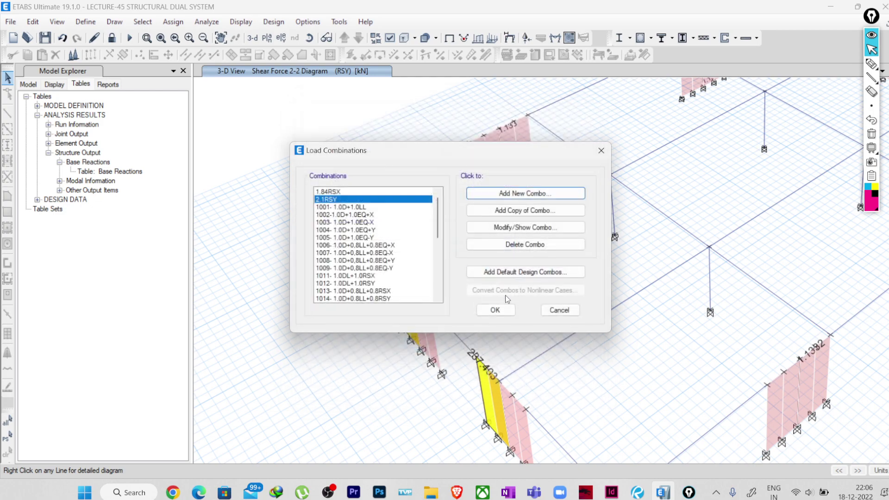
click(493, 311)
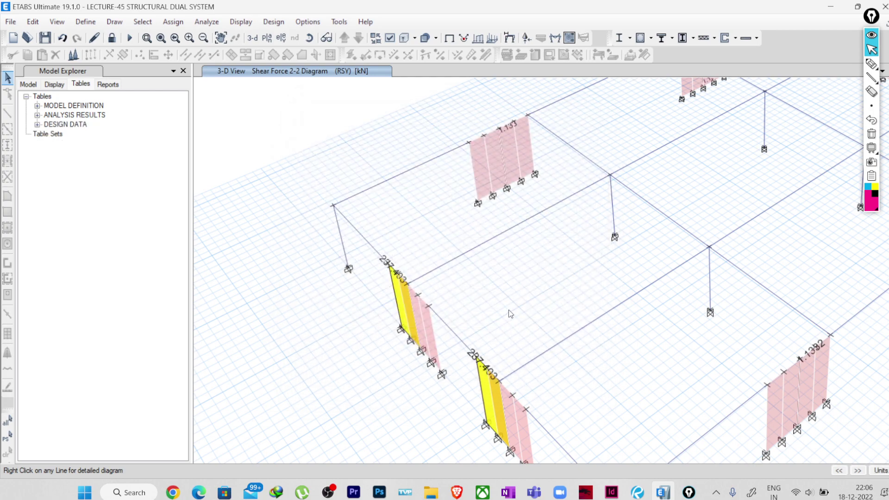
Clear the current shear diagram and set the member force diagram to frames only, no piers.
shift+middle_drag(508, 313, 434, 213)
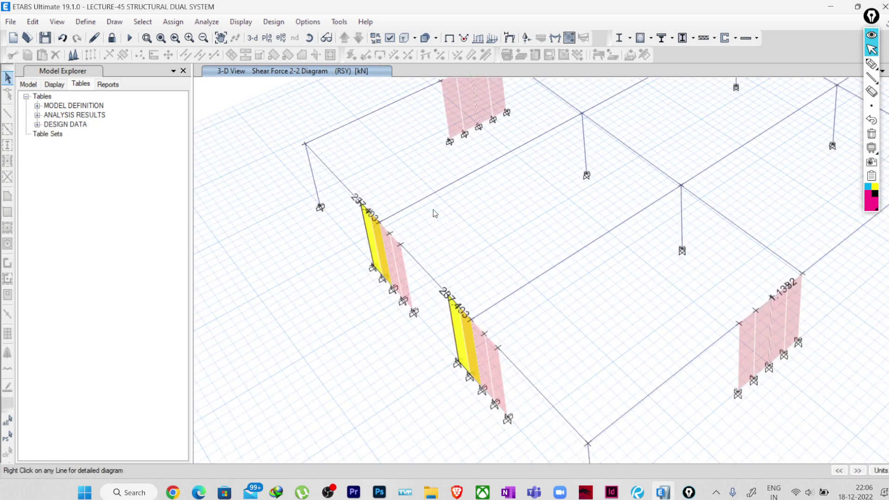
click(449, 38)
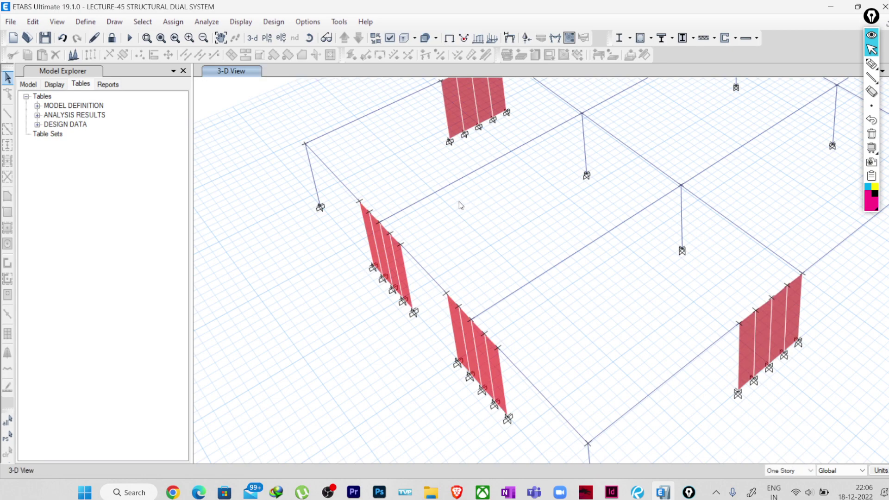
click(553, 40)
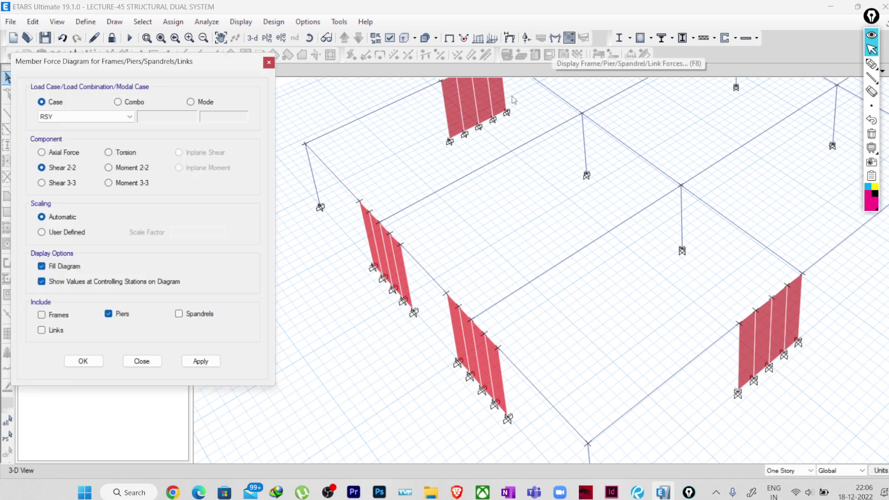
click(61, 318)
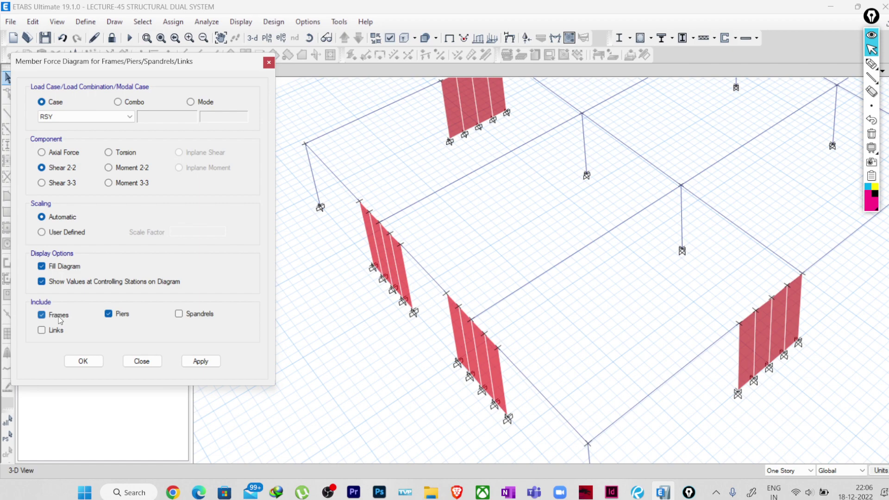
click(108, 315)
middle_drag(331, 303, 510, 327)
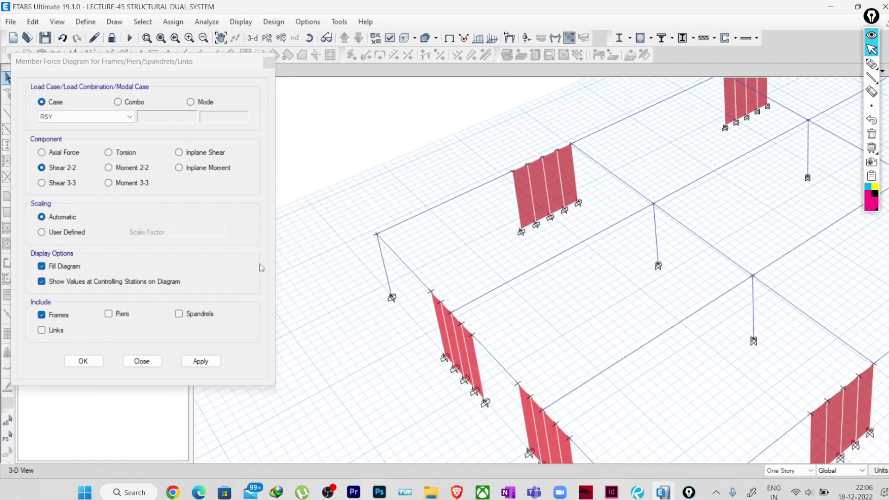
Draw the RSY load case's Shear 3-3 diagram on the frames.
click(64, 119)
click(76, 204)
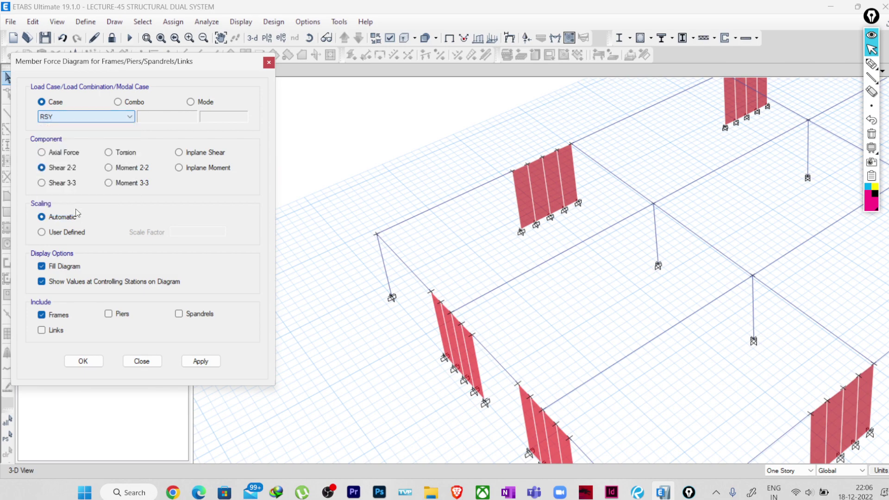
click(69, 186)
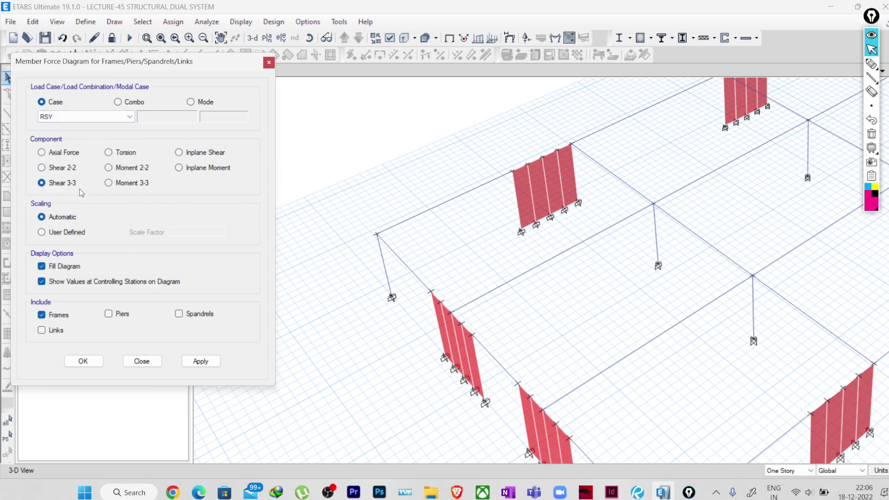
click(59, 168)
click(199, 362)
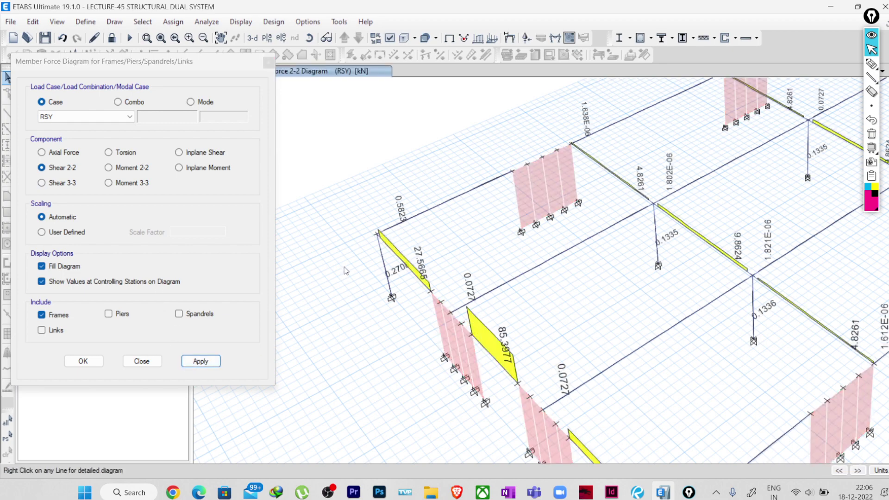
scroll(344, 267, up, 2)
scroll(334, 241, down, 3)
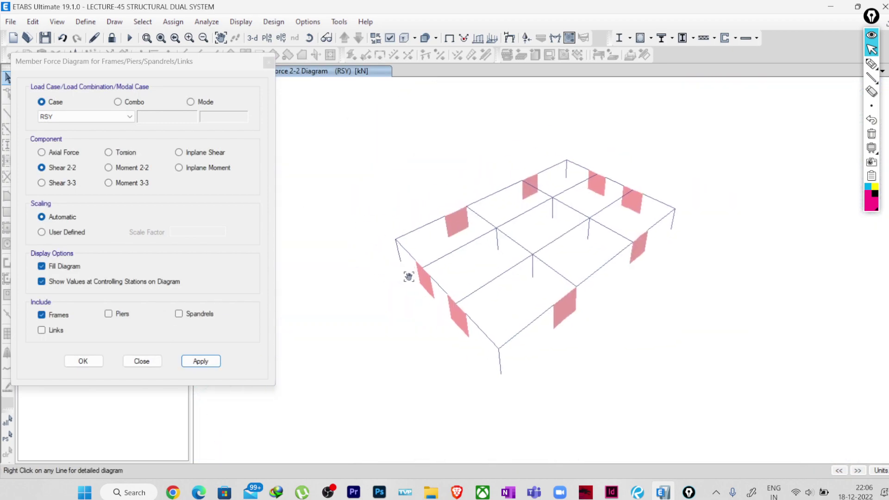
click(61, 183)
click(200, 361)
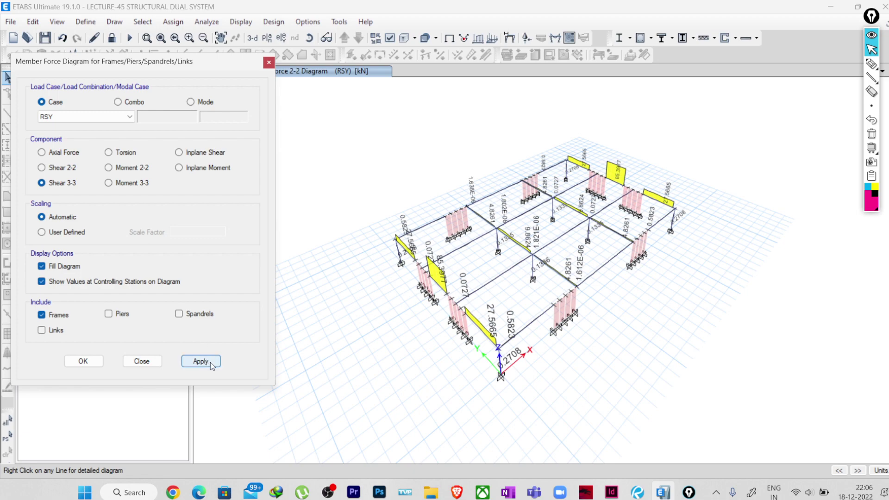
Confirm RSY as the case and read column C4's shear of 16.8129.
scroll(390, 310, up, 4)
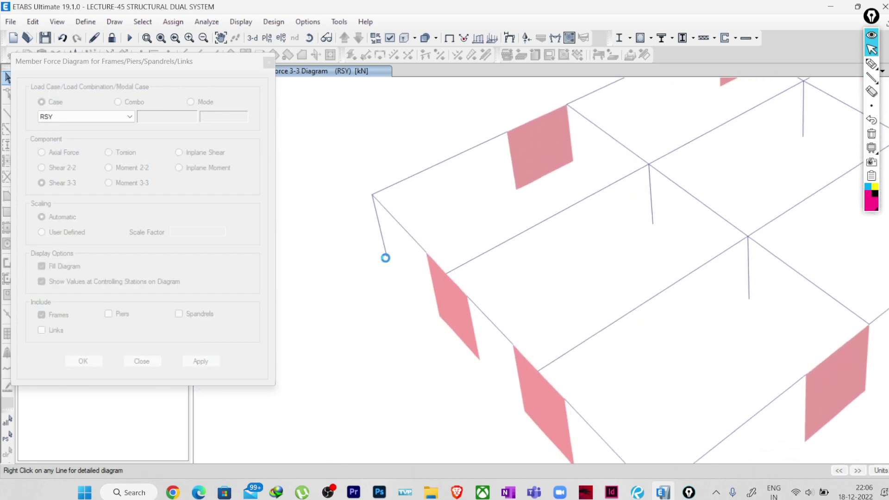
click(98, 118)
click(327, 247)
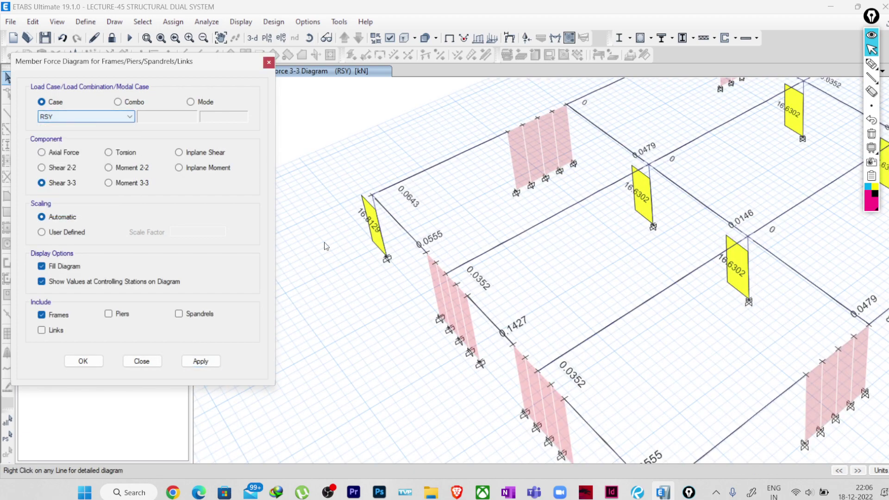
middle_drag(397, 251, 397, 324)
click(382, 311)
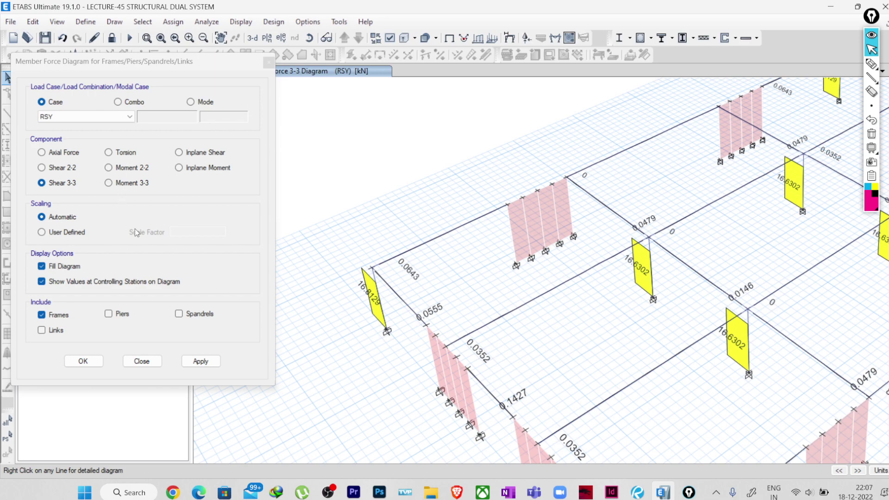
click(378, 301)
Draw the Shear 3-3 diagram for the 2.1RSY combination and read column C4's shear.
click(118, 102)
click(111, 117)
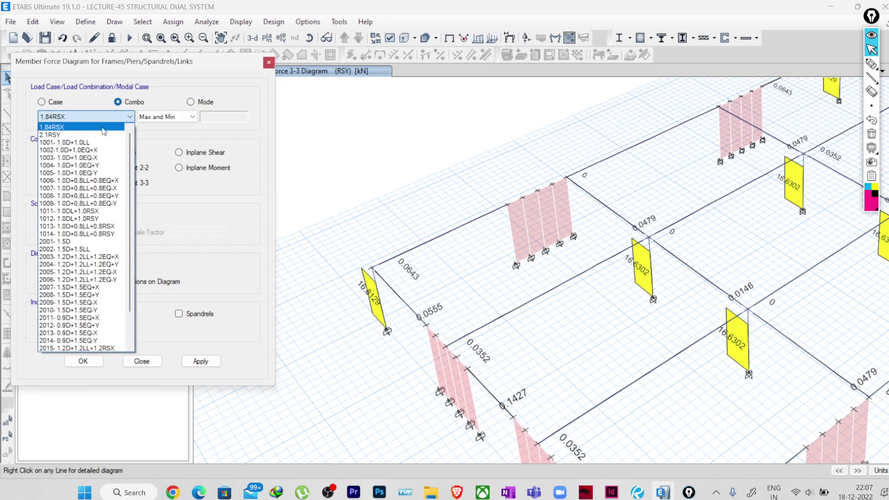
click(57, 135)
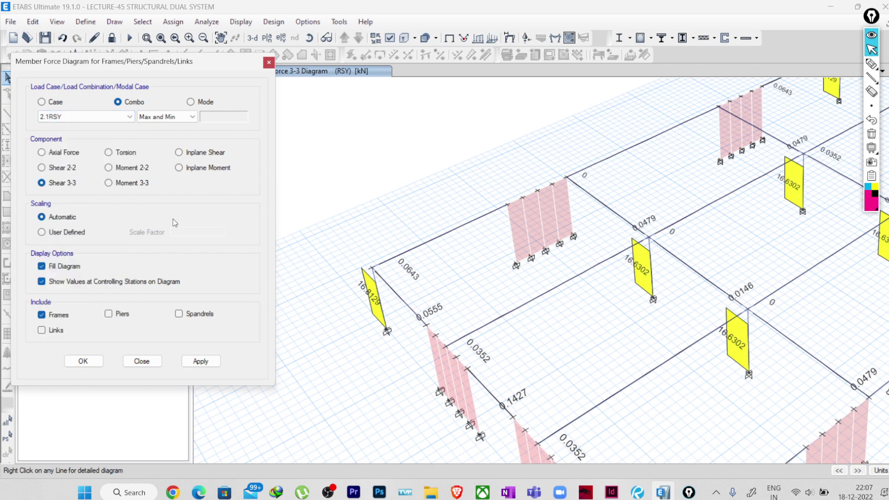
click(200, 361)
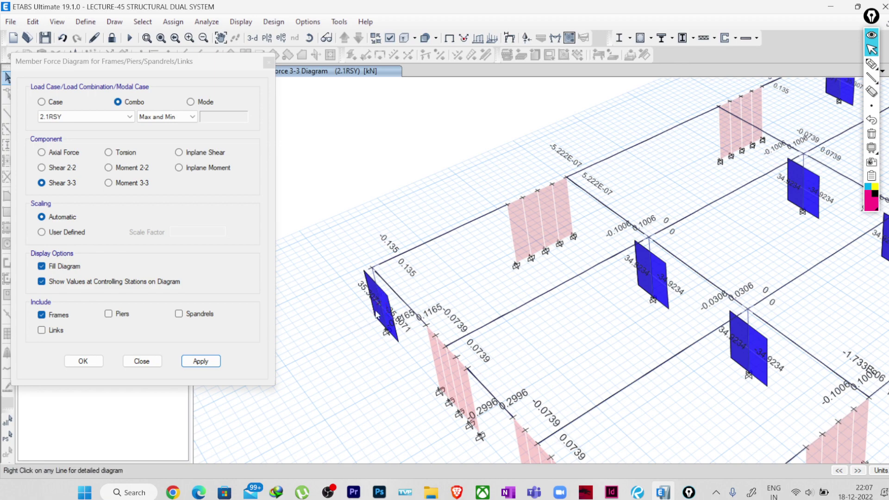
mouse_move(379, 300)
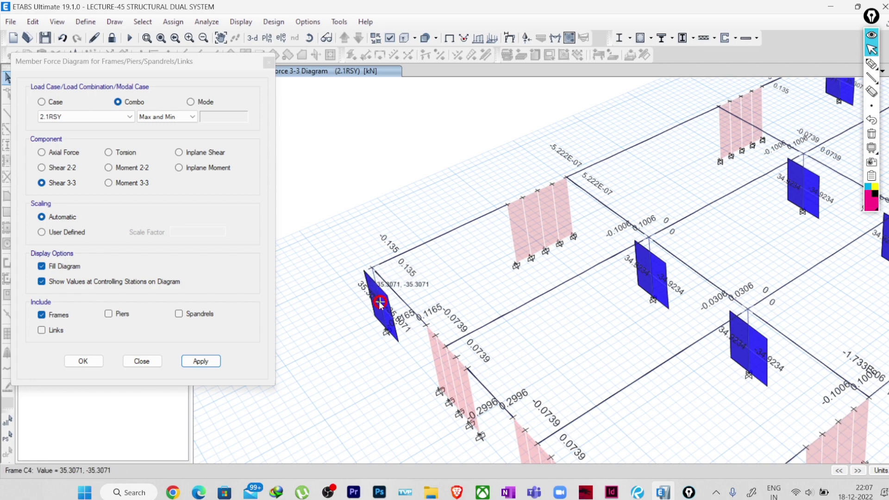
mouse_move(646, 260)
Reframe the model and read the column shears 35.3071 and 34.9234, including column C16.
click(870, 67)
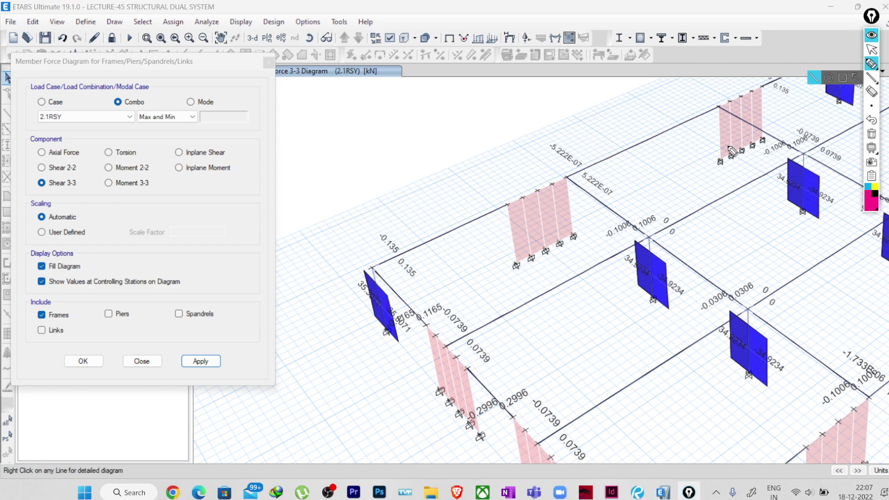
click(871, 49)
middle_drag(631, 225, 430, 270)
mouse_move(688, 104)
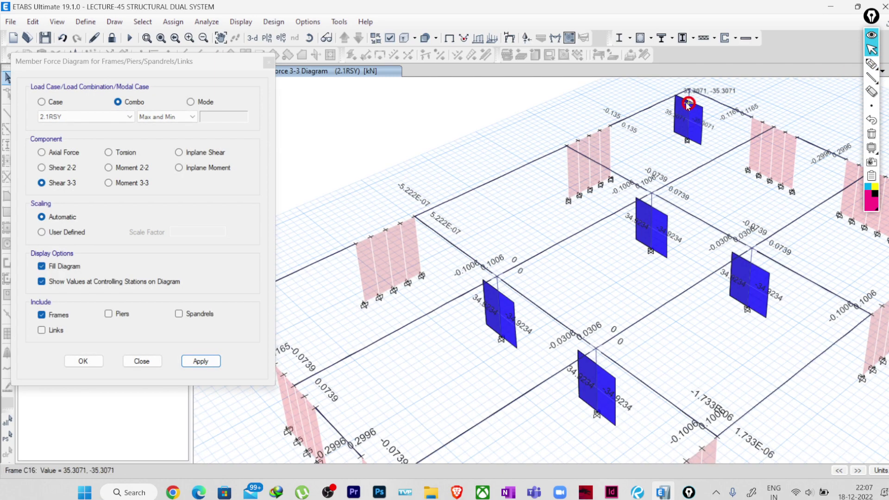
scroll(688, 104, down, 4)
mouse_move(518, 184)
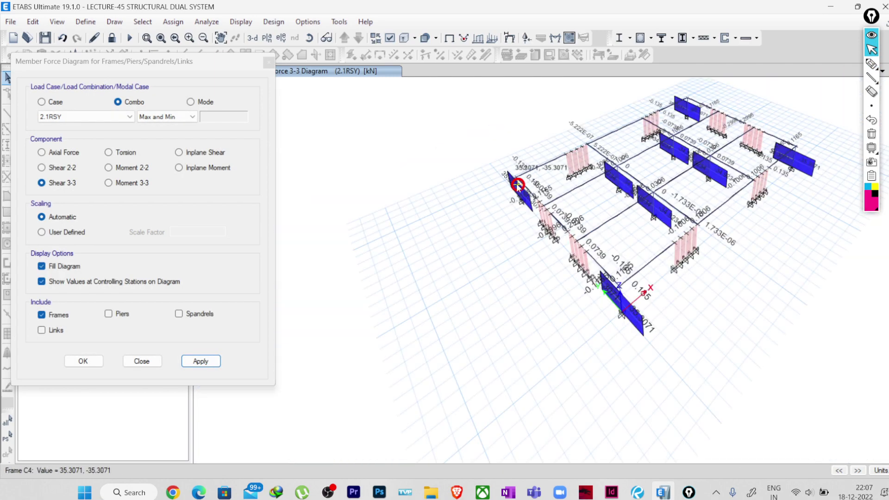
middle_drag(517, 184, 420, 279)
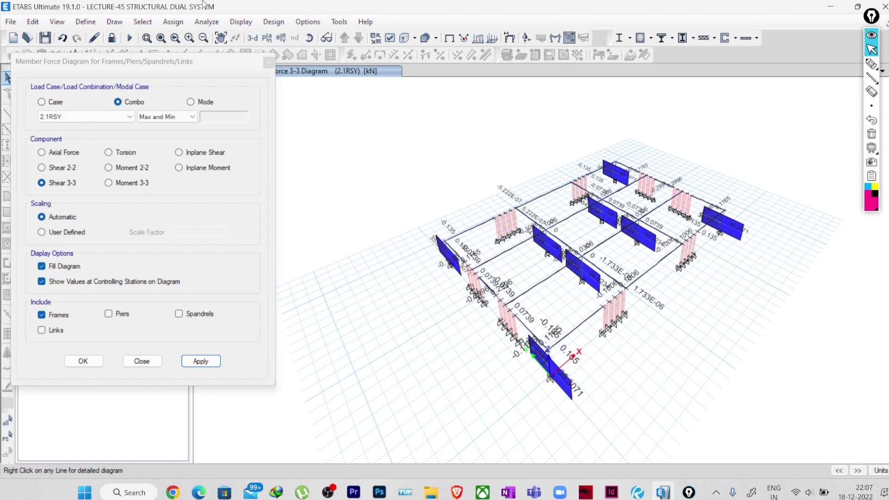
click(189, 38)
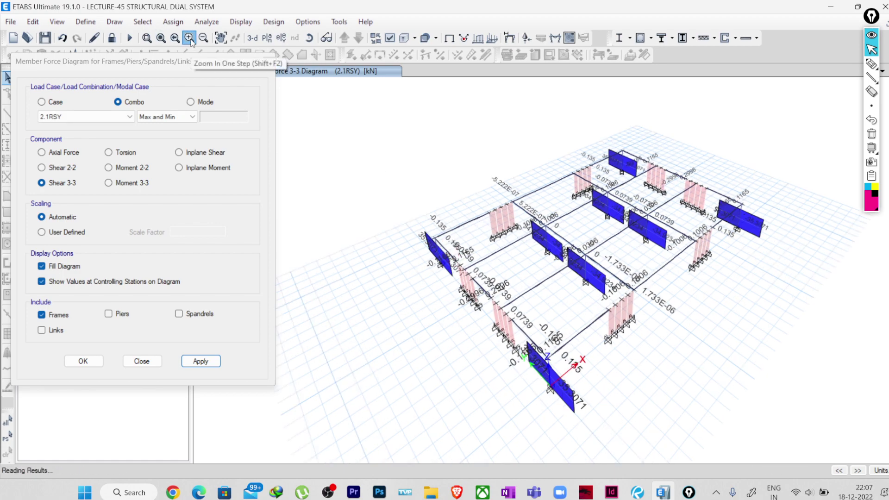
mouse_move(371, 253)
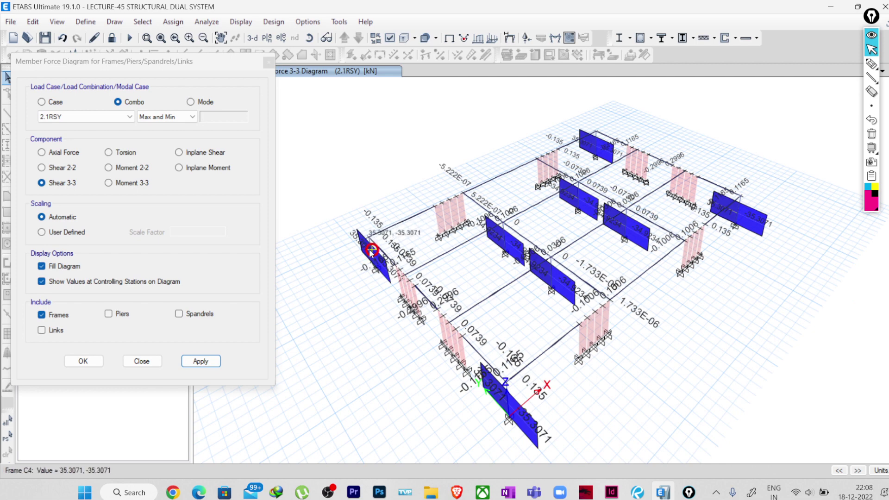
mouse_move(596, 144)
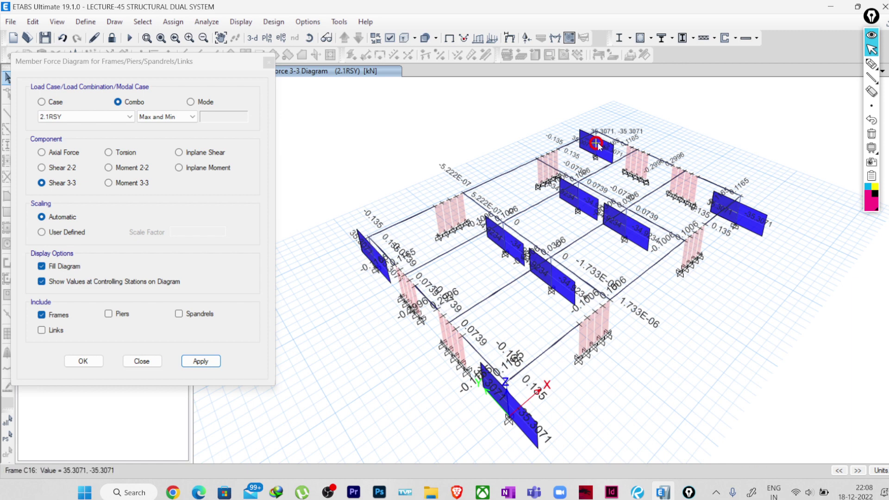
mouse_move(505, 236)
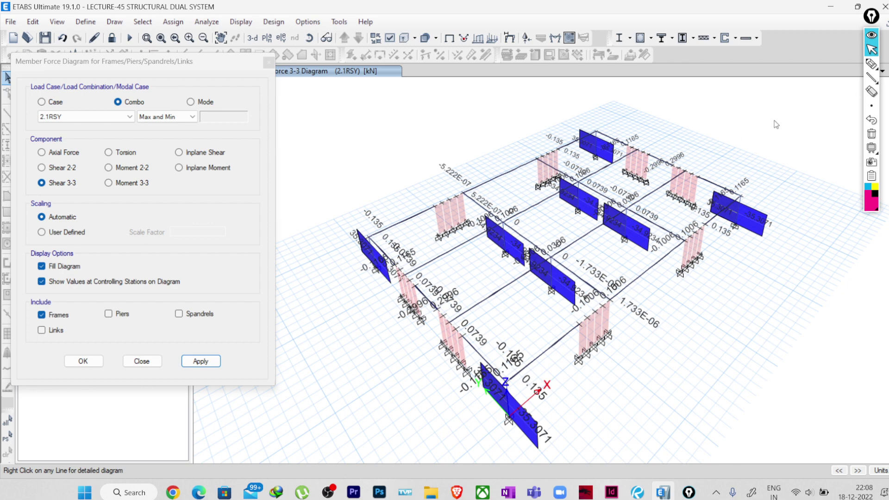
Handwrite the column shear sum (4×35.3071)+(4×34.9234) and circle 34.9234 on the diagram.
click(870, 64)
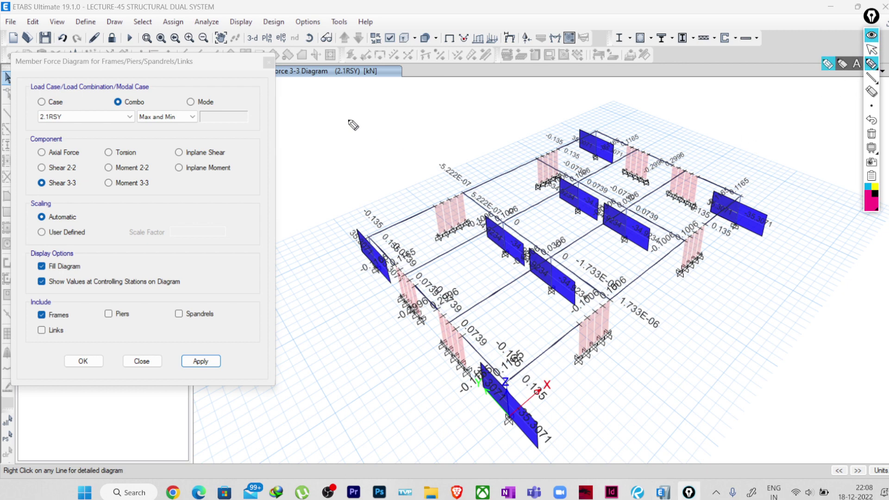
mouse_move(344, 117)
mouse_down()
mouse_move(338, 130)
mouse_move(361, 125)
mouse_move(351, 126)
mouse_up()
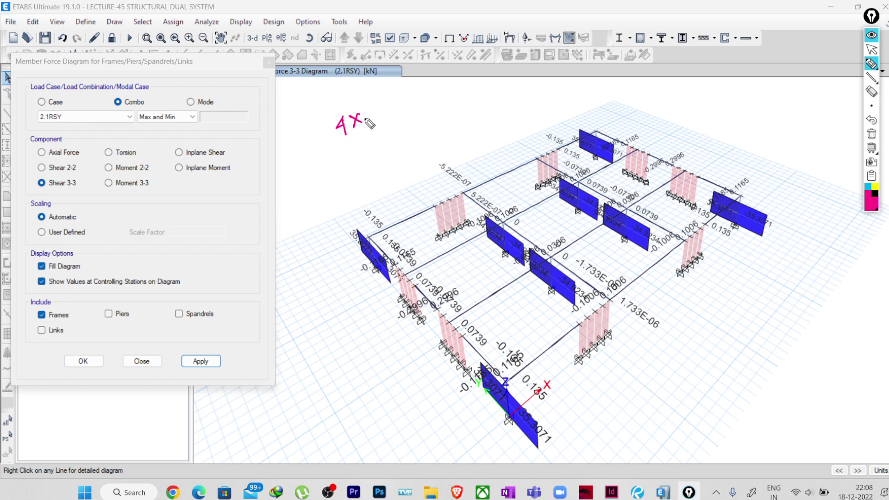
mouse_move(368, 108)
mouse_down()
mouse_move(370, 122)
mouse_move(401, 118)
mouse_move(425, 98)
mouse_move(425, 113)
mouse_move(438, 93)
mouse_move(442, 120)
mouse_up()
click(391, 112)
drag(332, 110, 351, 142)
drag(455, 99, 470, 96)
mouse_move(463, 91)
mouse_down()
mouse_move(487, 109)
mouse_move(485, 93)
mouse_move(494, 103)
mouse_move(515, 87)
mouse_move(522, 95)
mouse_move(525, 82)
mouse_move(555, 90)
mouse_move(563, 80)
mouse_move(548, 95)
mouse_move(577, 93)
mouse_up()
click(541, 92)
mouse_move(576, 81)
mouse_down()
mouse_move(582, 96)
mouse_move(594, 95)
mouse_up()
drag(597, 70, 600, 96)
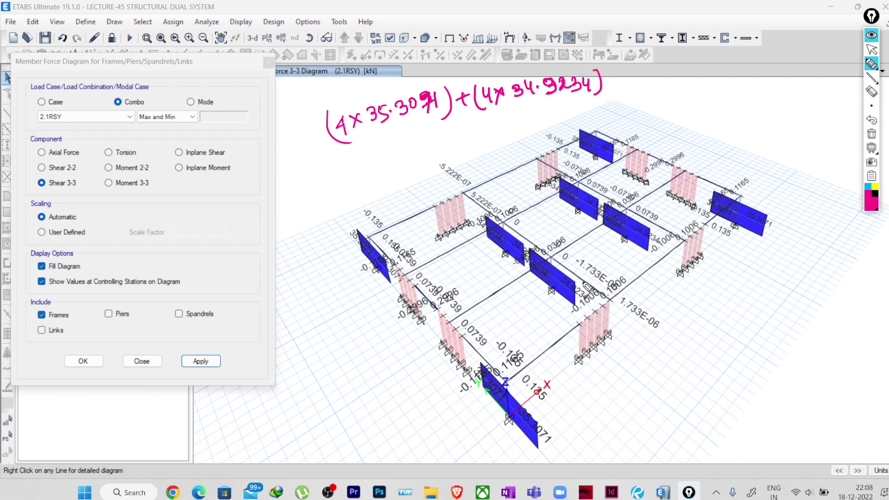
mouse_move(582, 283)
mouse_down()
mouse_move(558, 297)
mouse_move(591, 294)
mouse_move(574, 274)
mouse_up()
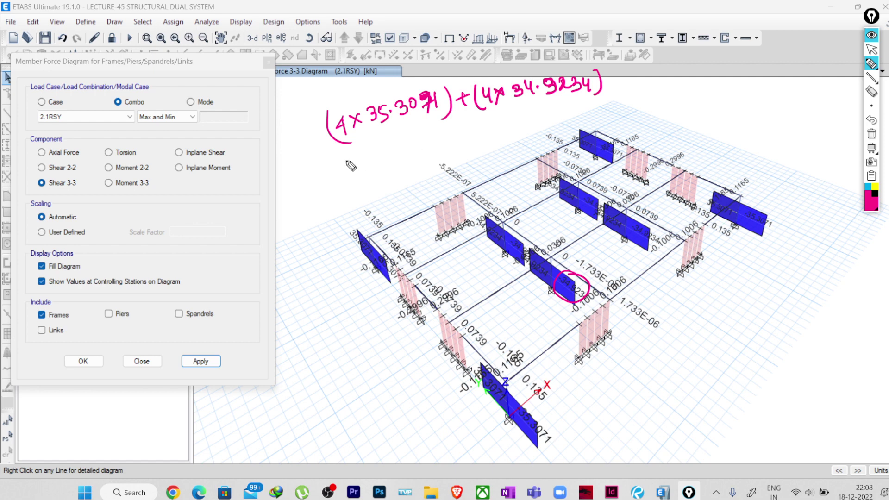
Write the total '= 280.922' and label the calculation 'Y-dir', underlined.
drag(345, 160, 361, 158)
mouse_move(346, 165)
mouse_down()
mouse_move(385, 161)
mouse_move(389, 151)
mouse_move(393, 159)
mouse_move(414, 143)
mouse_move(420, 156)
mouse_move(451, 136)
mouse_up()
click(407, 149)
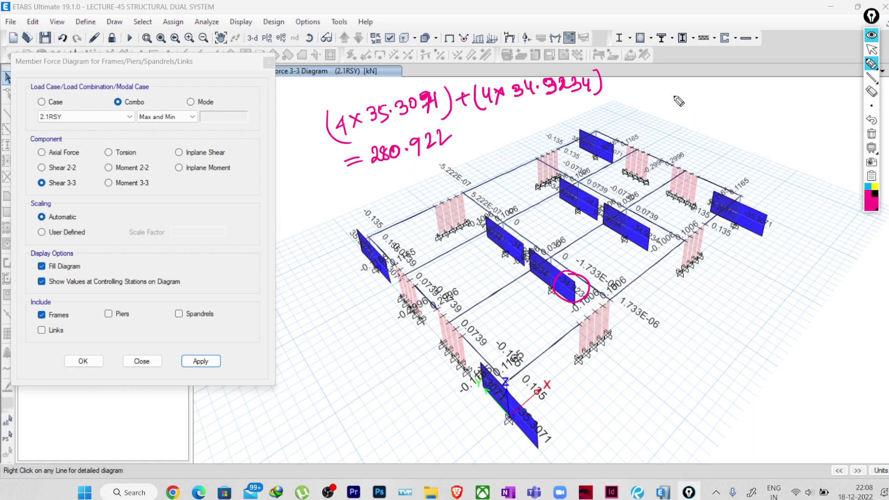
drag(292, 90, 350, 90)
drag(298, 110, 357, 92)
Write 280.922/1106.7756 × 100 = 25.38% as the column share of base shear.
mouse_move(683, 98)
mouse_down()
mouse_move(691, 106)
mouse_move(699, 95)
mouse_move(708, 106)
mouse_move(713, 98)
mouse_move(740, 104)
mouse_move(764, 88)
mouse_move(773, 96)
mouse_up()
mouse_move(695, 116)
mouse_down()
mouse_move(776, 105)
mouse_move(706, 132)
mouse_up()
mouse_move(713, 121)
mouse_down()
mouse_move(722, 135)
mouse_move(739, 121)
mouse_move(741, 132)
mouse_move(778, 126)
mouse_move(765, 137)
mouse_up()
click(746, 130)
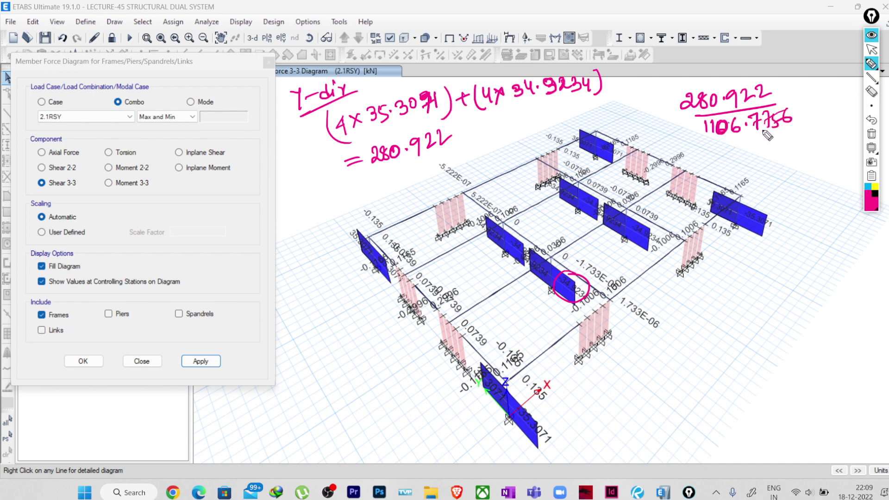
mouse_move(794, 98)
mouse_down()
mouse_move(805, 105)
mouse_move(793, 111)
mouse_up()
mouse_move(810, 95)
mouse_down()
mouse_move(810, 107)
mouse_move(816, 96)
mouse_up()
drag(825, 95, 825, 95)
drag(730, 163, 743, 160)
mouse_move(731, 167)
mouse_down()
mouse_move(762, 161)
mouse_move(772, 144)
mouse_move(775, 157)
mouse_up()
mouse_move(787, 145)
mouse_down()
mouse_move(804, 154)
mouse_move(818, 136)
mouse_up()
mouse_move(826, 134)
mouse_down()
mouse_move(819, 149)
mouse_move(829, 145)
mouse_up()
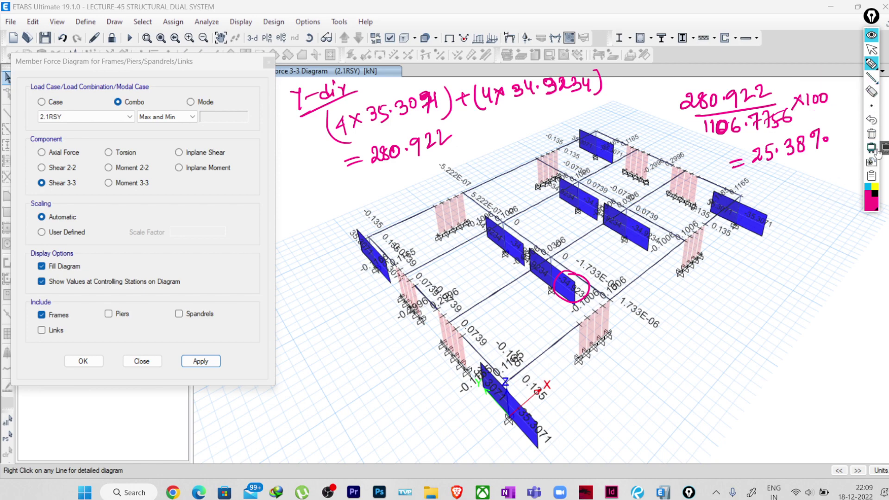
Clear the ink and redraw the member force diagram as Shear 2-2 for combo 1.84RSX.
click(871, 134)
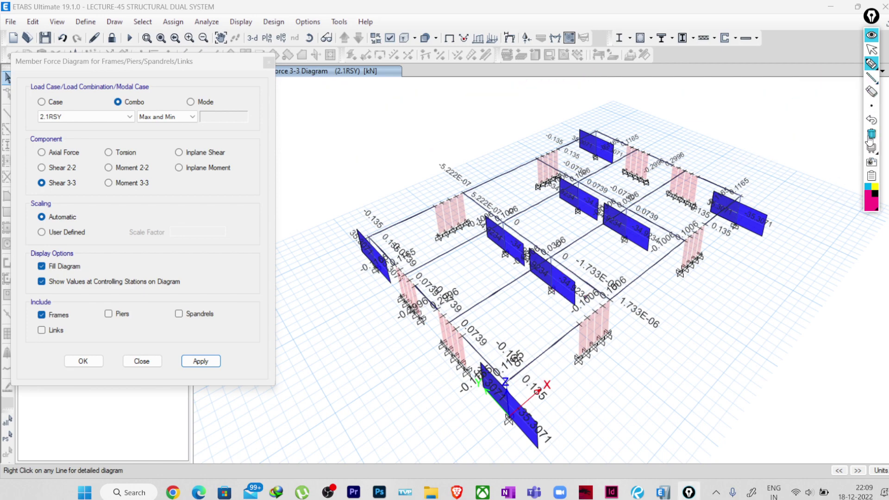
click(871, 49)
click(64, 169)
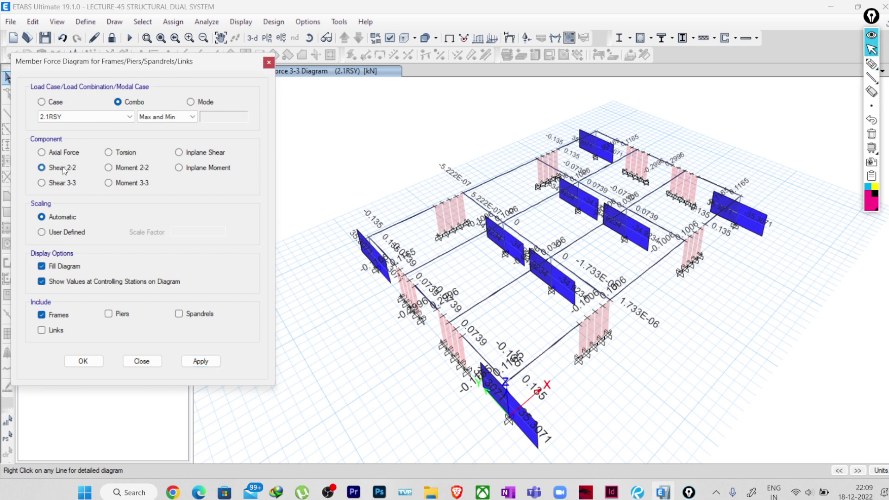
click(76, 119)
scroll(53, 146, up, 2)
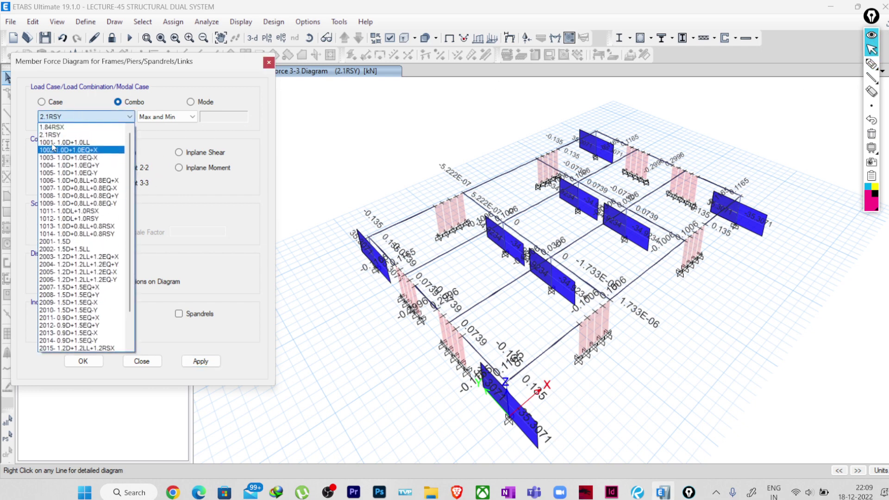
click(53, 127)
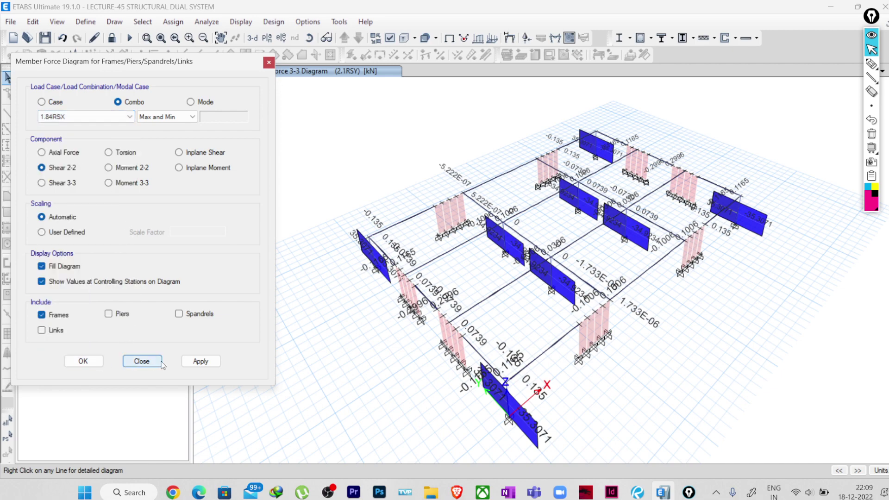
click(200, 361)
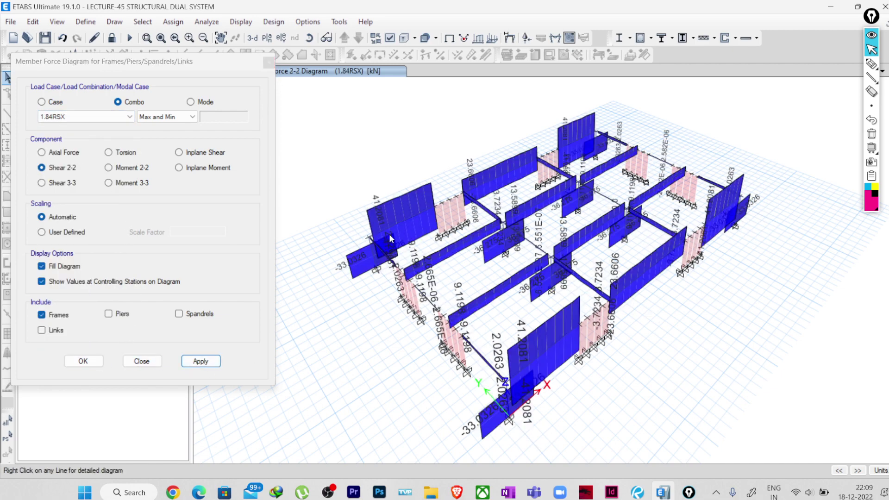
Read the 33.0326 end-wall shear at frame C4 and handwrite '(4x 33.0326)' beside the model.
scroll(389, 234, up, 3)
mouse_move(390, 242)
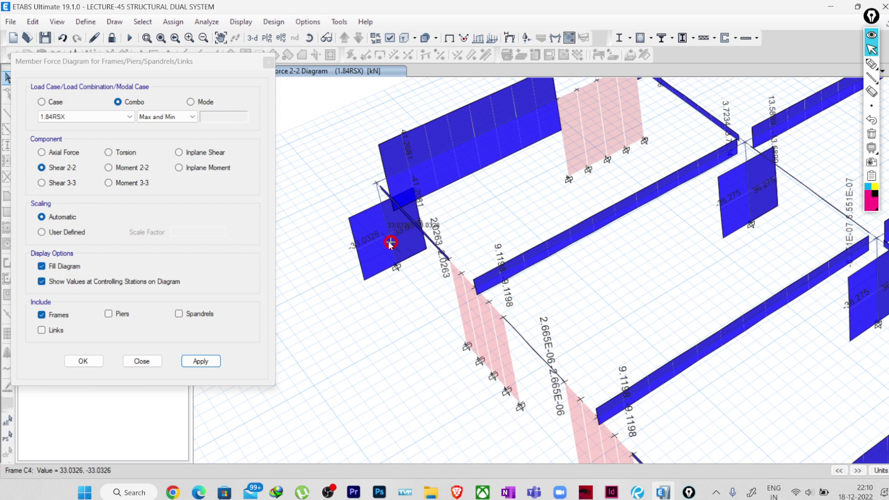
scroll(387, 238, down, 3)
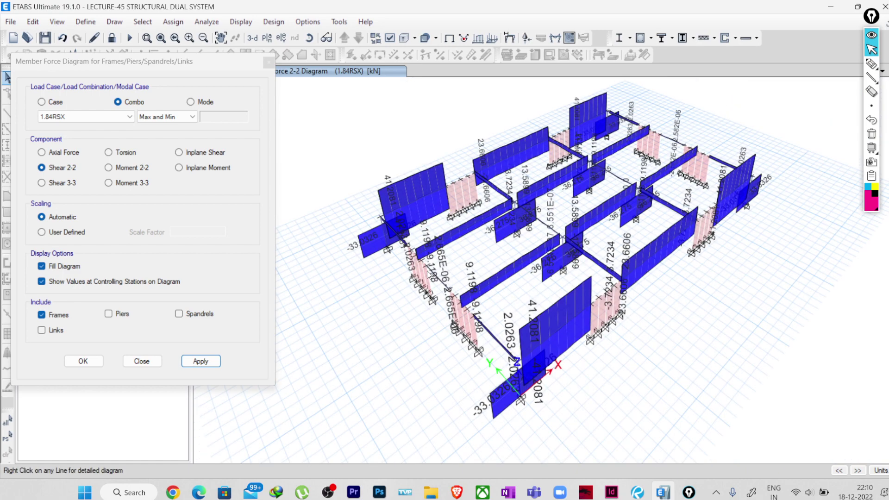
click(871, 64)
mouse_move(662, 317)
mouse_down()
mouse_move(675, 320)
mouse_move(668, 334)
mouse_move(684, 329)
mouse_up()
mouse_move(683, 315)
mouse_down()
mouse_move(672, 332)
mouse_move(762, 291)
mouse_move(775, 306)
mouse_up()
click(717, 309)
click(718, 316)
drag(663, 301, 672, 344)
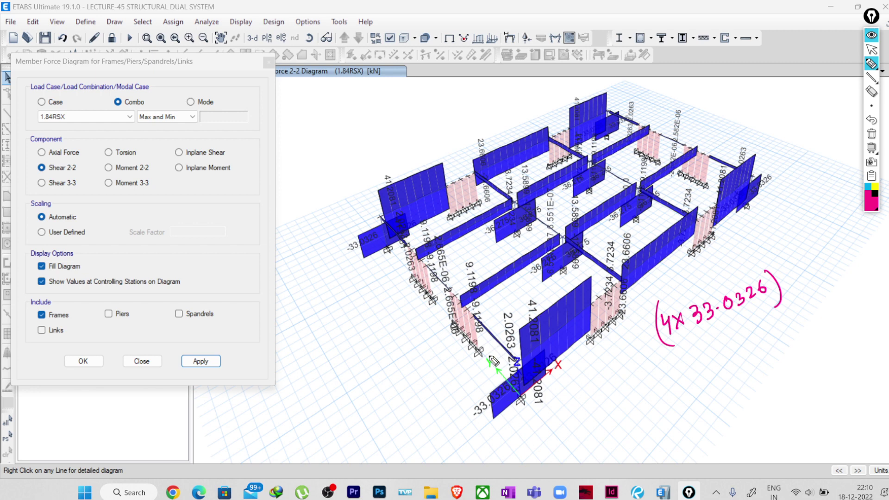
Circle the four end-wall 33.0326 values, add '+ 4x' for the second term, and mark a middle wall.
mouse_move(390, 229)
mouse_down()
mouse_move(369, 222)
mouse_move(388, 265)
mouse_move(381, 217)
mouse_up()
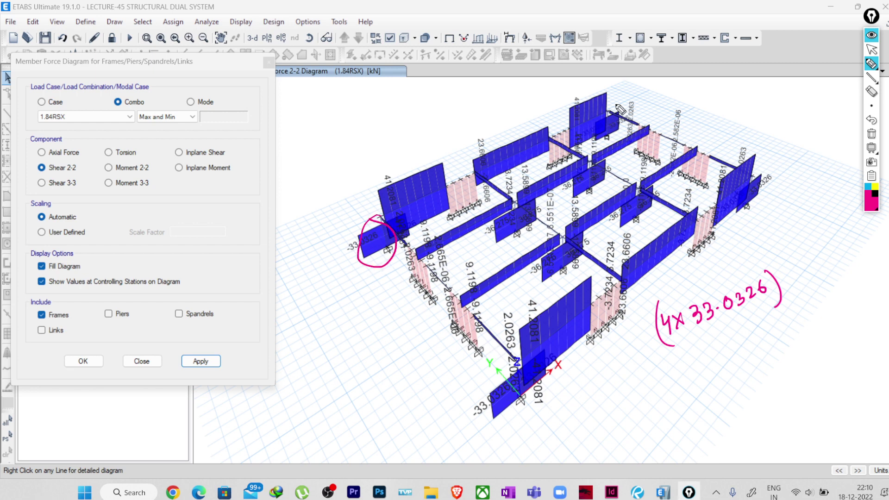
drag(620, 110, 618, 109)
mouse_move(768, 175)
mouse_down()
mouse_move(747, 214)
mouse_move(771, 171)
mouse_up()
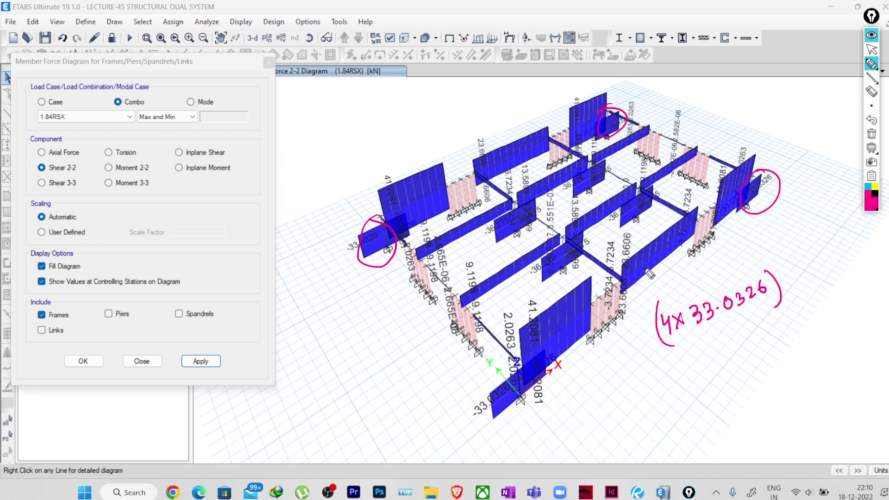
mouse_move(524, 370)
mouse_down()
mouse_move(500, 433)
mouse_move(489, 418)
mouse_move(517, 398)
mouse_up()
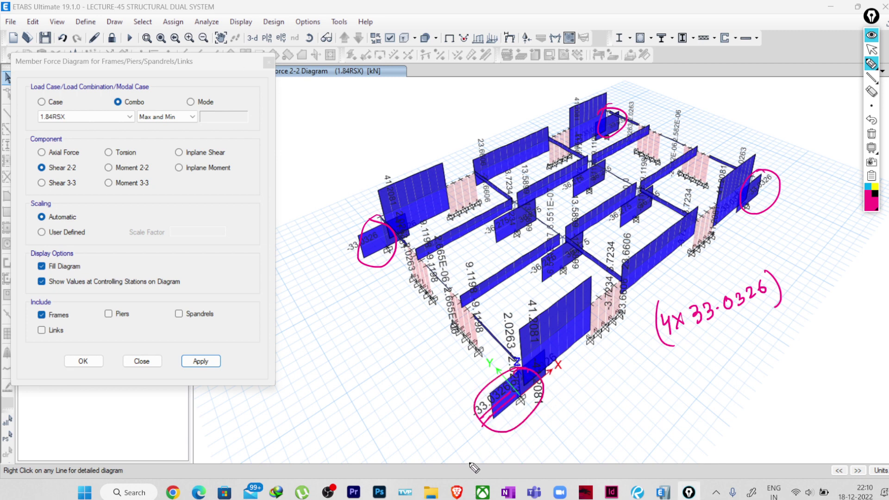
mouse_move(784, 286)
mouse_down()
mouse_move(802, 277)
mouse_move(795, 293)
mouse_up()
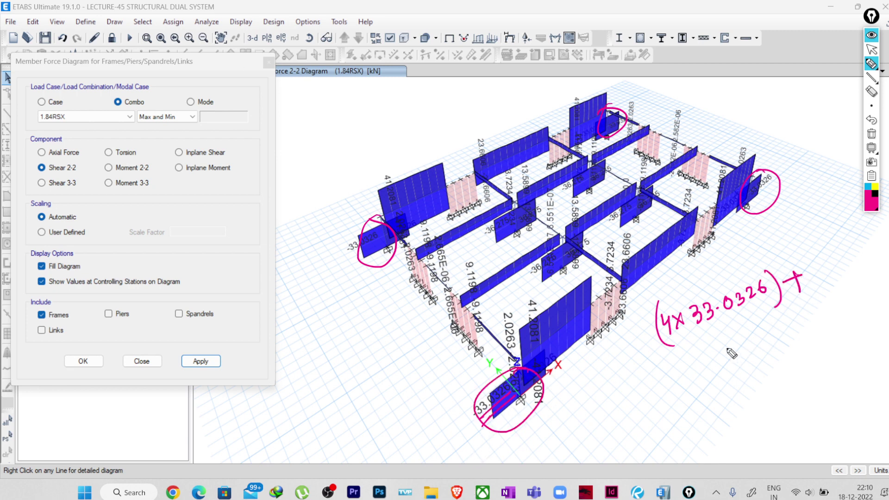
drag(732, 341, 740, 348)
mouse_move(736, 342)
mouse_down()
mouse_move(738, 356)
mouse_move(756, 353)
mouse_up()
drag(756, 337, 746, 358)
drag(486, 238, 514, 222)
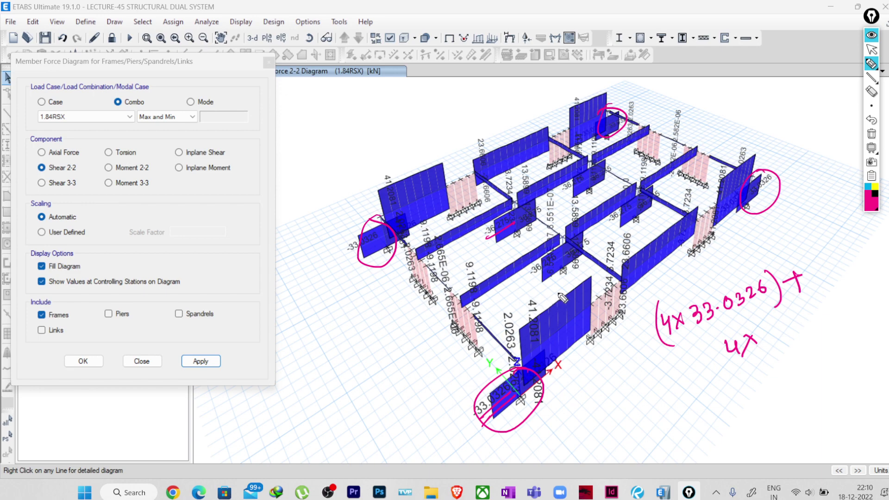
Erase the circles around the right, top, left and bottom end-wall values.
click(872, 49)
scroll(498, 234, up, 5)
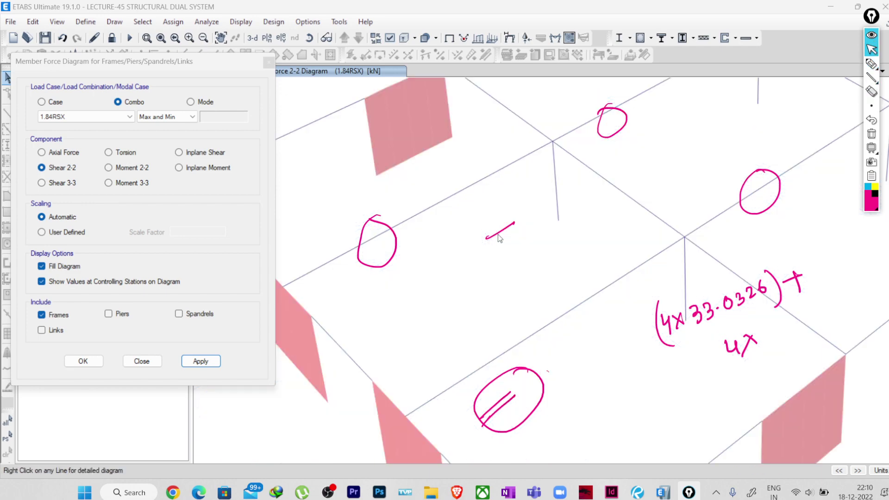
scroll(500, 235, down, 5)
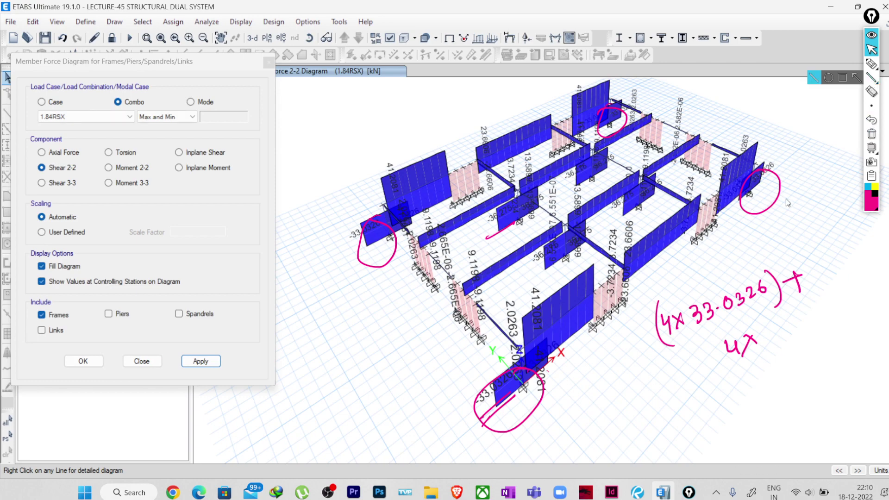
click(871, 92)
click(771, 182)
click(628, 114)
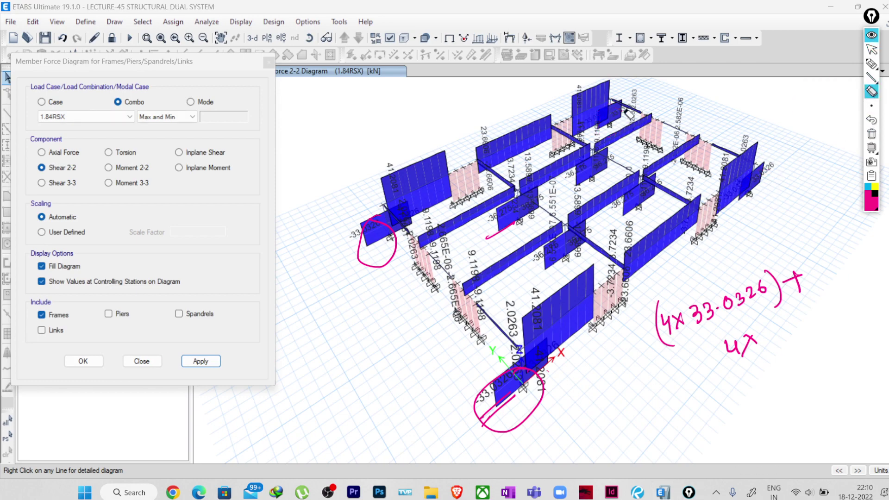
click(397, 245)
click(473, 428)
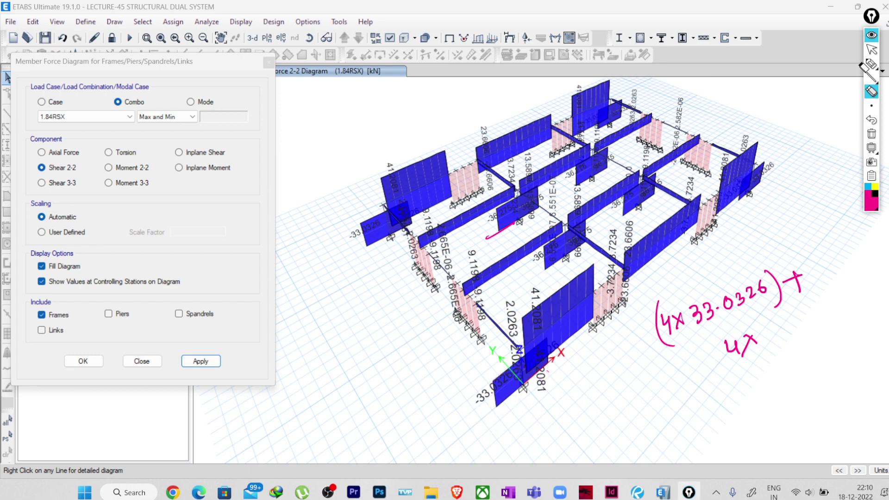
Circle the four middle-wall 36.275 shear values with the marker.
click(865, 66)
mouse_move(520, 206)
mouse_down()
mouse_move(548, 215)
mouse_move(546, 195)
mouse_up()
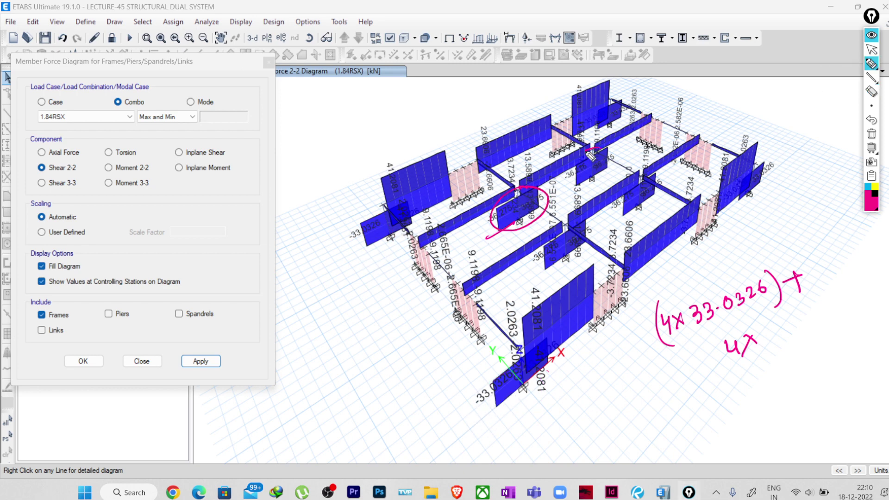
drag(593, 148, 574, 182)
mouse_move(579, 222)
mouse_down()
mouse_move(549, 269)
mouse_move(582, 228)
mouse_up()
drag(631, 215, 633, 206)
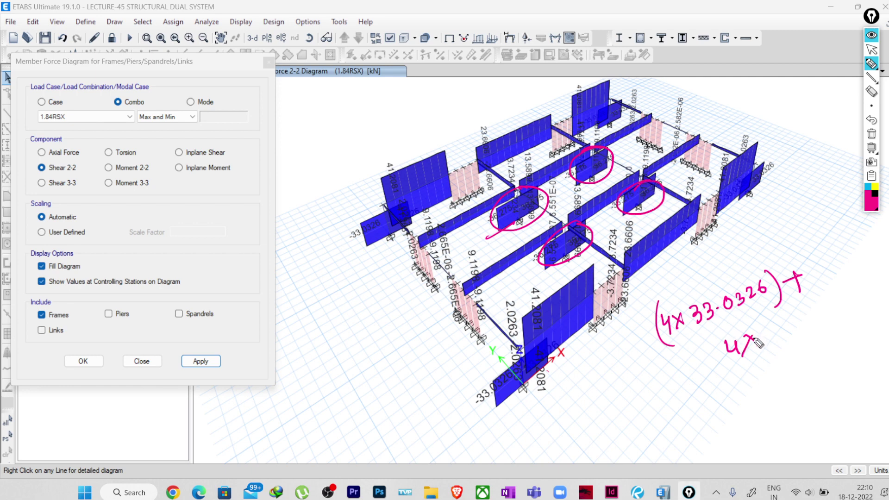
Write the second term (4x 36.275) and the total = 277.2304 kN.
mouse_move(760, 337)
mouse_down()
mouse_move(761, 353)
mouse_move(823, 328)
mouse_move(831, 342)
mouse_up()
click(788, 338)
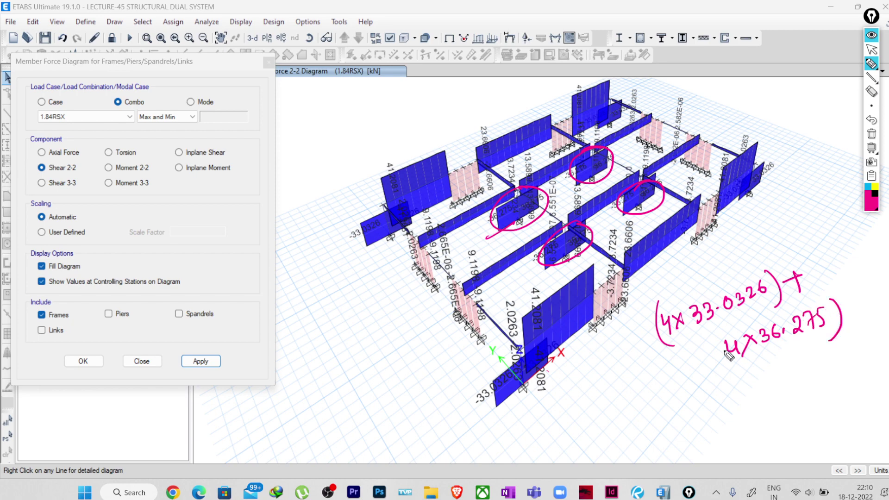
drag(724, 338, 720, 367)
drag(682, 410, 699, 404)
drag(690, 414, 706, 407)
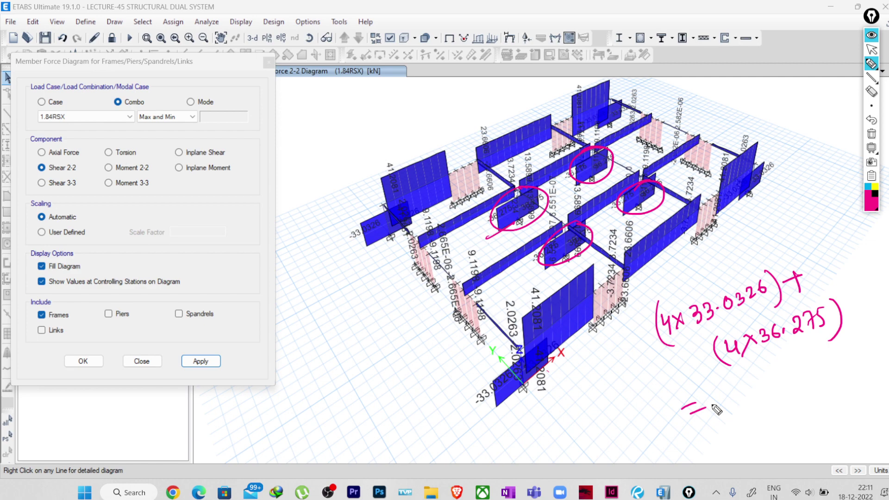
mouse_move(726, 392)
mouse_down()
mouse_move(749, 404)
mouse_move(825, 356)
mouse_up()
mouse_move(833, 354)
mouse_down()
mouse_move(837, 371)
mouse_move(856, 352)
mouse_up()
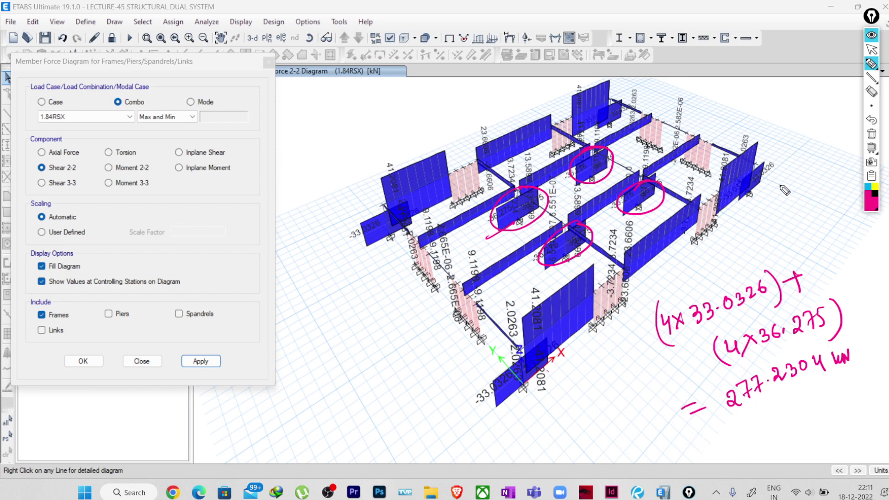
Work out 277.2304/1106.7736 x100 = 25.0486% and underline the result.
mouse_move(777, 216)
mouse_down()
mouse_move(839, 204)
mouse_move(848, 209)
mouse_move(787, 239)
mouse_move(854, 217)
mouse_move(851, 228)
mouse_up()
drag(869, 19, 744, 16)
drag(849, 194, 861, 206)
mouse_move(862, 193)
mouse_down()
mouse_move(850, 207)
mouse_move(864, 204)
mouse_up()
drag(873, 191, 880, 189)
drag(802, 253, 823, 257)
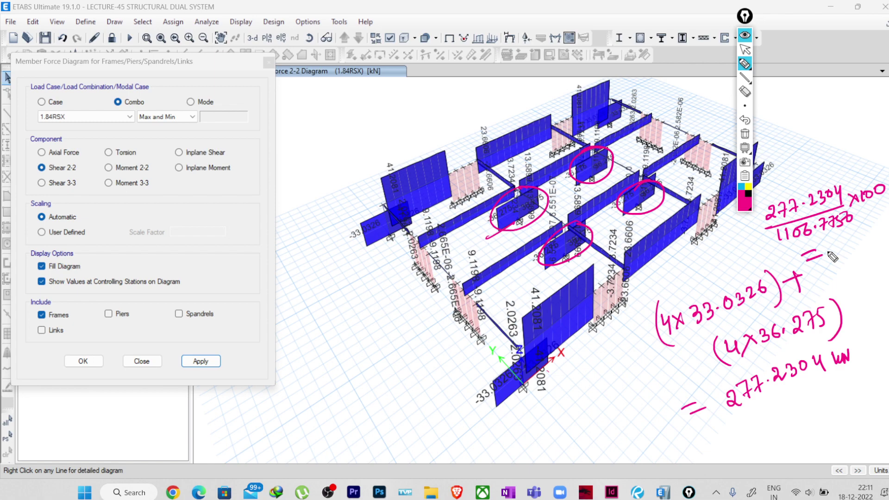
drag(830, 246, 841, 260)
mouse_move(844, 244)
mouse_down()
mouse_move(871, 250)
mouse_move(882, 235)
mouse_up()
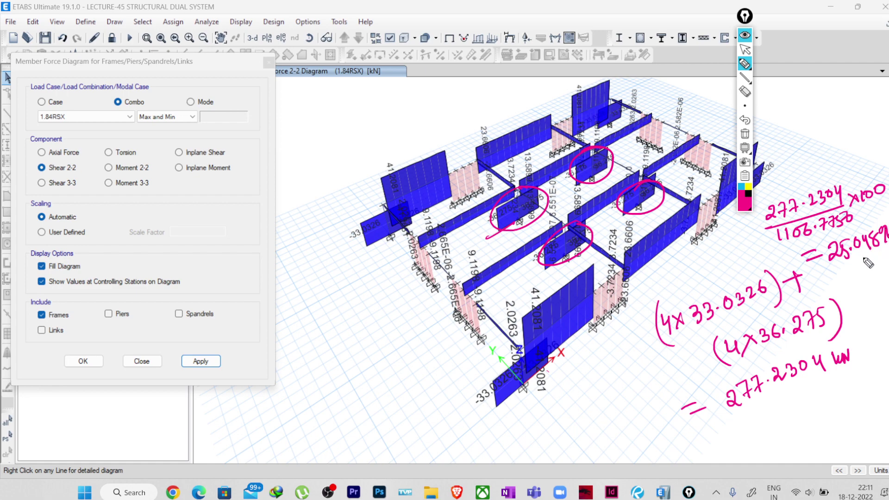
drag(833, 264, 866, 258)
drag(837, 271, 868, 262)
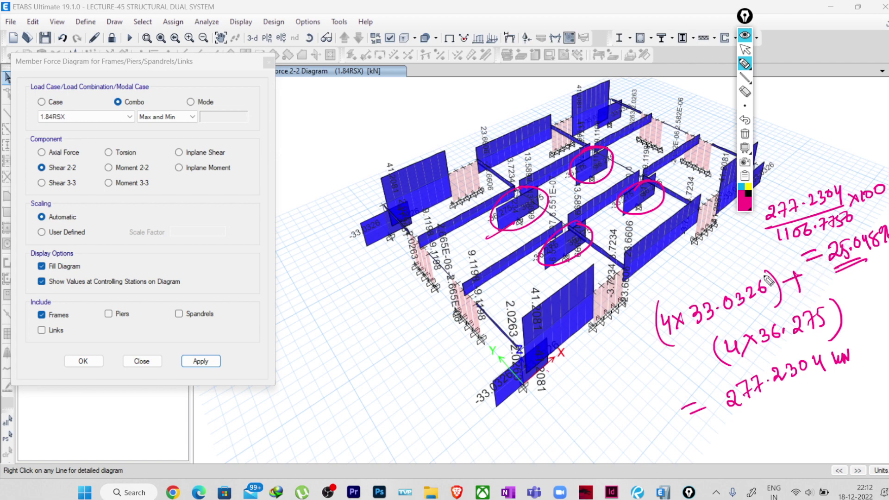
Clear all handwritten notes and tuck the drawing tools aside.
click(746, 136)
mouse_move(744, 16)
mouse_down()
mouse_move(767, 47)
mouse_move(843, 48)
mouse_move(866, 60)
mouse_up()
click(866, 60)
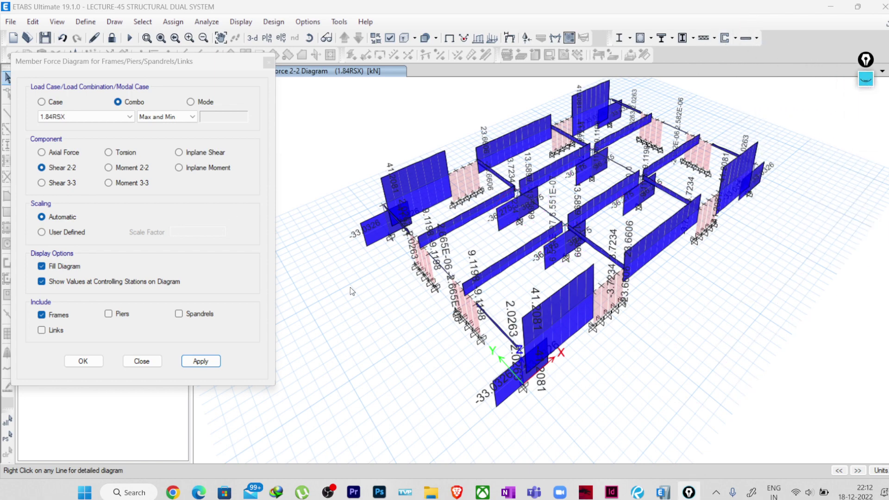
Close the Member Force Diagram dialog, keeping the 1.84RSX Shear 2-2 diagram on screen.
middle_drag(444, 345, 444, 371)
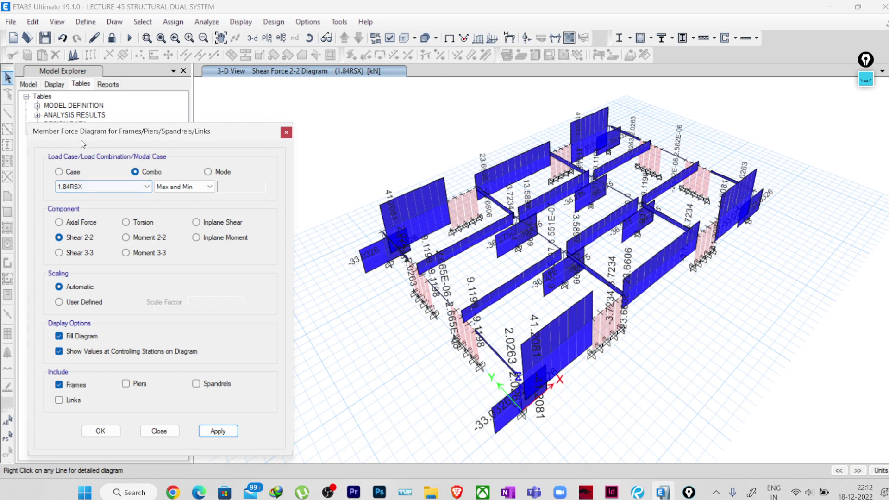
click(114, 71)
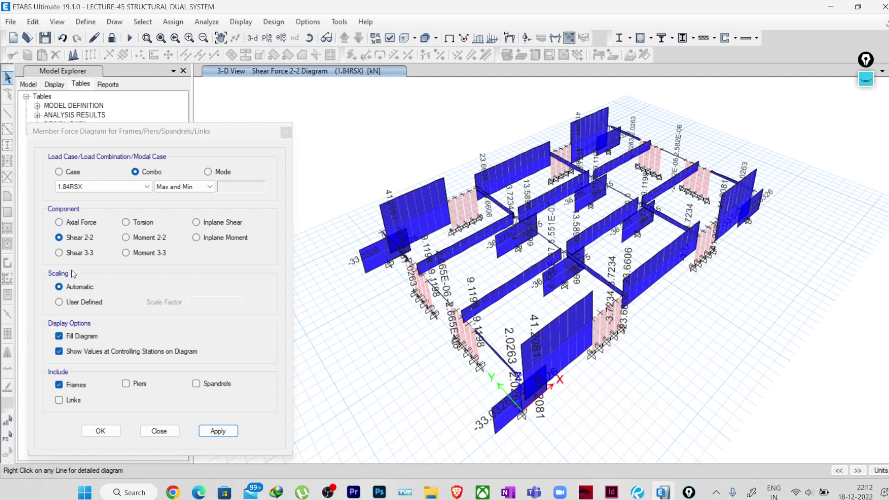
click(286, 133)
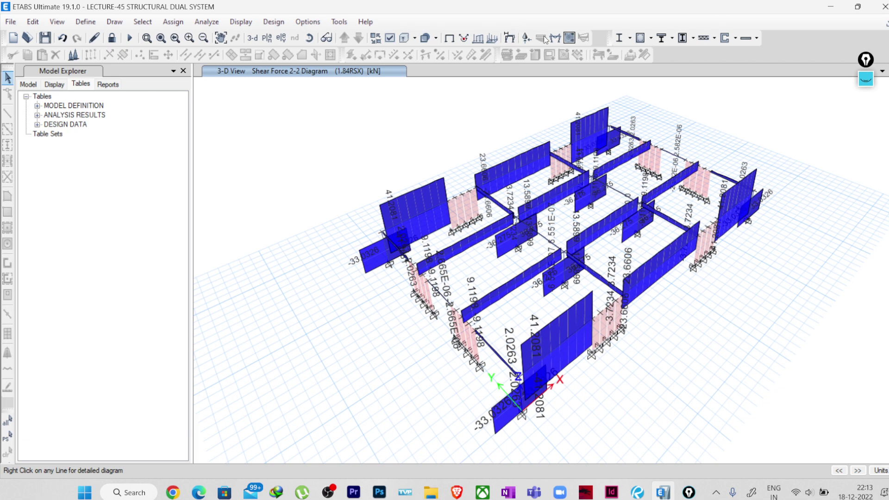
Remove the shear diagram and delete the 1.84RSX and 2.1RSY load combinations.
click(449, 38)
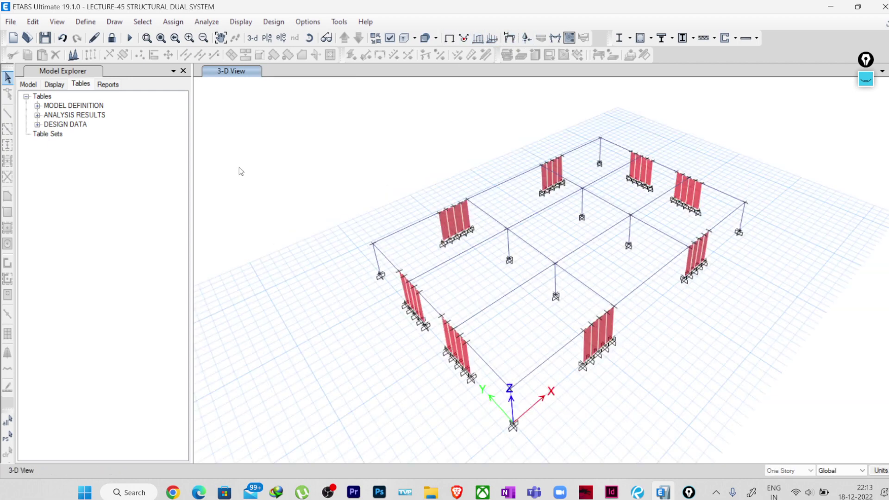
click(86, 21)
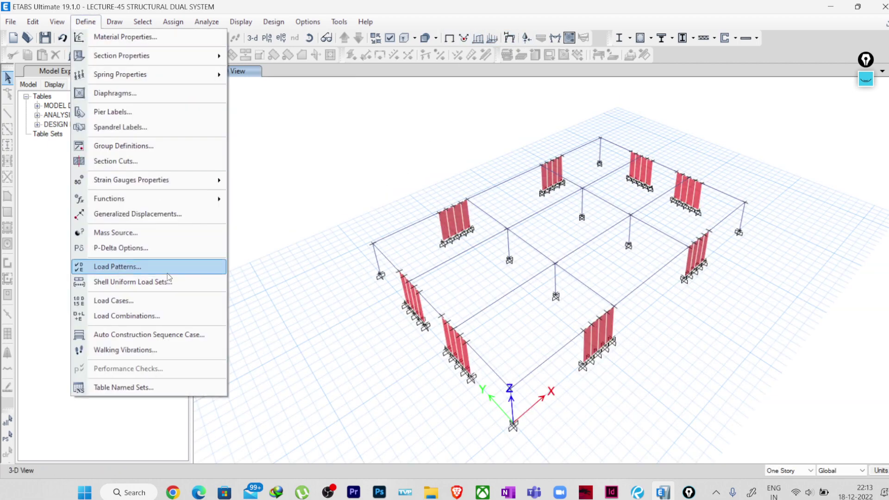
click(158, 316)
click(325, 191)
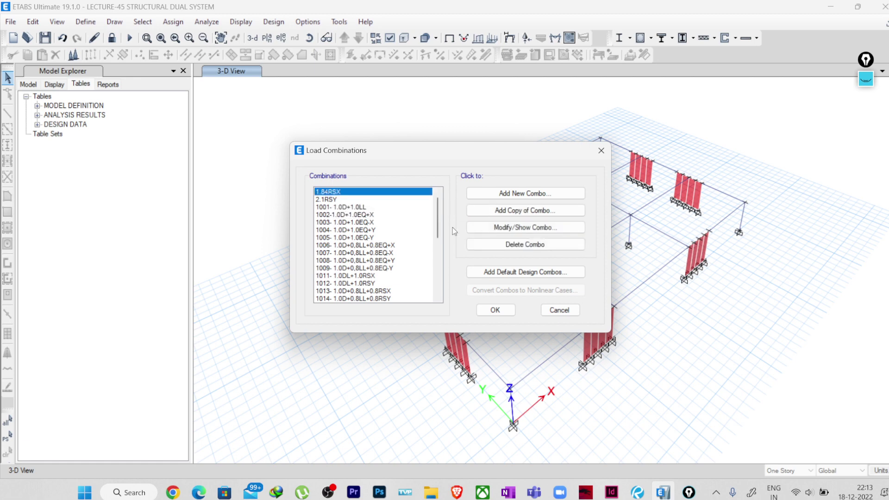
click(514, 247)
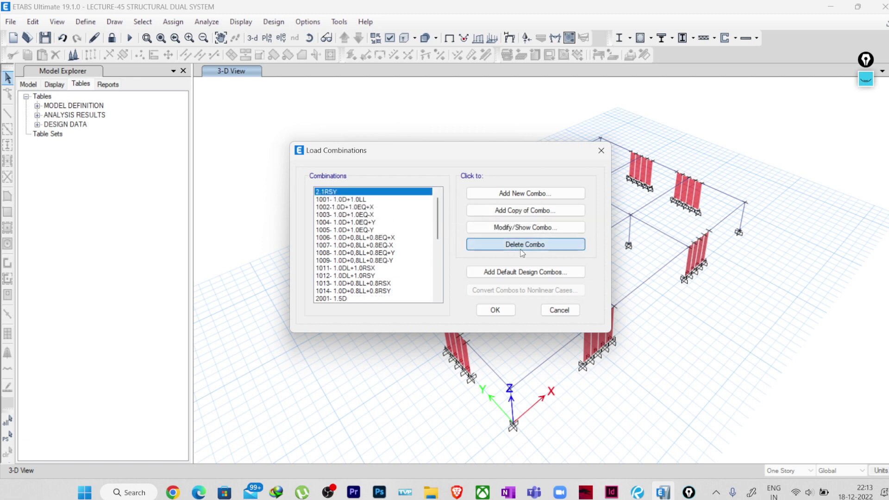
click(522, 254)
click(494, 310)
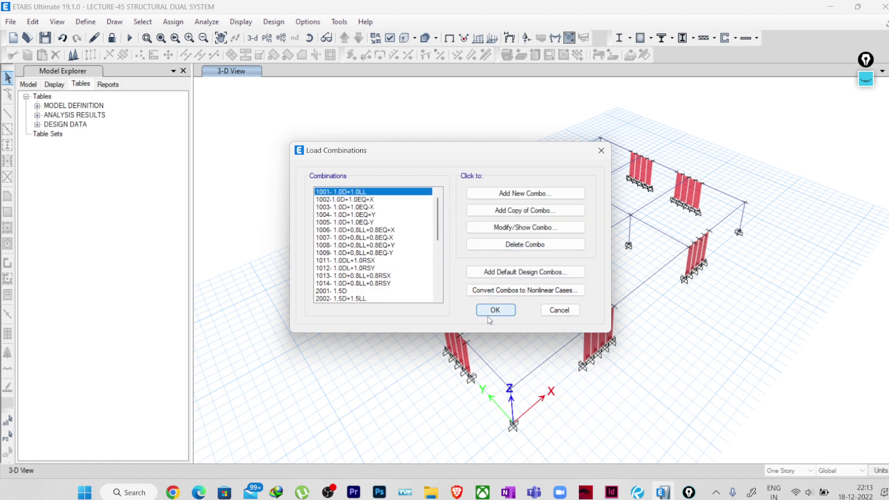
middle_drag(527, 323, 642, 338)
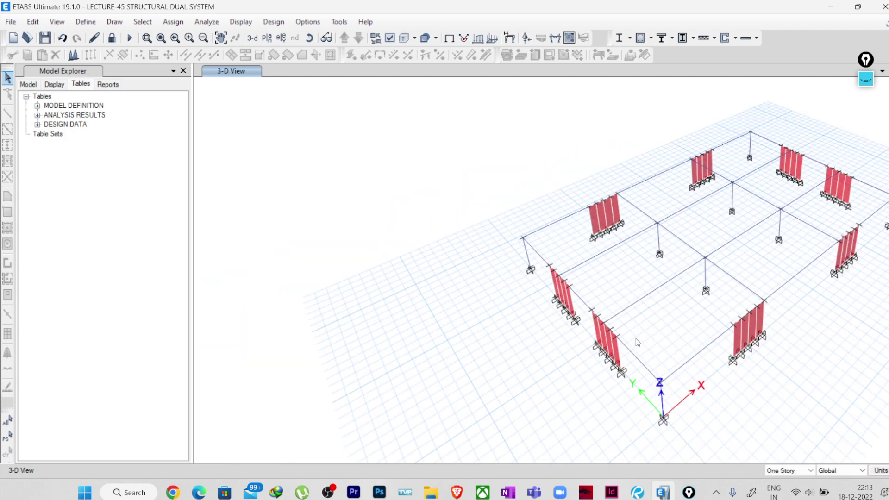
Switch to the black annotation pen and write the heading 'As per IS 456:2000 Table-18'.
drag(533, 228, 669, 173)
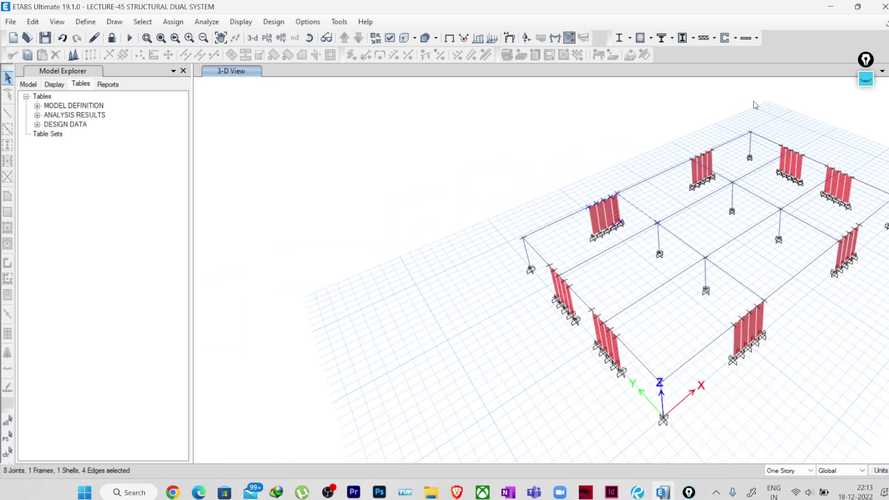
click(865, 80)
click(866, 108)
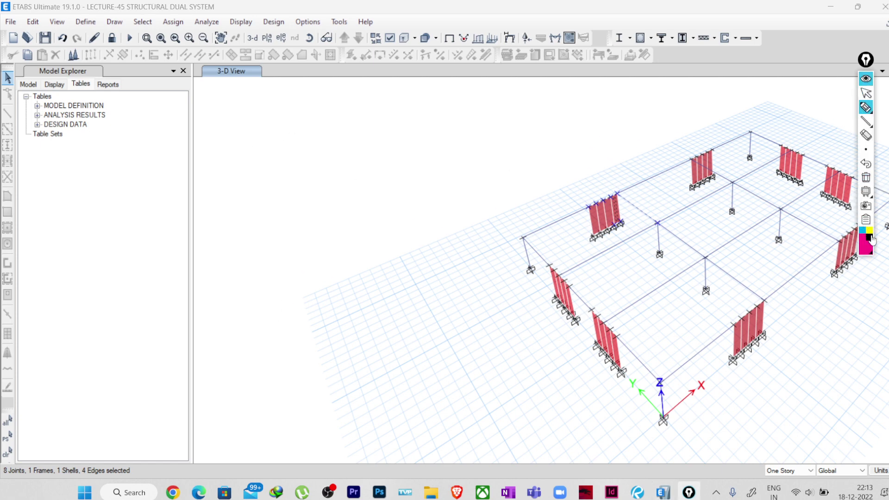
click(870, 237)
mouse_move(224, 111)
mouse_down()
mouse_move(295, 101)
mouse_move(313, 110)
mouse_move(324, 106)
mouse_move(320, 98)
mouse_move(335, 110)
mouse_move(347, 97)
mouse_move(371, 103)
mouse_move(411, 88)
mouse_move(424, 104)
mouse_move(476, 88)
mouse_up()
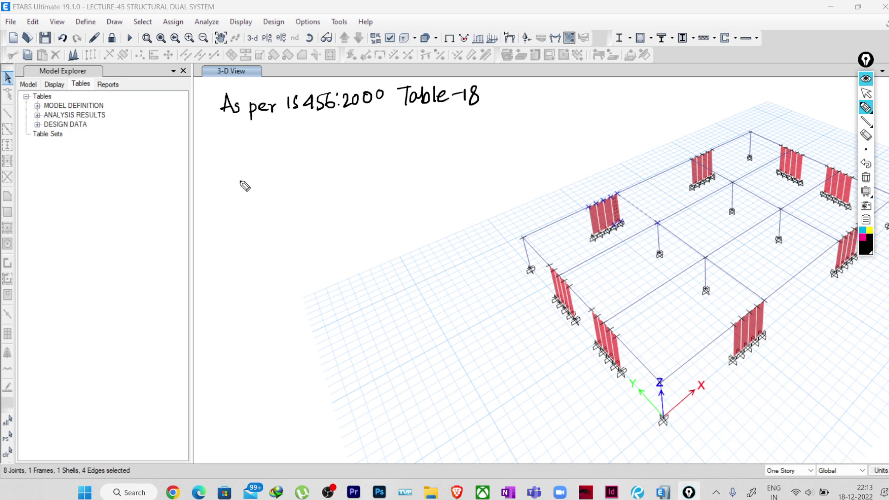
Write the first two combinations, 1.5D and 1.5D+LL.
mouse_move(230, 152)
mouse_down()
mouse_move(231, 166)
mouse_move(250, 152)
mouse_move(256, 167)
mouse_up()
click(237, 162)
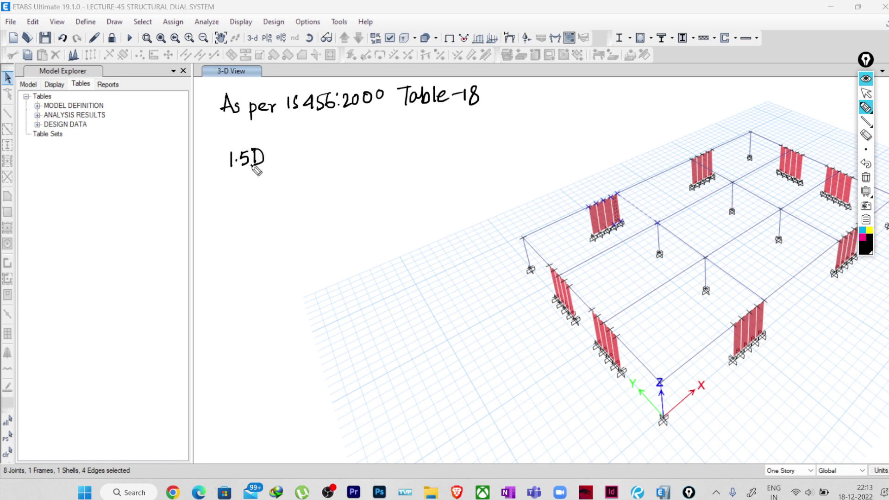
mouse_move(229, 155)
mouse_down()
mouse_move(234, 190)
mouse_move(252, 179)
mouse_move(255, 193)
mouse_move(277, 179)
mouse_move(272, 187)
mouse_move(297, 185)
mouse_up()
click(238, 185)
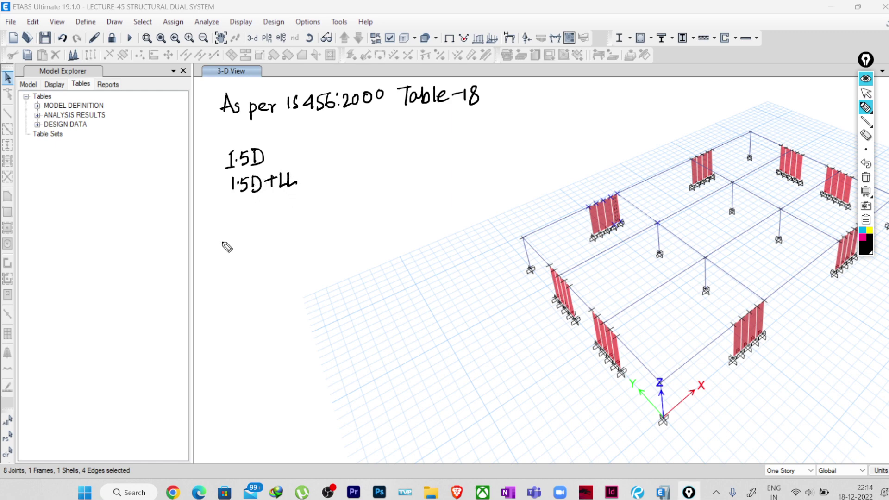
Write the third combination 1.5D±1.5EQ(Static).
mouse_move(233, 207)
mouse_down()
mouse_move(233, 219)
mouse_move(248, 222)
mouse_move(259, 211)
mouse_move(297, 217)
mouse_move(324, 197)
mouse_up()
click(237, 214)
click(290, 212)
mouse_move(311, 206)
mouse_down()
mouse_move(332, 197)
mouse_move(341, 216)
mouse_move(348, 207)
mouse_up()
mouse_move(357, 190)
mouse_down()
mouse_move(357, 208)
mouse_move(366, 198)
mouse_up()
drag(374, 196, 381, 206)
drag(375, 197, 385, 196)
drag(386, 198, 394, 208)
drag(395, 186, 392, 214)
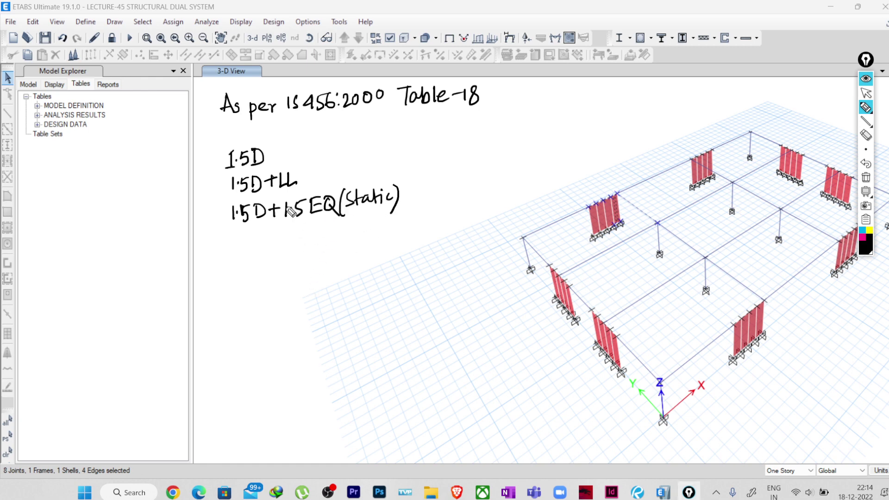
drag(268, 220, 279, 219)
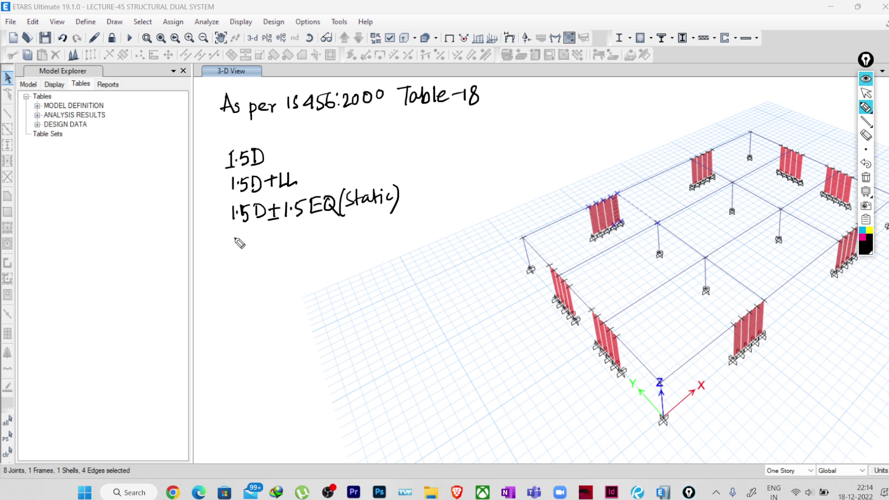
Write the fourth combination 1.2D+1.2LL±1.2EQ(Static), erasing a mistaken stroke.
mouse_move(234, 238)
mouse_down()
mouse_move(281, 232)
mouse_move(276, 248)
mouse_move(299, 244)
mouse_up()
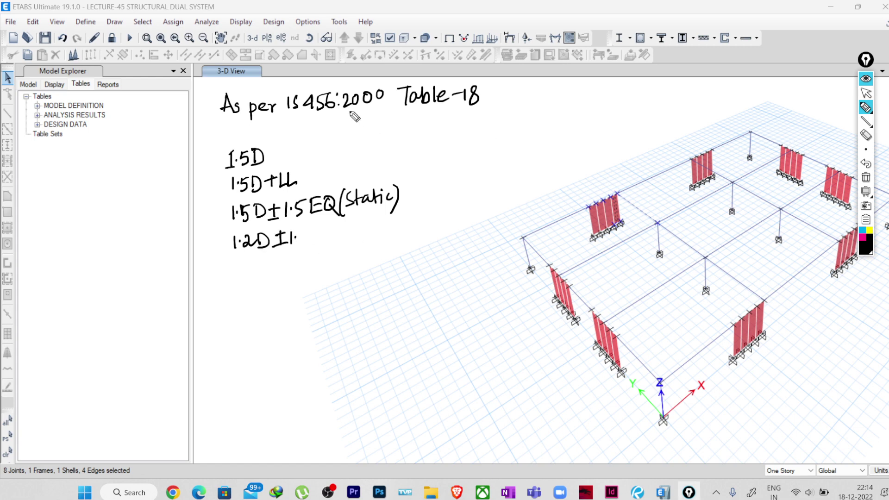
click(865, 136)
mouse_move(282, 253)
mouse_down()
mouse_move(315, 239)
mouse_move(283, 245)
mouse_move(334, 239)
mouse_move(347, 225)
mouse_move(341, 241)
mouse_move(391, 224)
mouse_move(387, 234)
mouse_move(397, 223)
mouse_move(424, 230)
mouse_up()
click(865, 107)
mouse_move(432, 213)
mouse_down()
mouse_move(436, 226)
mouse_move(467, 228)
mouse_up()
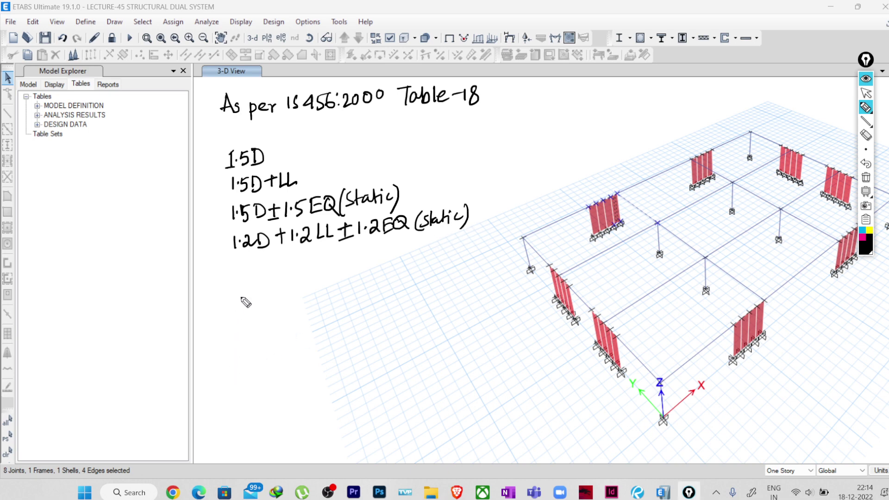
Write the fifth combination 0.9D±1.5EQ(static) and stop drawing.
drag(238, 264, 242, 269)
mouse_move(256, 264)
mouse_down()
mouse_move(254, 278)
mouse_move(263, 277)
mouse_up()
mouse_move(262, 262)
mouse_down()
mouse_move(262, 275)
mouse_move(287, 267)
mouse_up()
mouse_move(281, 261)
mouse_down()
mouse_move(281, 274)
mouse_move(291, 274)
mouse_move(308, 256)
mouse_up()
mouse_move(317, 254)
mouse_down()
mouse_move(319, 267)
mouse_move(328, 254)
mouse_up()
mouse_move(319, 261)
mouse_down()
mouse_move(337, 255)
mouse_move(356, 268)
mouse_up()
drag(363, 251, 361, 266)
mouse_move(373, 248)
mouse_down()
mouse_move(374, 264)
mouse_move(381, 253)
mouse_up()
drag(387, 254, 395, 260)
drag(402, 250, 390, 271)
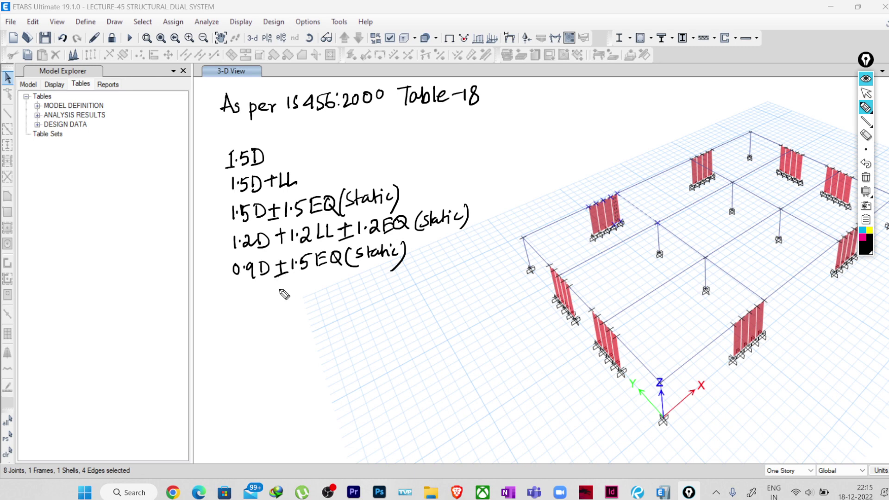
click(866, 93)
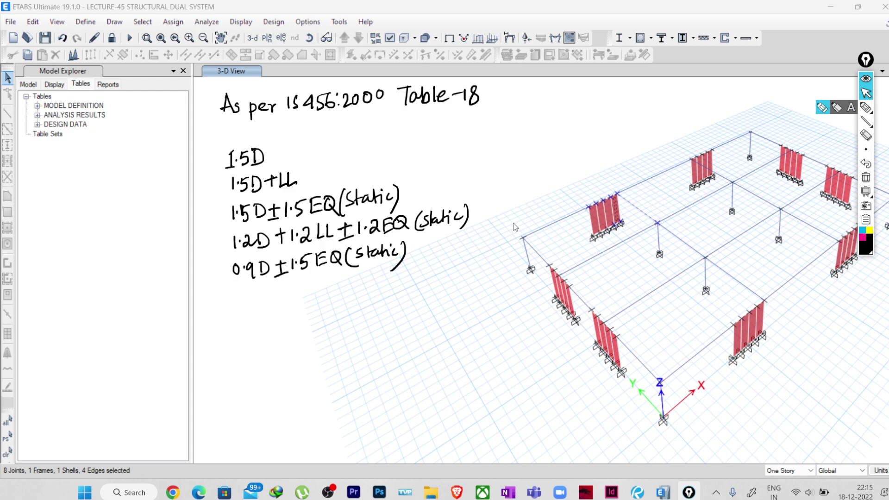
click(510, 39)
drag(401, 35, 91, 52)
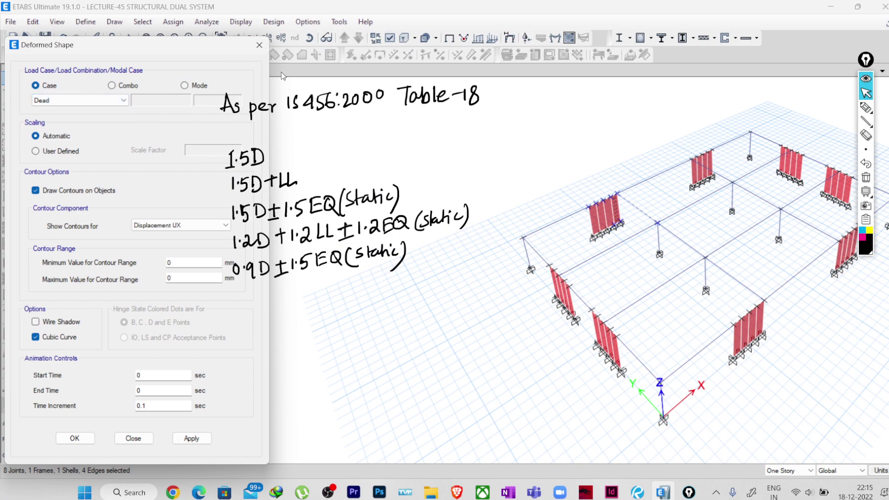
click(259, 45)
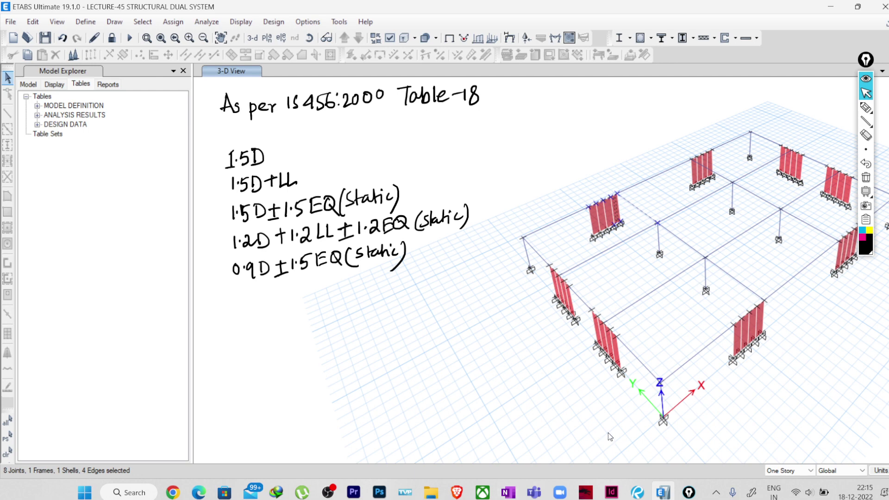
click(866, 108)
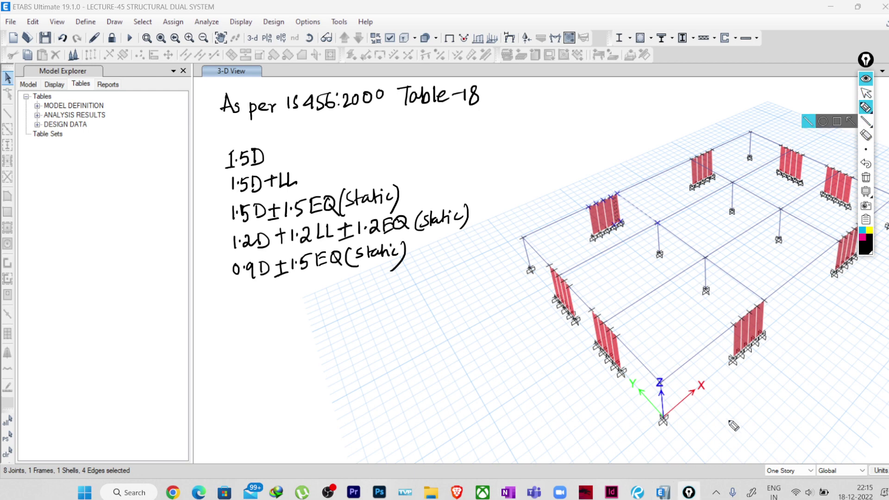
drag(662, 415, 672, 376)
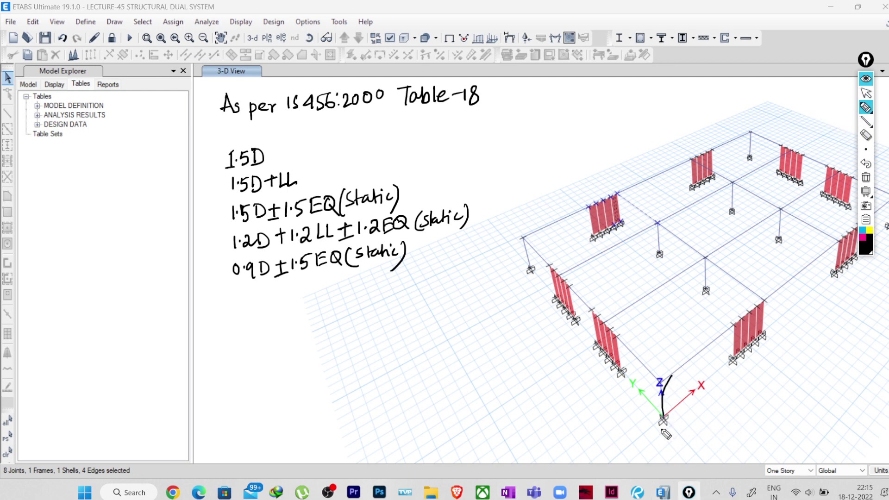
mouse_move(663, 416)
mouse_down()
mouse_move(641, 395)
mouse_move(626, 397)
mouse_up()
click(865, 134)
click(642, 402)
click(668, 392)
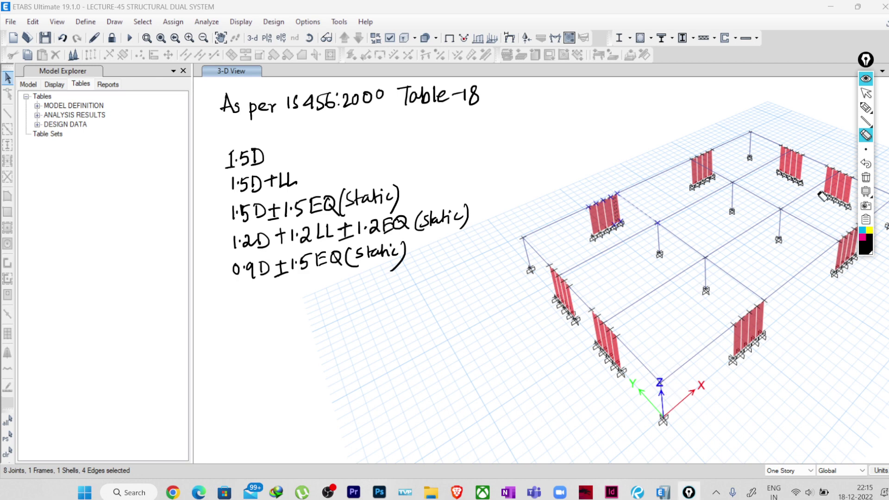
click(864, 107)
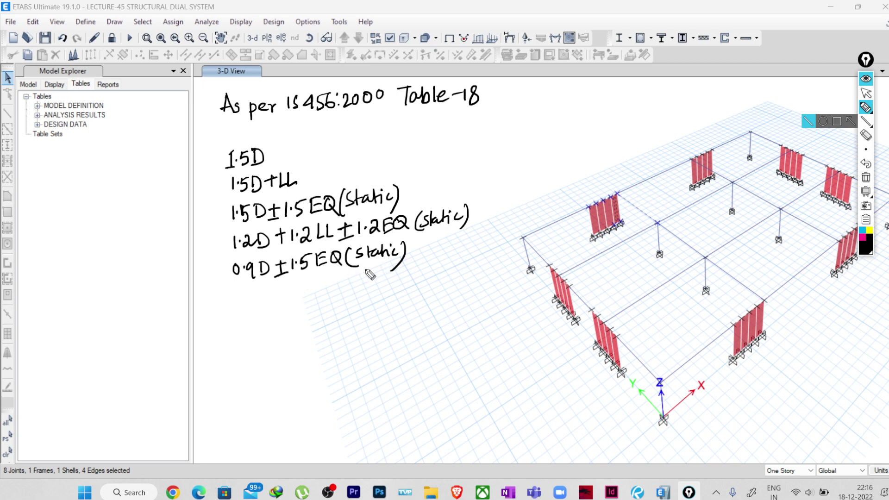
Write 1.5D+1.5RS(Dynamic) below the static combinations.
mouse_move(233, 305)
mouse_down()
mouse_move(233, 319)
mouse_move(257, 305)
mouse_move(266, 325)
mouse_move(287, 311)
mouse_up()
click(239, 312)
mouse_move(280, 303)
mouse_down()
mouse_move(281, 320)
mouse_move(324, 319)
mouse_up()
mouse_move(324, 299)
mouse_down()
mouse_move(339, 317)
mouse_move(343, 301)
mouse_move(335, 321)
mouse_move(343, 297)
mouse_move(332, 319)
mouse_up()
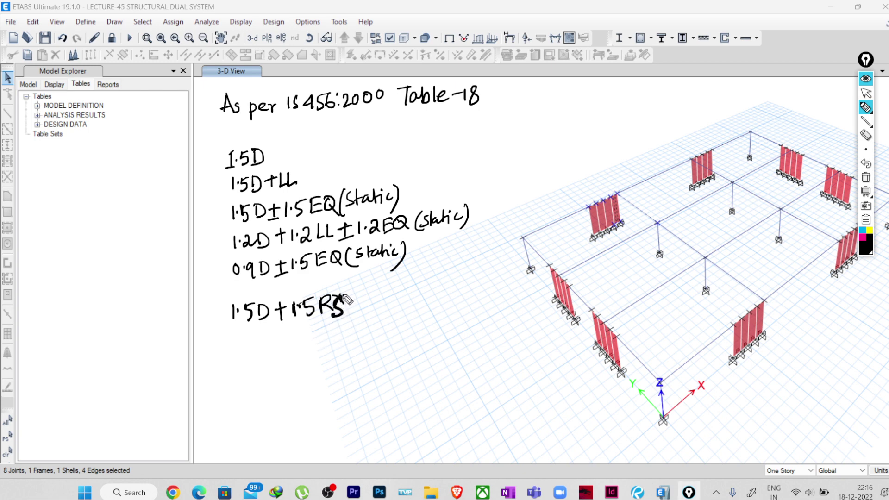
mouse_move(358, 292)
mouse_down()
mouse_move(356, 319)
mouse_move(359, 307)
mouse_up()
mouse_move(361, 291)
mouse_down()
mouse_move(370, 302)
mouse_move(425, 291)
mouse_move(418, 301)
mouse_up()
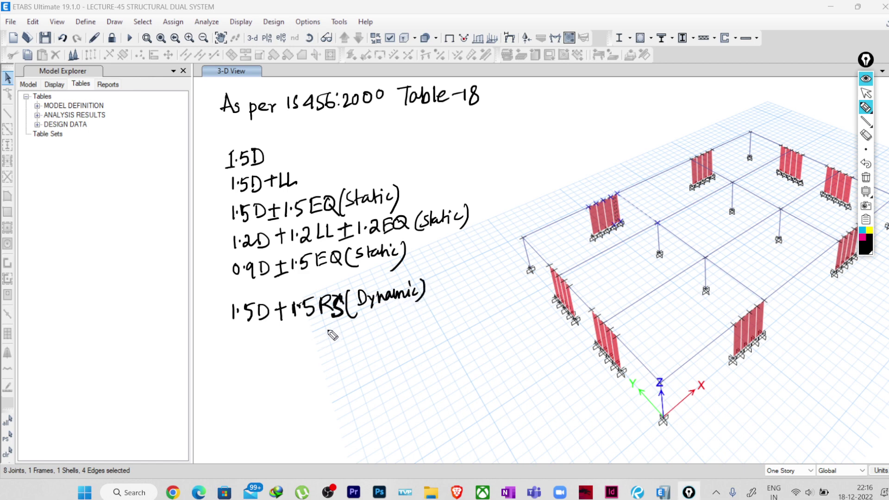
Write the next line, 1.2D+1.2LL+1.2RS.
mouse_move(232, 342)
mouse_down()
mouse_move(232, 356)
mouse_move(270, 354)
mouse_up()
click(237, 351)
mouse_move(277, 348)
mouse_down()
mouse_move(310, 348)
mouse_move(332, 336)
mouse_move(353, 345)
mouse_up()
click(299, 345)
mouse_move(363, 329)
mouse_down()
mouse_move(364, 341)
mouse_move(403, 334)
mouse_up()
click(371, 336)
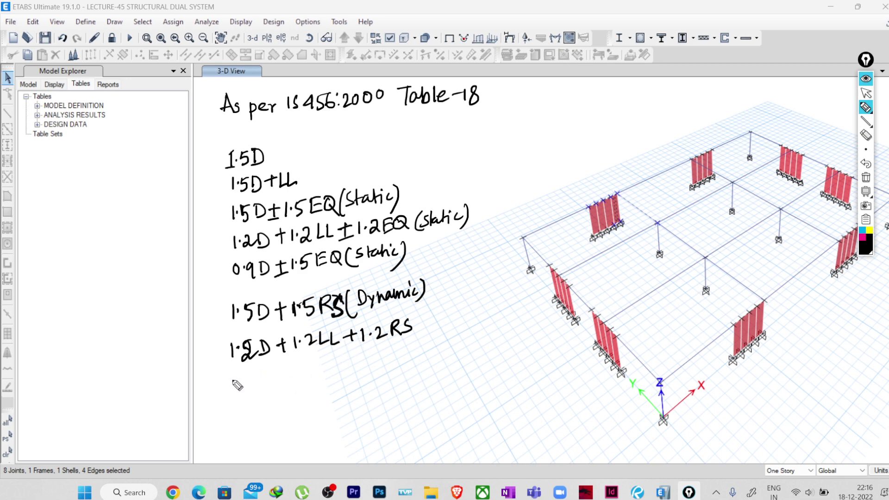
Write 0.9D+1.5RS and draw a curly brace grouping all eight combinations.
mouse_move(233, 378)
mouse_down()
mouse_move(233, 393)
mouse_move(250, 396)
mouse_up()
mouse_move(261, 380)
mouse_down()
mouse_move(262, 394)
mouse_move(307, 383)
mouse_up()
click(300, 378)
mouse_move(325, 365)
mouse_down()
mouse_move(327, 381)
mouse_move(336, 376)
mouse_up()
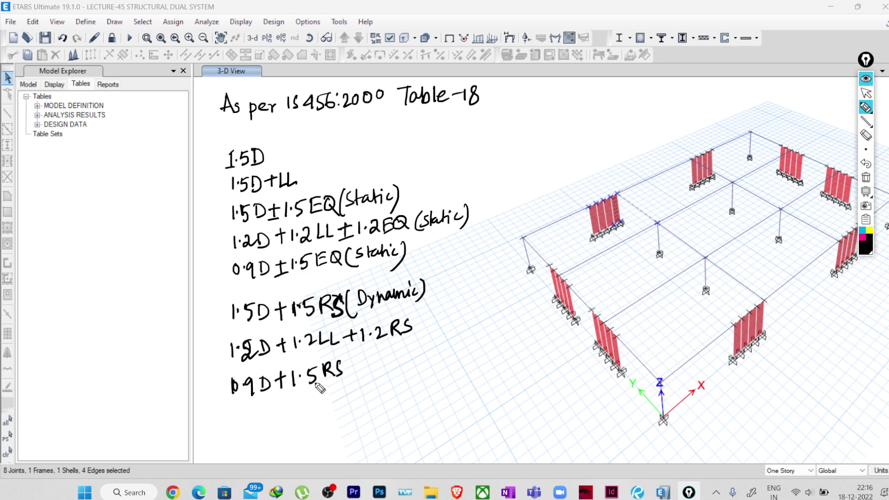
mouse_move(218, 148)
mouse_down()
mouse_move(203, 235)
mouse_move(229, 399)
mouse_up()
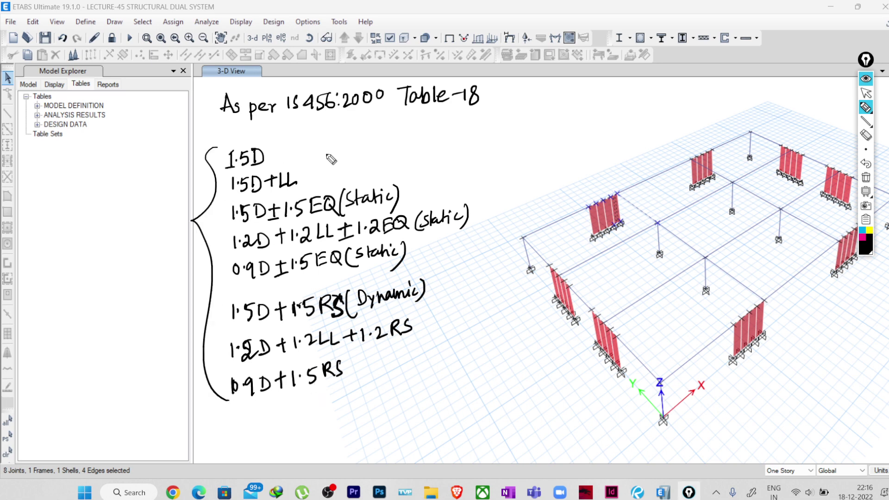
Switch the ink to magenta and bracket the static earthquake combination lines.
mouse_move(862, 125)
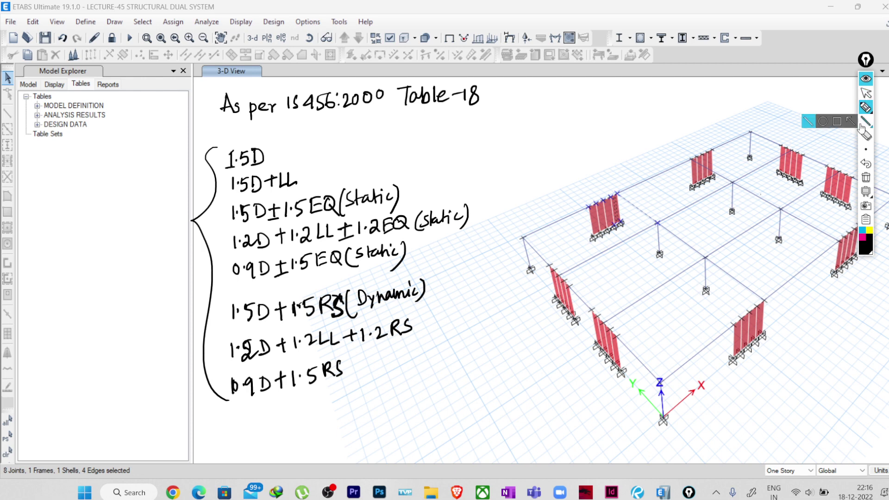
click(862, 237)
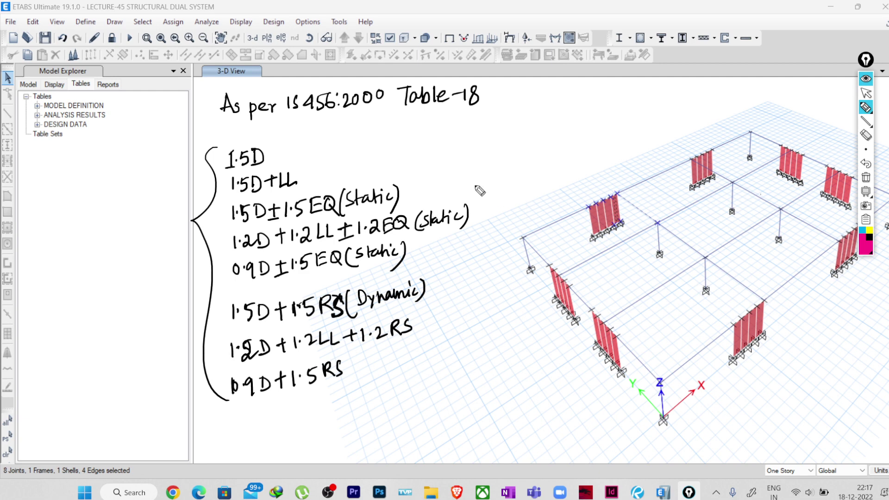
mouse_move(473, 175)
mouse_down()
mouse_move(483, 268)
mouse_move(480, 322)
mouse_move(451, 347)
mouse_up()
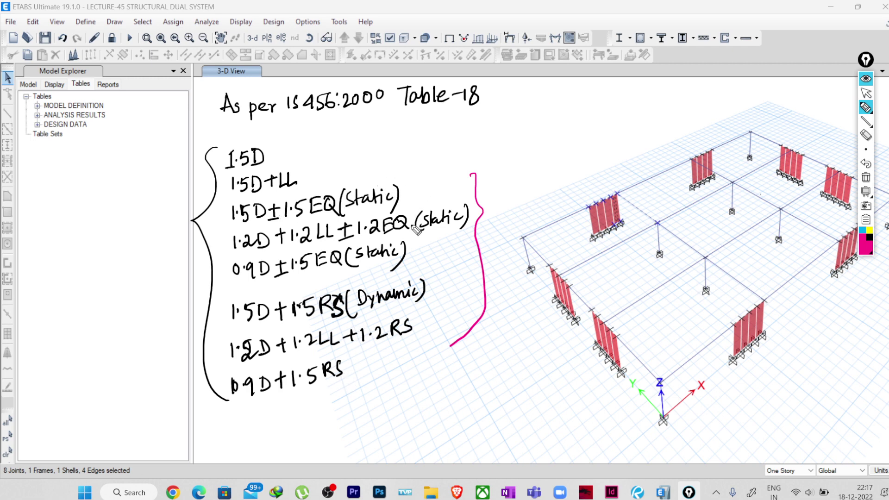
drag(226, 204, 234, 279)
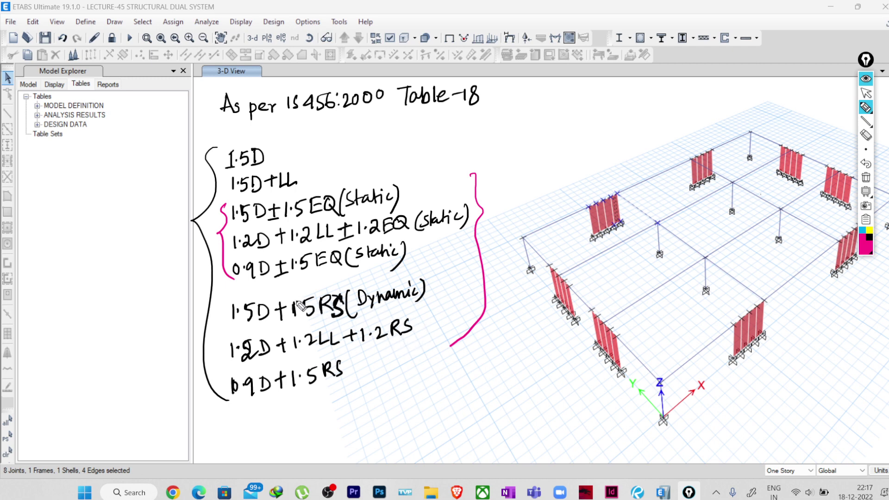
Circle the RS factors 1.5, 1.2 and 1.5 and start the label 'SF-x-1.84'.
mouse_move(313, 301)
mouse_down()
mouse_move(301, 292)
mouse_move(291, 317)
mouse_move(319, 313)
mouse_move(306, 291)
mouse_up()
mouse_move(309, 341)
mouse_down()
mouse_move(290, 342)
mouse_move(309, 354)
mouse_move(318, 333)
mouse_up()
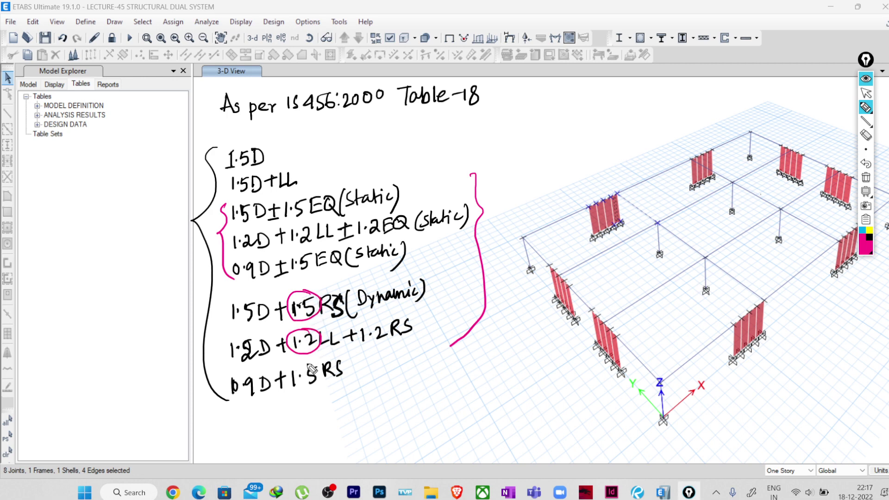
mouse_move(306, 362)
mouse_down()
mouse_move(292, 386)
mouse_move(317, 386)
mouse_move(296, 367)
mouse_up()
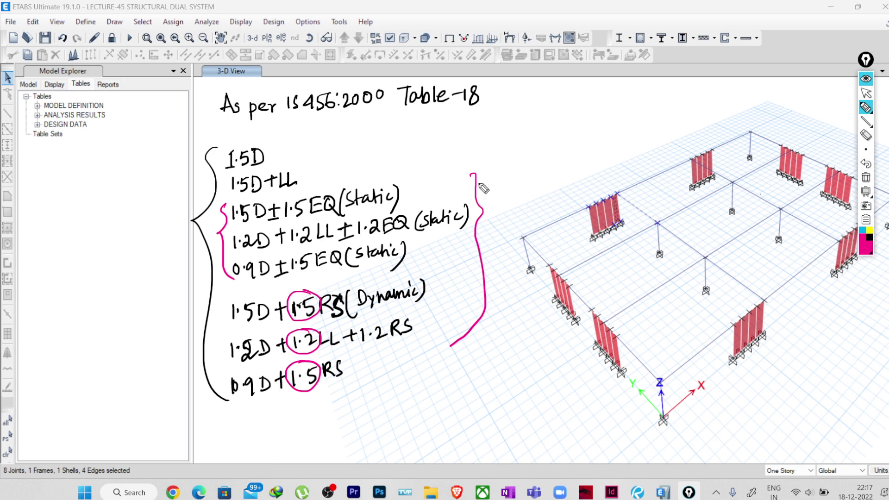
mouse_move(522, 111)
mouse_down()
mouse_move(535, 121)
mouse_move(491, 133)
mouse_move(500, 134)
mouse_up()
mouse_move(503, 122)
mouse_down()
mouse_move(561, 115)
mouse_move(573, 98)
mouse_move(583, 112)
mouse_up()
Handwrite the Y scale-factor label 'SF-Y-2.1' beneath SF-x-1.84.
click(565, 106)
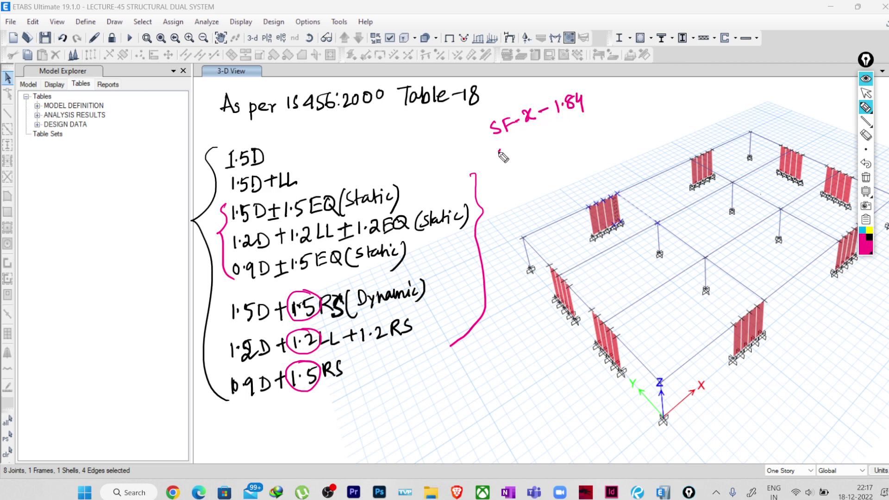
drag(505, 147, 498, 161)
mouse_move(508, 147)
mouse_down()
mouse_move(508, 161)
mouse_move(516, 144)
mouse_up()
drag(508, 152, 531, 147)
click(521, 153)
mouse_move(532, 139)
mouse_down()
mouse_move(551, 139)
mouse_move(583, 140)
mouse_up()
click(579, 135)
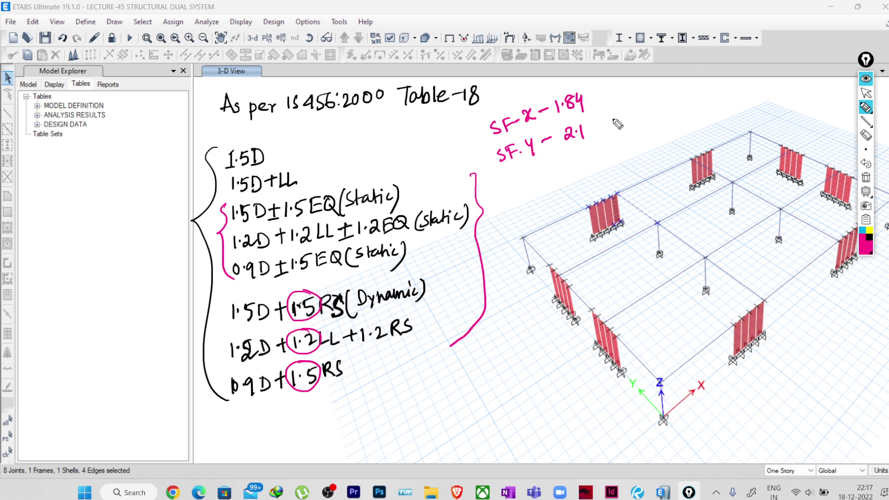
Write the products 1.5×1.84 and 1.5×2.1 in ink, labelled X and Y.
mouse_move(626, 102)
mouse_down()
mouse_move(627, 115)
mouse_move(662, 112)
mouse_move(651, 111)
mouse_up()
click(633, 111)
mouse_move(668, 95)
mouse_down()
mouse_move(687, 101)
mouse_move(710, 89)
mouse_up()
click(672, 100)
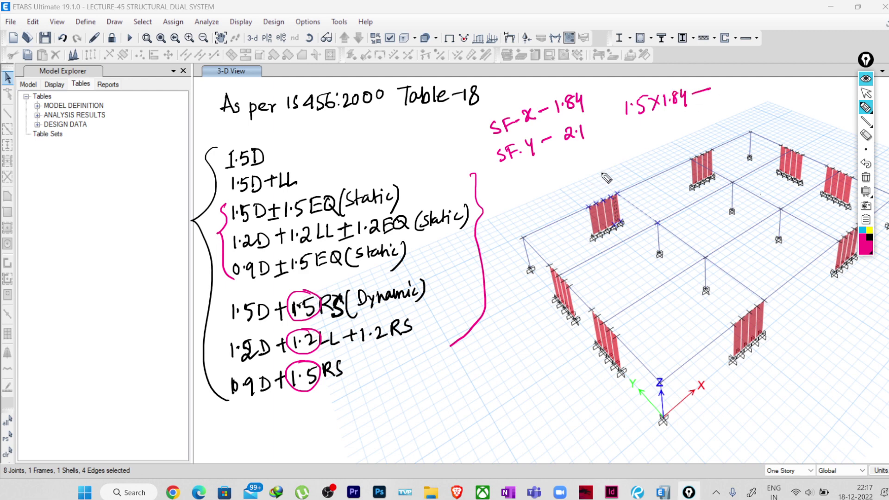
click(636, 139)
mouse_move(629, 131)
mouse_down()
mouse_move(629, 143)
mouse_move(664, 139)
mouse_up()
mouse_move(665, 129)
mouse_down()
mouse_move(655, 140)
mouse_move(707, 117)
mouse_up()
click(680, 129)
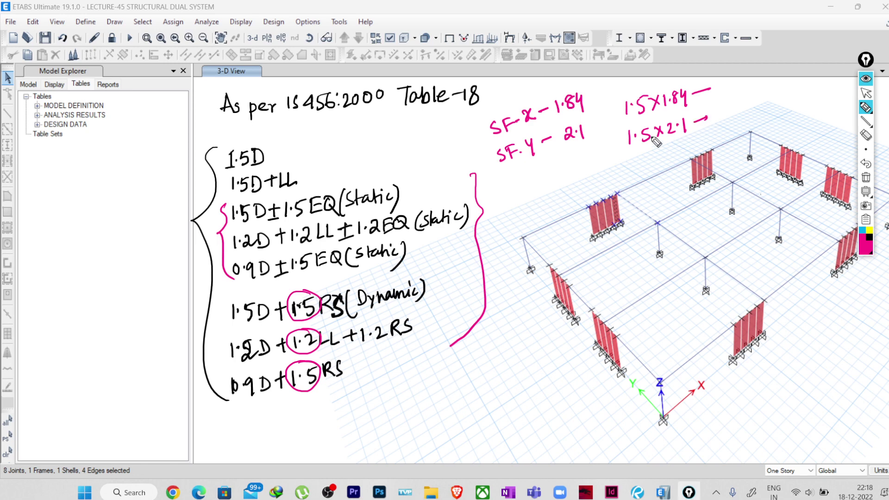
mouse_move(605, 107)
mouse_down()
mouse_move(616, 117)
mouse_move(605, 117)
mouse_move(612, 104)
mouse_up()
mouse_move(611, 136)
mouse_down()
mouse_move(615, 148)
mouse_move(616, 135)
mouse_up()
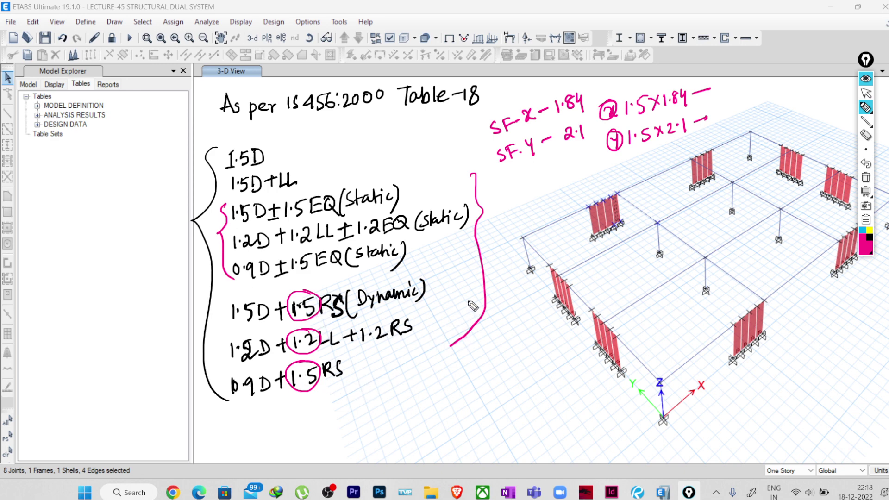
Clear the ink and scroll the Define > Load Combinations list through 2020-0.9D+1.5RSY.
click(865, 177)
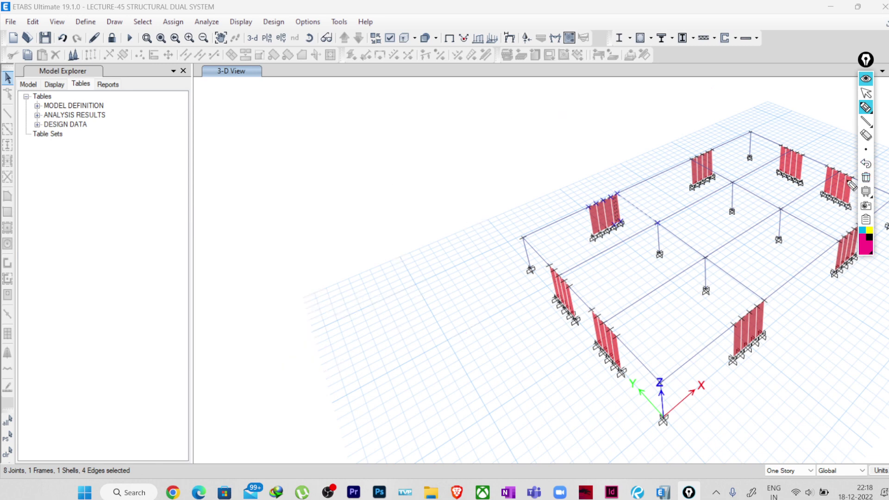
click(866, 93)
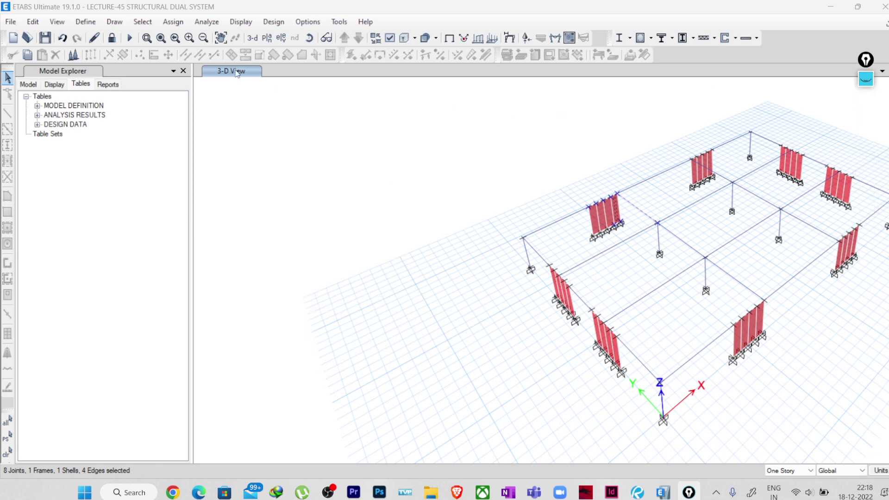
click(85, 22)
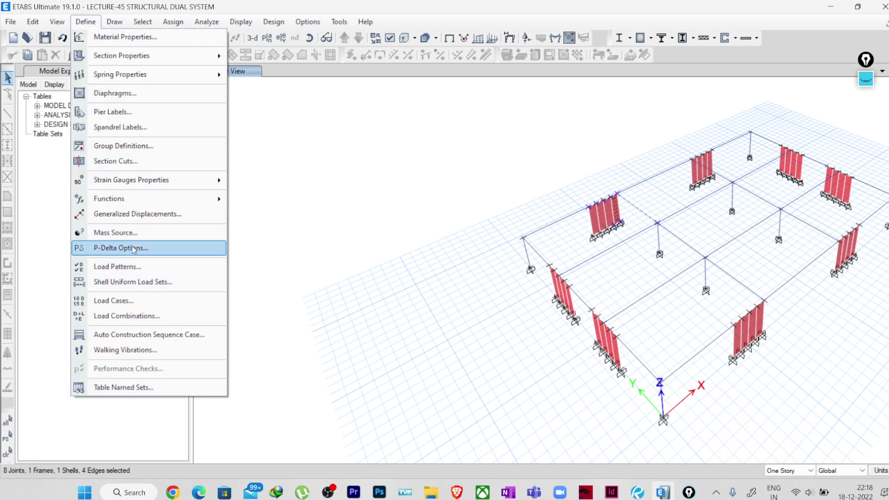
click(139, 316)
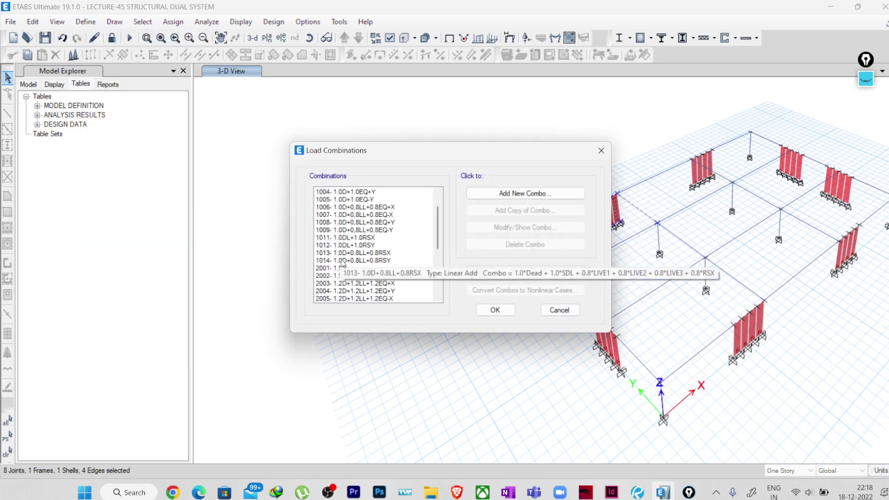
scroll(342, 278, down, 1)
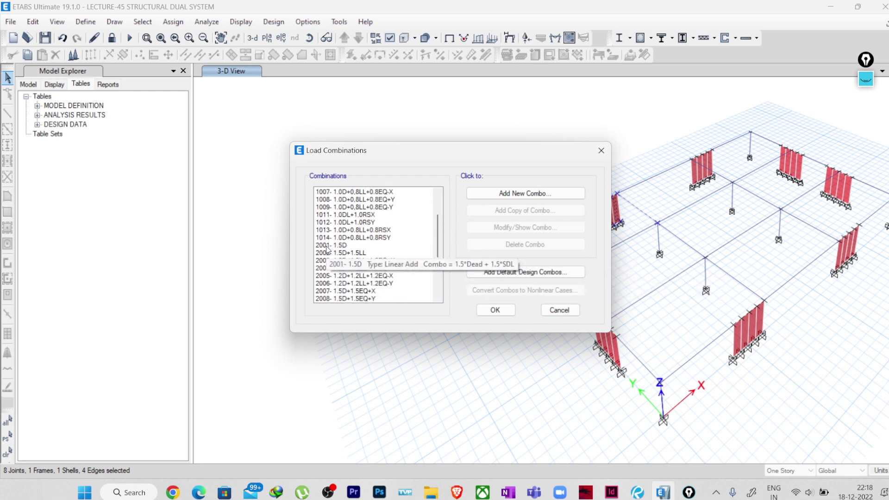
scroll(326, 230, up, 1)
scroll(327, 213, up, 2)
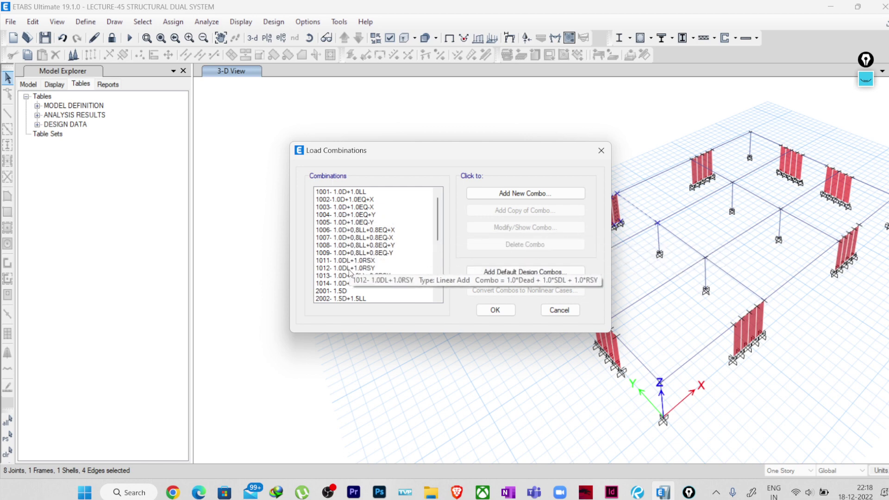
scroll(328, 263, down, 1)
scroll(328, 263, down, 1)
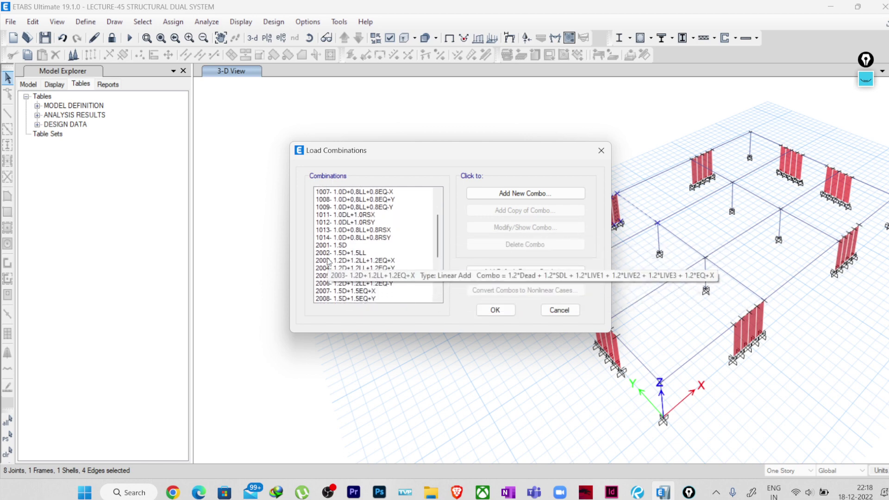
drag(325, 253, 328, 315)
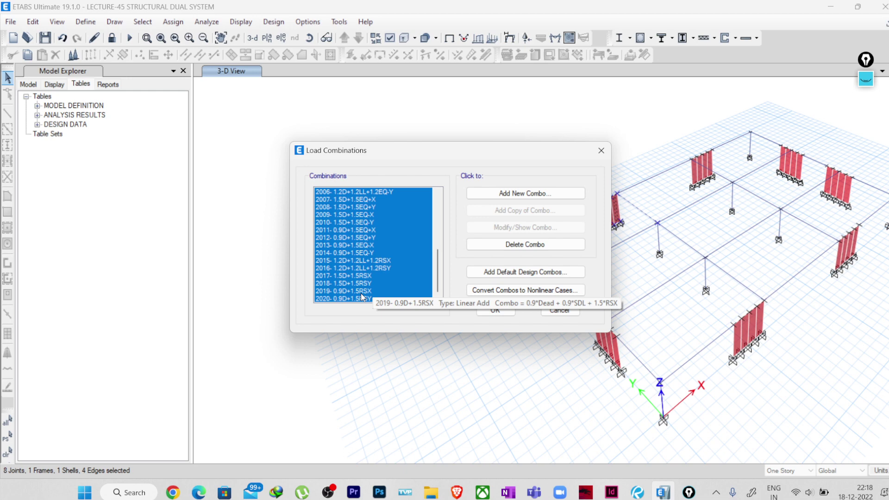
Close the Load Combinations list without changes.
click(560, 310)
scroll(282, 221, down, 3)
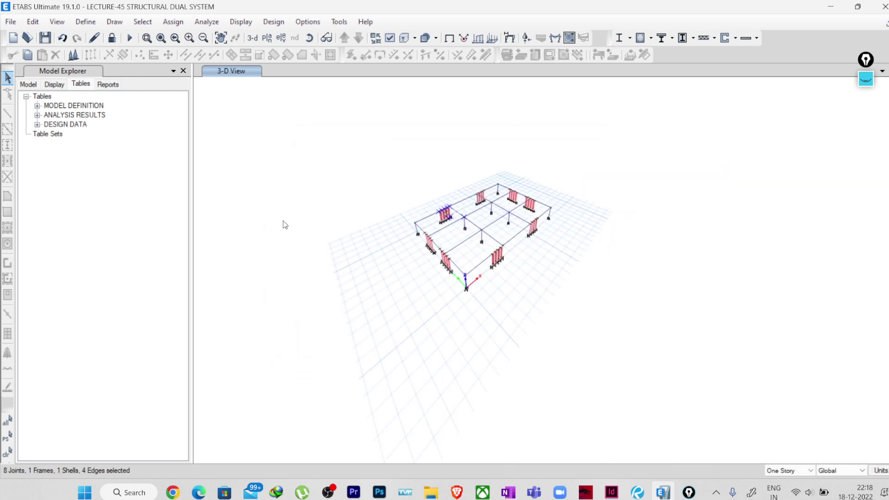
scroll(500, 214, up, 3)
Show all objects and return the model to the default 3-D view.
right_click(335, 117)
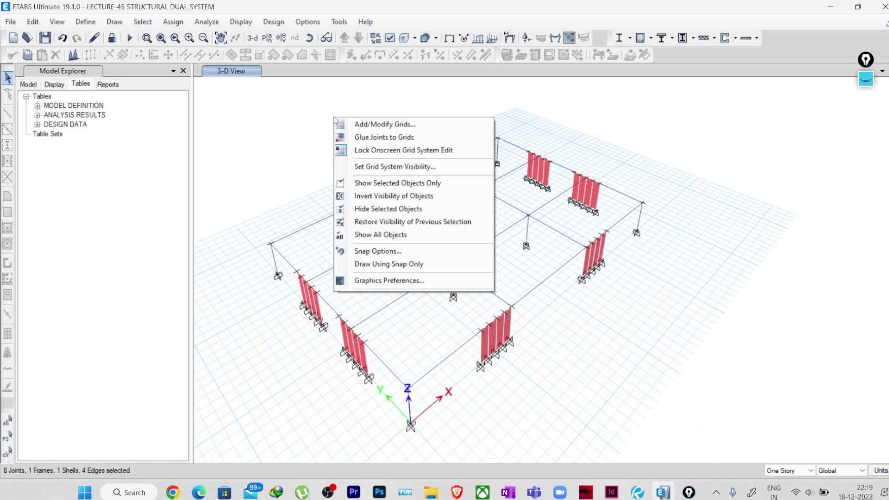
click(374, 236)
scroll(374, 253, down, 2)
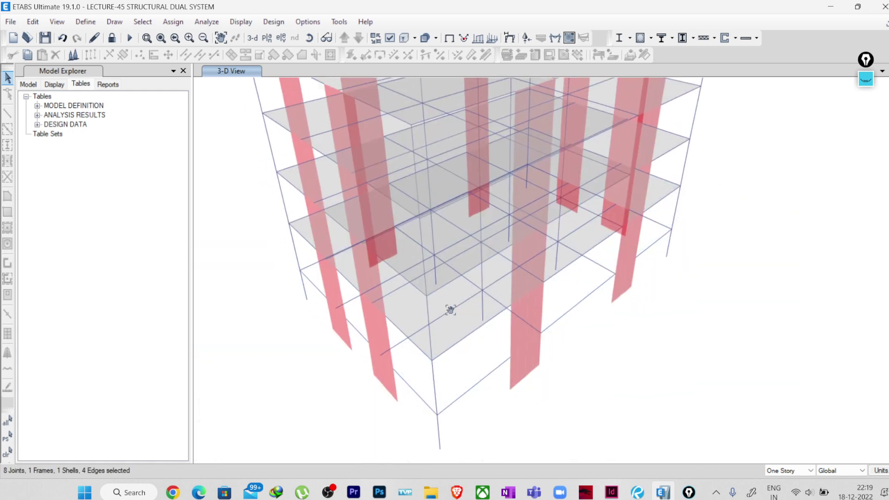
scroll(455, 339, up, 3)
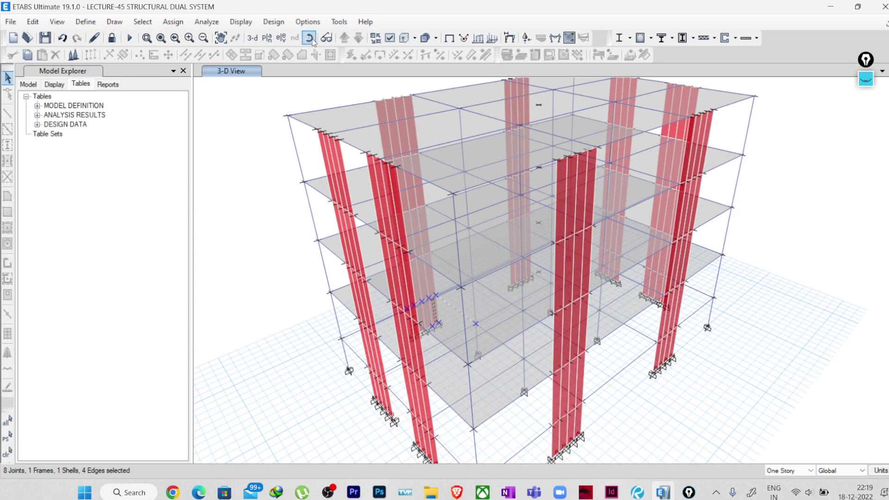
click(255, 41)
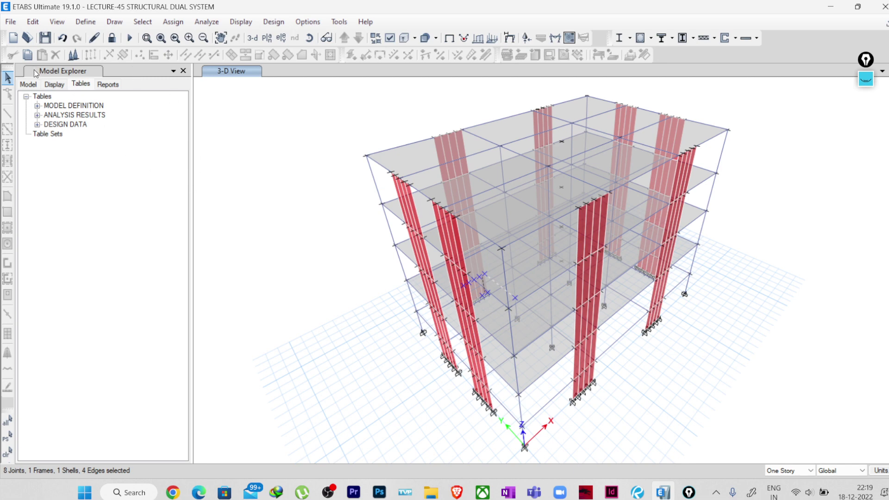
click(33, 23)
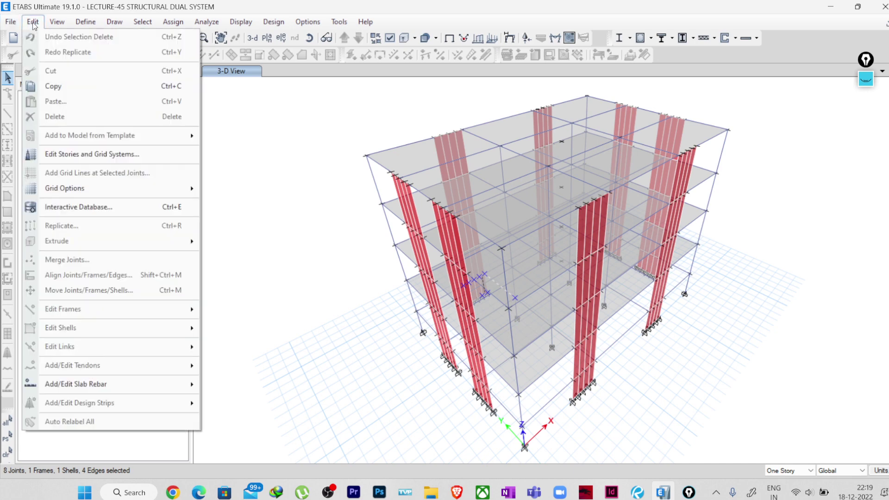
Open Load Combination Definitions in Interactive Database editing and scroll through combos 1001–2020.
click(71, 208)
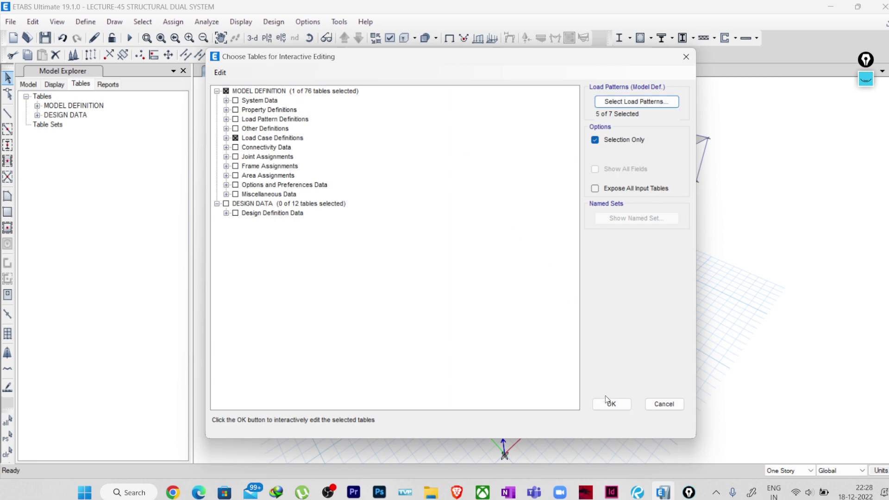
click(610, 403)
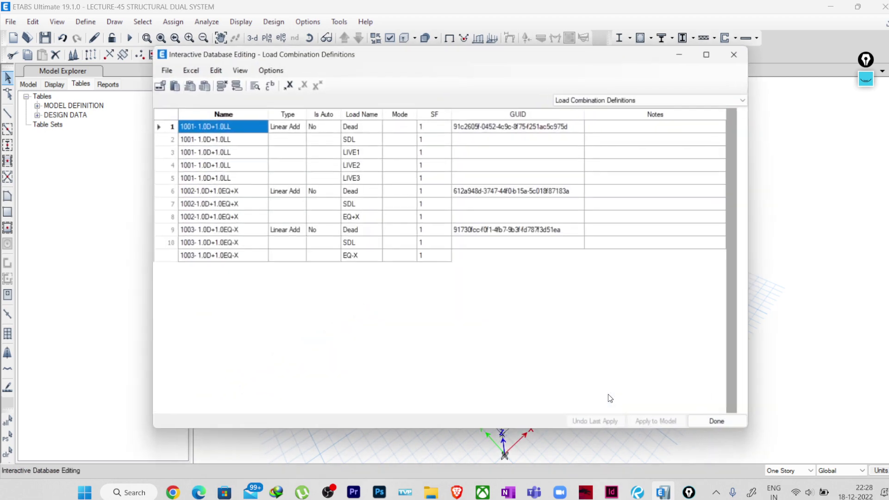
scroll(241, 195, down, 10)
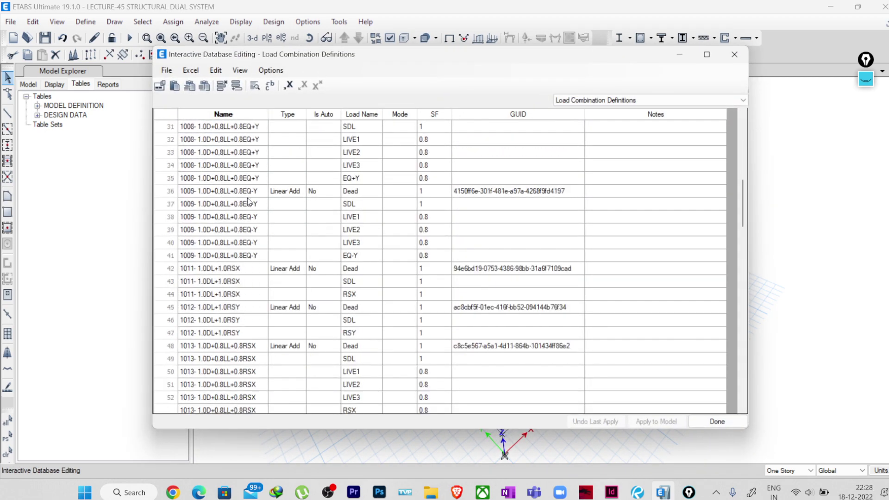
scroll(249, 202, down, 20)
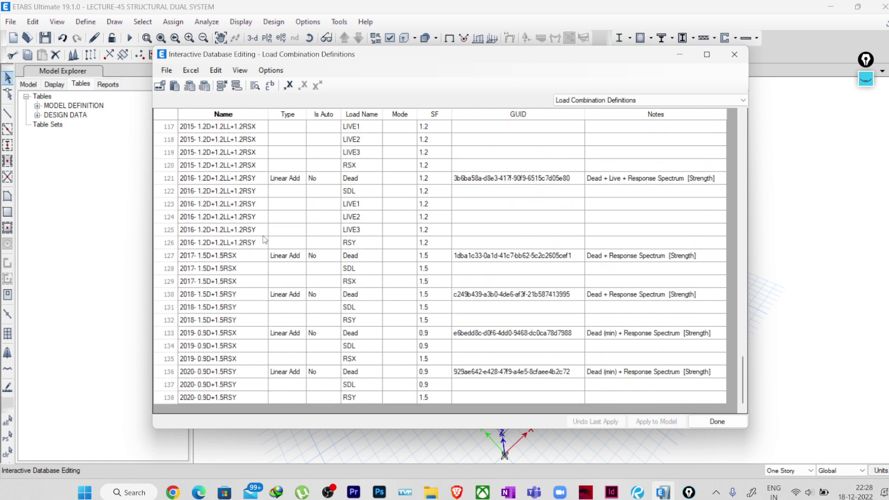
scroll(276, 298, up, 10)
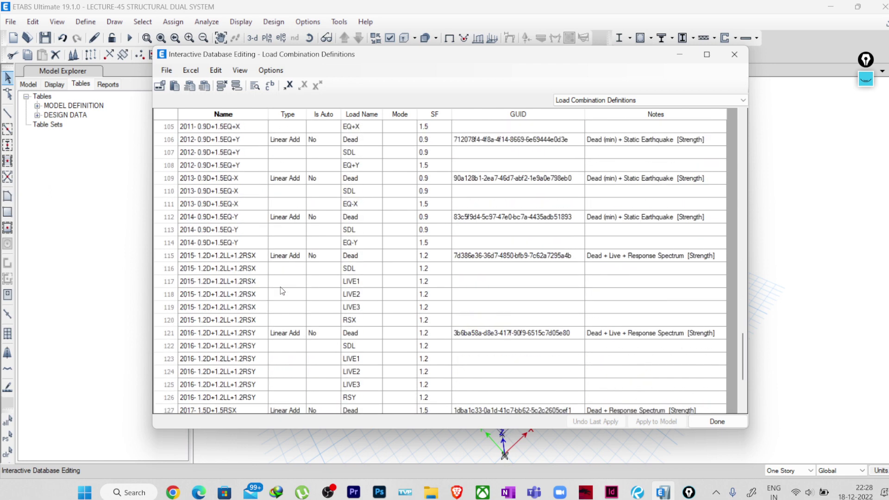
scroll(249, 249, up, 20)
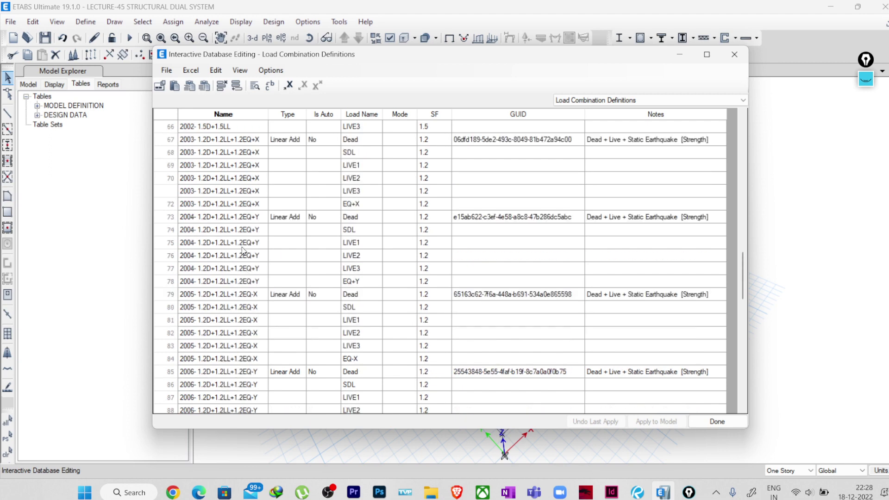
scroll(244, 252, up, 2)
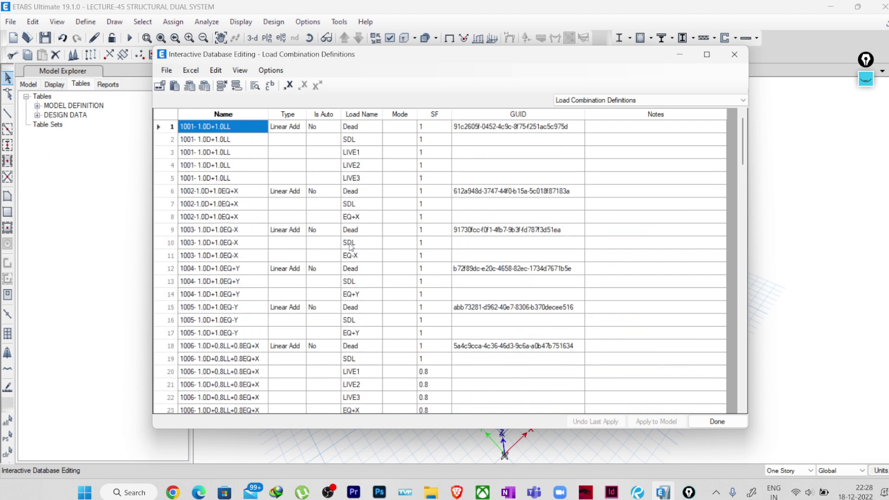
Export the Load Combination Definitions table to Excel and maximize the workbook.
click(191, 72)
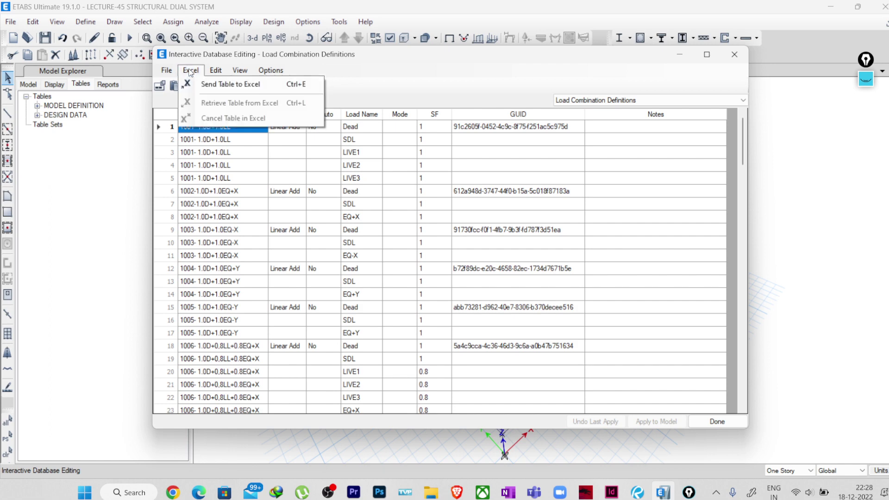
click(215, 85)
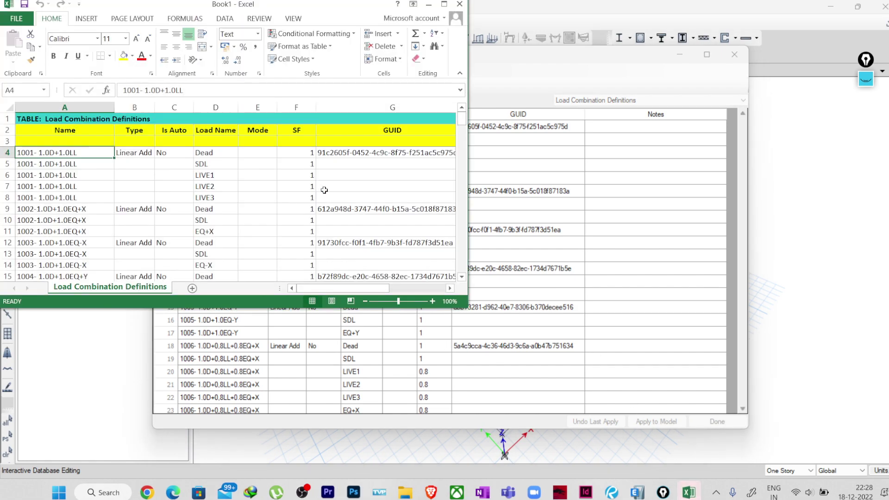
click(444, 4)
scroll(346, 235, down, 3)
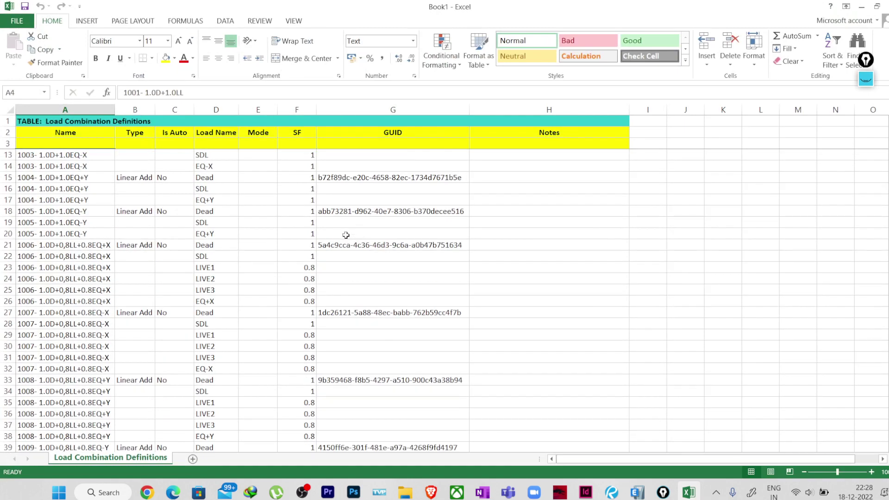
scroll(346, 234, down, 3)
Select the 2001-series combination rows from A63 through column H.
scroll(342, 242, up, 6)
scroll(324, 260, down, 4)
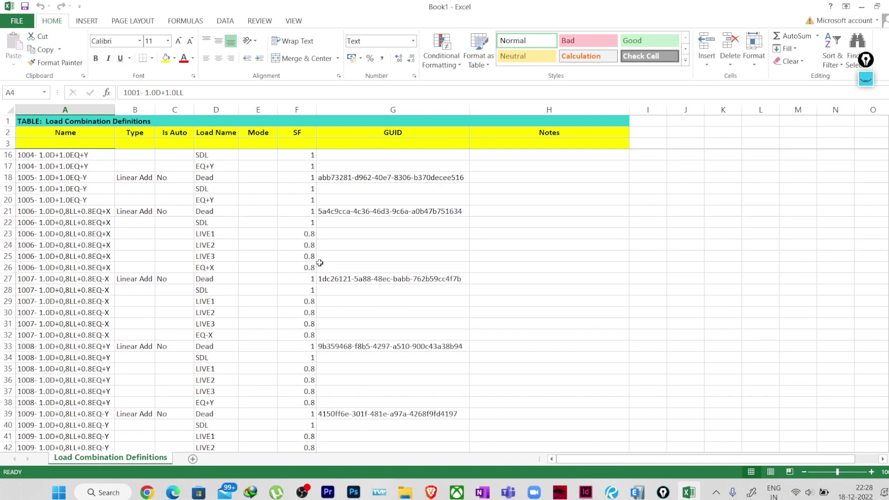
scroll(319, 263, down, 20)
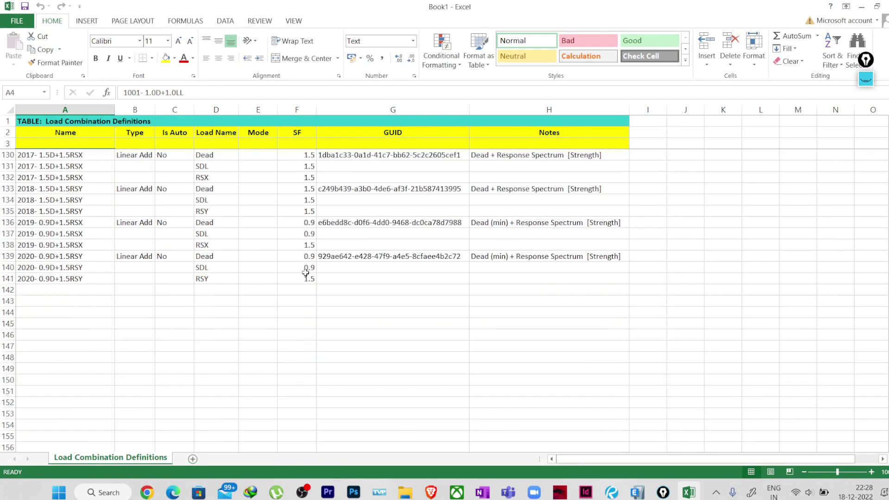
scroll(304, 266, up, 17)
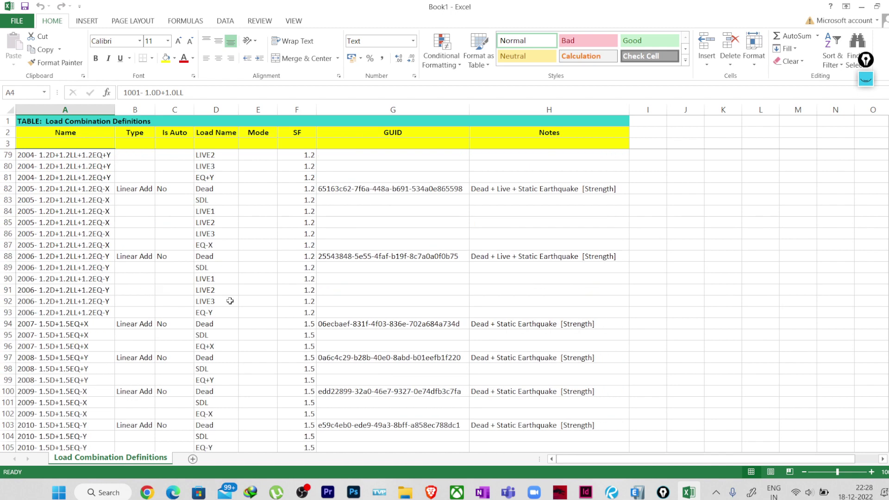
scroll(230, 301, up, 6)
scroll(228, 268, down, 5)
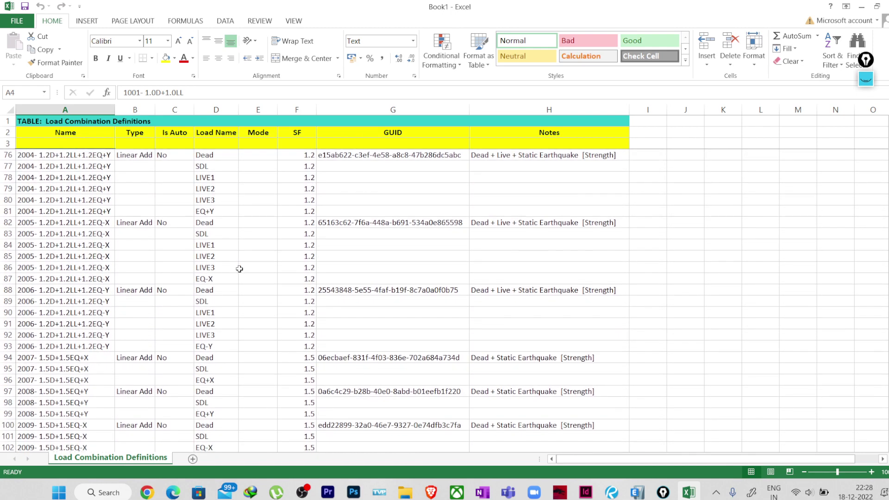
scroll(134, 296, down, 2)
scroll(70, 302, up, 10)
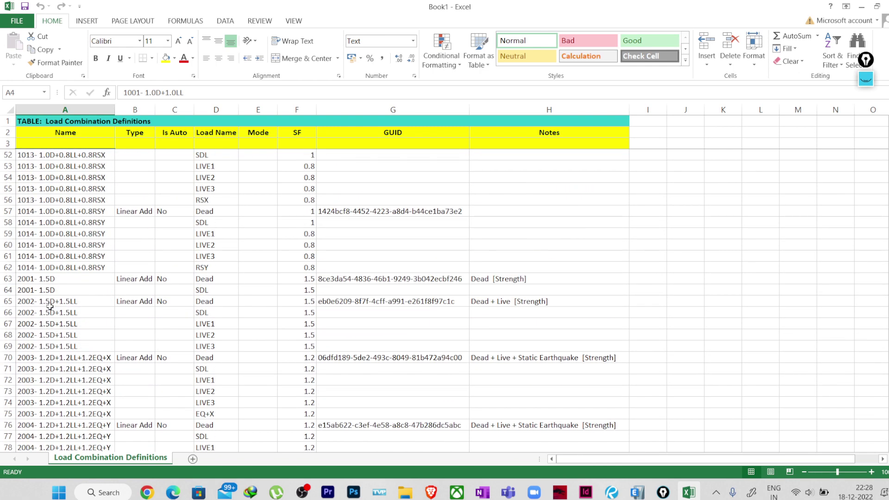
drag(17, 280, 516, 252)
scroll(273, 358, up, 4)
scroll(273, 358, up, 20)
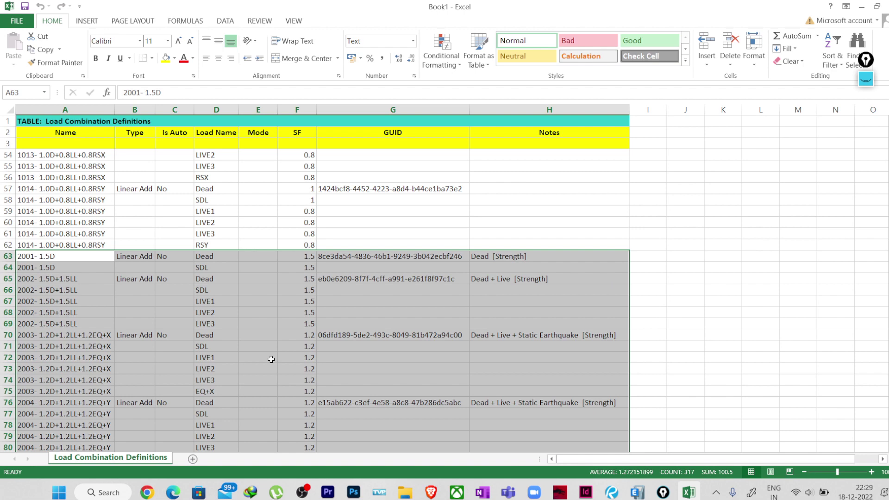
Copy the selected rows and start a new blank Excel workbook.
key(ctrl+c)
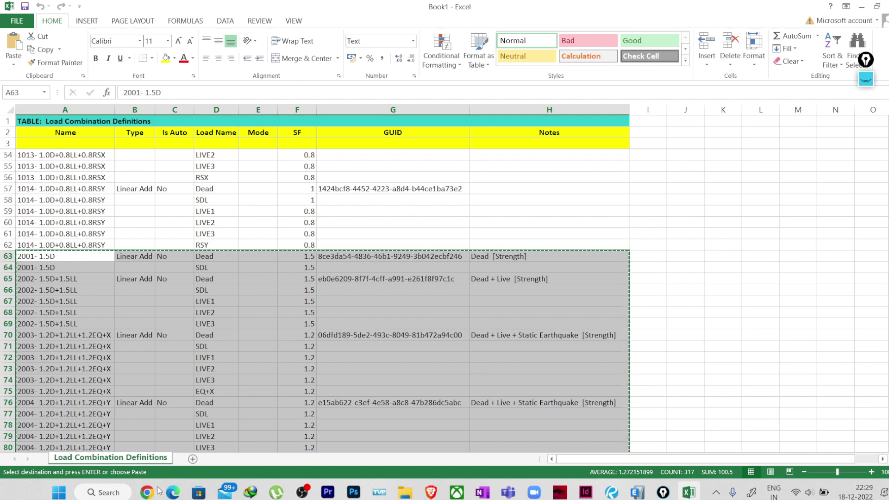
click(116, 492)
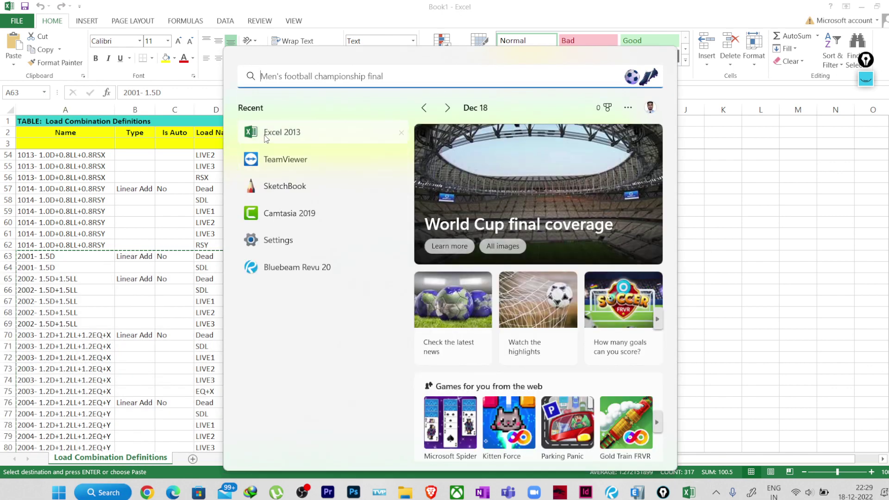
click(266, 136)
click(270, 160)
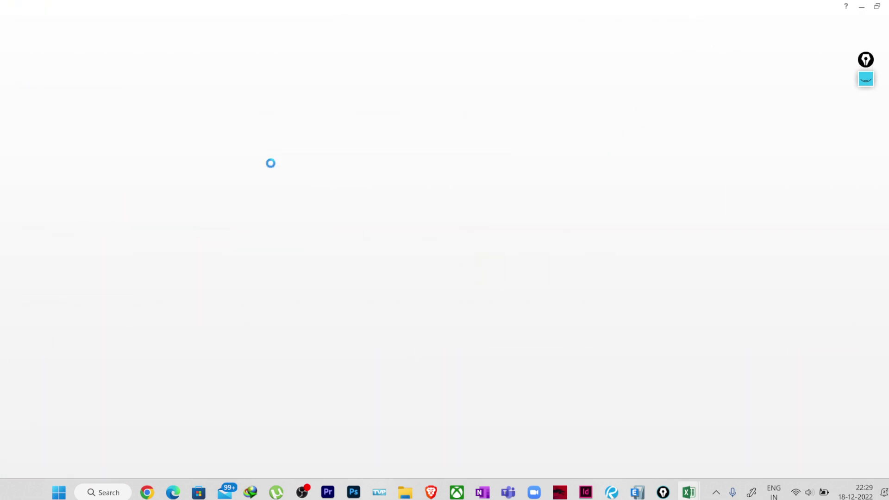
Paste the combination rows at A2 and widen column A to fit the names.
click(40, 134)
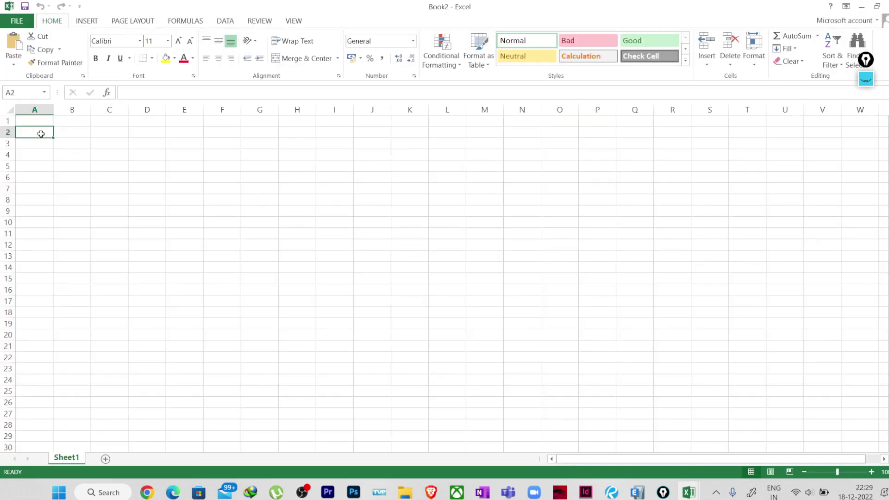
key(ctrl+v)
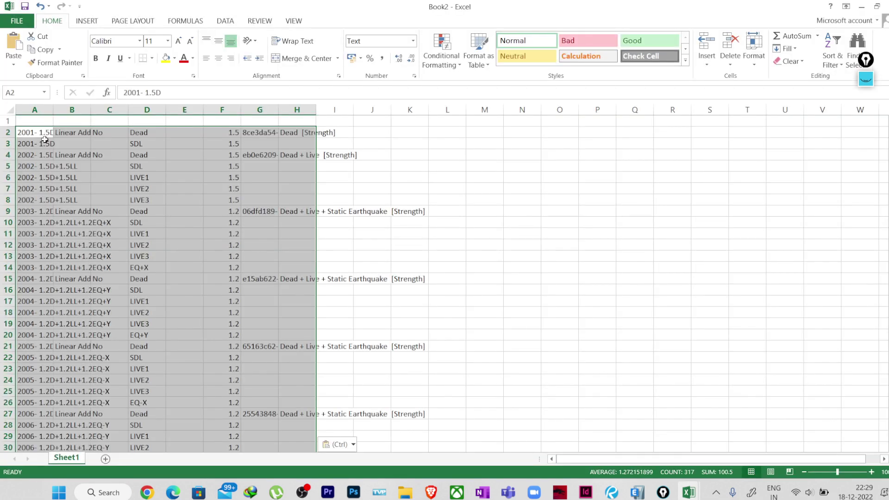
click(514, 186)
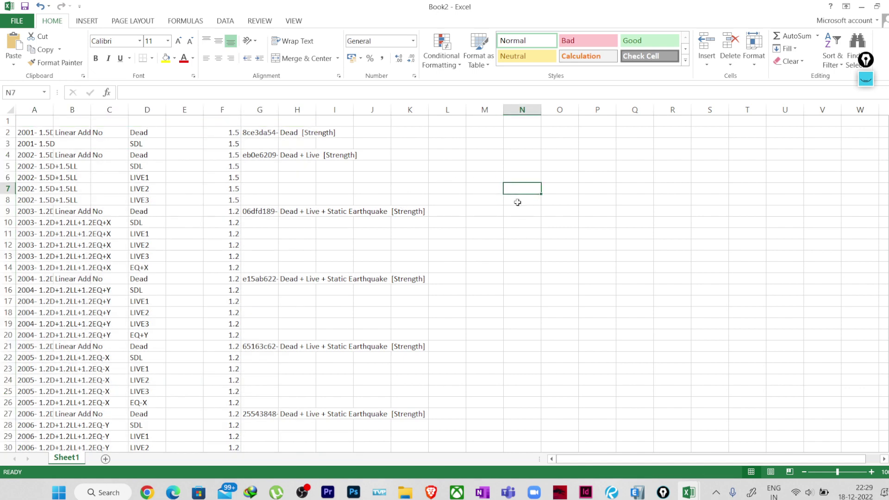
drag(53, 109, 173, 110)
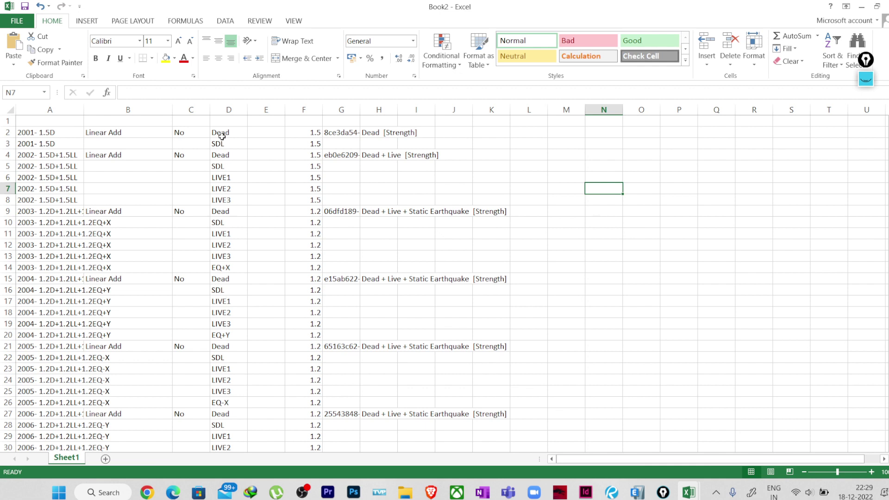
drag(38, 120, 420, 118)
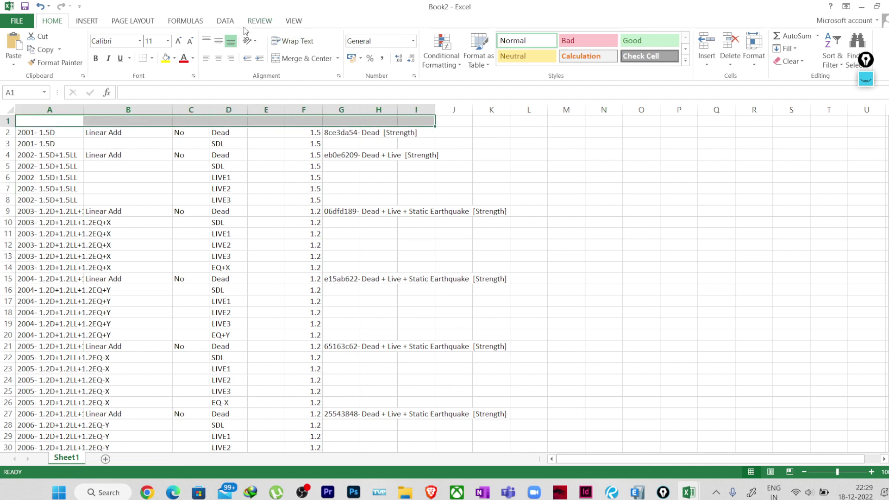
Turn on Data > Filter using row 2 as the header row.
click(226, 21)
click(292, 46)
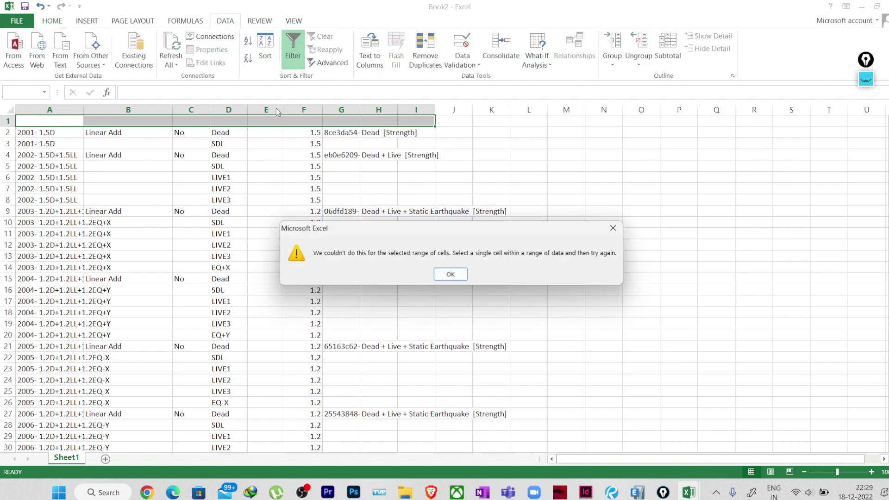
click(450, 278)
drag(30, 133, 408, 137)
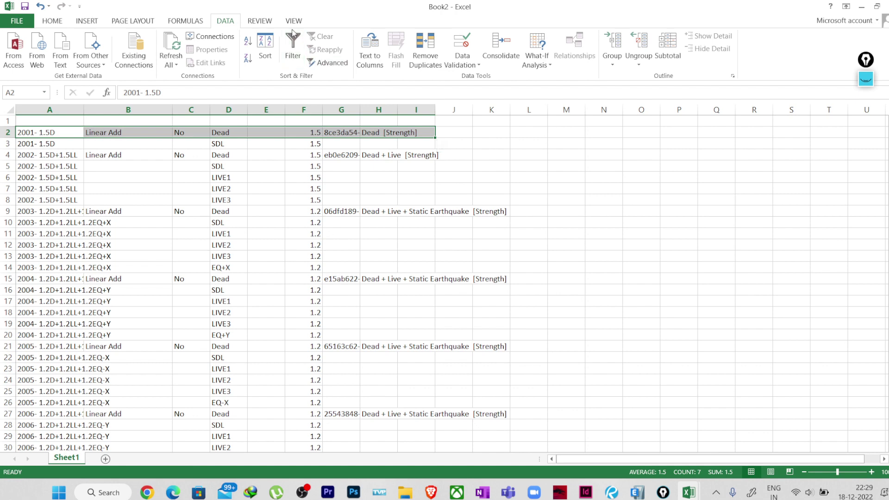
click(293, 46)
click(270, 163)
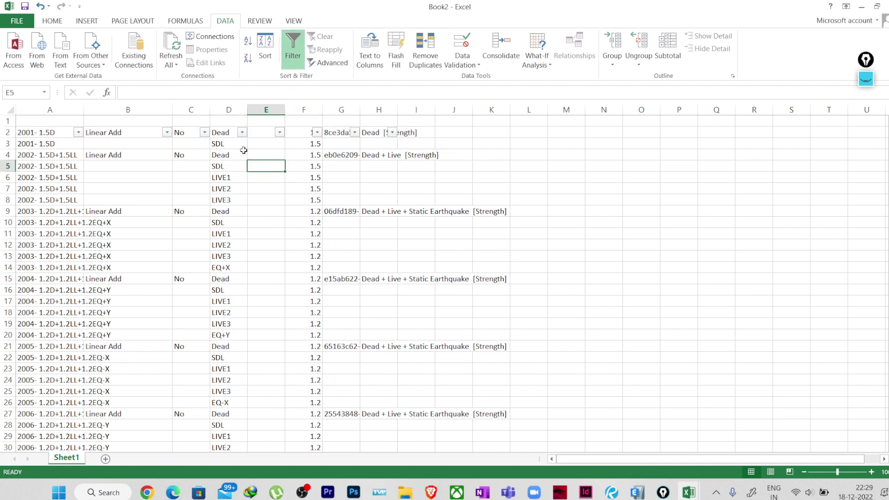
Filter the load name column to show only RSX and RSY rows.
click(241, 133)
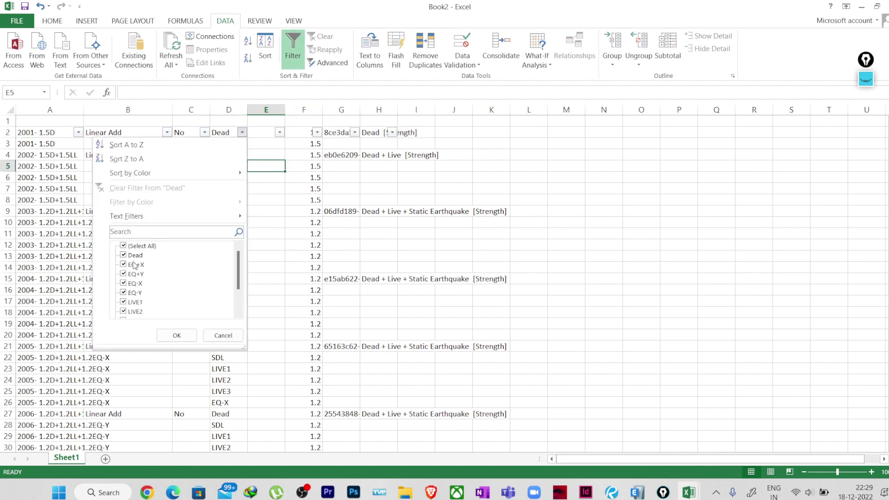
click(135, 246)
scroll(144, 295, down, 1)
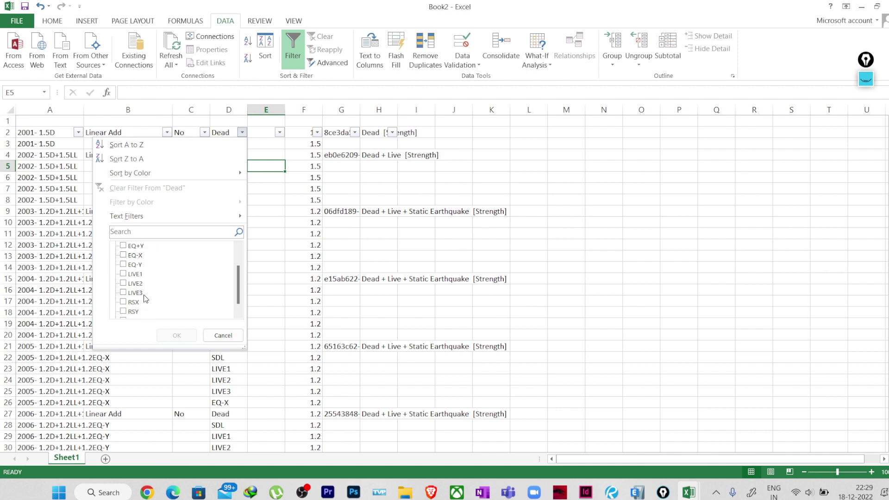
click(133, 302)
click(133, 312)
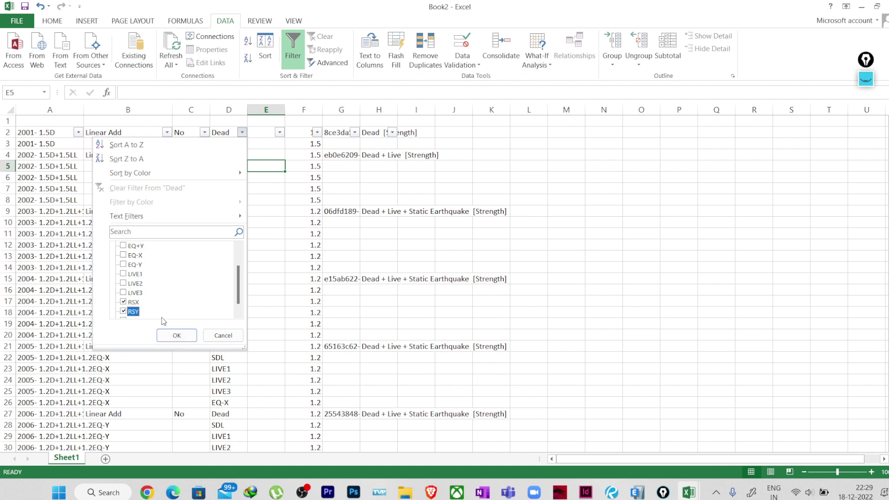
click(177, 336)
click(287, 290)
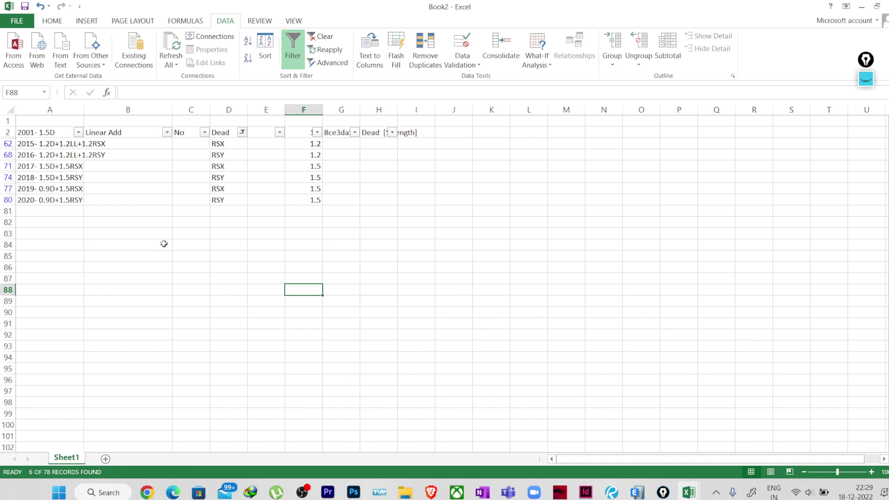
click(226, 133)
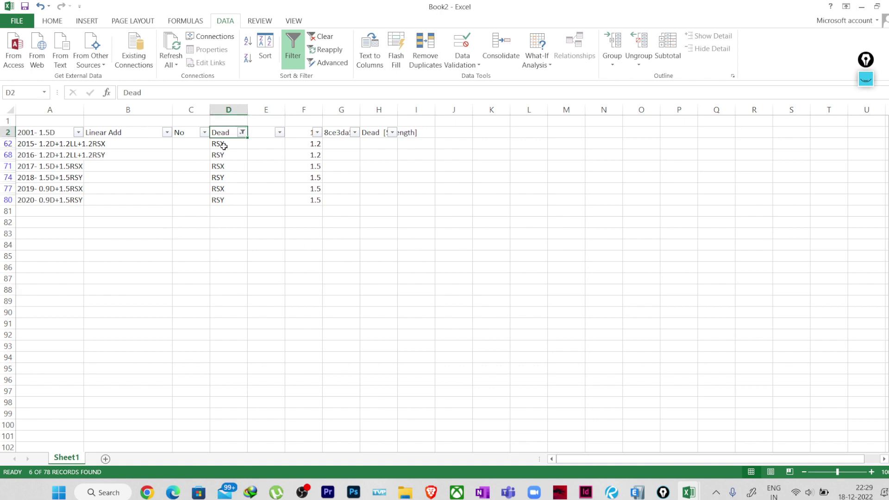
click(309, 144)
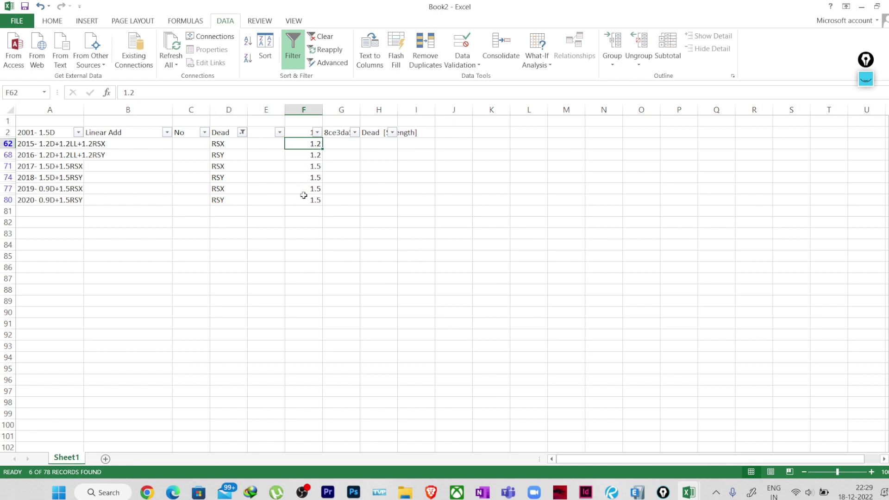
With the pen, handwrite the X scale factor 1.84 beside the table.
click(865, 79)
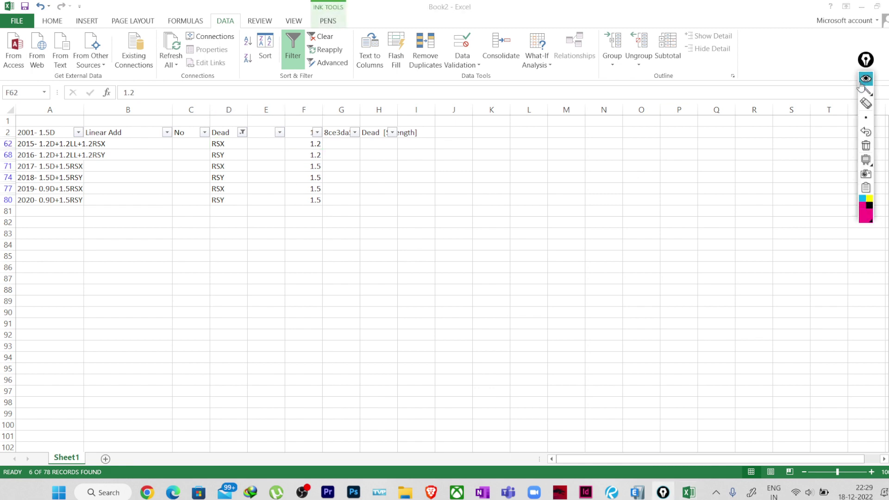
click(865, 107)
mouse_move(538, 191)
mouse_down()
mouse_move(550, 194)
mouse_move(567, 169)
mouse_up()
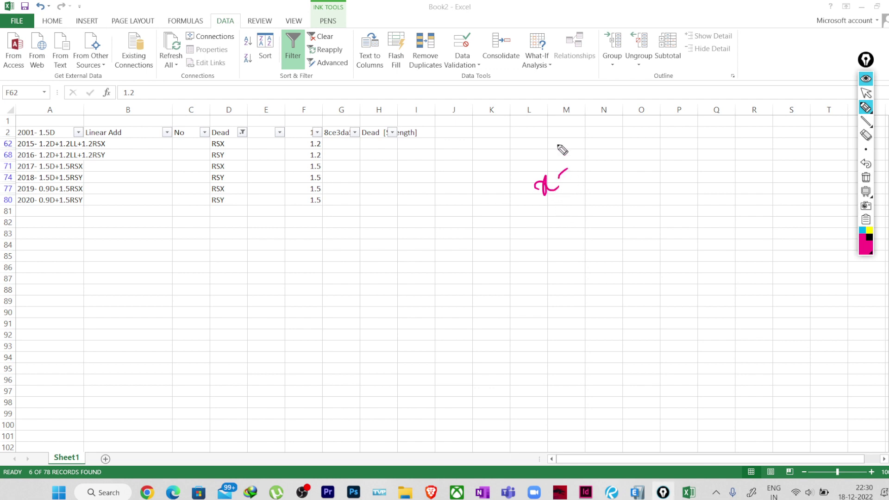
drag(565, 220, 560, 212)
drag(568, 209, 573, 212)
drag(577, 197, 593, 212)
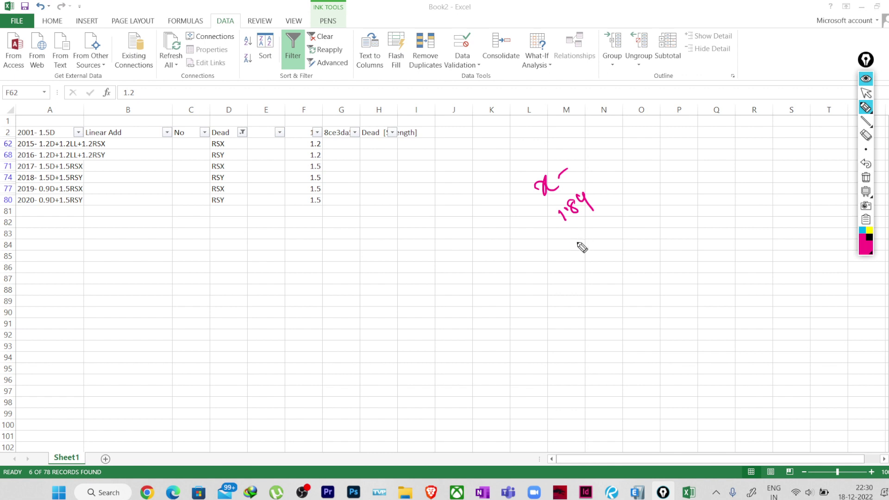
Handwrite 1.2×1.84 = 2.208 and 1.5×1.84 = 2.76 below it.
mouse_move(569, 251)
mouse_down()
mouse_move(565, 261)
mouse_move(573, 252)
mouse_up()
mouse_move(577, 245)
mouse_down()
mouse_move(597, 248)
mouse_move(593, 240)
mouse_up()
mouse_move(604, 223)
mouse_down()
mouse_move(605, 234)
mouse_move(616, 226)
mouse_up()
mouse_move(624, 214)
mouse_down()
mouse_move(620, 222)
mouse_move(635, 205)
mouse_up()
mouse_move(633, 207)
mouse_down()
mouse_move(637, 217)
mouse_move(649, 191)
mouse_up()
drag(665, 190, 672, 185)
click(672, 176)
mouse_move(677, 163)
mouse_down()
mouse_move(686, 170)
mouse_move(700, 148)
mouse_up()
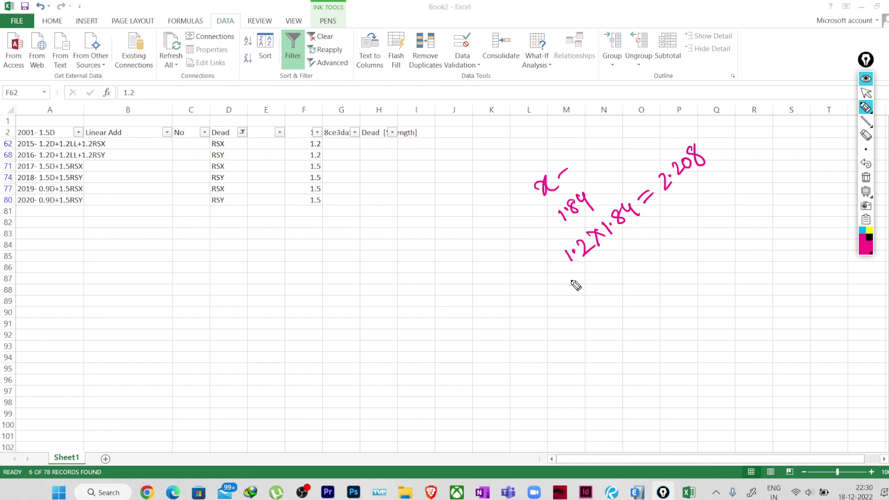
mouse_move(582, 285)
mouse_down()
mouse_move(586, 298)
mouse_move(595, 284)
mouse_move(602, 299)
mouse_move(675, 241)
mouse_move(692, 204)
mouse_move(722, 183)
mouse_move(706, 223)
mouse_up()
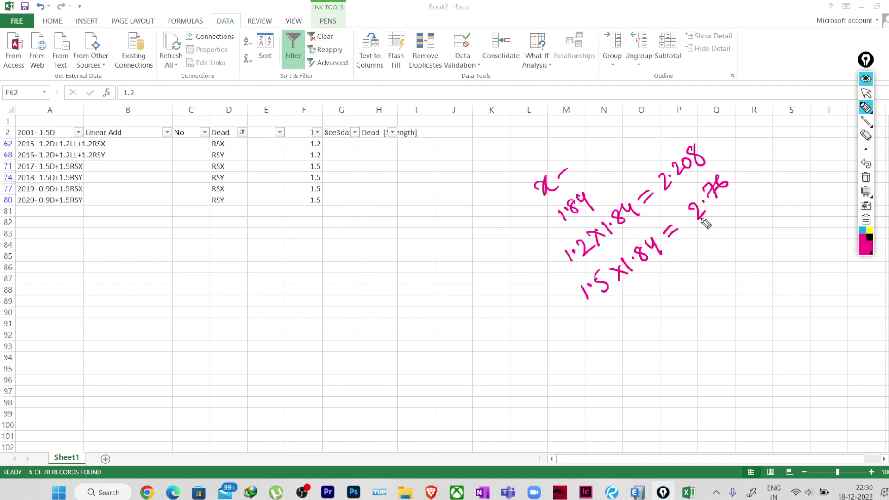
click(866, 93)
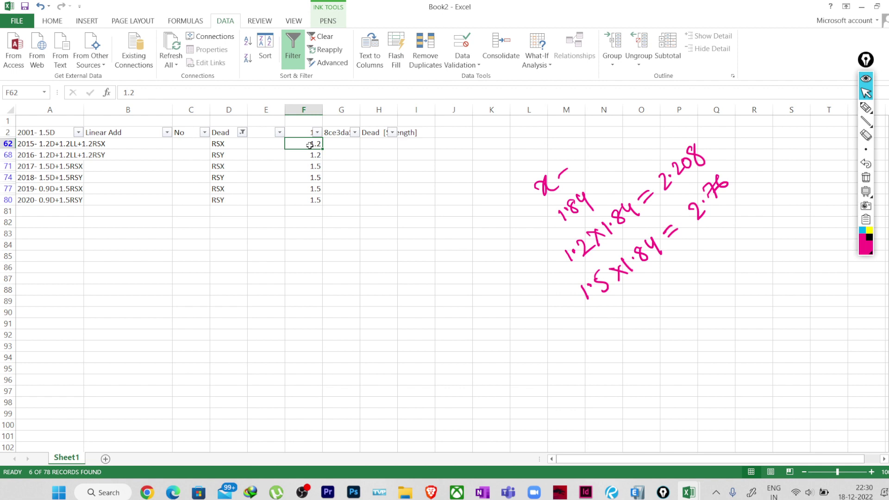
Set F62's RSX factor to 2.208 and change 1.2 to 2.208 in A62's name.
text(2.2)
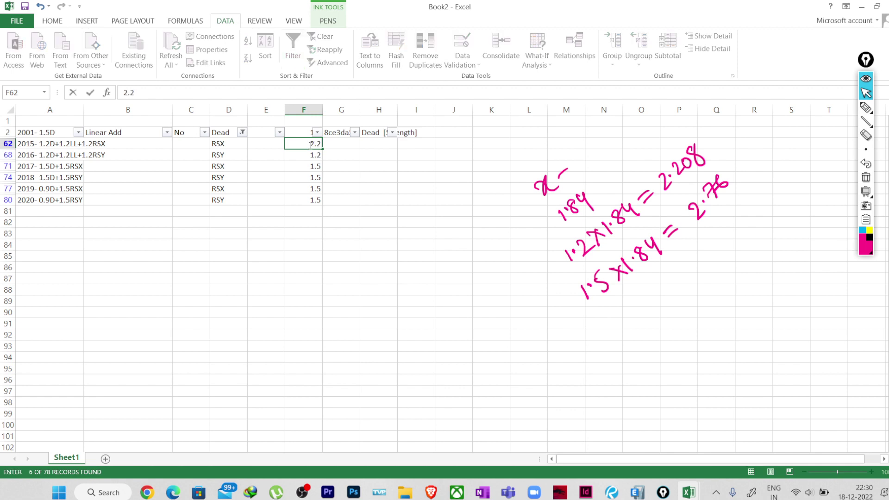
text(08)
click(90, 145)
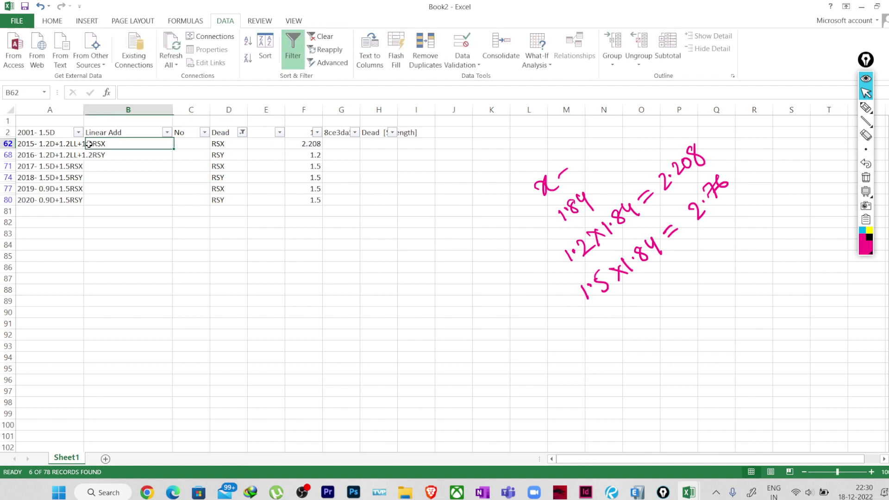
click(44, 146)
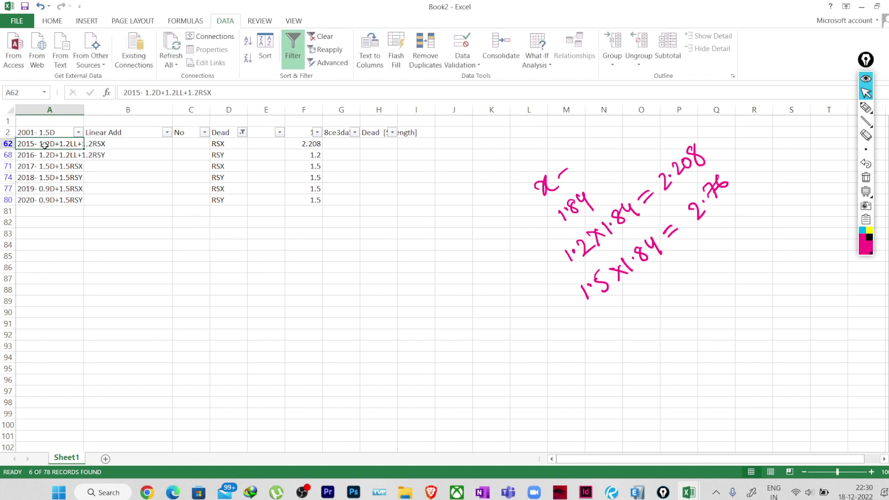
click(195, 93)
drag(195, 94, 187, 94)
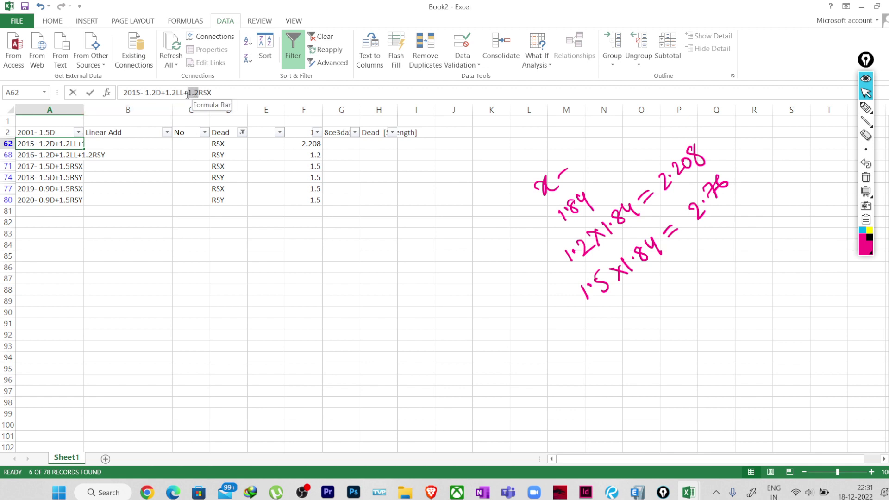
text(2)
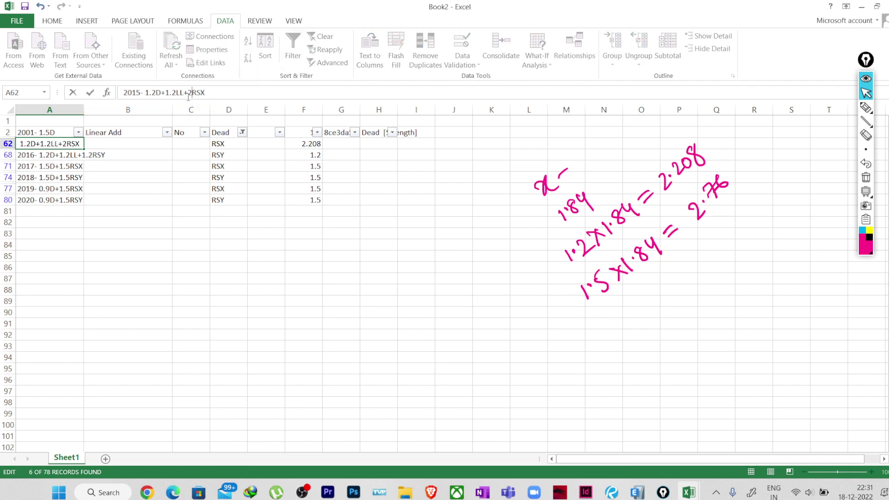
text(.208)
click(214, 255)
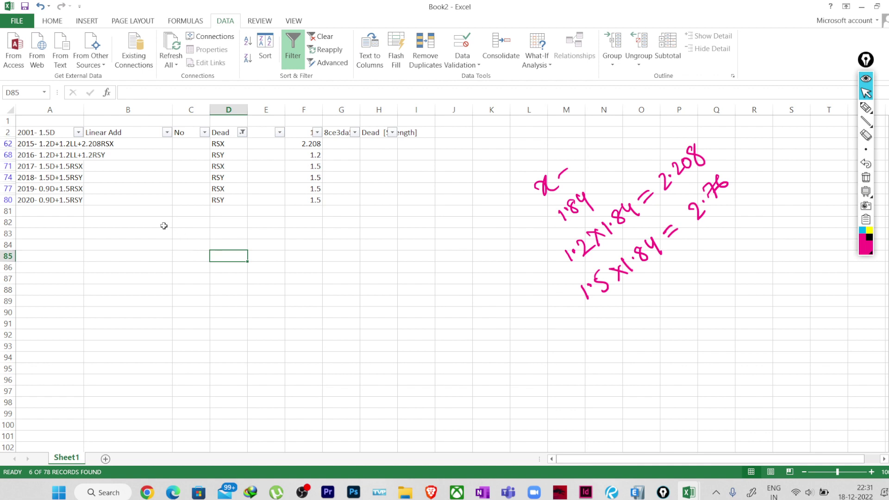
Renumber combination 2015 in A62 to 3015.
click(63, 141)
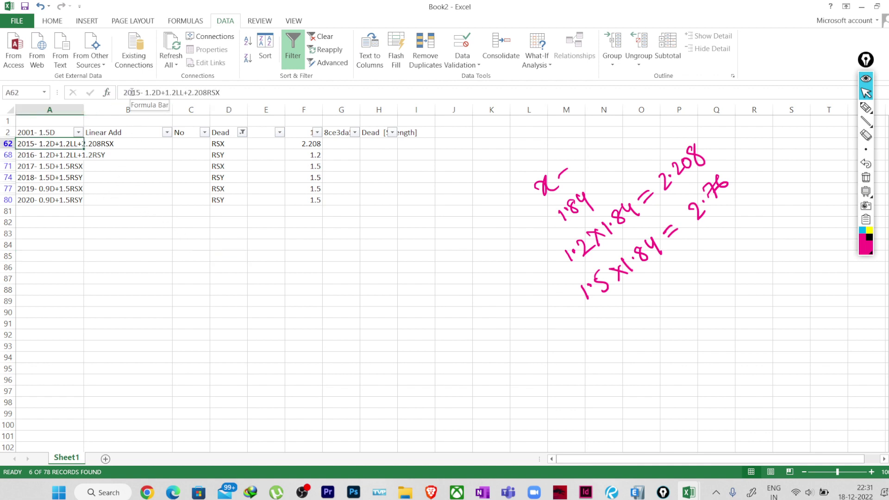
drag(135, 95, 122, 93)
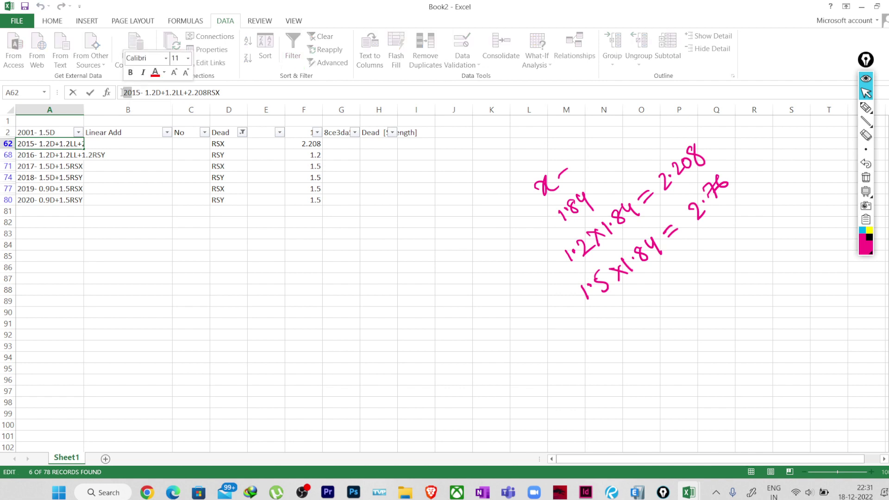
text(3)
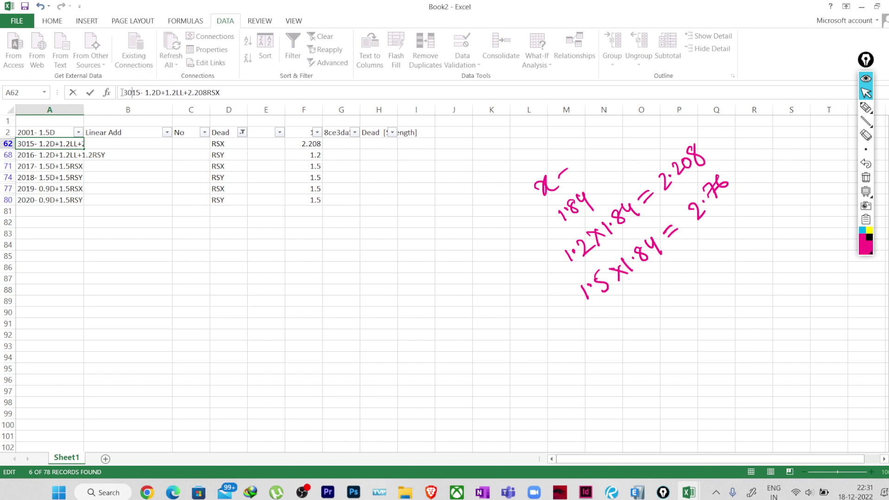
key(Return)
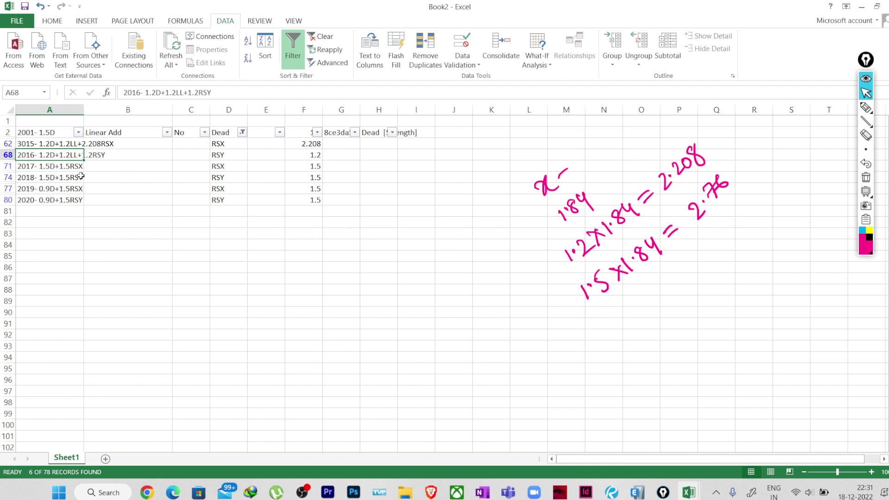
Set combination 2017's factor in F71 to 2.76 and renumber it 3017.
click(217, 169)
click(69, 169)
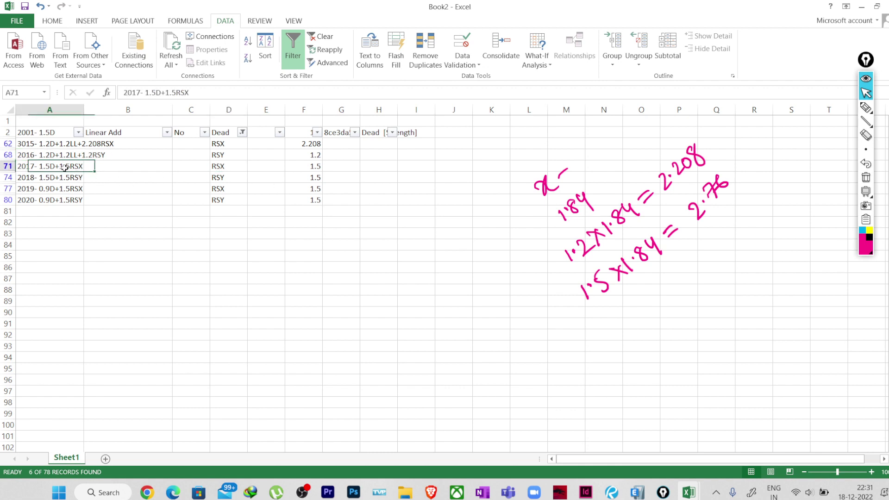
click(302, 168)
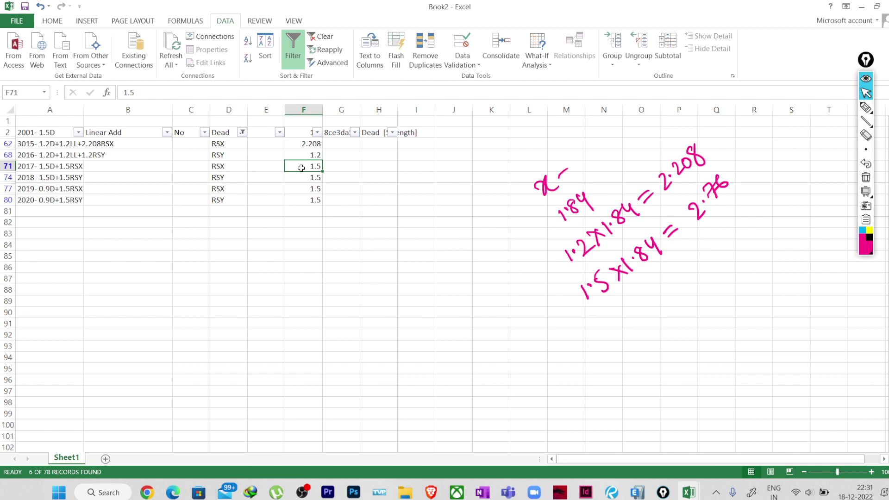
text(2.7)
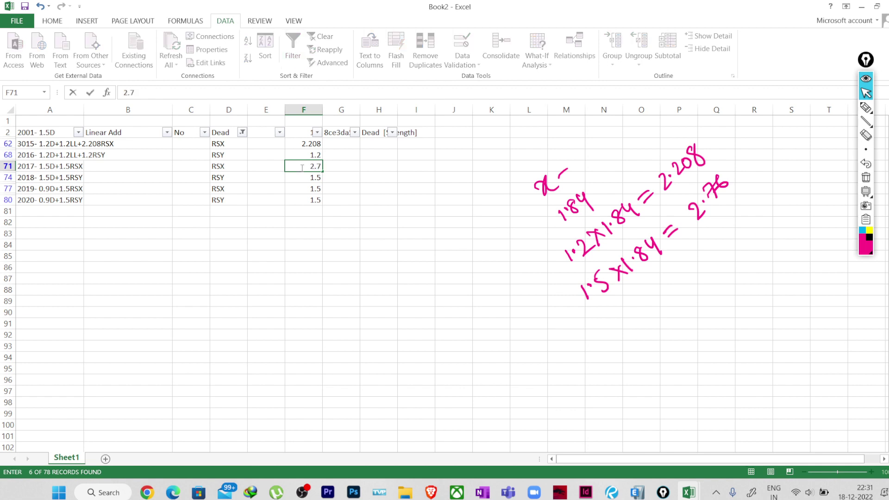
text(6)
key(Return)
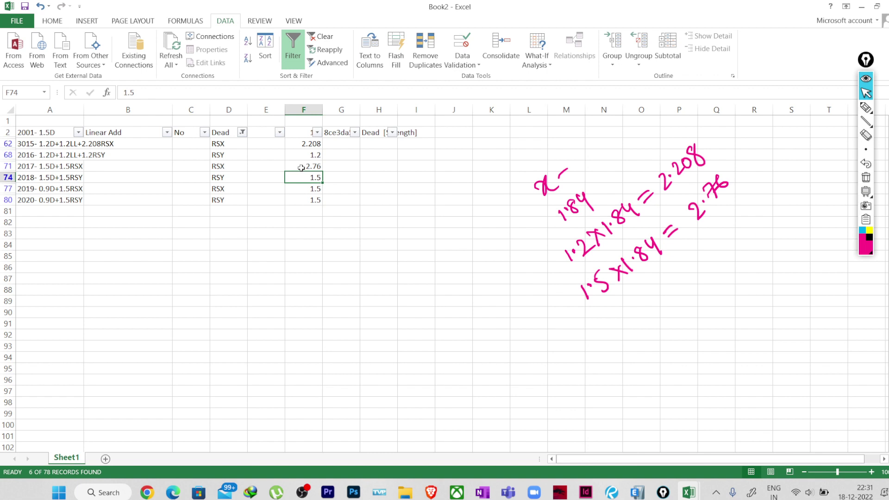
click(50, 168)
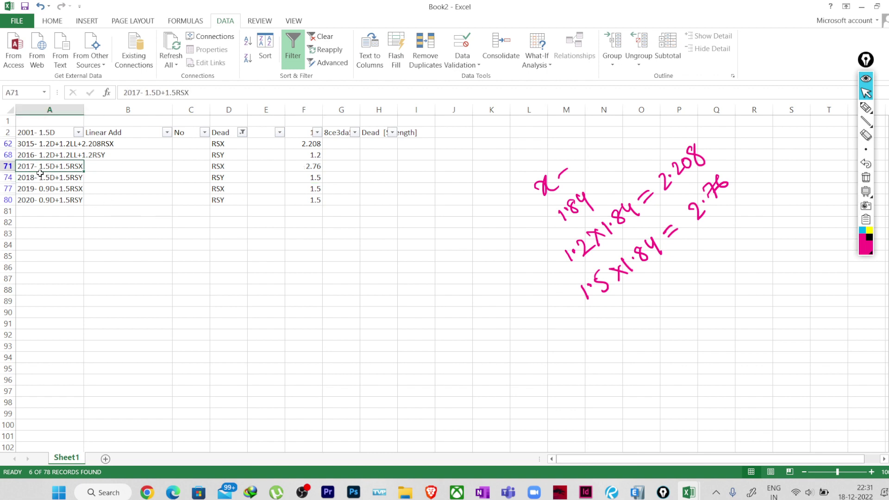
click(124, 93)
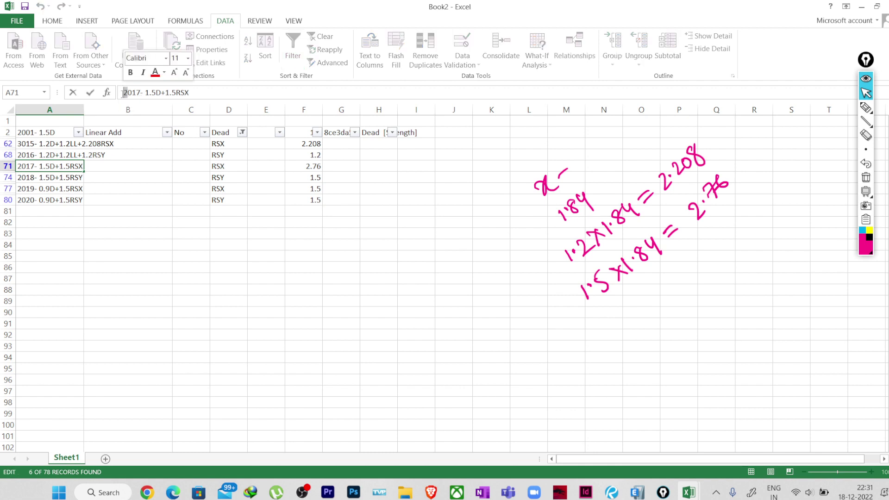
text(3)
key(Return)
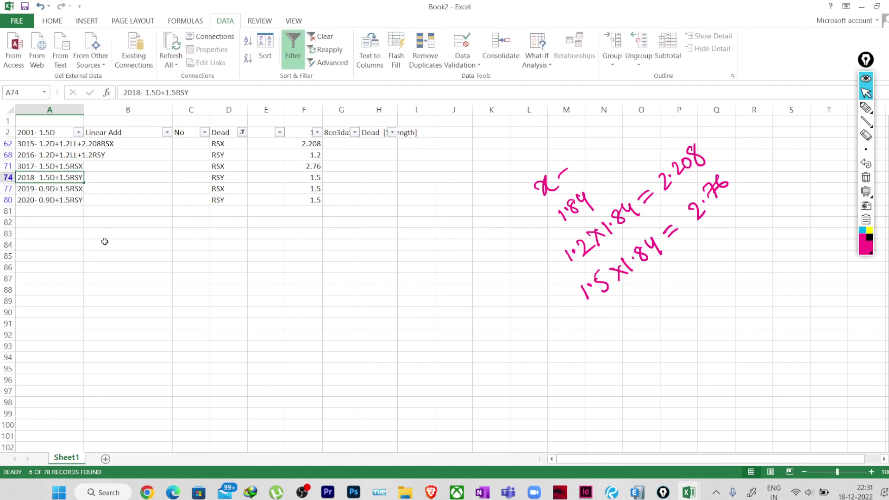
Set combination 2019's factor in F77 to 2.76 and renumber it 3019.
click(45, 156)
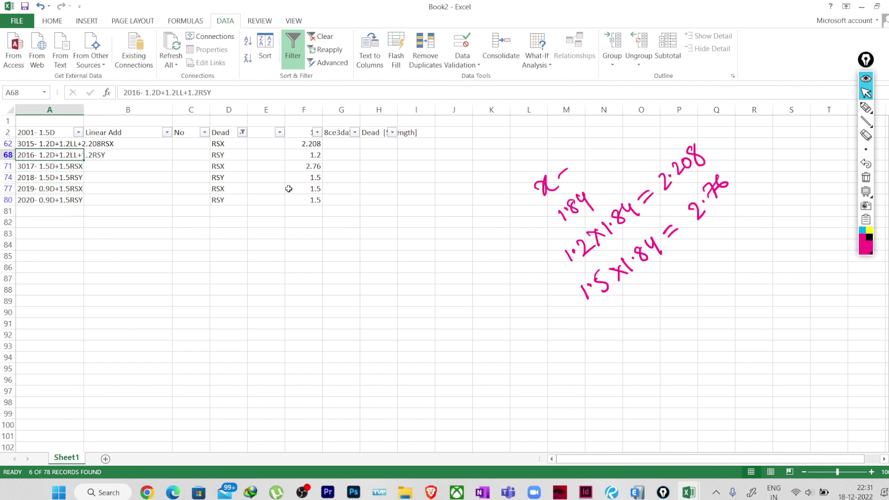
click(74, 190)
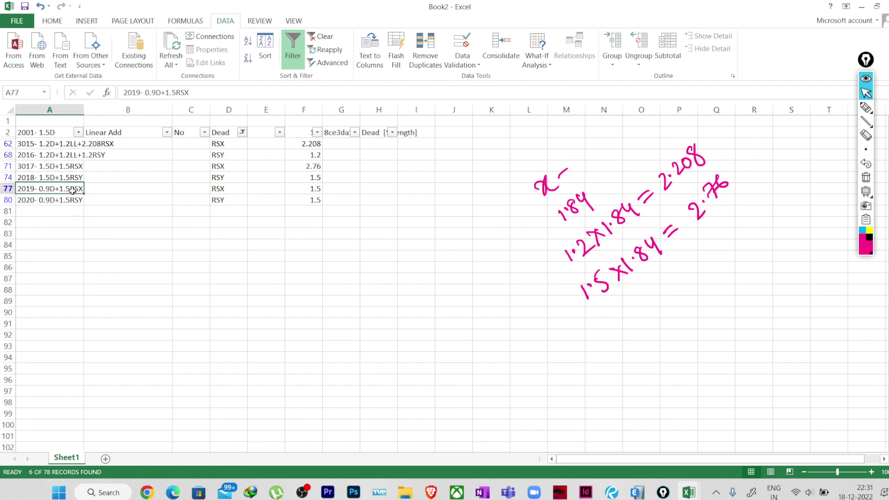
click(310, 191)
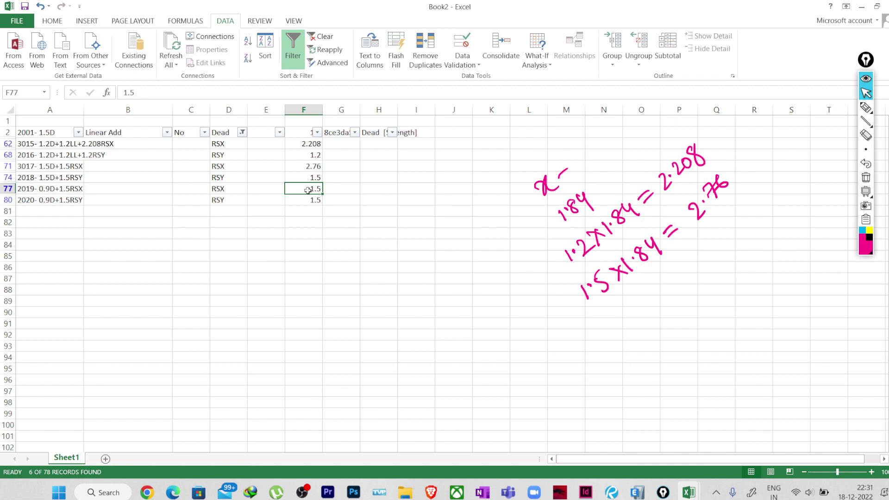
double_click(319, 190)
double_click(322, 190)
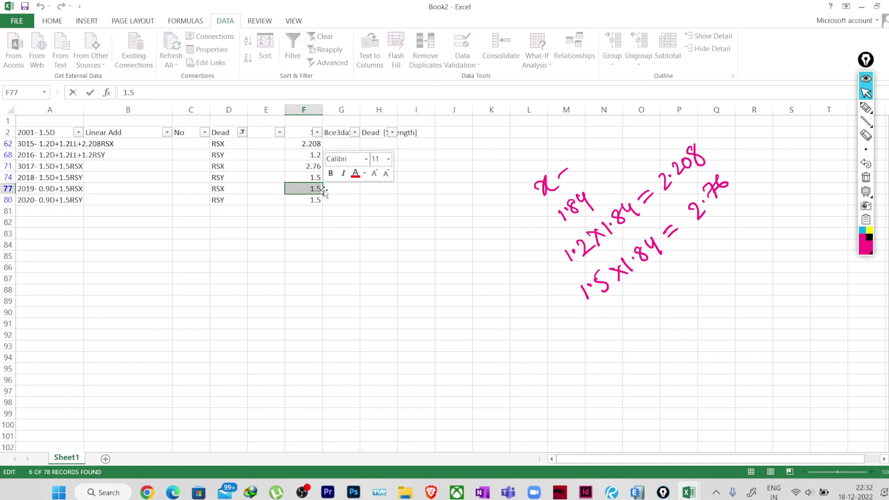
text(2.76)
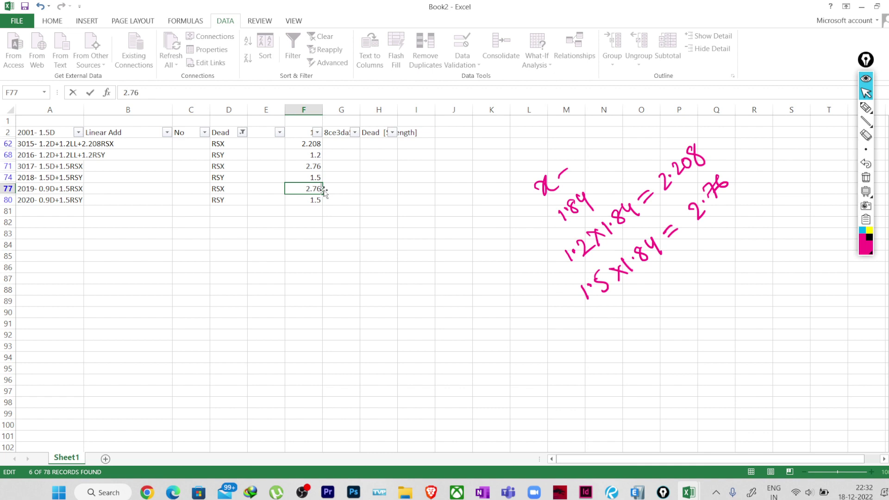
key(Return)
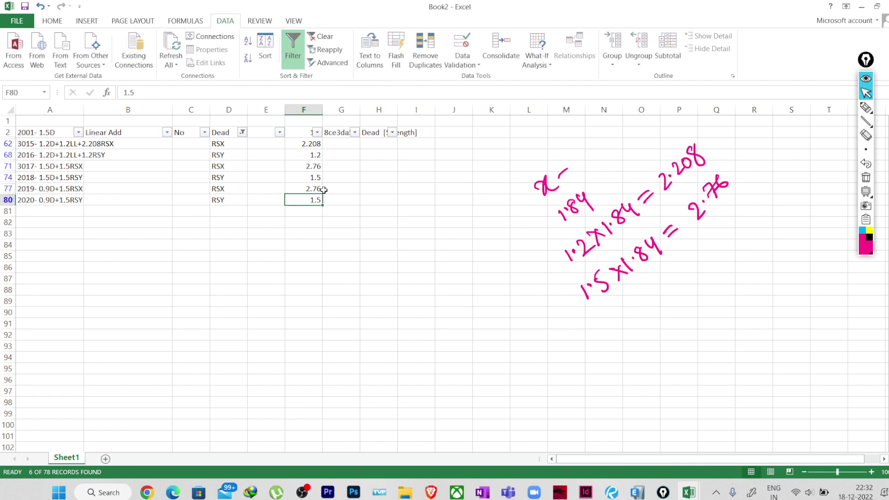
click(27, 189)
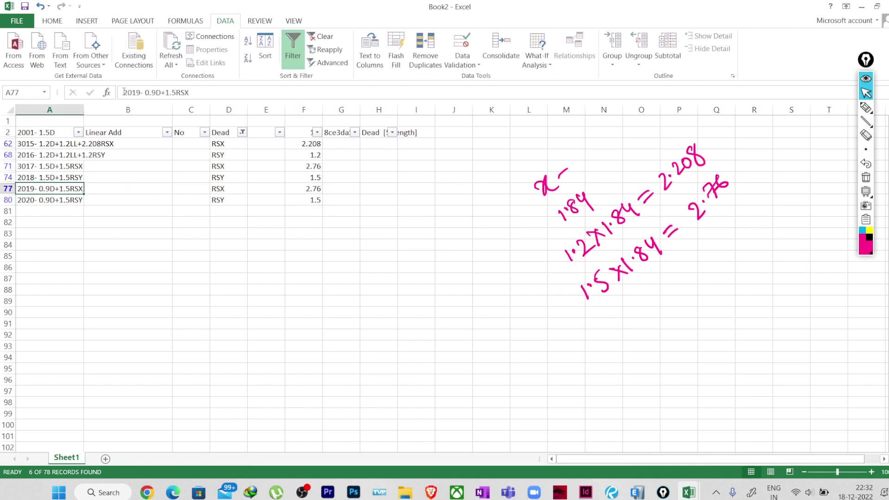
drag(126, 93, 123, 93)
text(3)
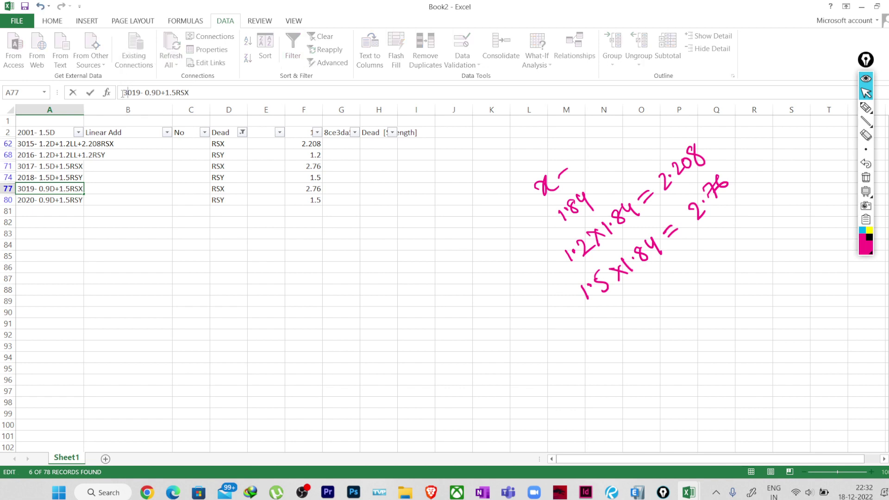
key(Return)
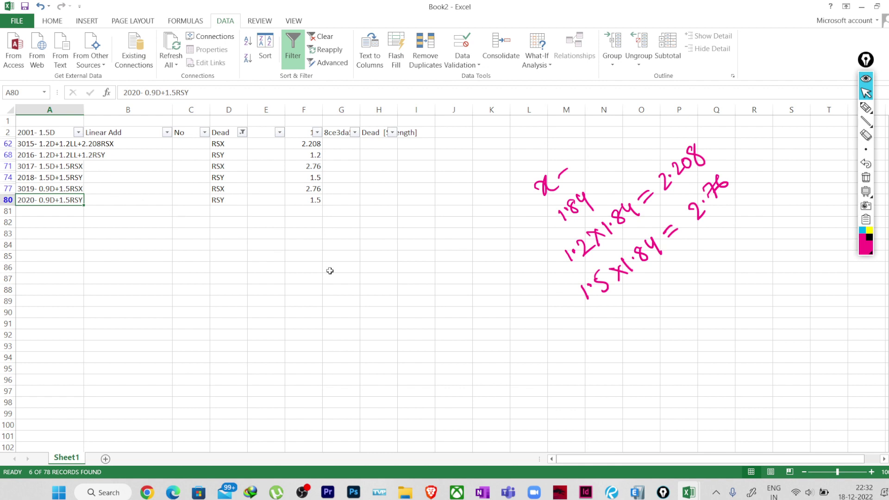
Handwrite Y-2.1 and the product 3.15 beside the data in pink ink.
click(866, 107)
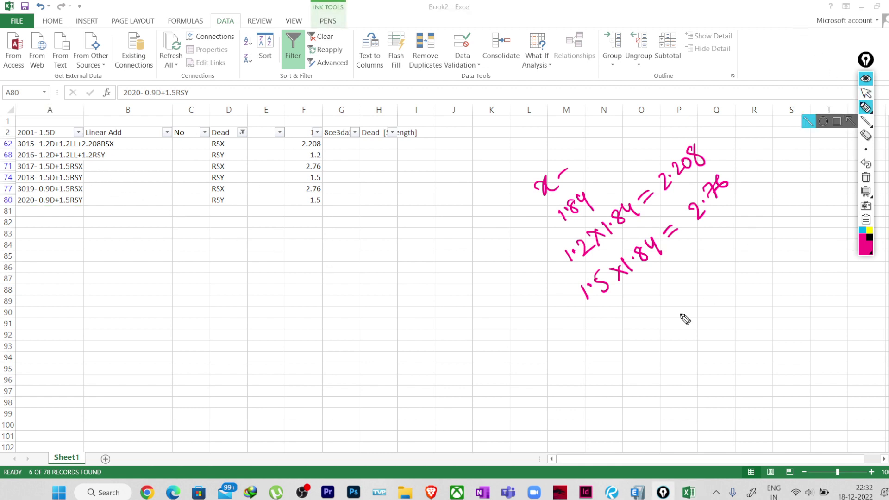
mouse_move(593, 332)
mouse_down()
mouse_move(587, 339)
mouse_move(634, 320)
mouse_move(626, 327)
mouse_up()
click(626, 317)
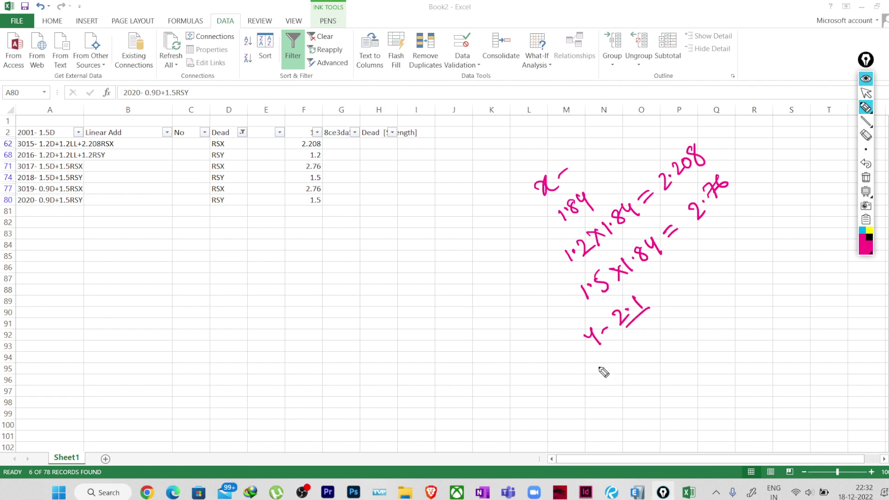
click(626, 364)
mouse_move(616, 365)
mouse_down()
mouse_move(624, 373)
mouse_move(652, 352)
mouse_up()
mouse_move(654, 337)
mouse_down()
mouse_move(646, 352)
mouse_move(688, 303)
mouse_move(690, 312)
mouse_up()
click(665, 333)
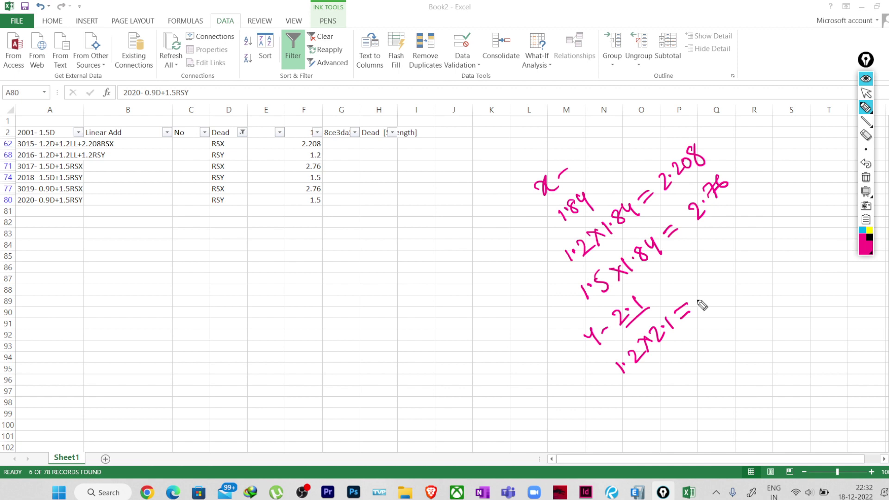
drag(702, 305, 732, 268)
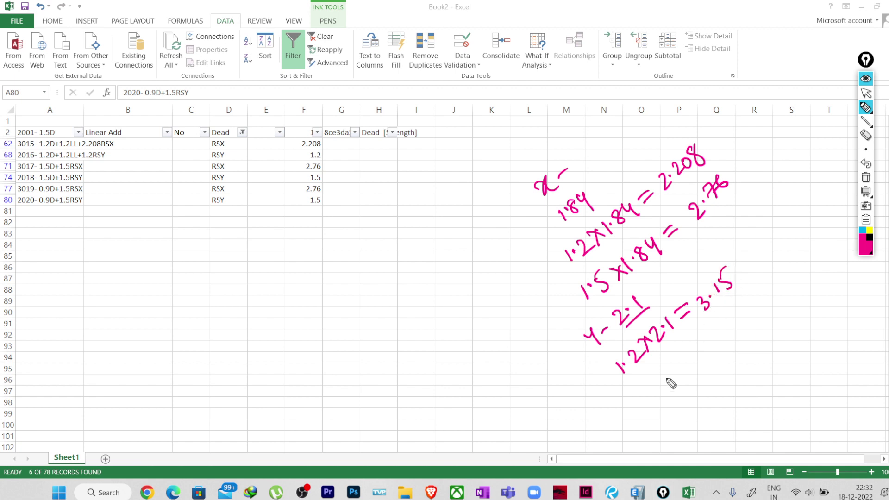
Ink the second product 2.52 below, fixing a digit in the first line.
mouse_move(645, 387)
mouse_down()
mouse_move(691, 350)
mouse_move(707, 363)
mouse_up()
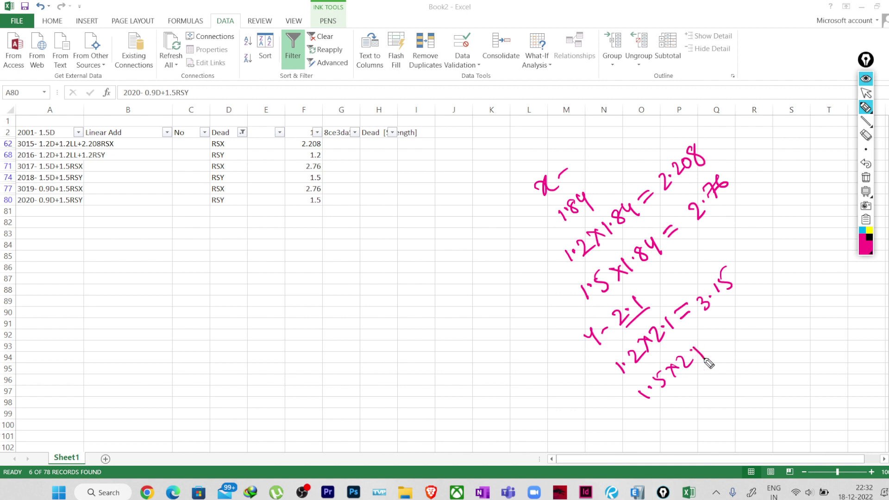
mouse_move(638, 357)
mouse_down()
mouse_move(636, 338)
mouse_move(643, 364)
mouse_up()
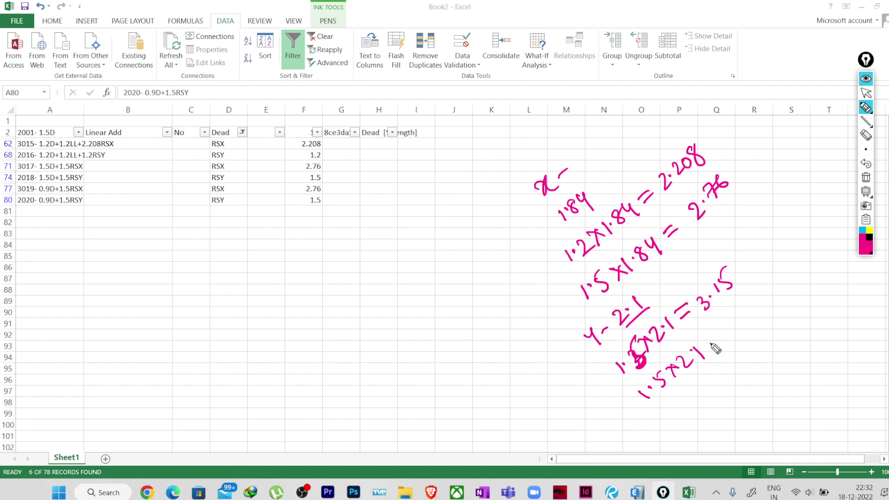
drag(711, 346, 721, 338)
mouse_move(656, 378)
mouse_down()
mouse_move(663, 393)
mouse_move(684, 380)
mouse_up()
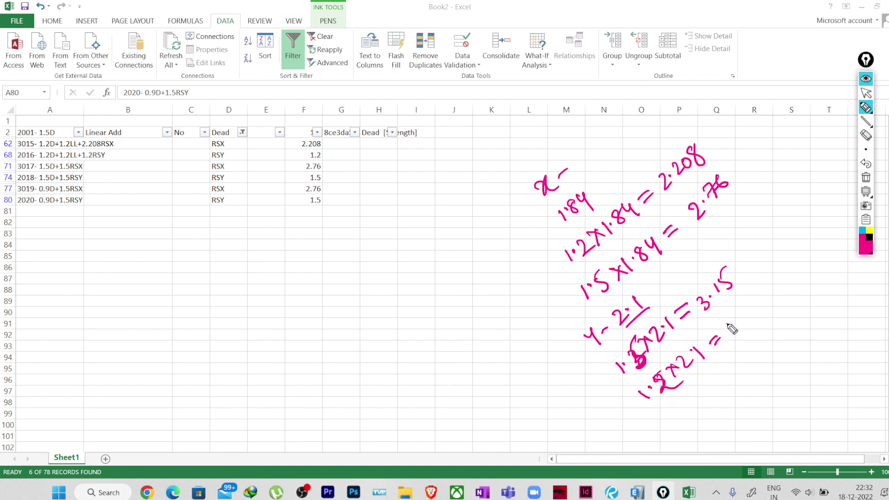
mouse_move(728, 313)
mouse_down()
mouse_move(737, 321)
mouse_move(743, 311)
mouse_up()
click(737, 309)
drag(754, 299, 767, 291)
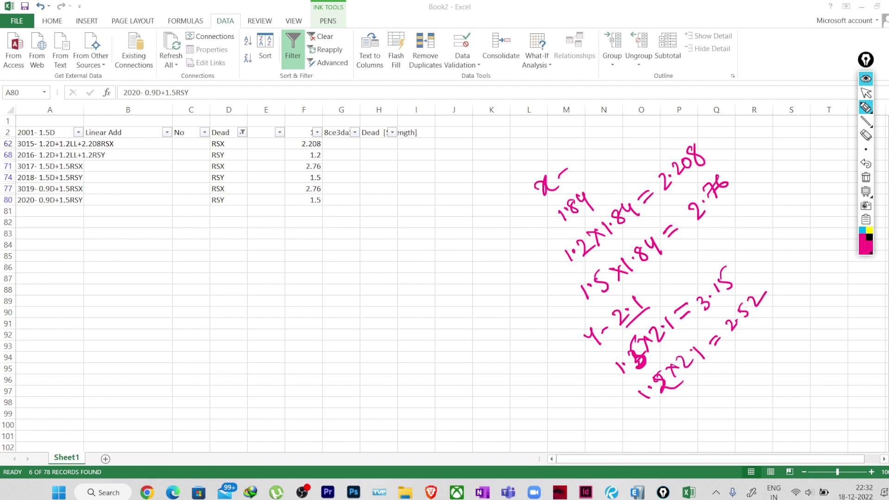
click(865, 93)
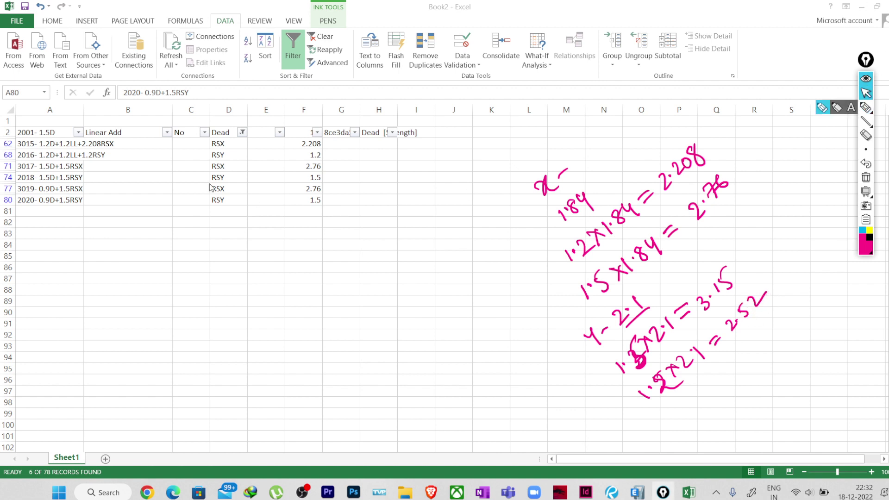
Enter scaled factors 2.52 for combination 2016 and 3.15 in F74 and F80.
click(315, 158)
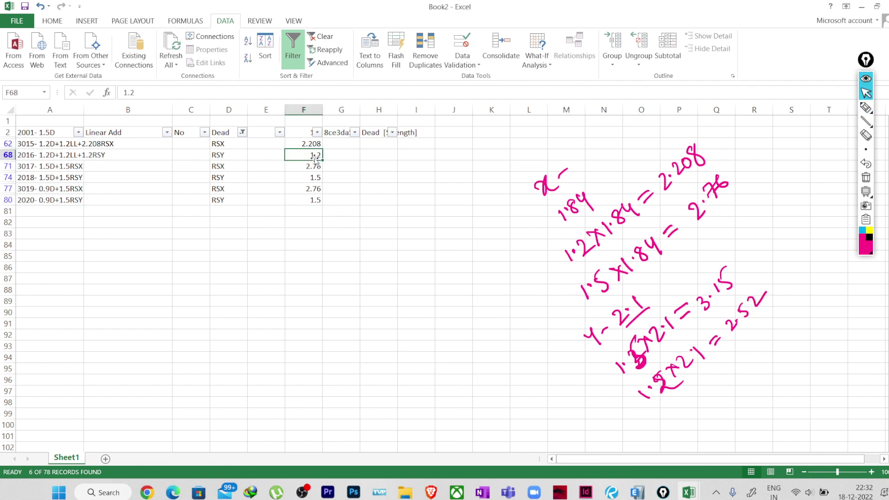
text(2.)
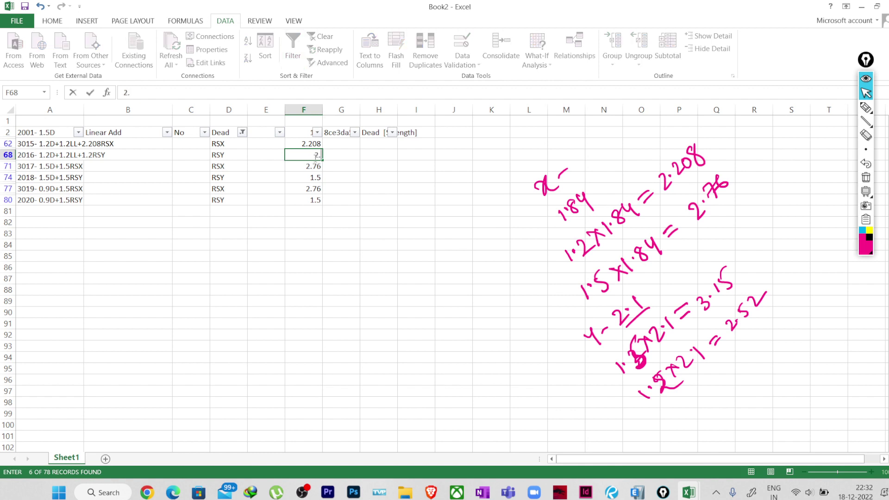
text(52)
key(Return)
click(314, 178)
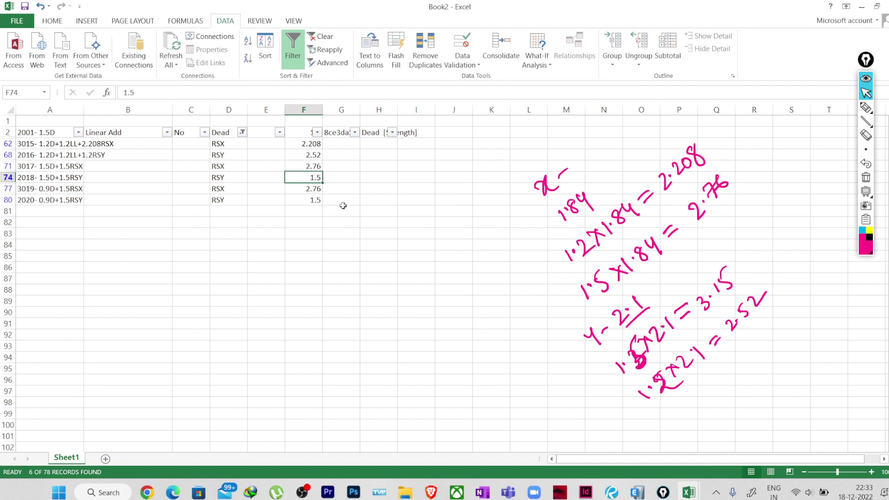
text(3.1)
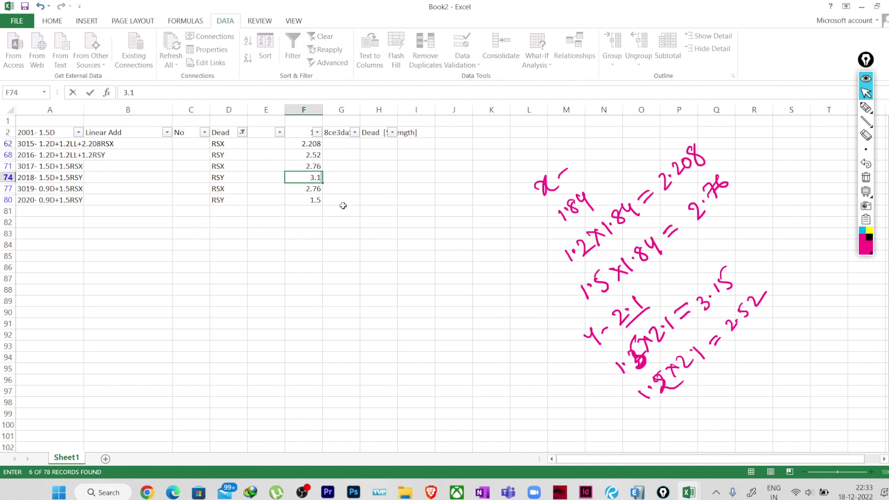
text(5)
click(310, 204)
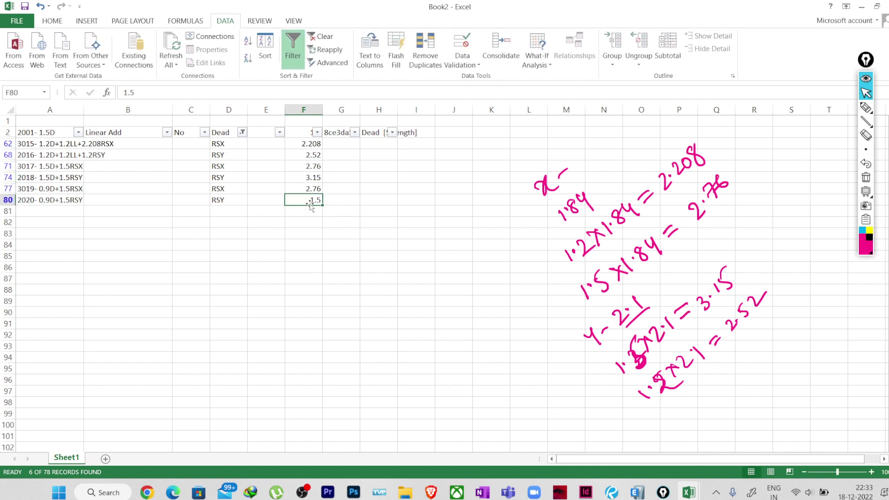
text(3.)
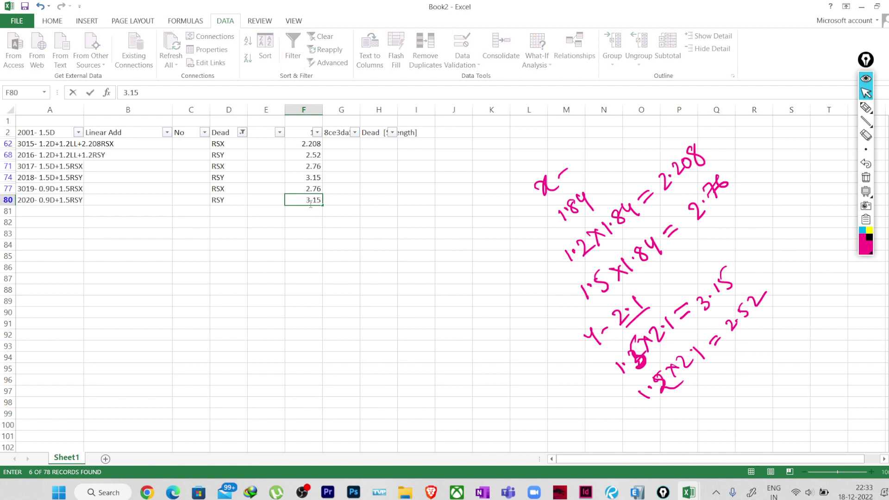
key(Return)
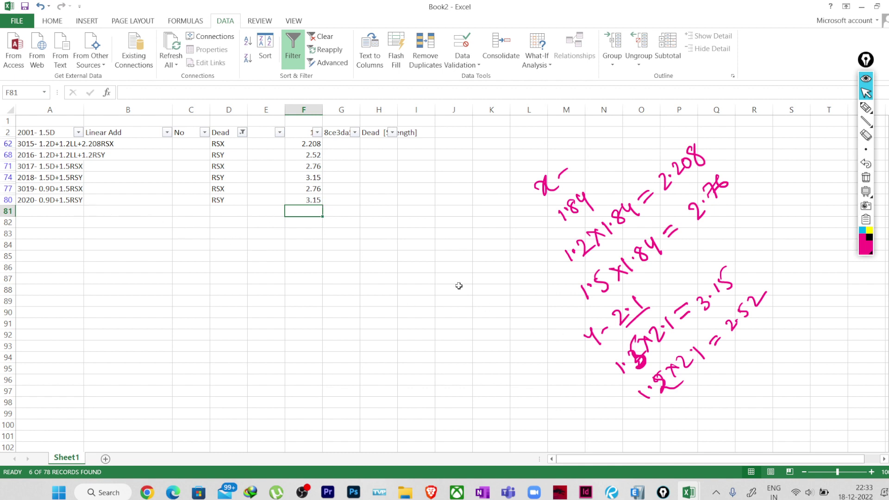
Verify factors F62–F80 (2.208, 2.52, 2.76, 3.15) and clear the handwritten notes.
click(313, 200)
click(314, 189)
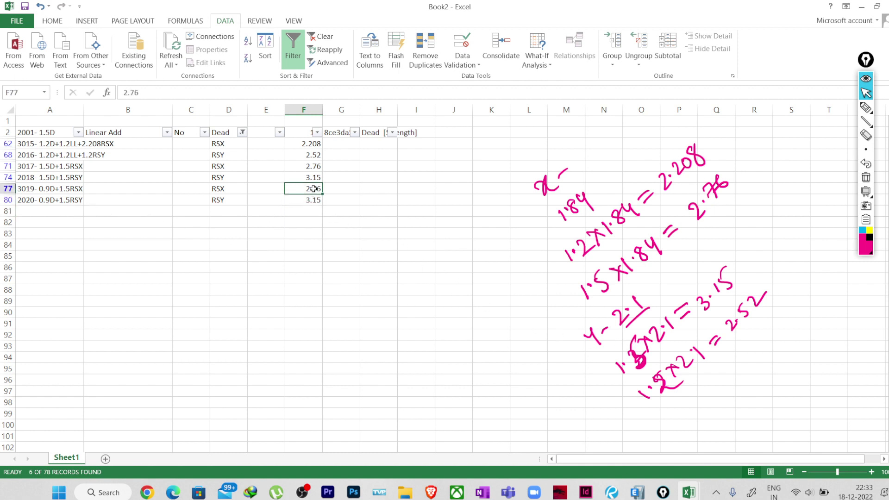
click(318, 176)
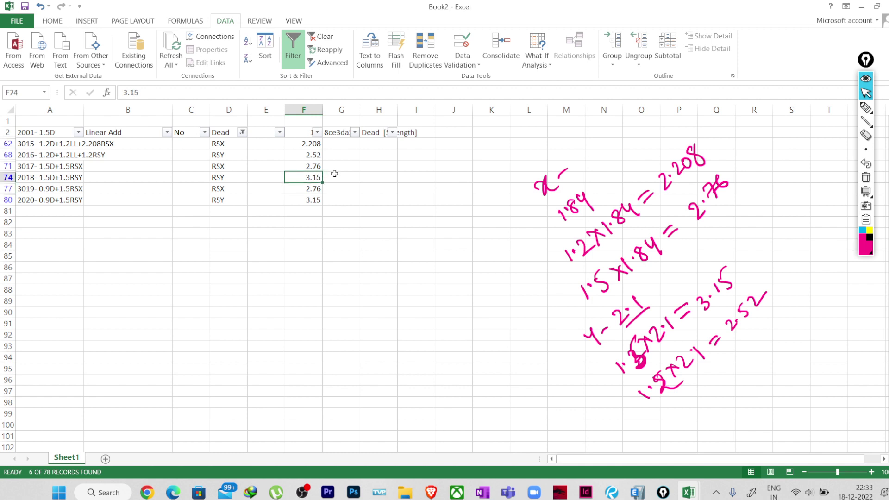
click(297, 169)
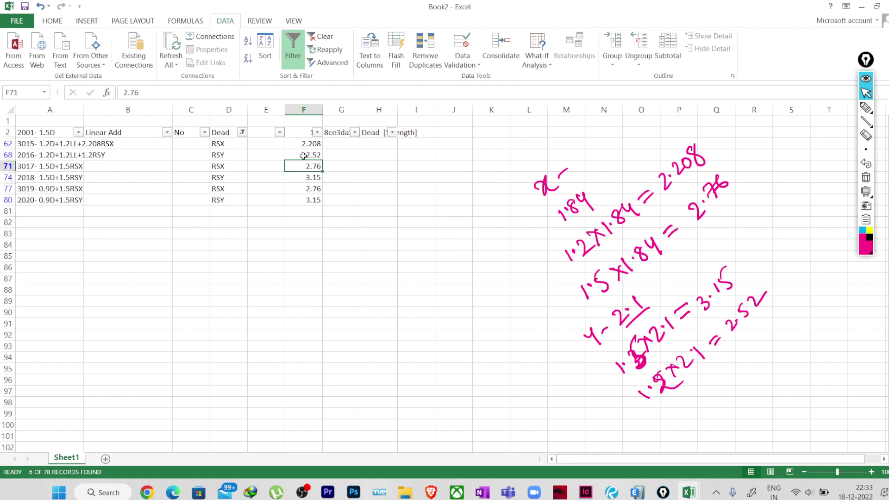
click(303, 156)
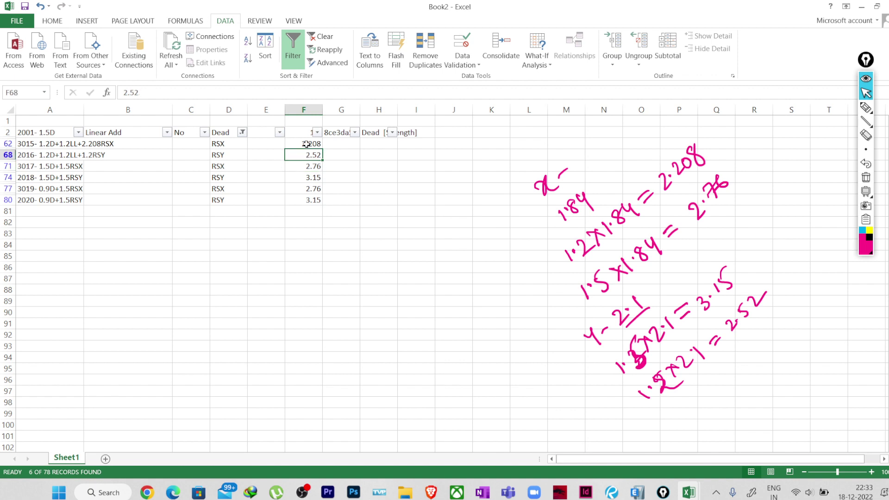
click(306, 144)
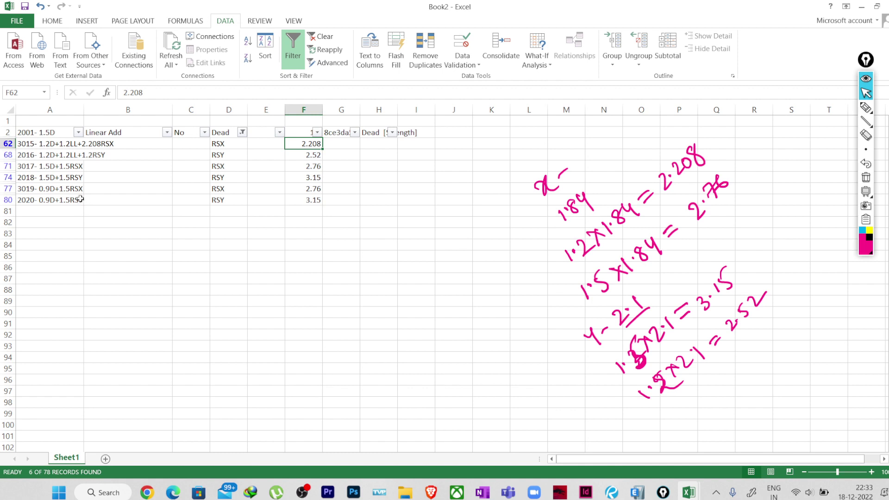
click(299, 155)
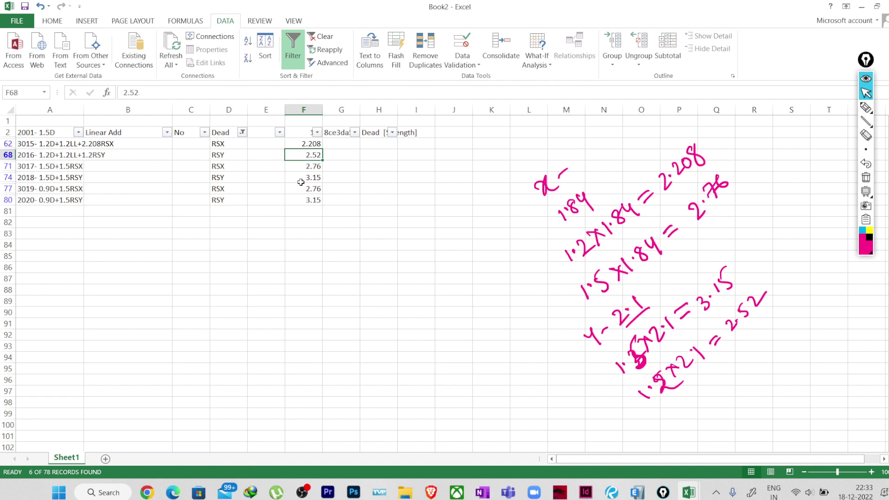
click(306, 165)
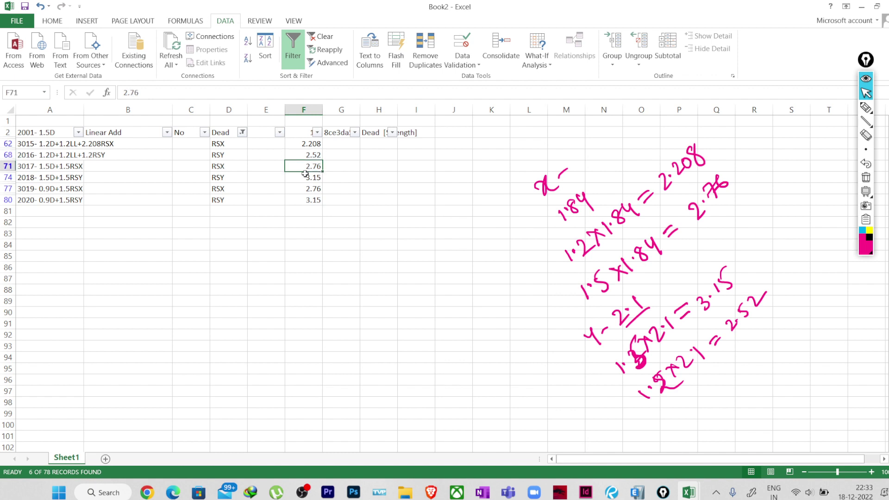
click(305, 176)
click(302, 189)
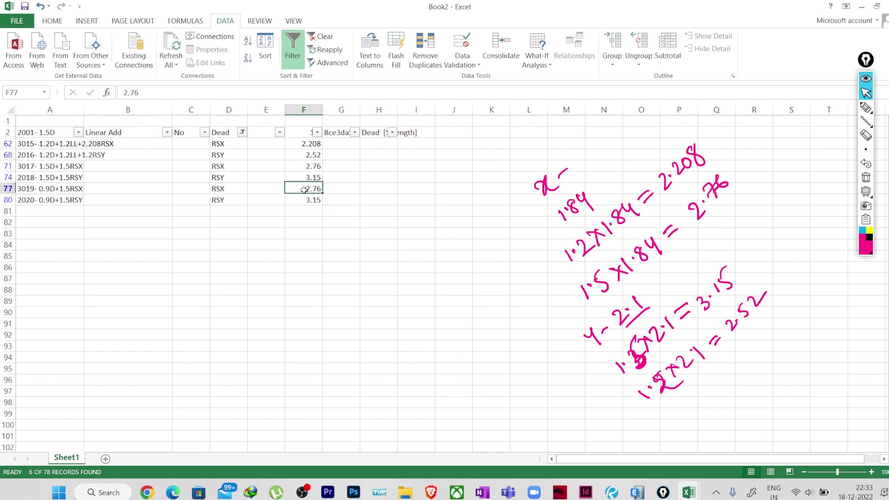
click(303, 199)
click(363, 209)
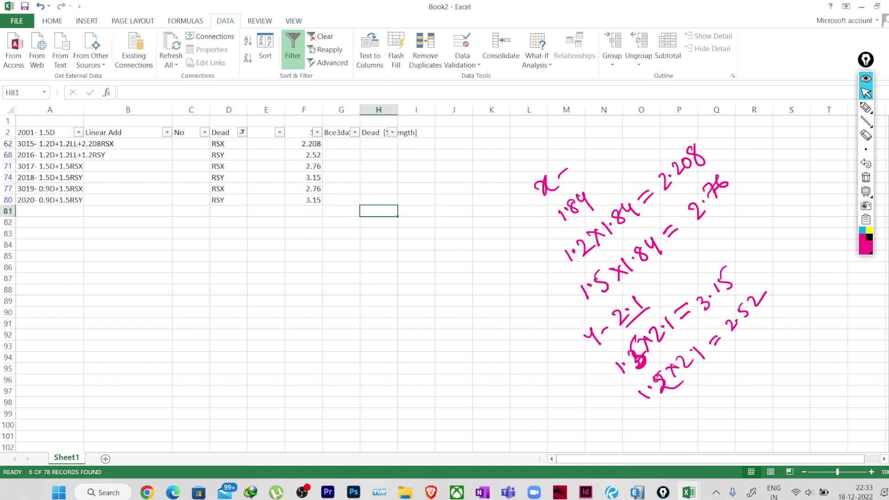
click(875, 190)
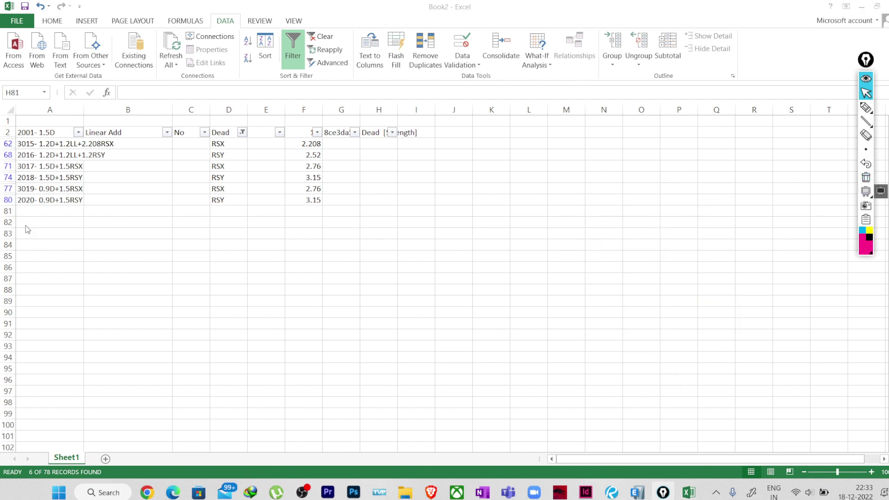
Rename A80 to 3020- 0.9D+3.15RSY.
click(28, 200)
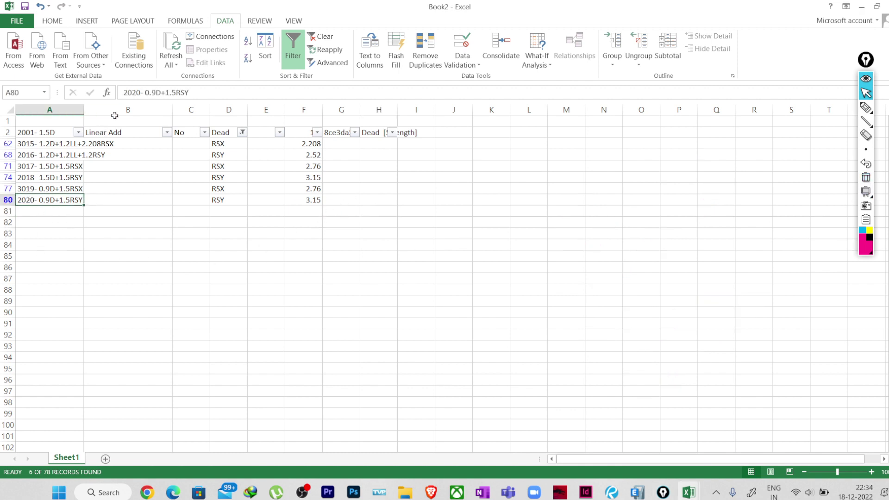
click(126, 93)
key(BackSpace)
text(3)
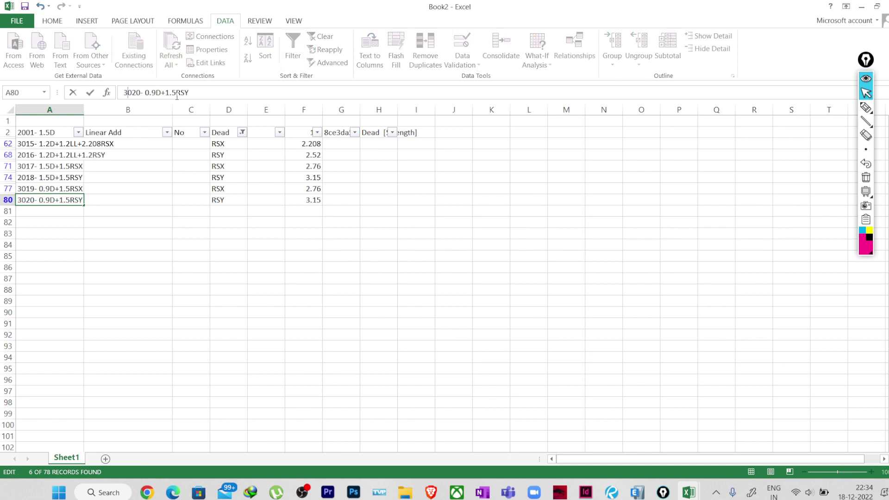
drag(170, 93, 165, 93)
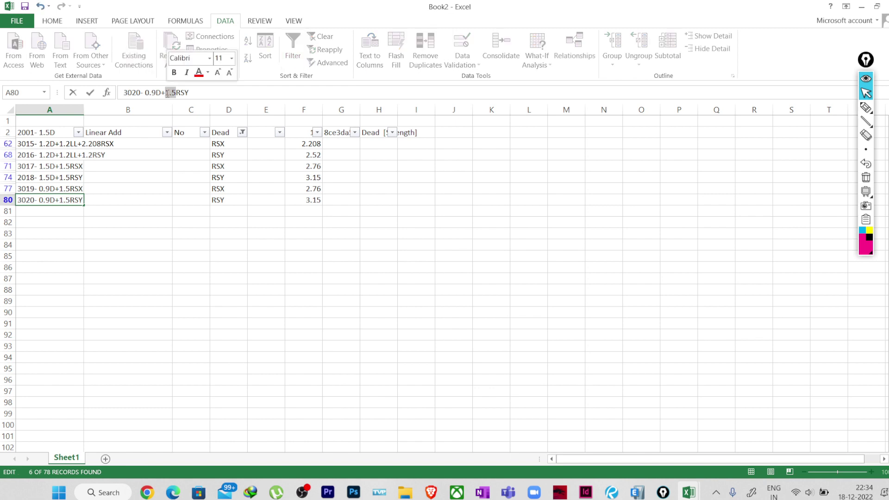
text(3)
key(Right)
key(Delete)
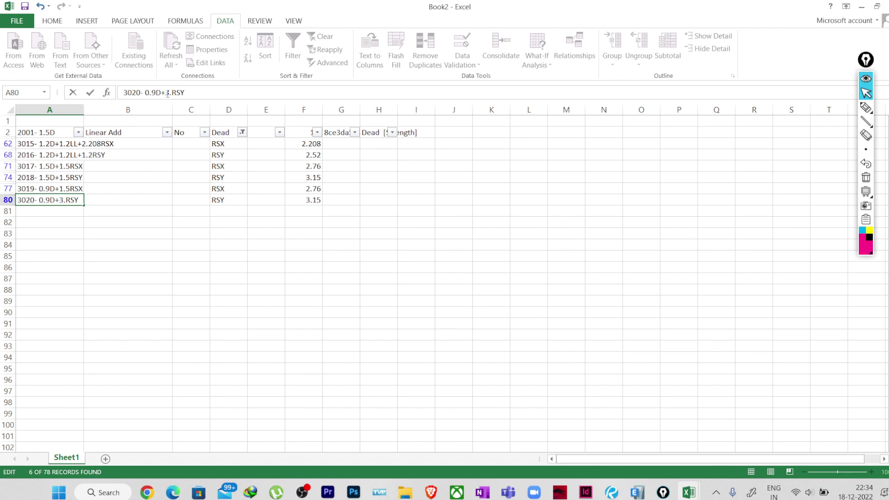
text(15)
key(Return)
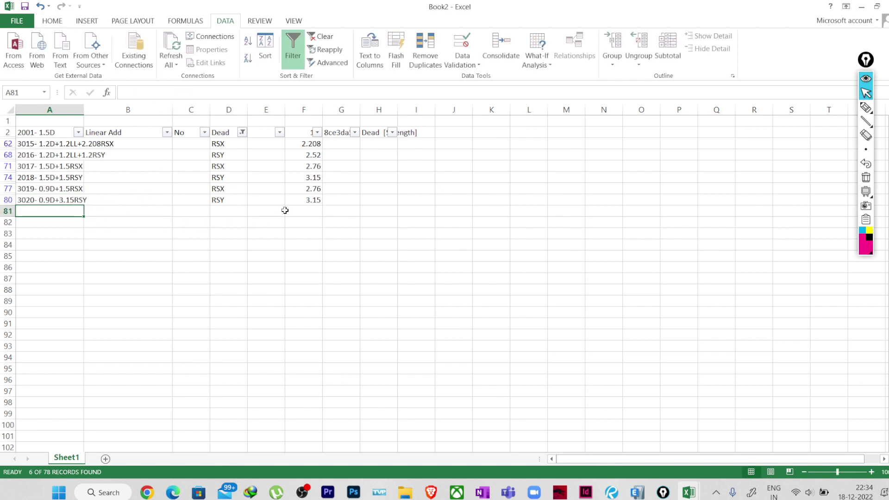
Rename A74 to 3018- 1.5D+3.15RSY and A77 to 3019- 0.9D+2.76RSX.
click(32, 181)
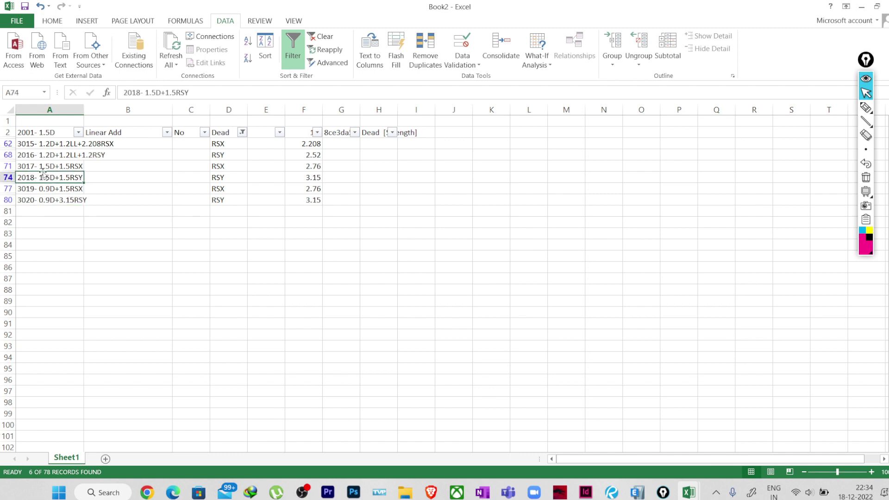
click(125, 92)
key(Delete)
text(3)
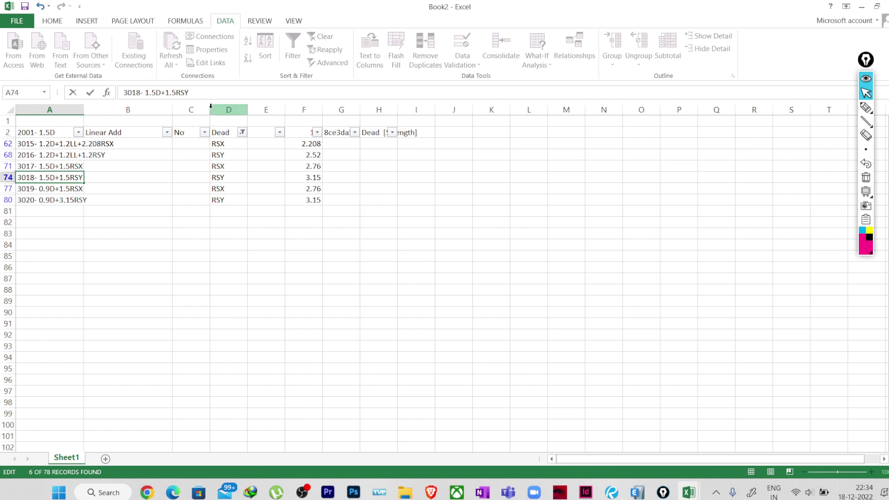
drag(175, 93, 169, 93)
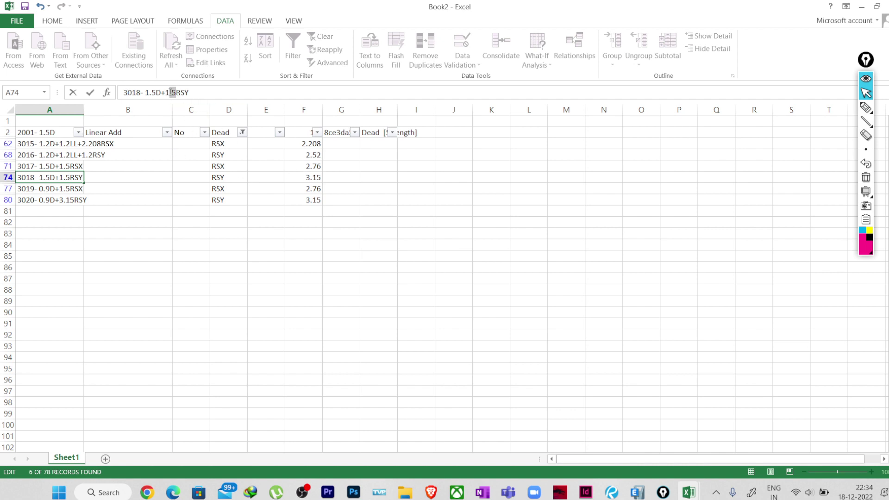
text(3.15)
key(Return)
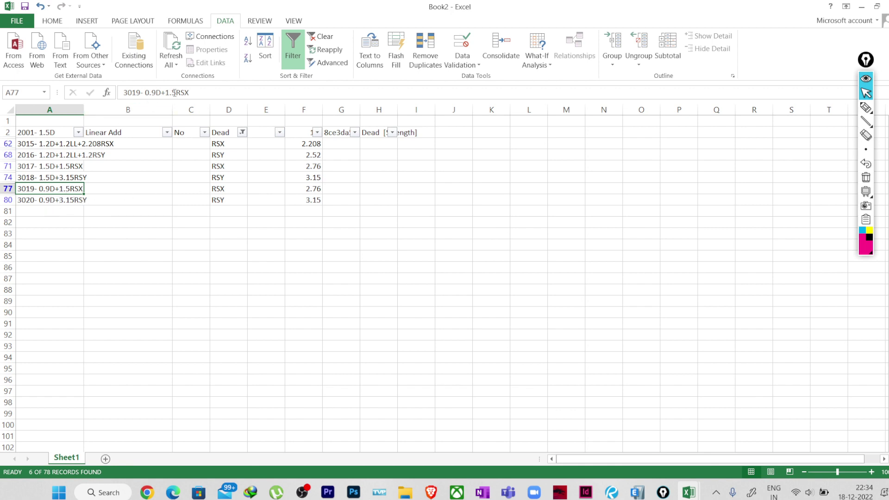
drag(176, 93, 165, 93)
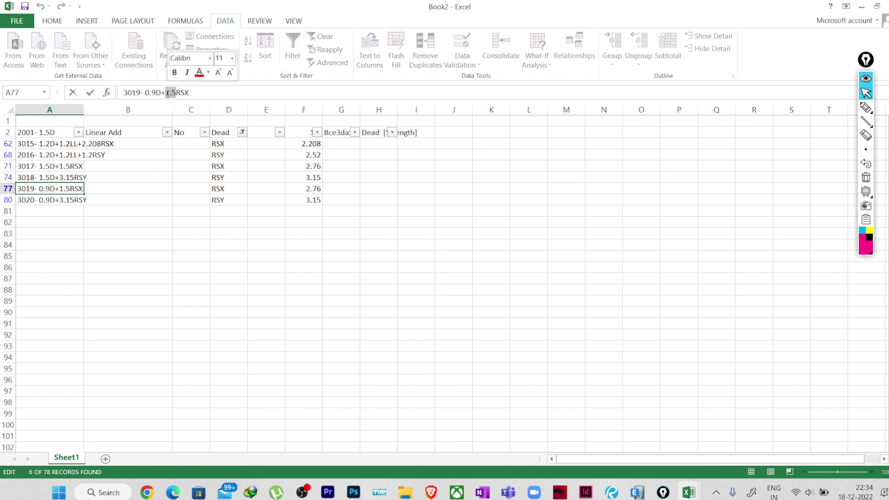
text(2.)
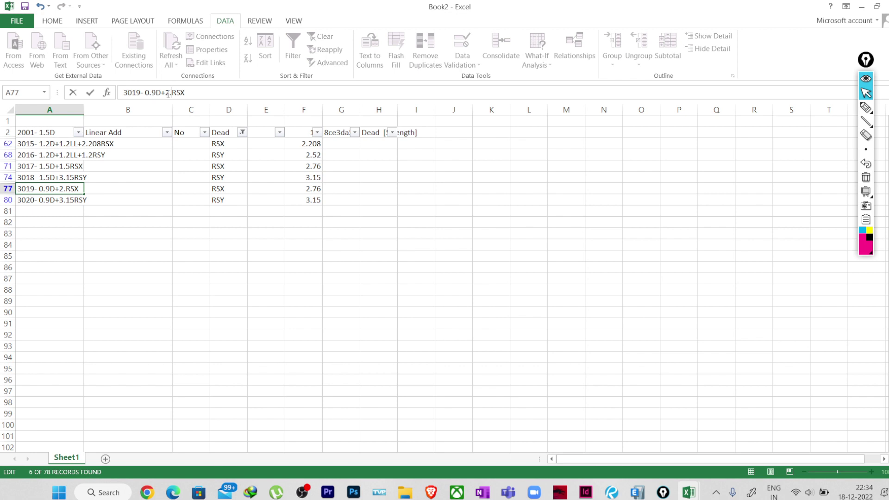
text(76)
key(Return)
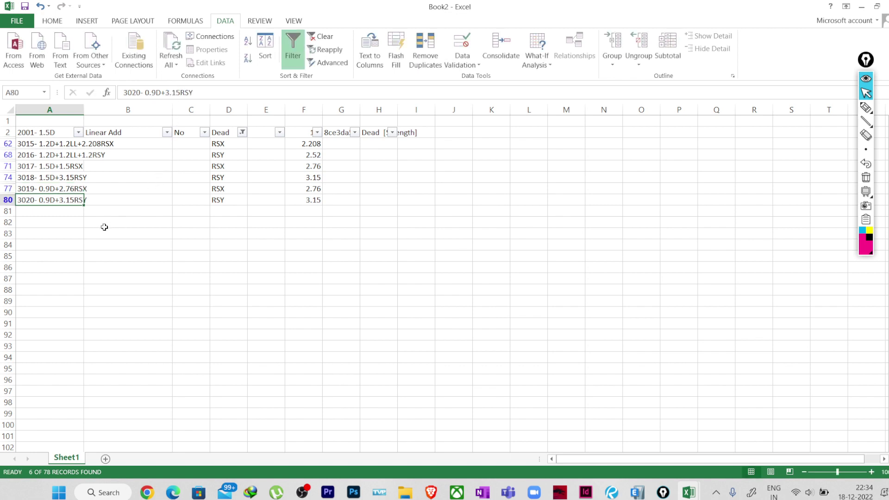
Change A71 to 3017- 1.5D+2.76RSX and A68 to 3016- 1.2D+1.2LL+2.52RSY.
click(63, 166)
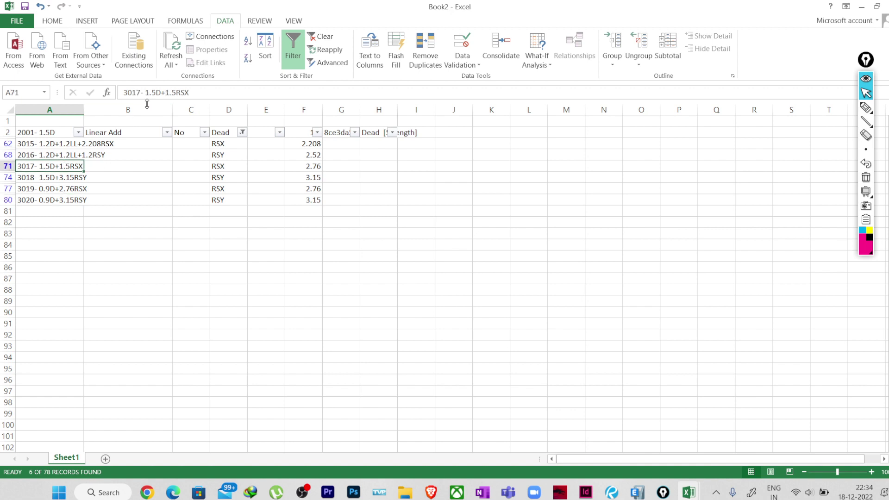
drag(175, 92, 168, 92)
text(2.)
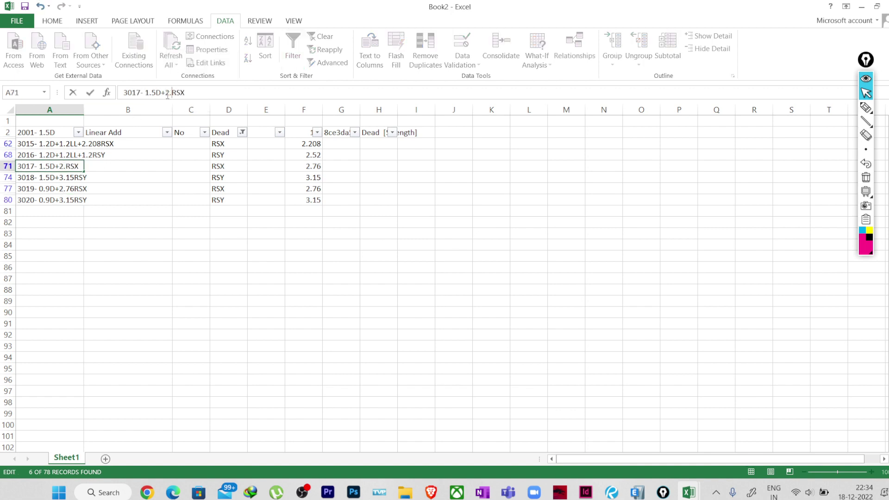
text(76)
key(Return)
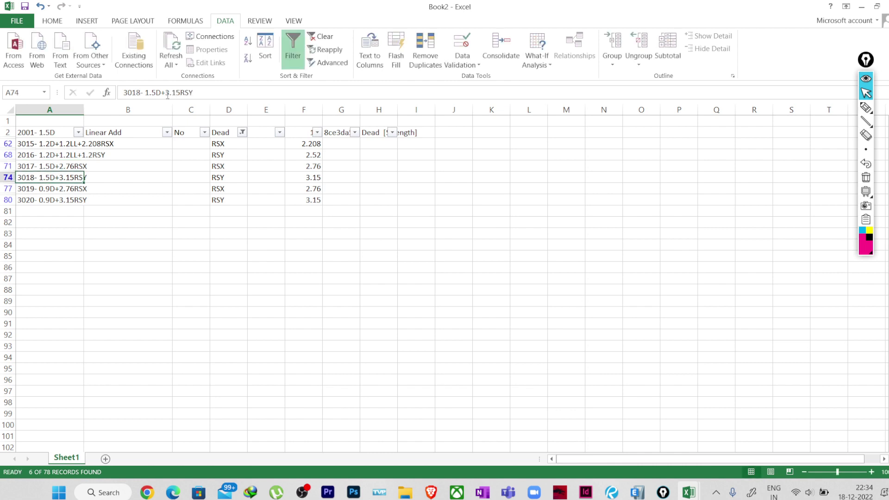
click(31, 156)
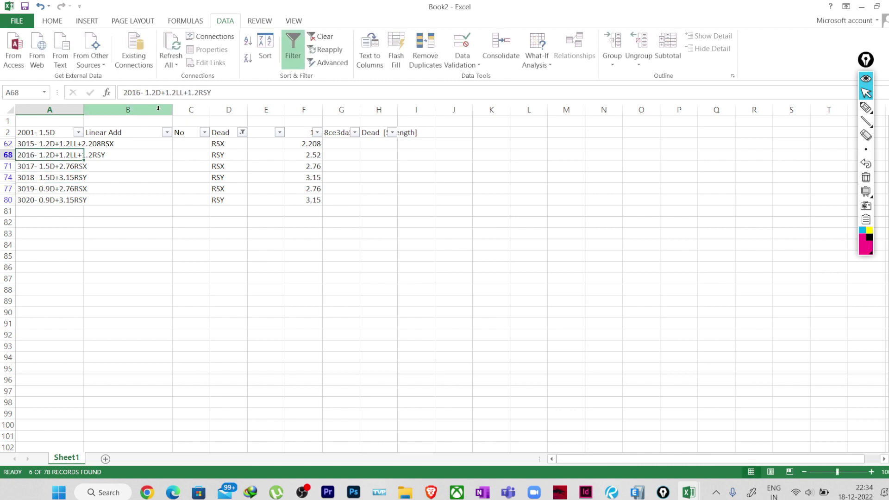
click(125, 93)
text(3)
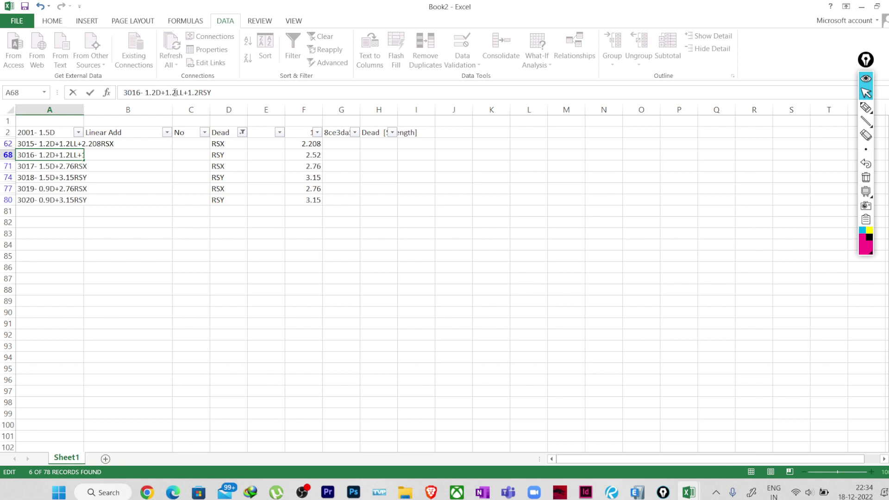
drag(198, 93, 188, 93)
text(2)
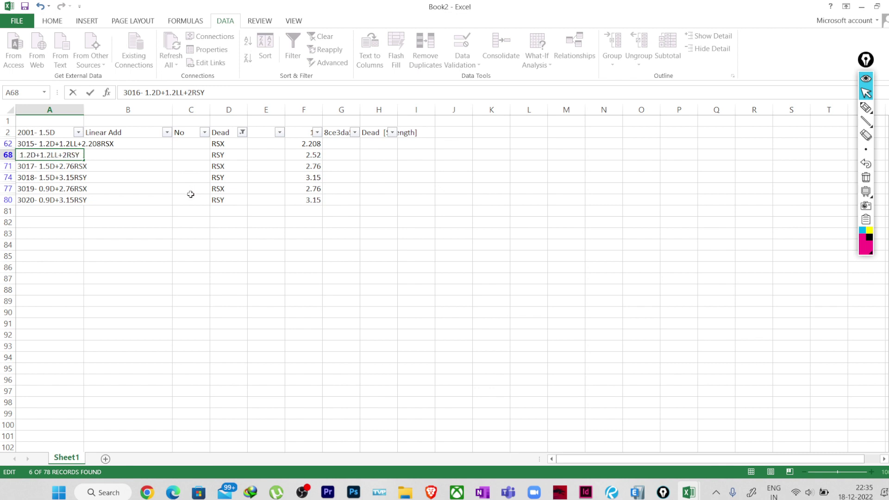
text(.52)
key(Return)
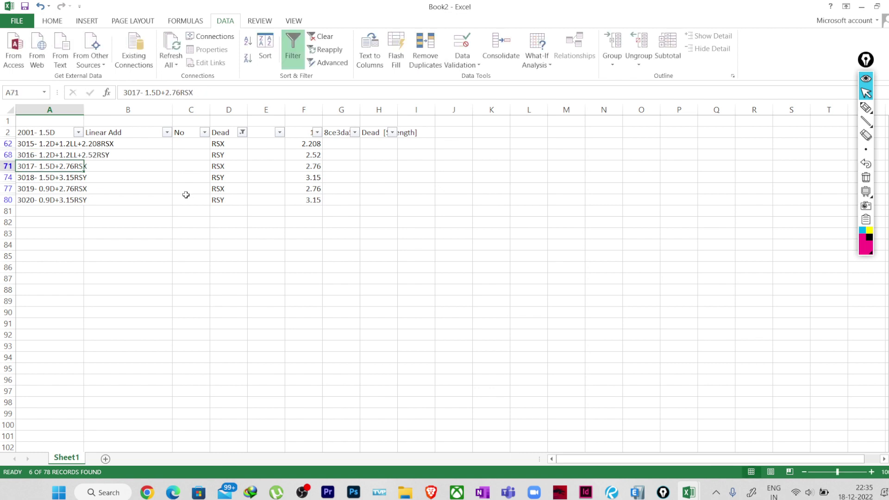
click(44, 146)
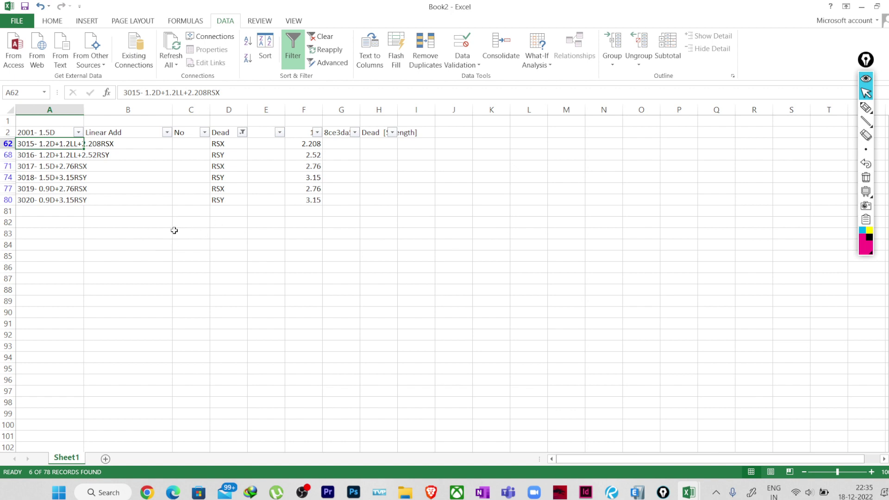
Select All in the Dead column filter, then switch AutoFilter off.
click(242, 133)
click(139, 246)
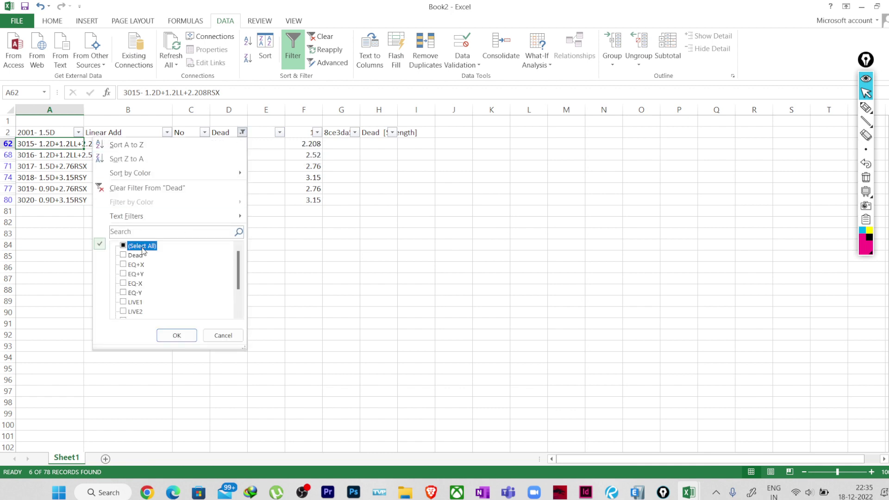
click(182, 340)
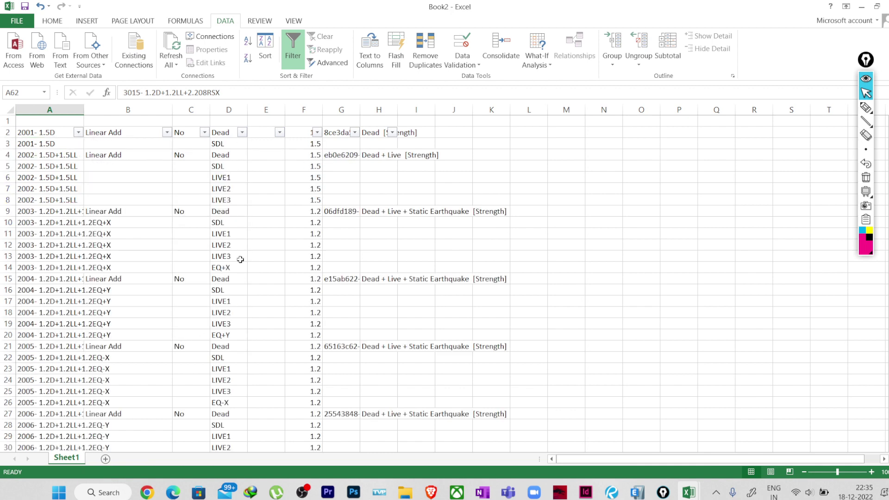
drag(46, 136, 384, 135)
click(293, 49)
click(513, 201)
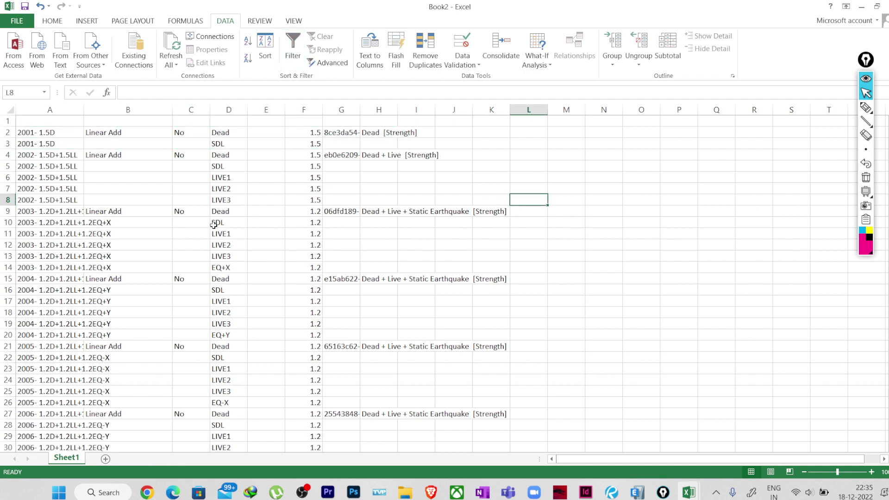
scroll(138, 222, down, 1)
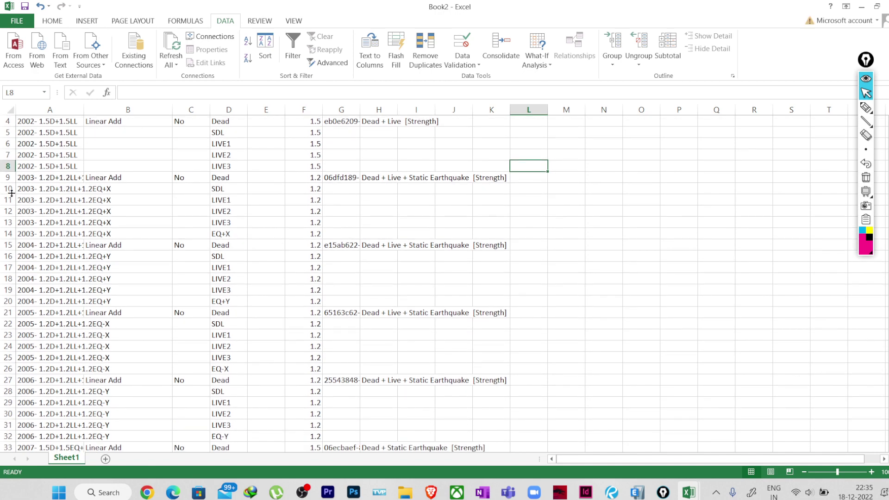
Delete rows 10 through 56, removing combinations 2004–2014.
drag(8, 189, 28, 267)
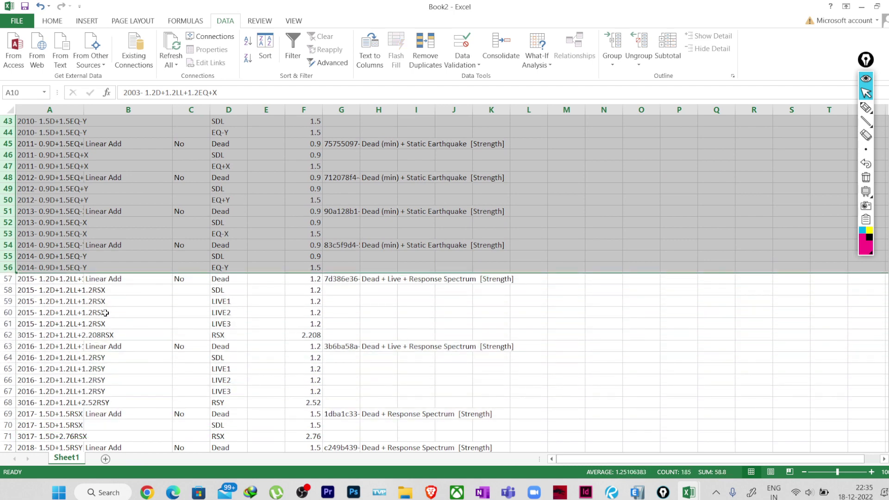
right_click(8, 266)
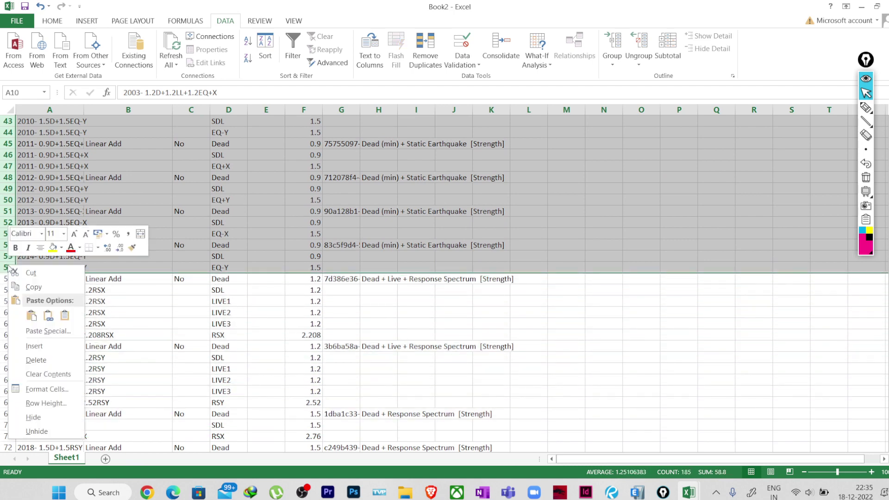
click(37, 361)
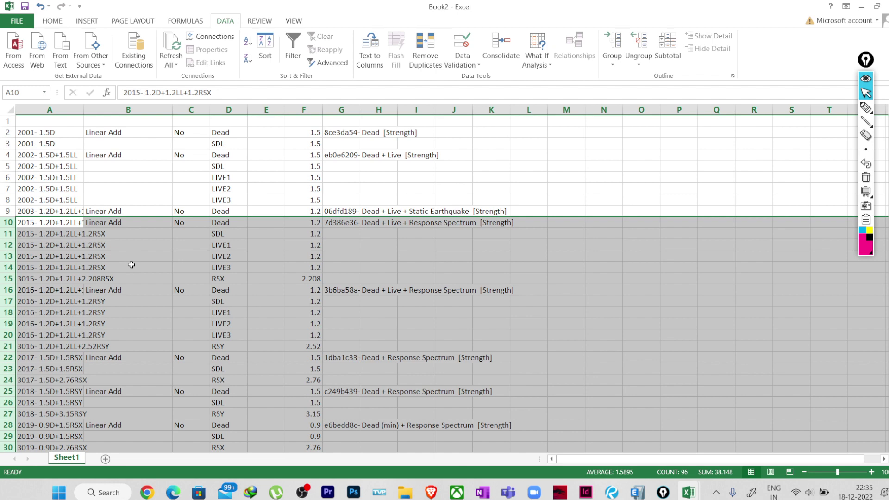
click(139, 279)
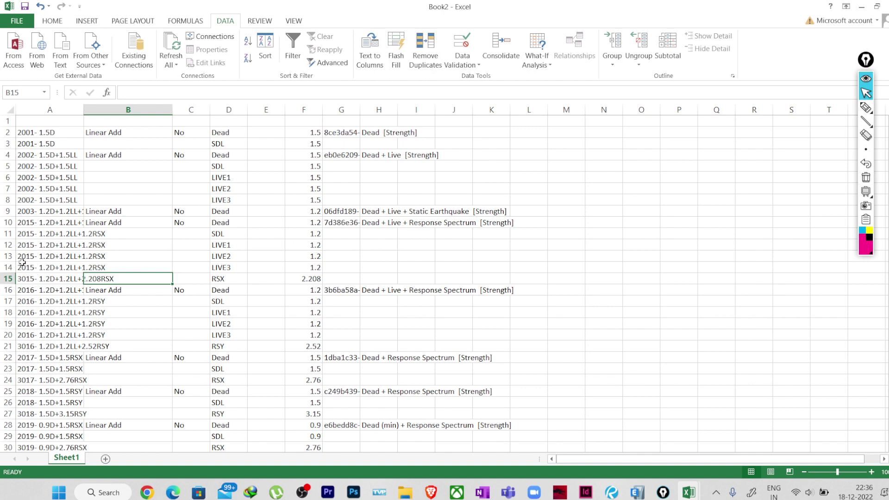
scroll(37, 262, down, 1)
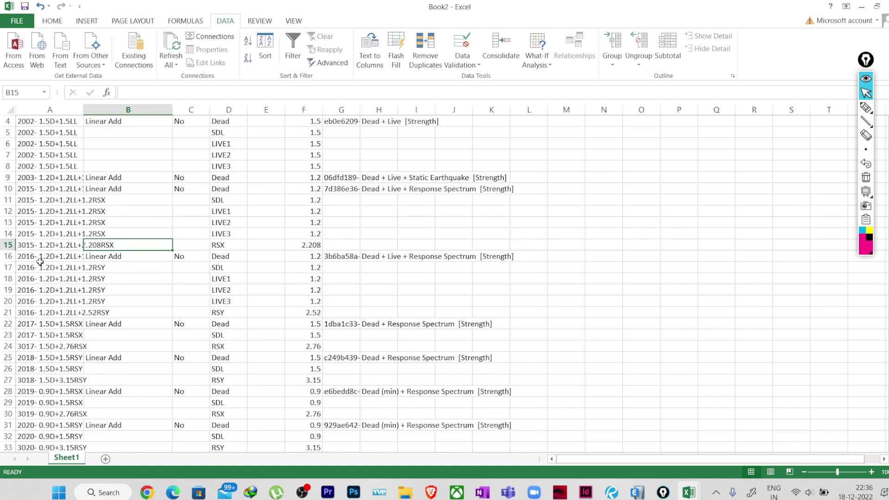
scroll(58, 283, down, 1)
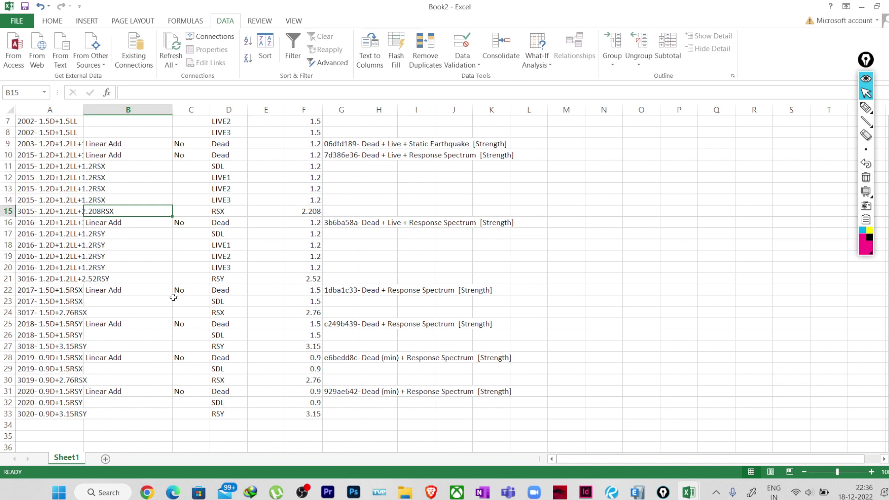
Renumber A2 to 3001- 1.5D and copy it into A3.
click(216, 279)
click(8, 280)
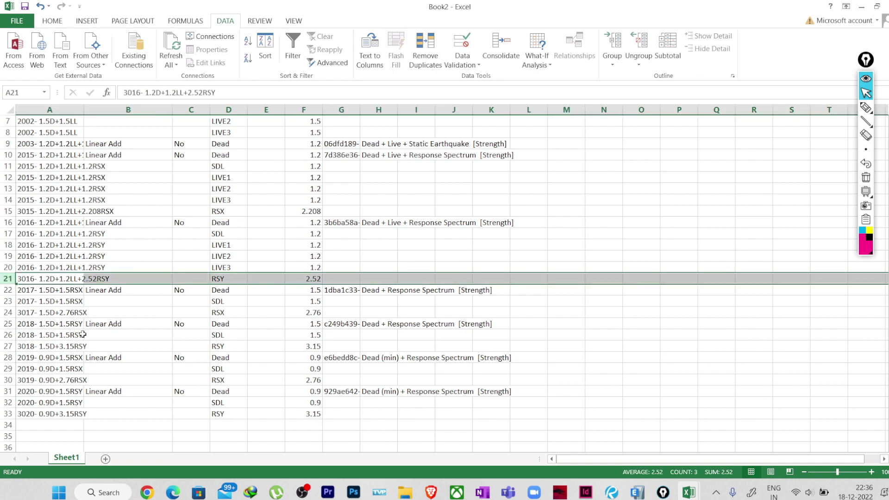
click(8, 301)
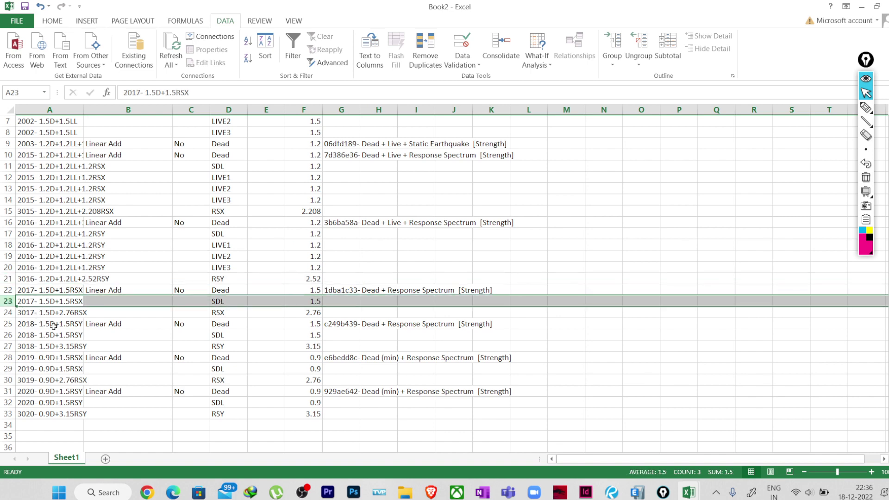
scroll(92, 336, up, 2)
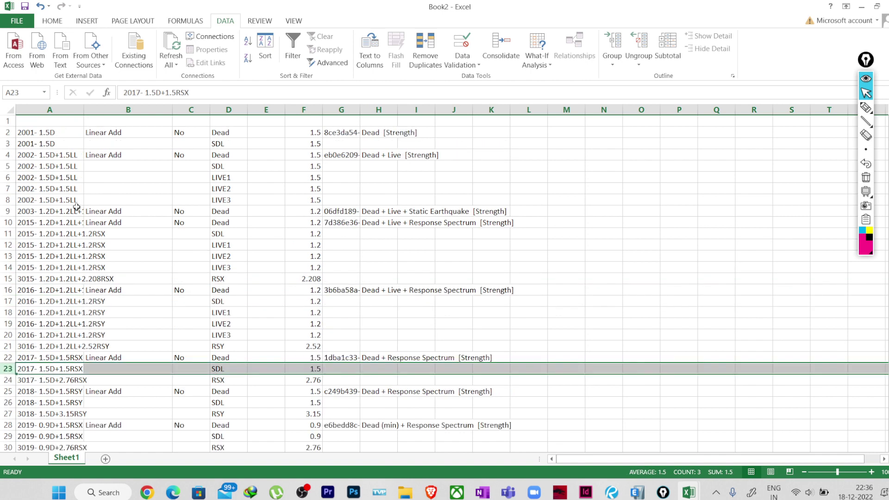
click(8, 133)
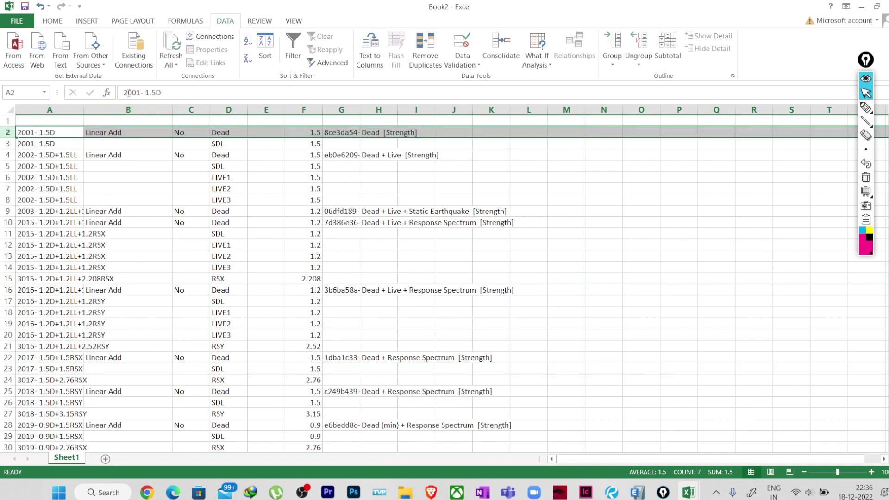
click(128, 94)
key(BackSpace)
text(3)
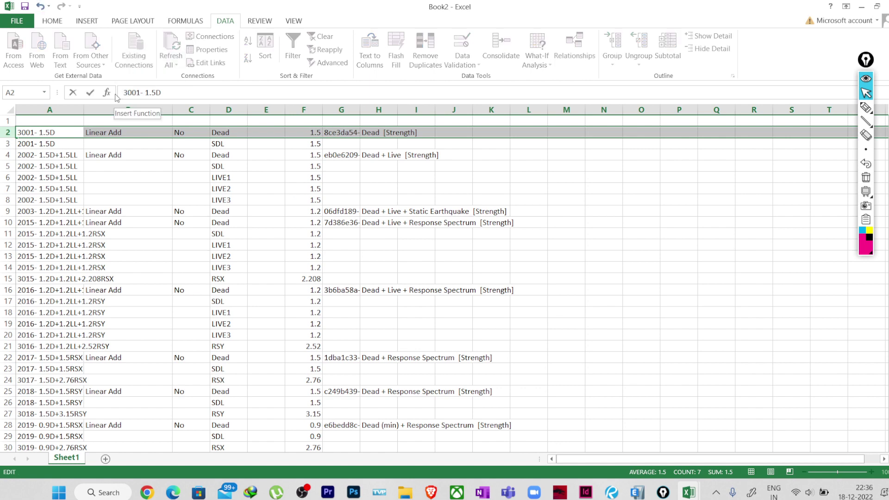
key(Return)
click(28, 145)
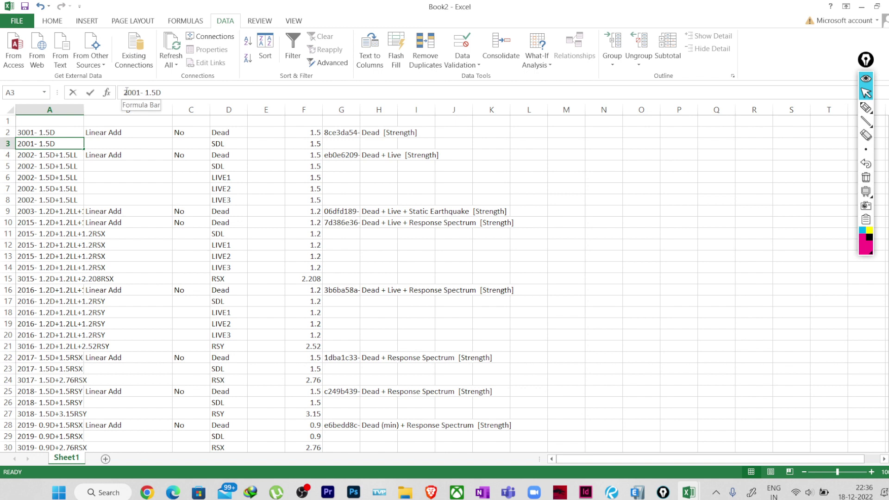
click(39, 134)
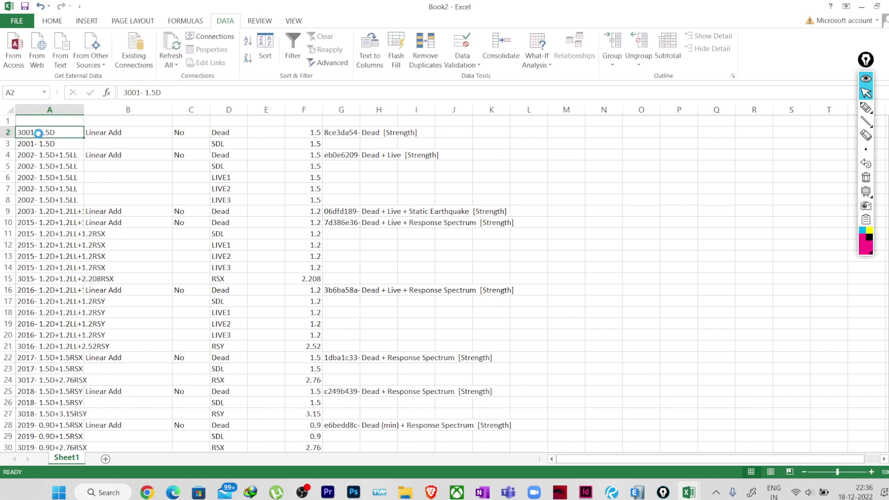
key(ctrl+c)
key(Down)
key(ctrl+v)
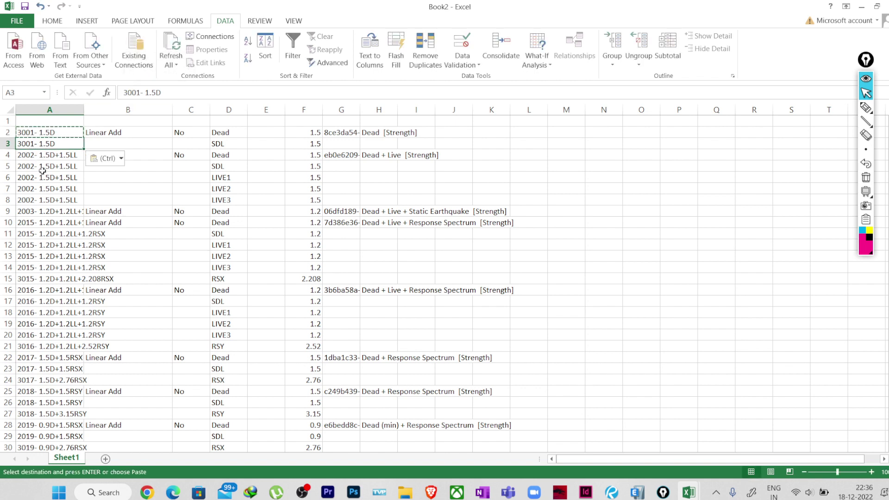
Renumber A4 to 3002- 1.5D+1.5LL.
click(22, 156)
key(Escape)
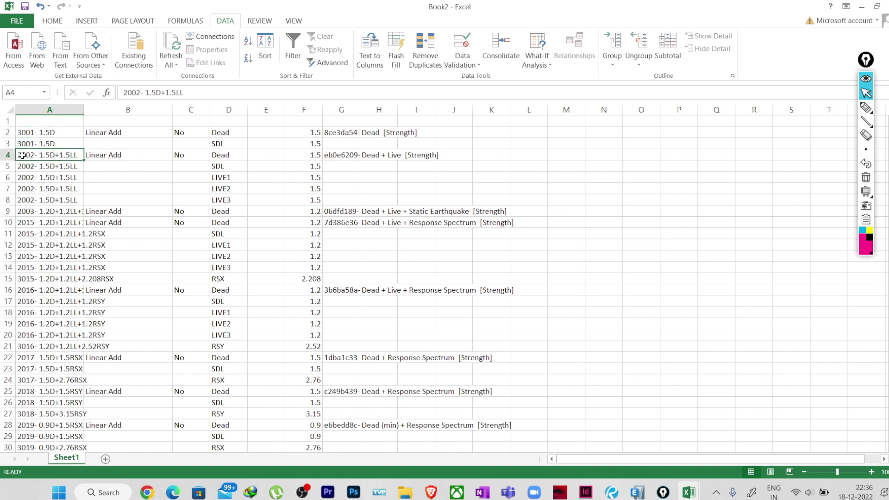
drag(128, 93, 122, 94)
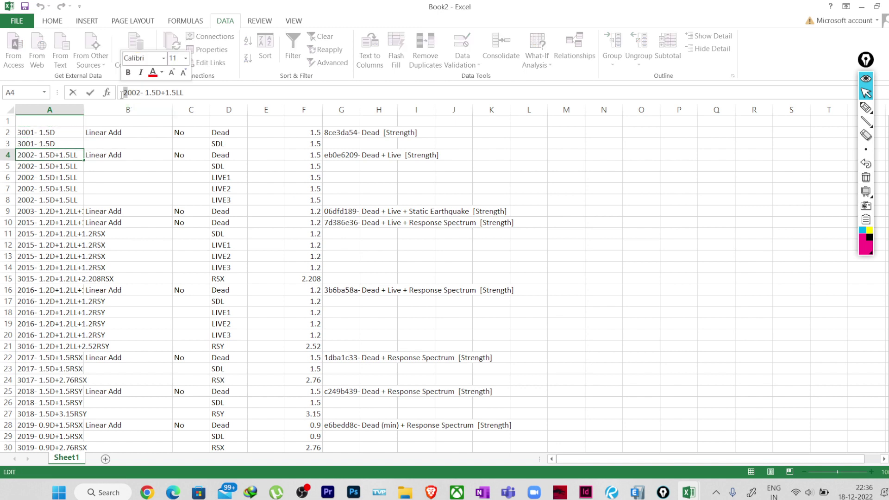
text(3)
key(Return)
click(38, 157)
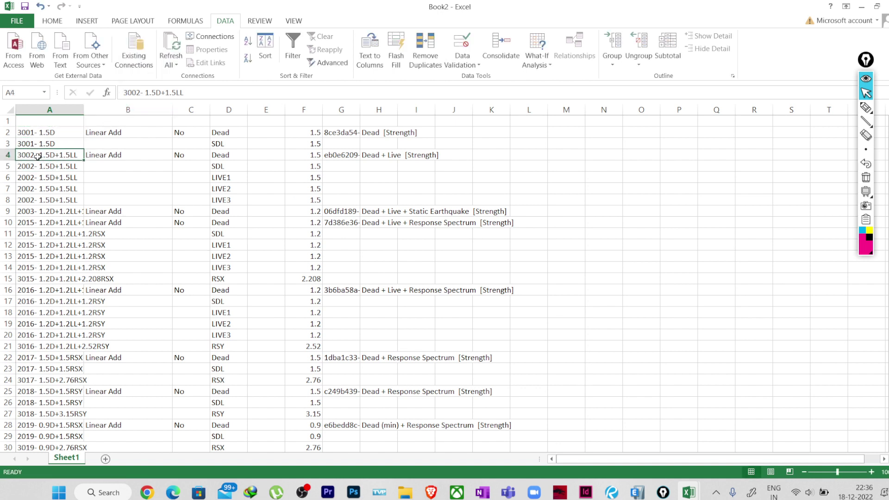
Copy the 3002- 1.5D+1.5LL name into A5 through A8.
key(ctrl+c)
click(28, 166)
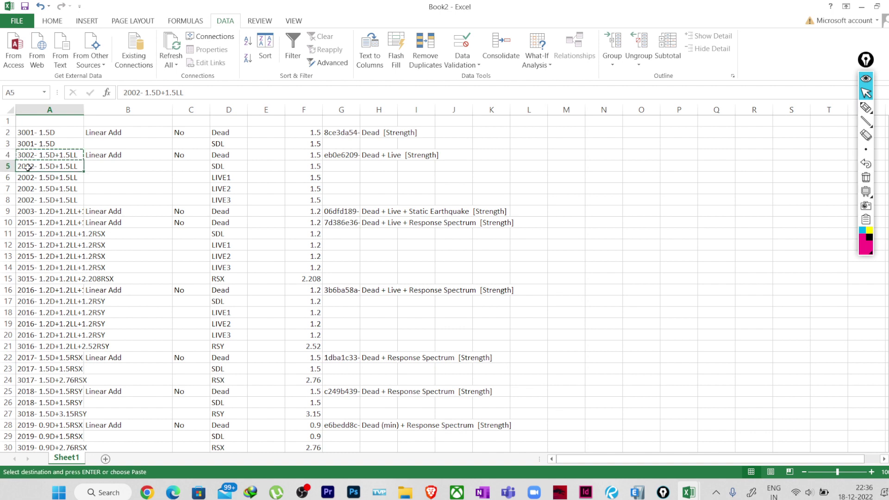
key(ctrl+v)
click(32, 182)
key(Escape)
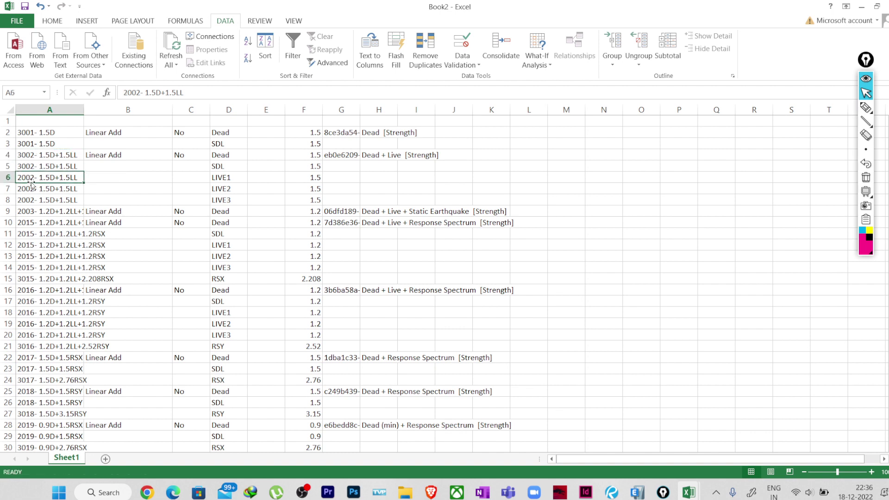
click(36, 167)
key(ctrl+c)
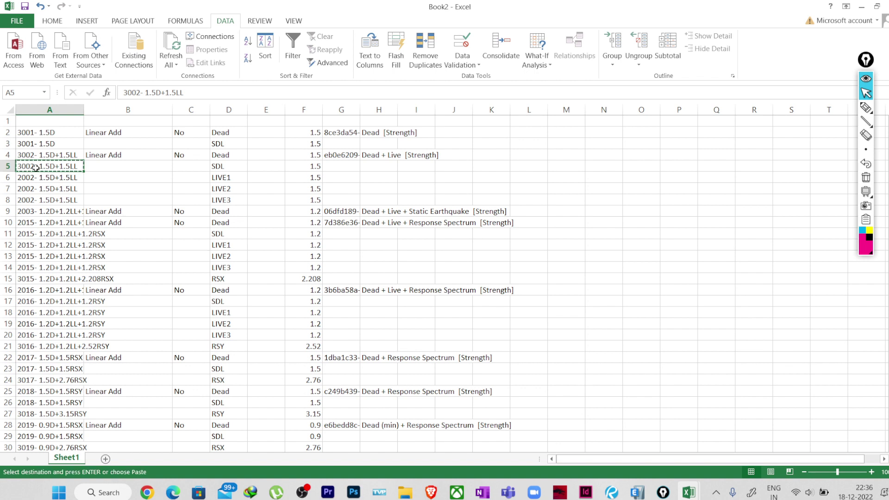
click(30, 179)
key(ctrl+v)
click(34, 189)
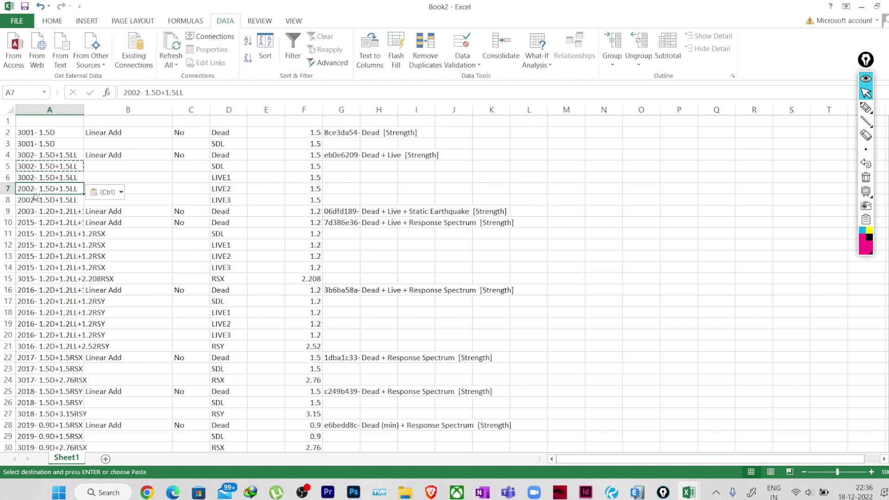
key(ctrl+v)
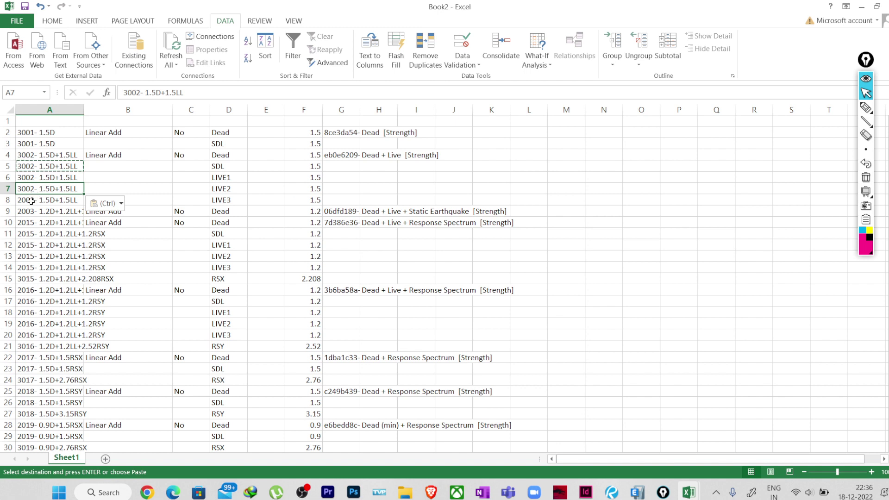
click(29, 201)
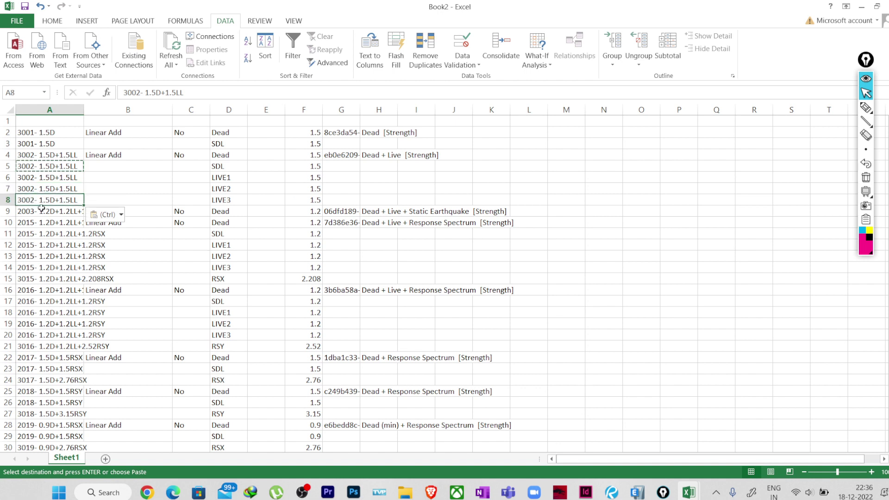
key(Escape)
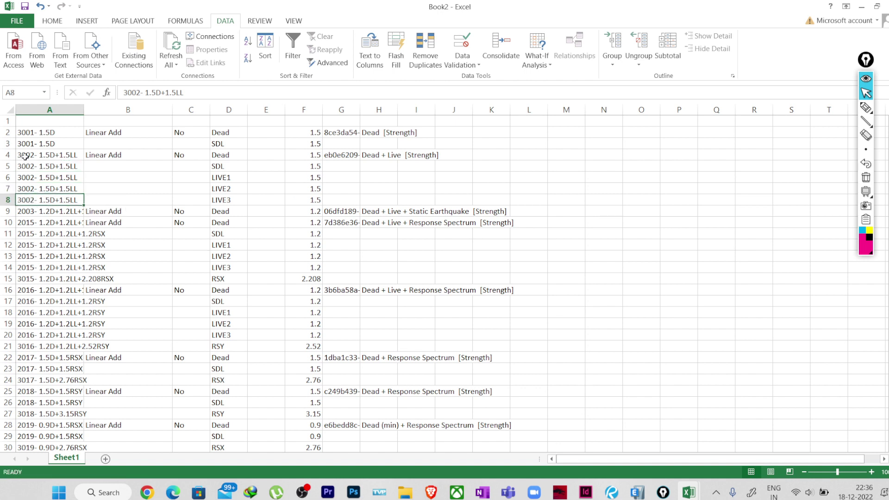
drag(24, 152, 334, 199)
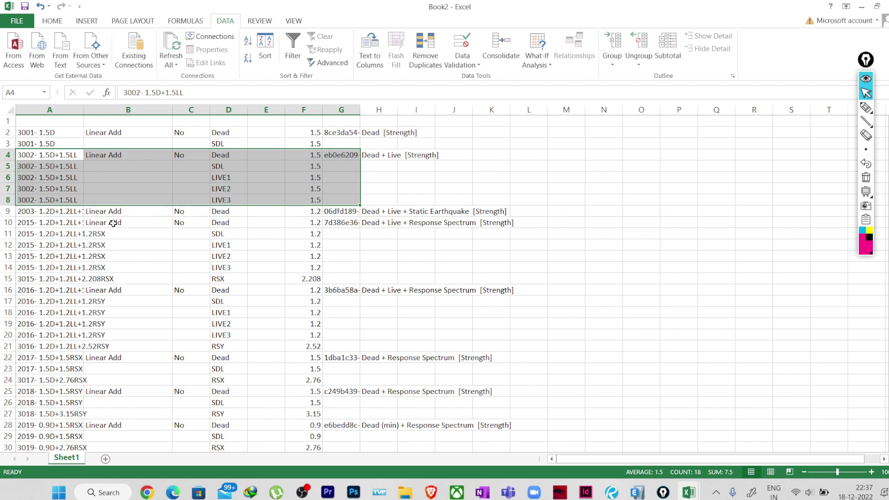
Renumber A9 to 3003 and widen column A to show full names.
scroll(113, 213, down, 1)
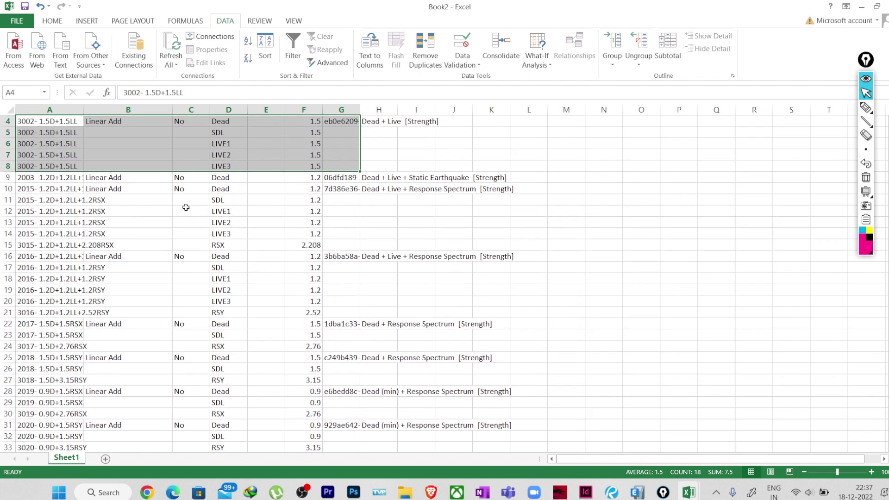
click(26, 180)
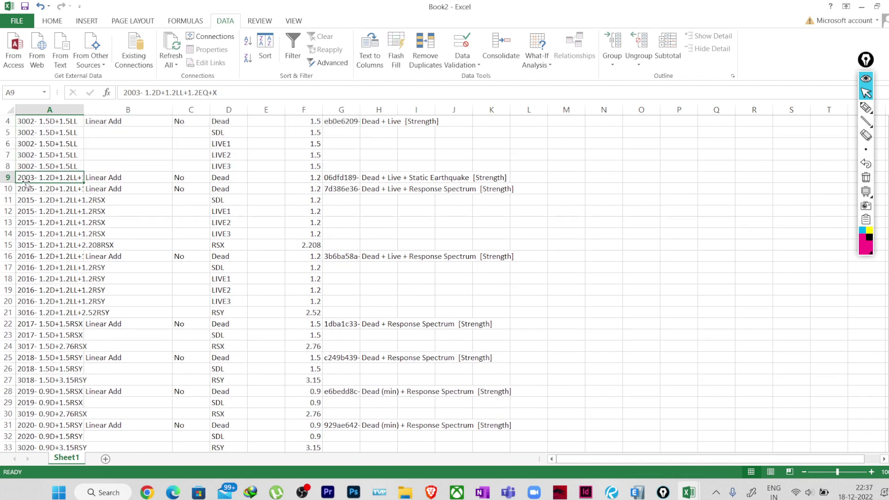
click(125, 92)
text(3)
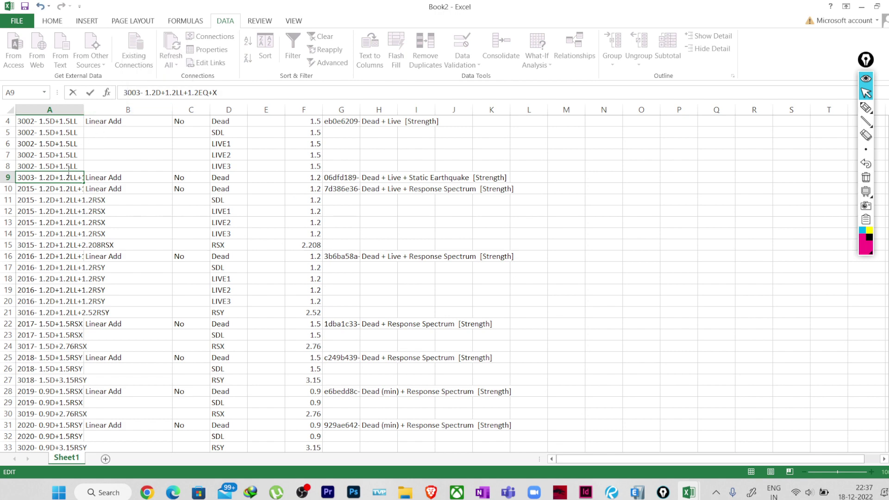
key(Return)
click(43, 178)
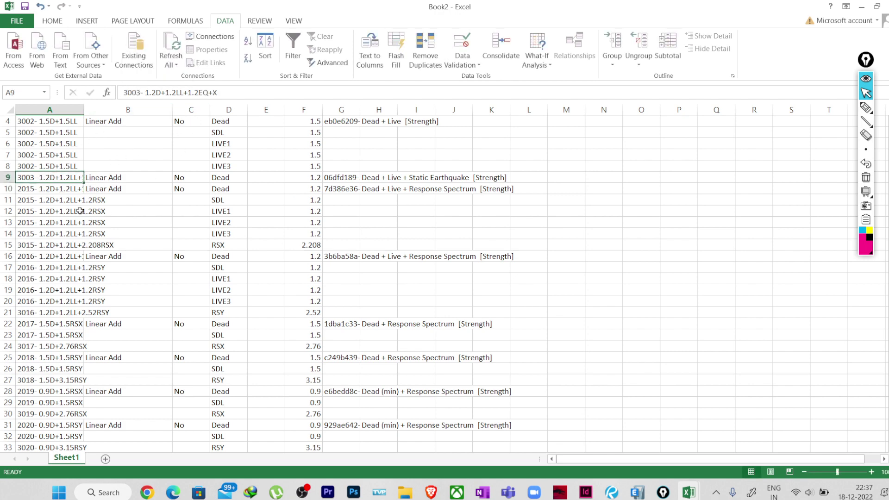
drag(84, 110, 132, 110)
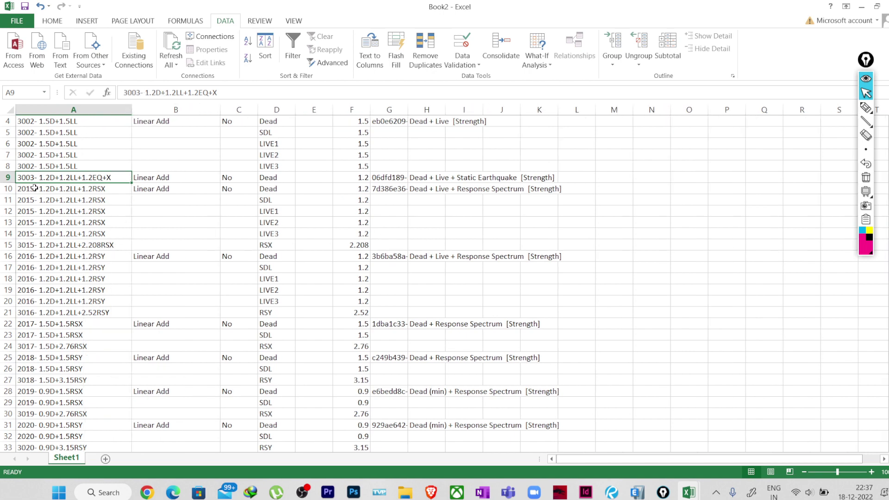
Clear and delete row 9, the static earthquake combination.
click(6, 177)
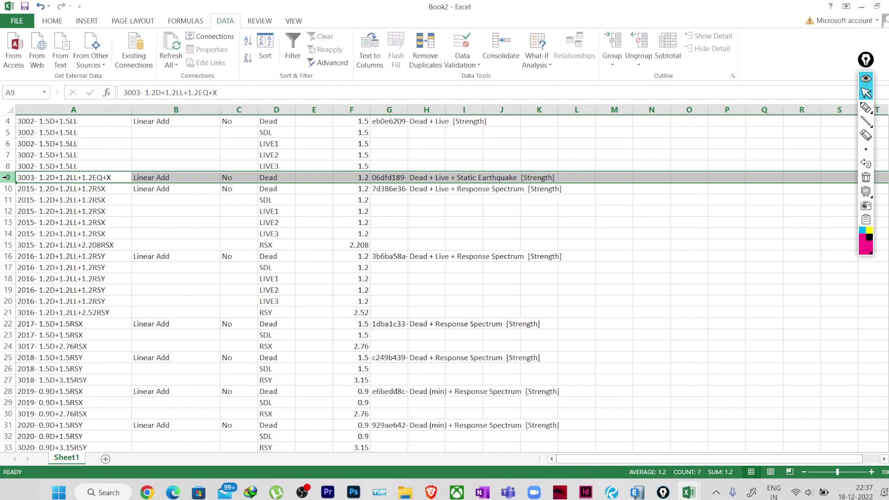
key(Delete)
right_click(6, 177)
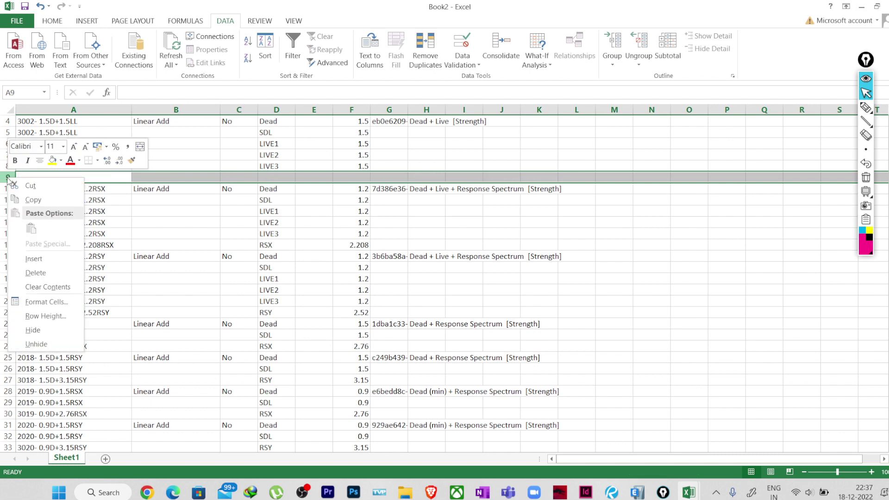
click(35, 273)
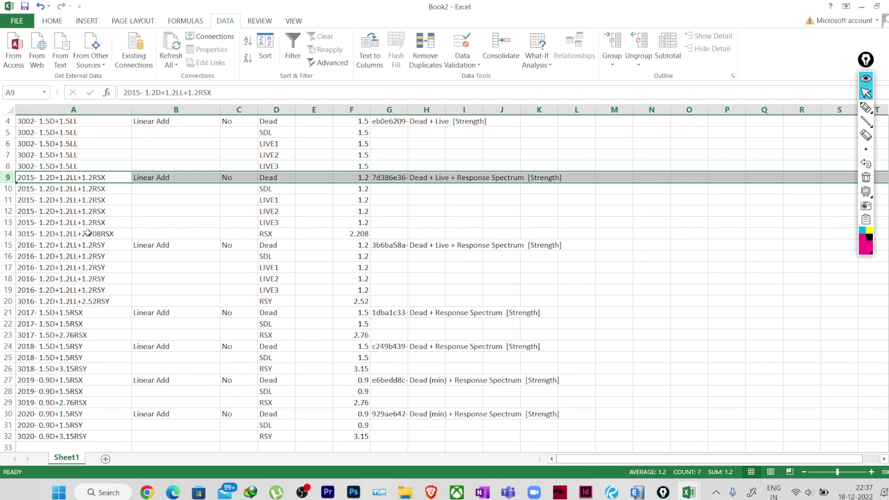
Rename the 2015 combination in A9 to 3003- 1.2D+1.2LL+2.208RSX, using the 2.208 RSX factor.
click(350, 235)
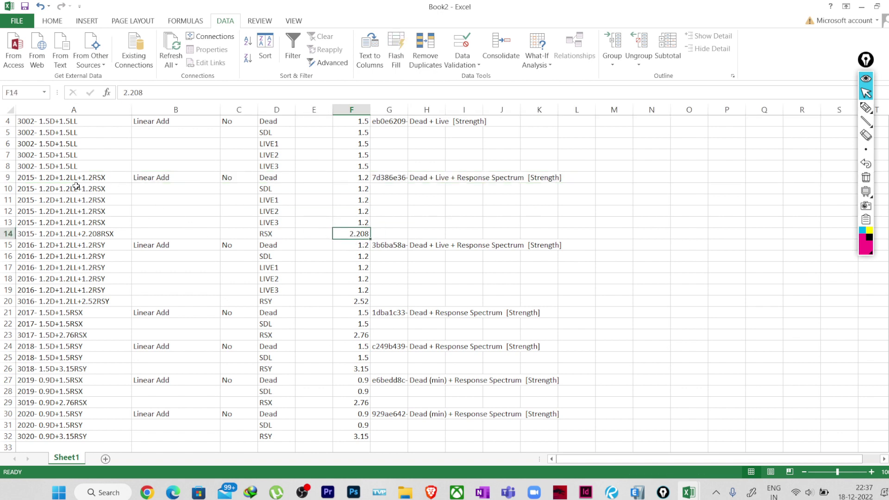
click(6, 177)
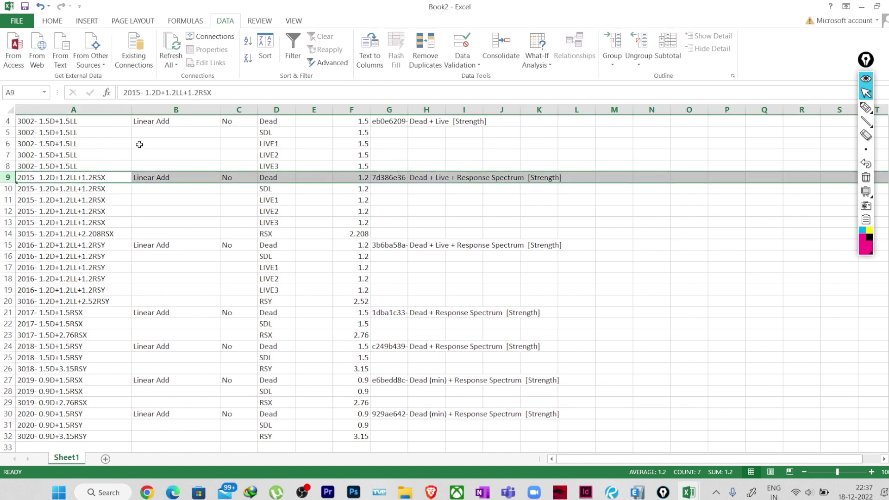
scroll(56, 153, up, 1)
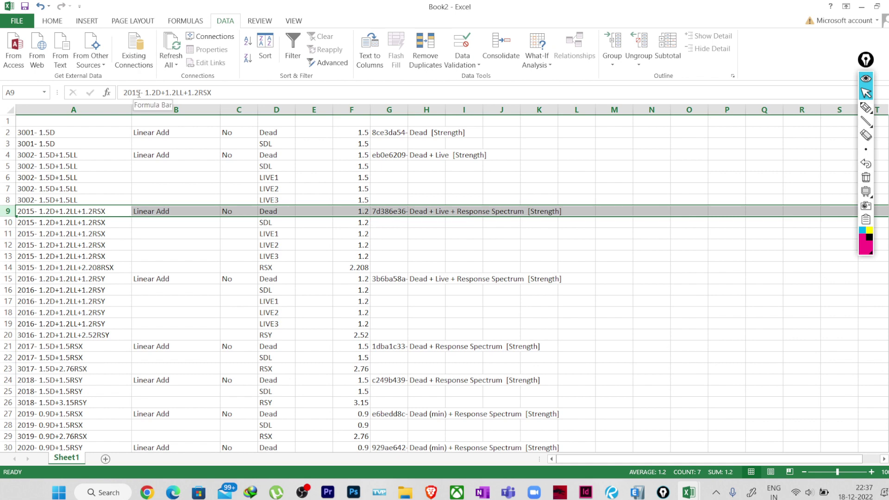
drag(139, 94, 123, 94)
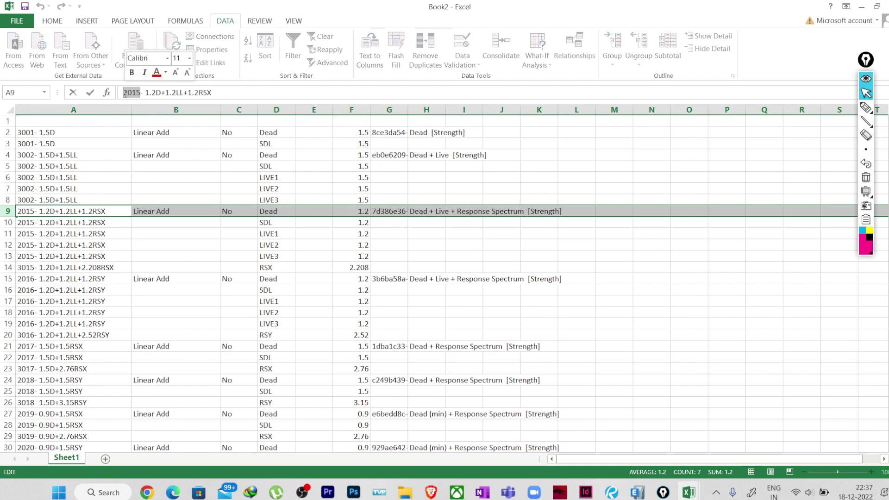
text(300)
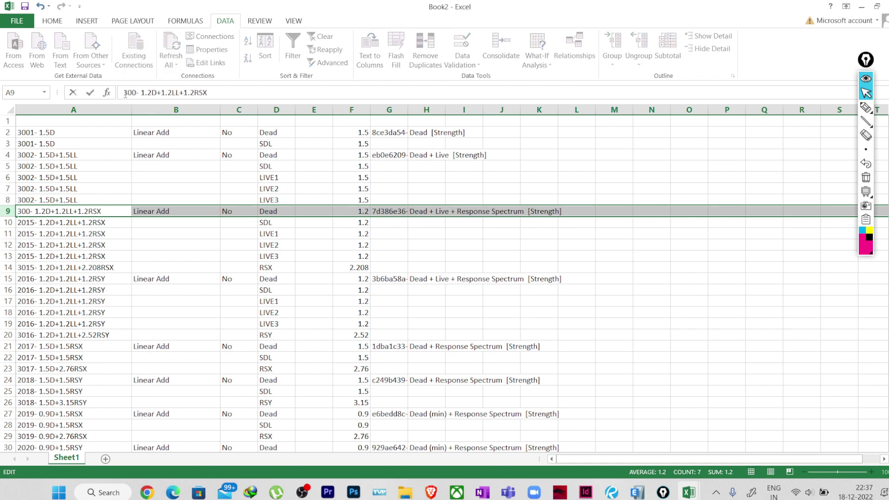
text(3)
drag(200, 93, 193, 93)
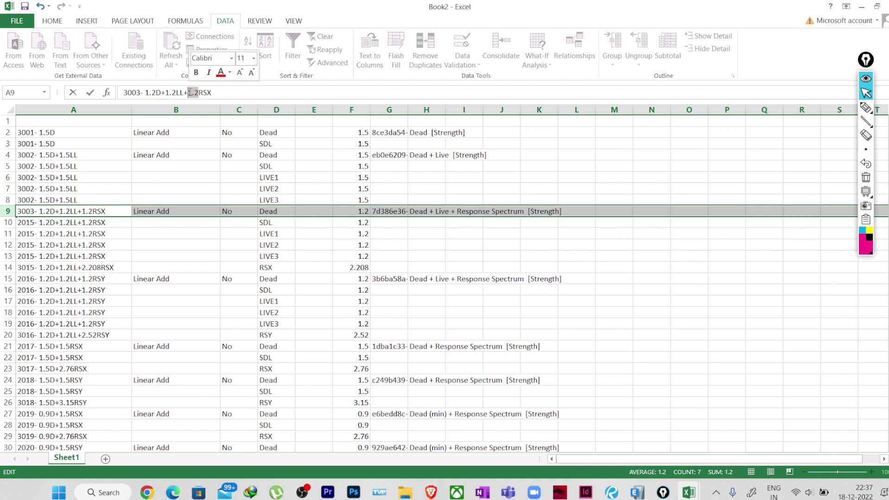
key(BackSpace)
text(.20)
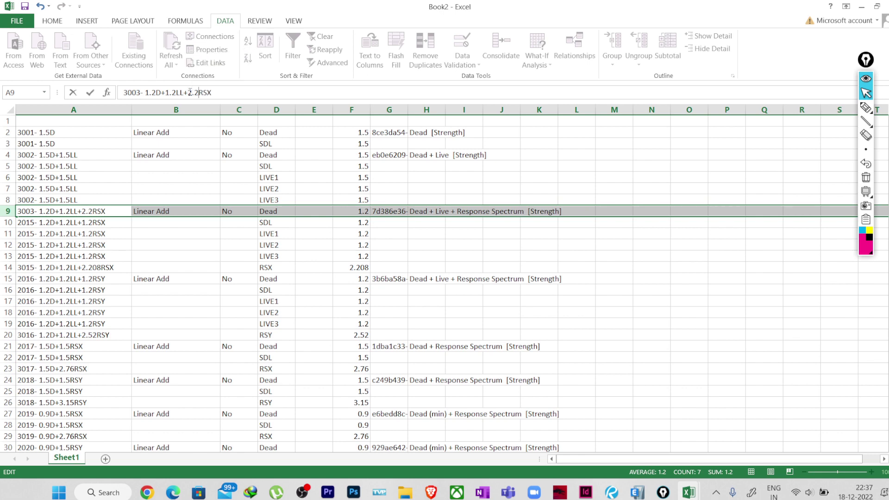
text(8)
key(Tab)
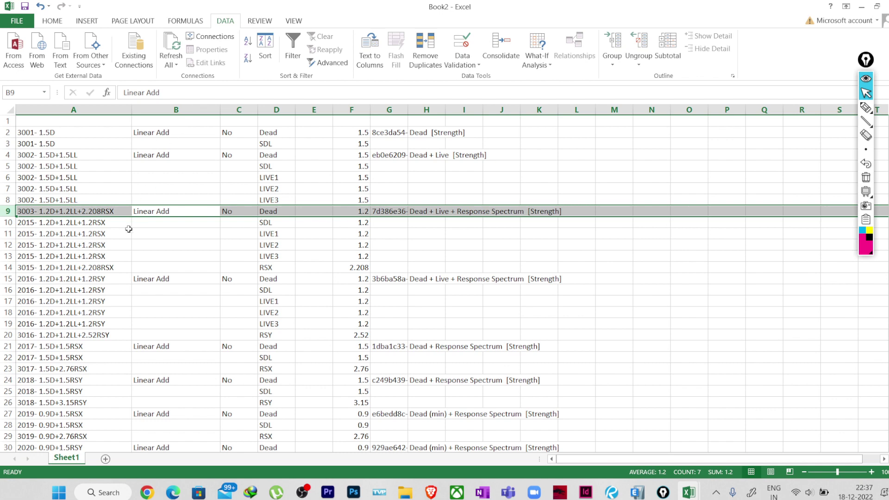
Copy the 3003 combination name from A9 into A10:A14.
click(28, 224)
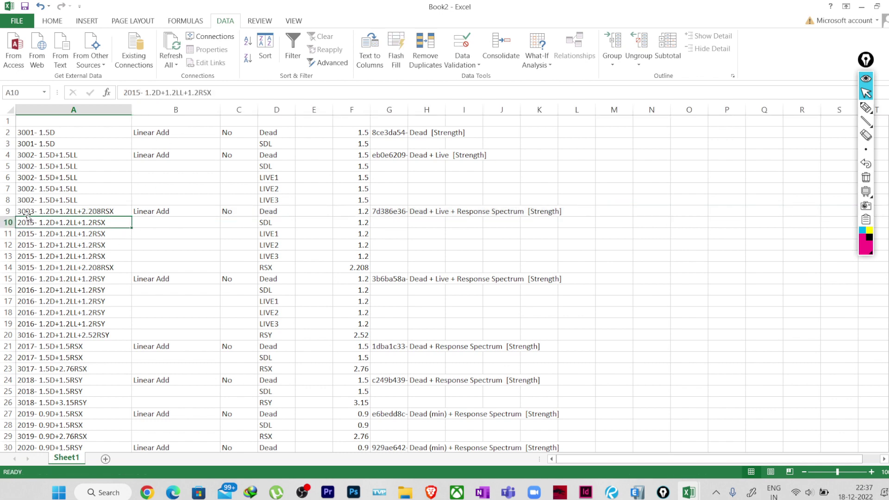
click(28, 213)
key(ctrl+c)
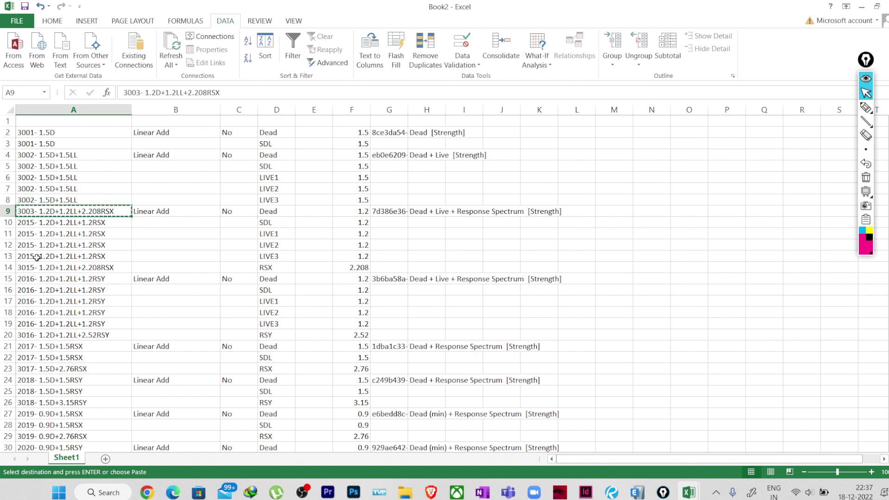
drag(25, 222, 38, 268)
key(ctrl+v)
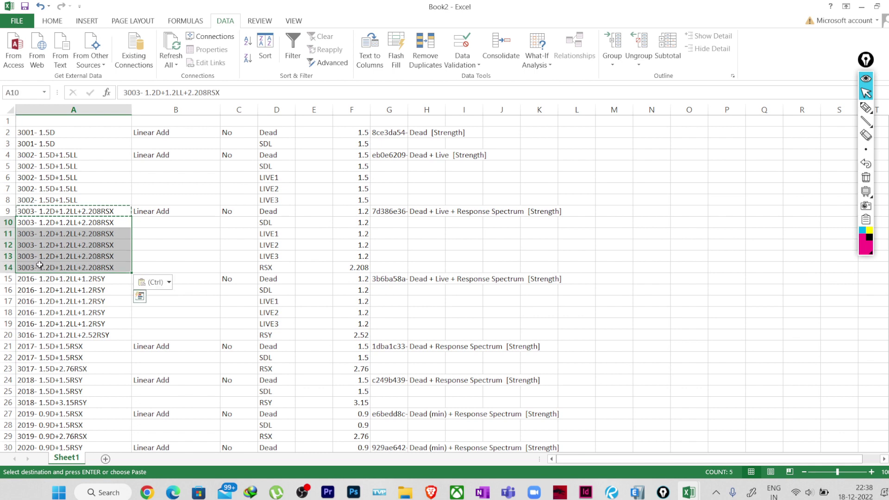
key(ctrl)
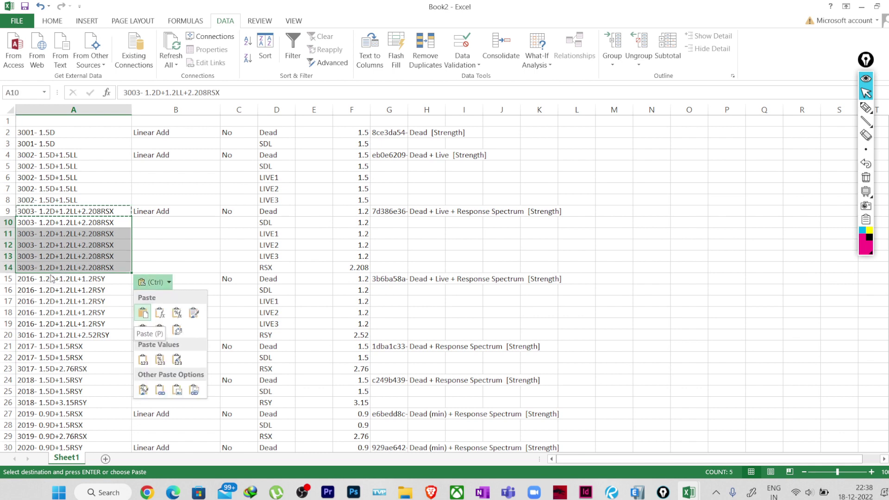
click(52, 281)
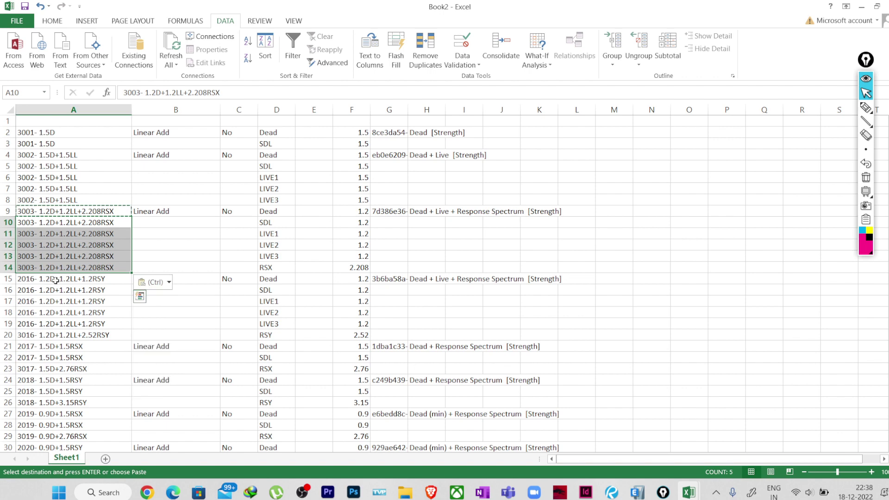
click(58, 280)
key(Escape)
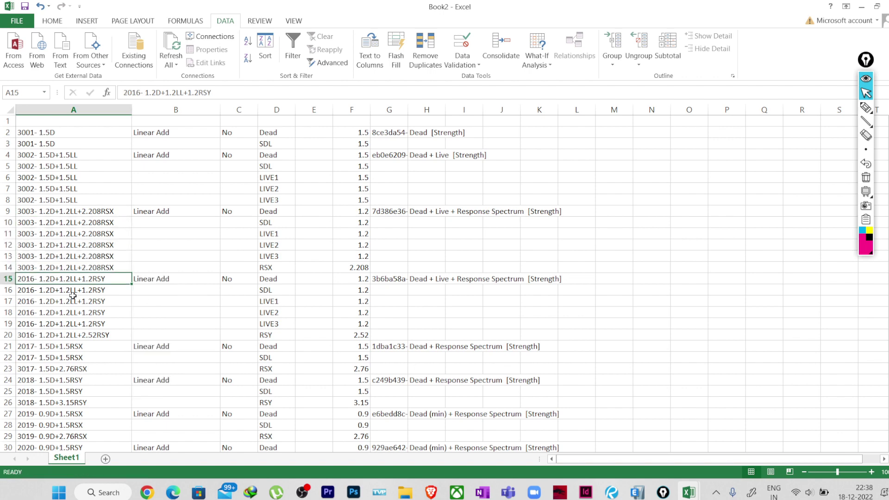
Renumber the 2016 combination in A15 to 3004 and change its RSY factor to 2.52.
scroll(73, 295, down, 1)
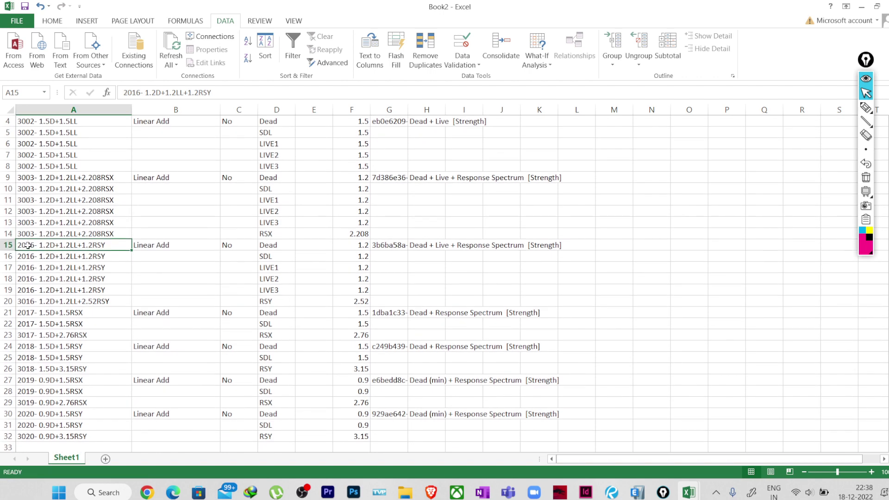
click(345, 301)
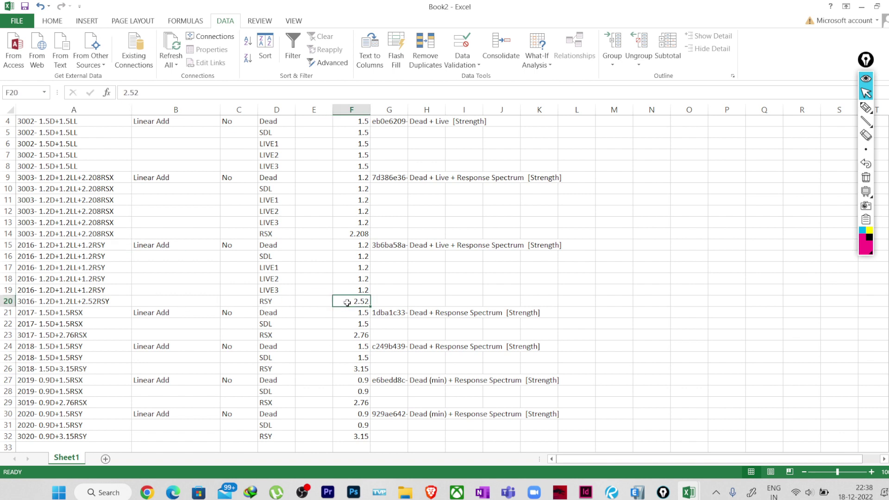
click(29, 245)
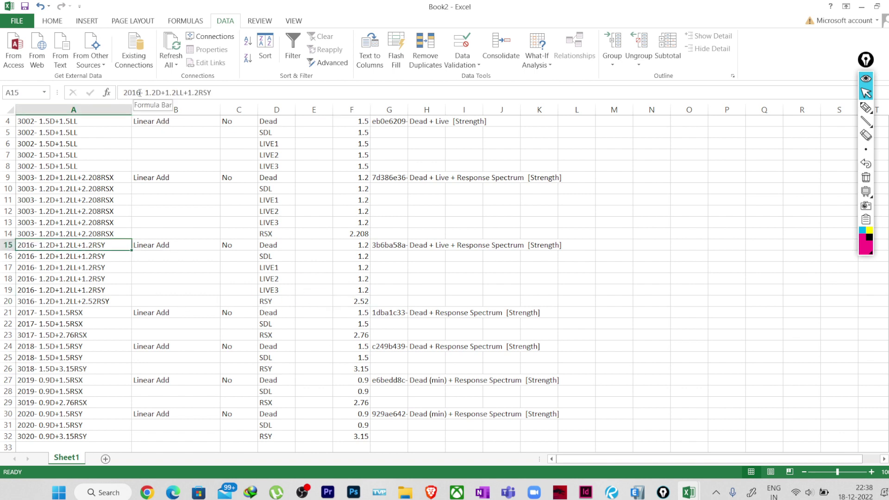
drag(138, 91, 126, 92)
key(BackSpace)
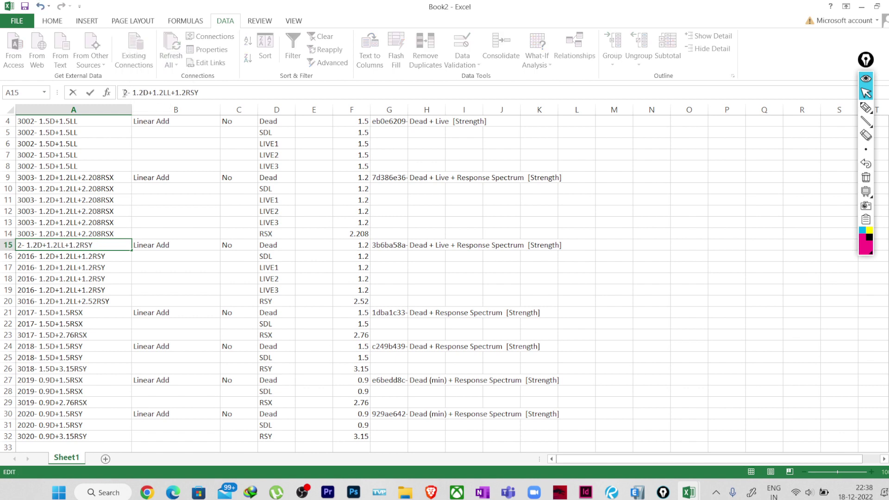
key(BackSpace)
text(3004)
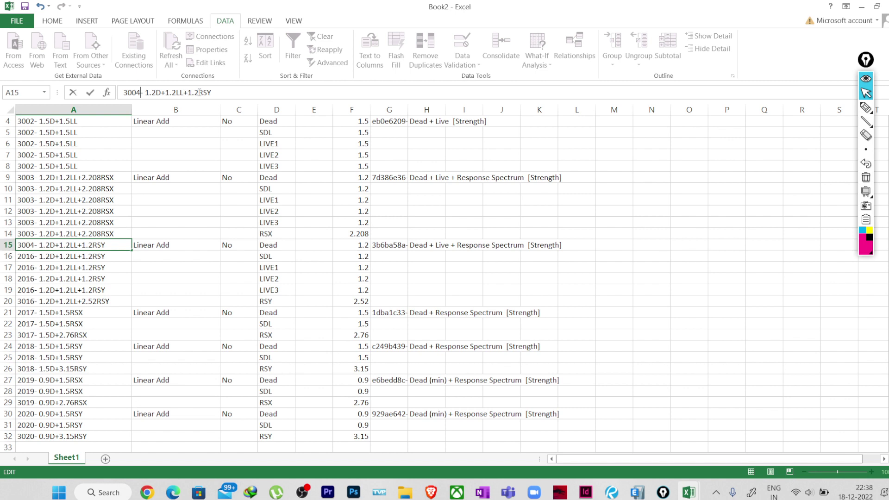
text(2.52)
key(Return)
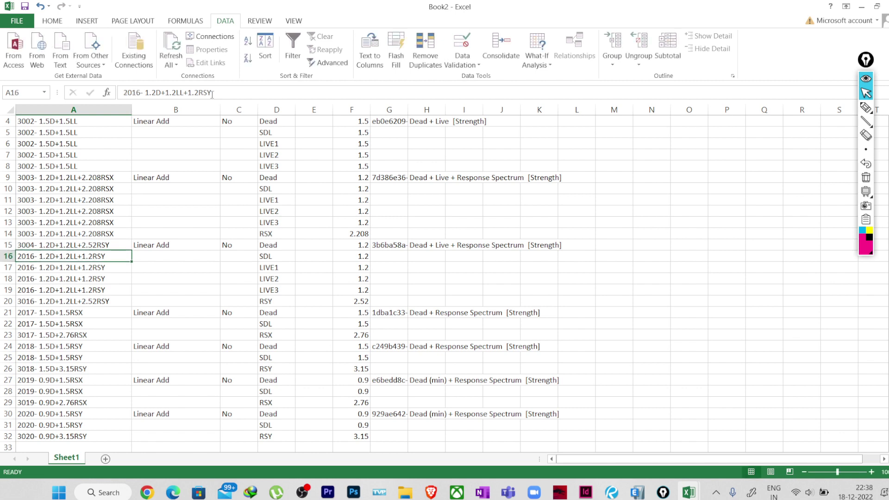
Fill A16:A20 with the 3004- 1.2D+1.2LL+2.52RSY name copied from A15.
click(34, 244)
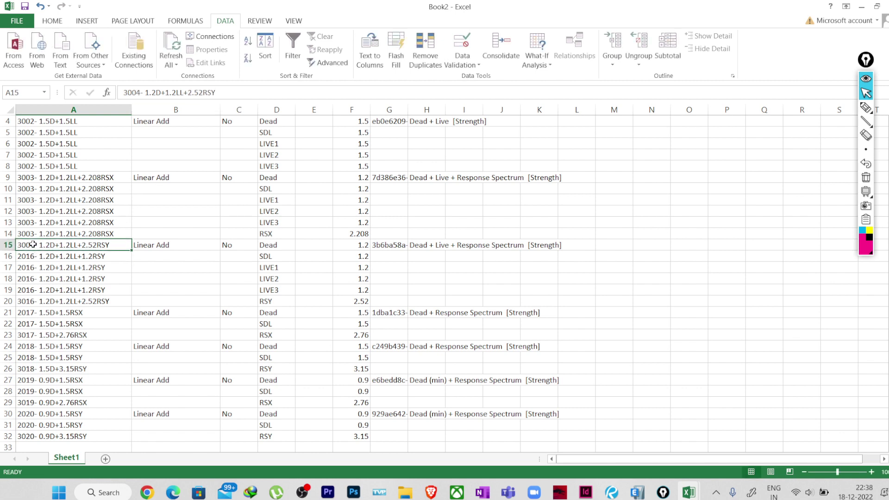
key(ctrl+c)
drag(28, 256, 29, 298)
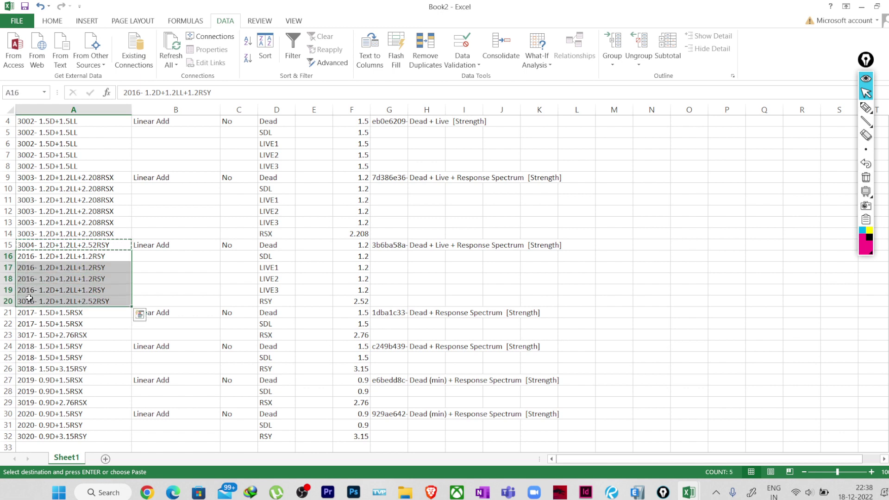
key(ctrl+v)
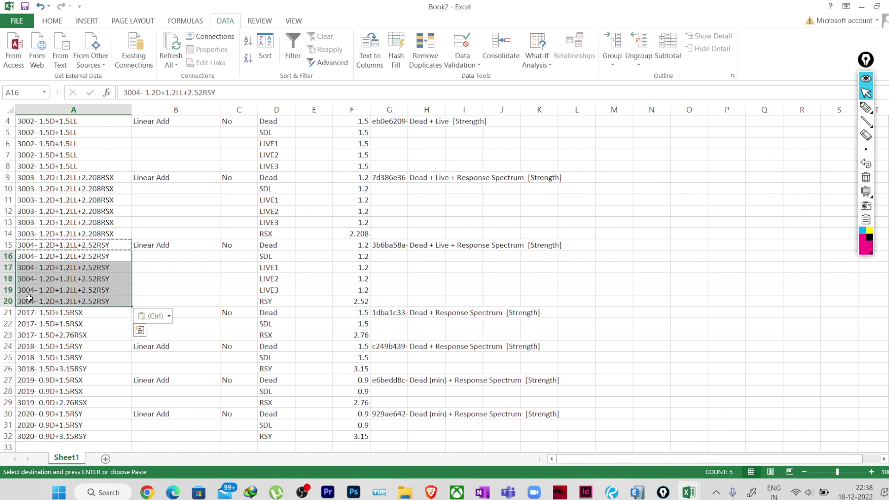
click(34, 311)
Rename the 2017 combination in A21 to 3005- 1.5D+2.76RSX.
scroll(36, 277, down, 1)
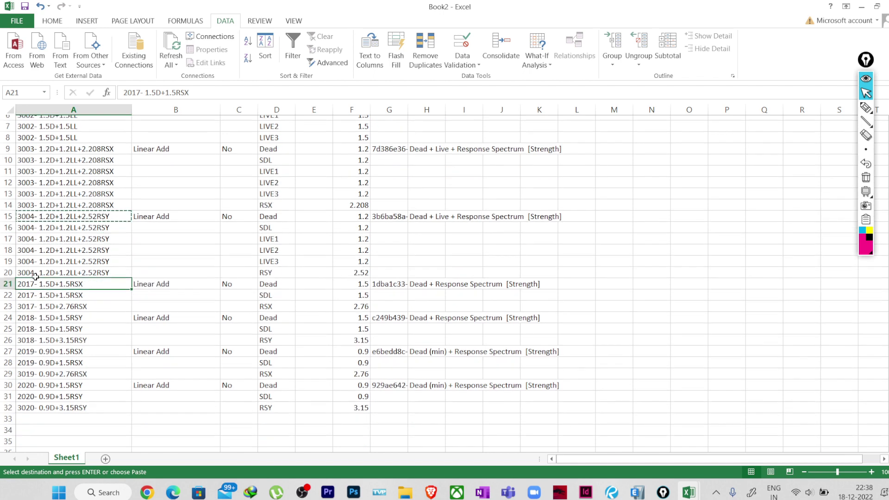
key(Escape)
scroll(36, 277, down, 1)
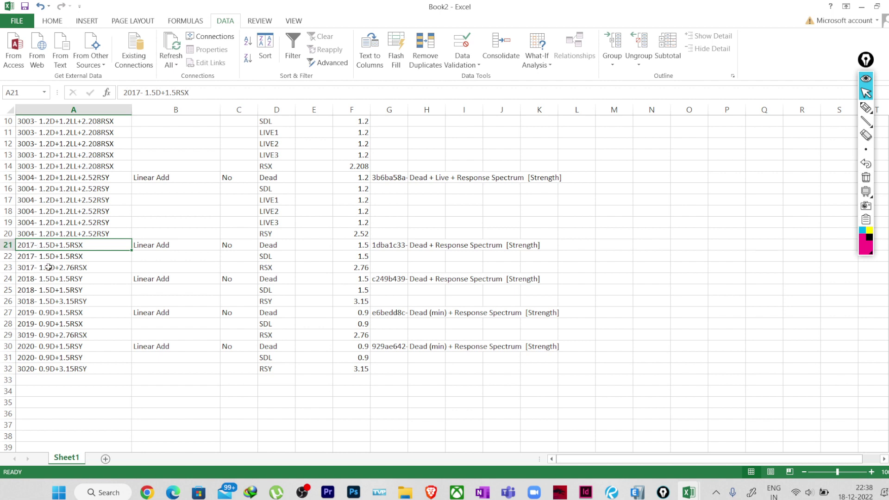
click(352, 269)
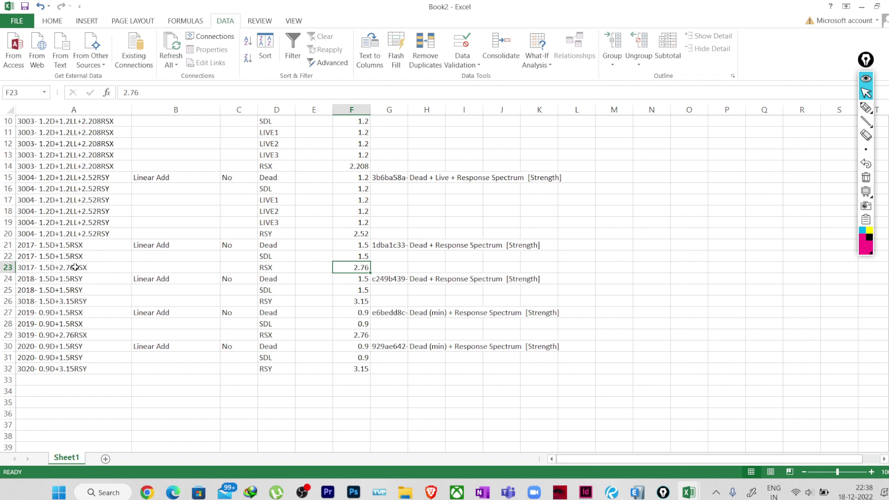
click(27, 244)
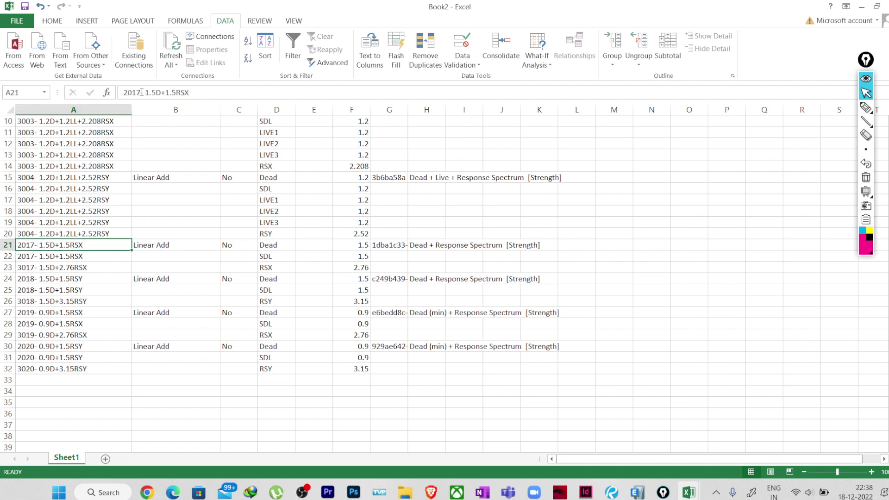
drag(142, 92, 121, 94)
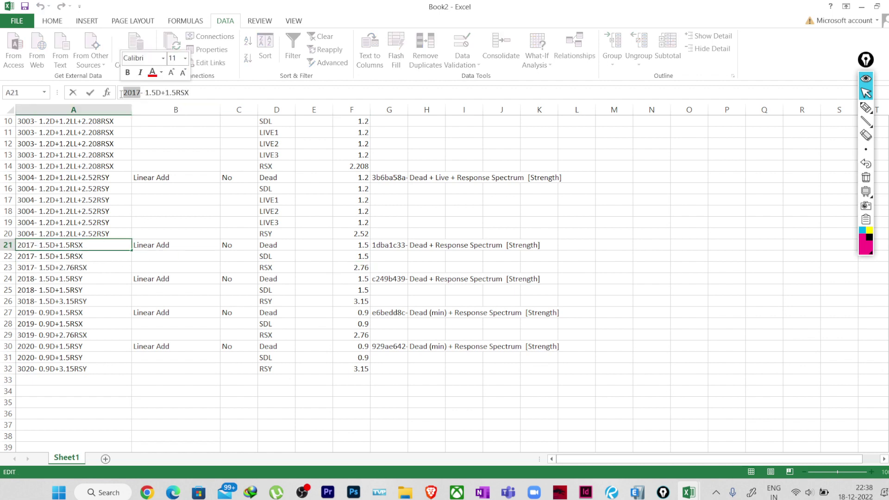
text(305)
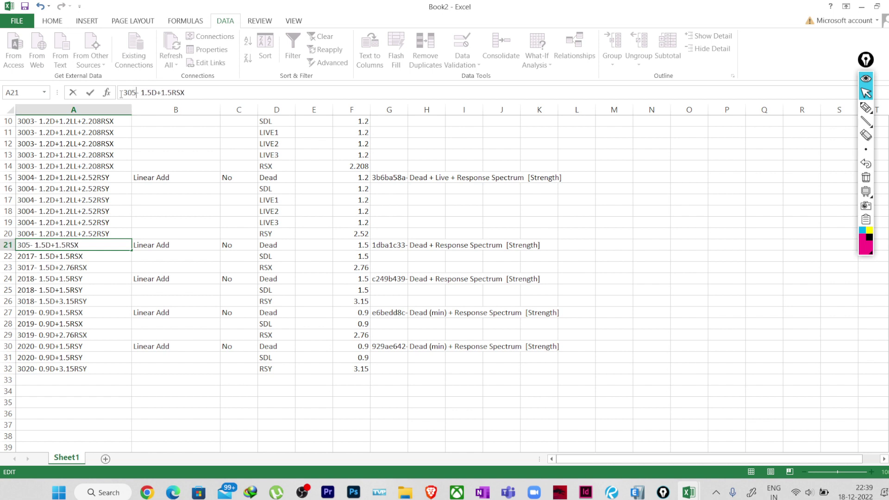
key(BackSpace)
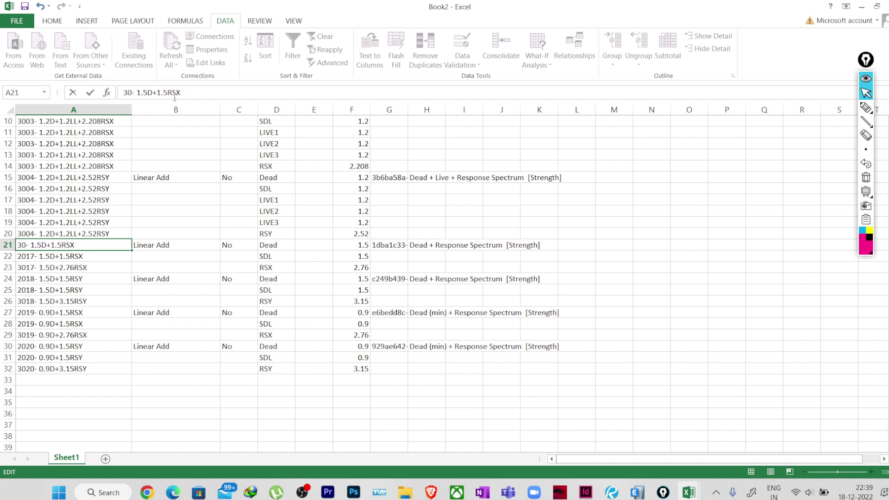
text(05)
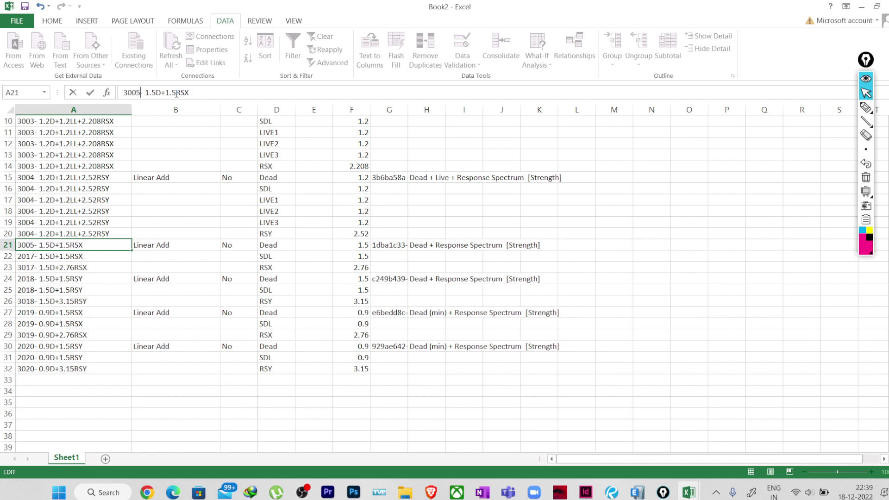
drag(177, 94, 169, 96)
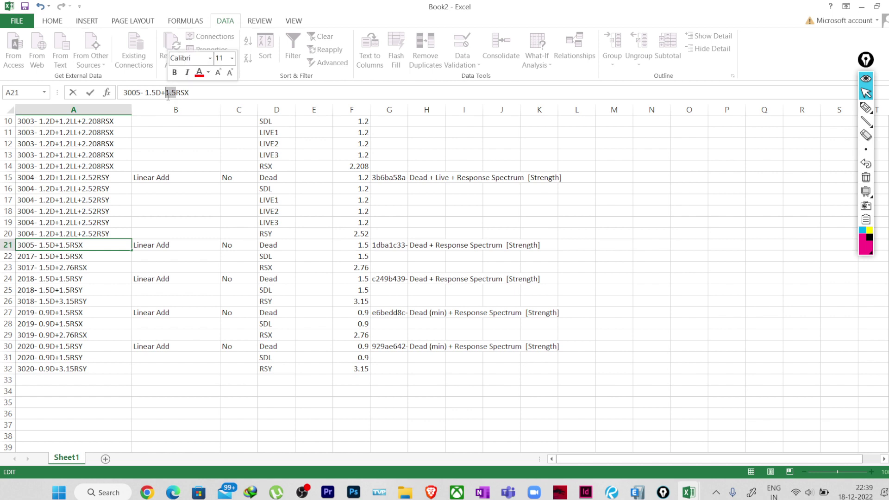
text(2.7)
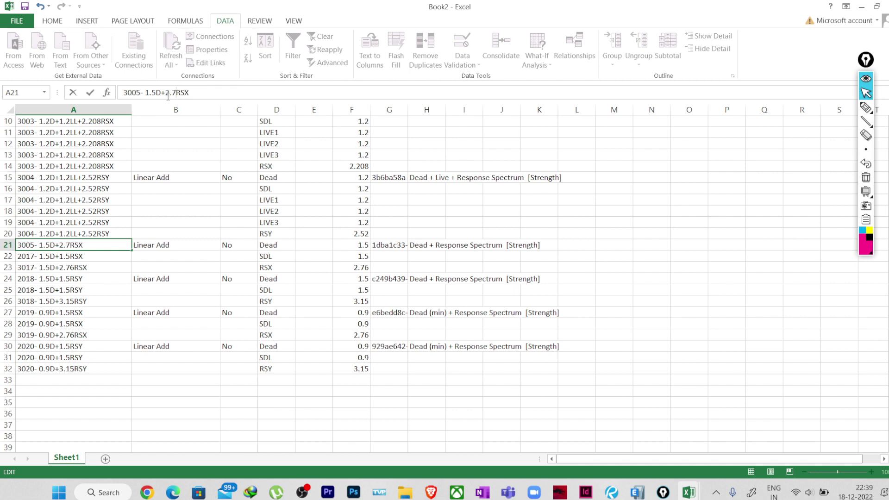
text(6)
key(Return)
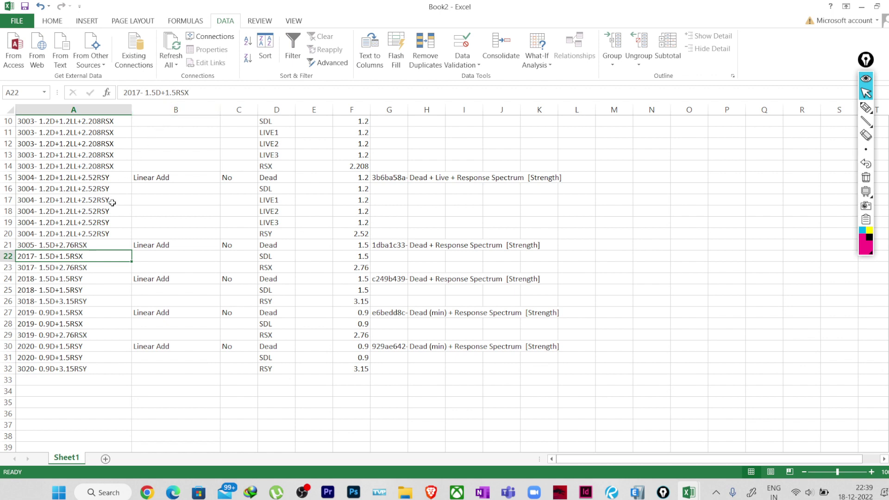
Copy the 3005 combination name from A21 into A22:A23.
click(23, 244)
key(ctrl+c)
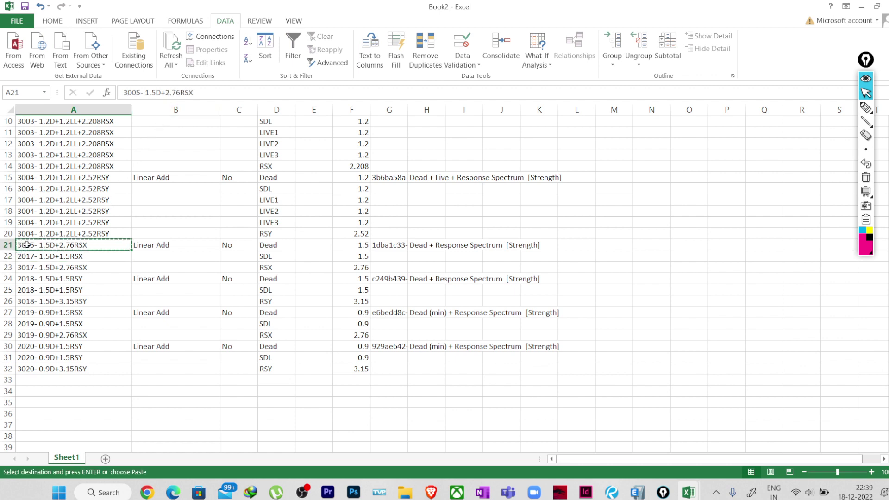
drag(24, 256, 37, 269)
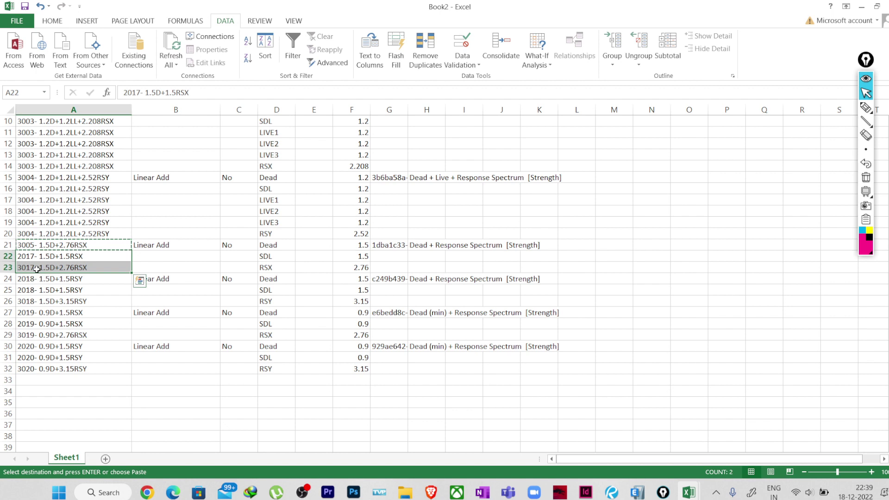
key(ctrl+v)
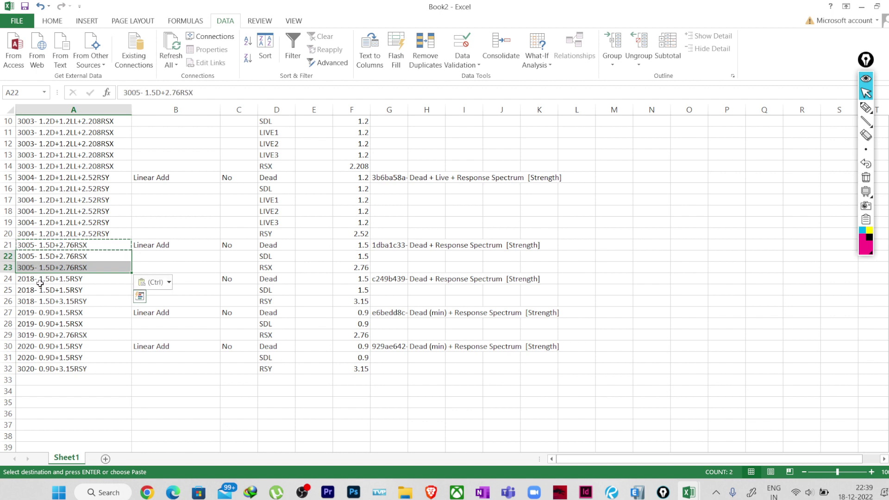
key(Escape)
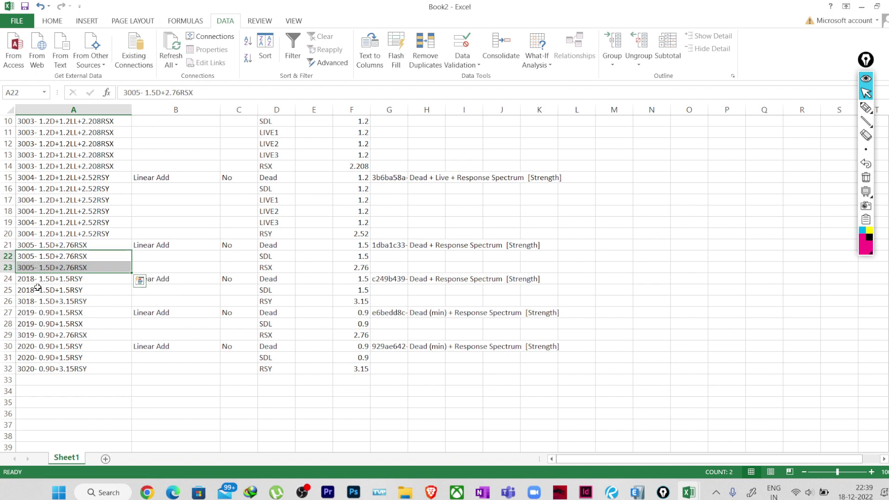
scroll(38, 287, down, 1)
Rename the 2018 combination in A24 to 3006- 1.5D+3.15RSY, with RSY factor 3.15.
click(29, 249)
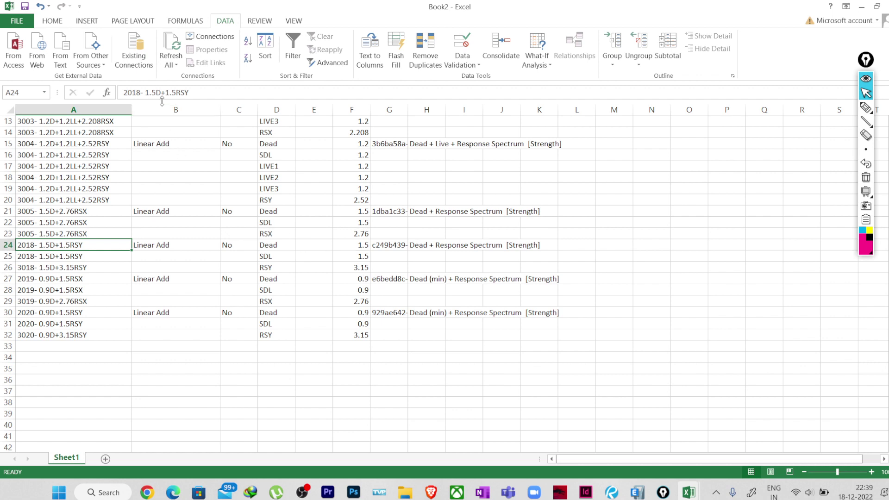
drag(174, 94, 165, 94)
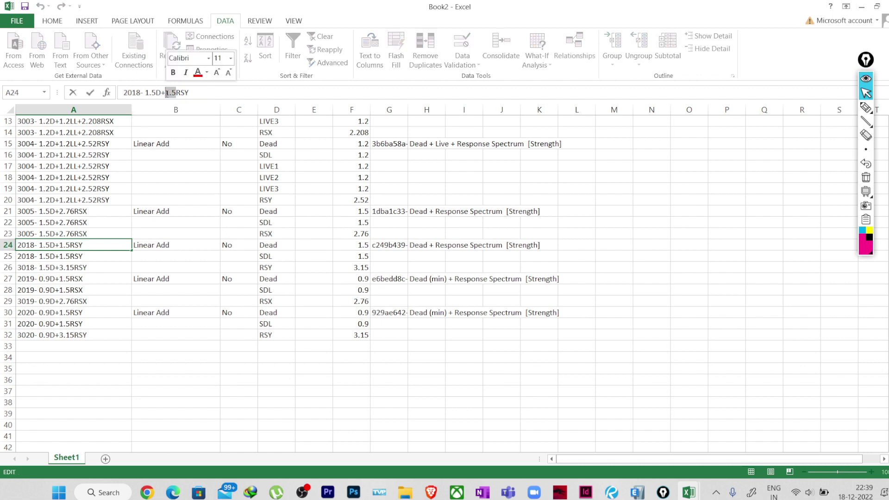
text(3)
text(.15)
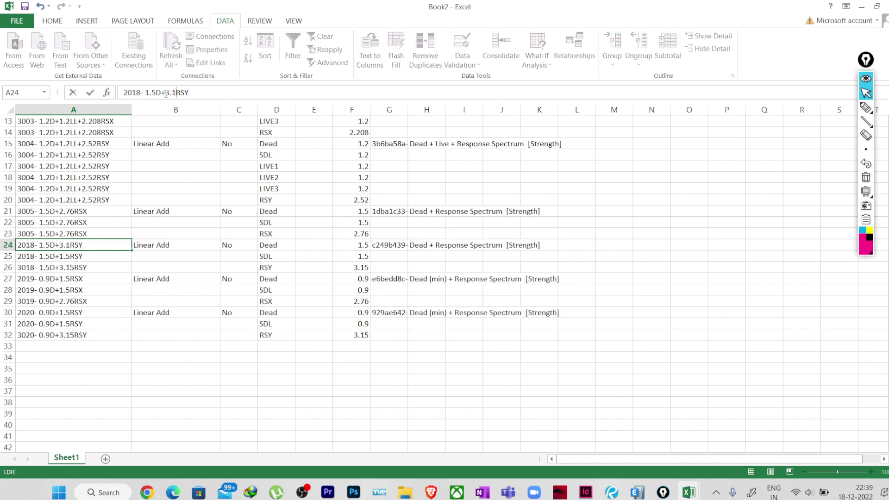
key(Return)
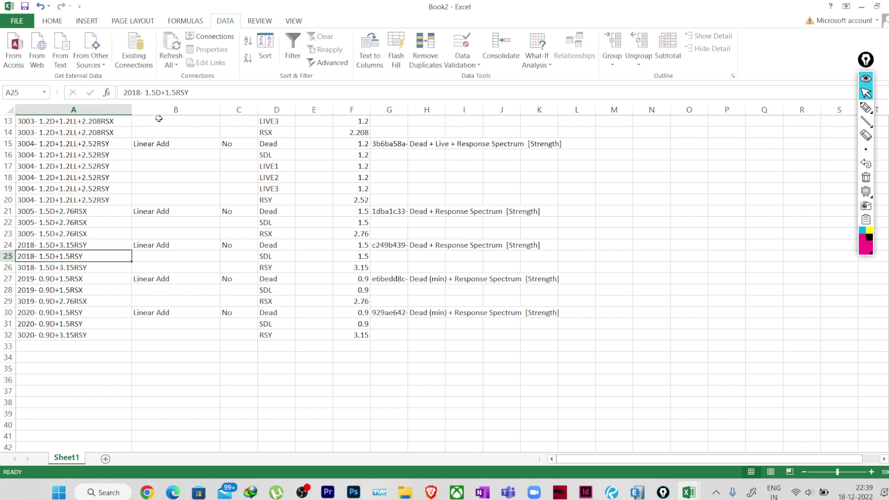
click(29, 246)
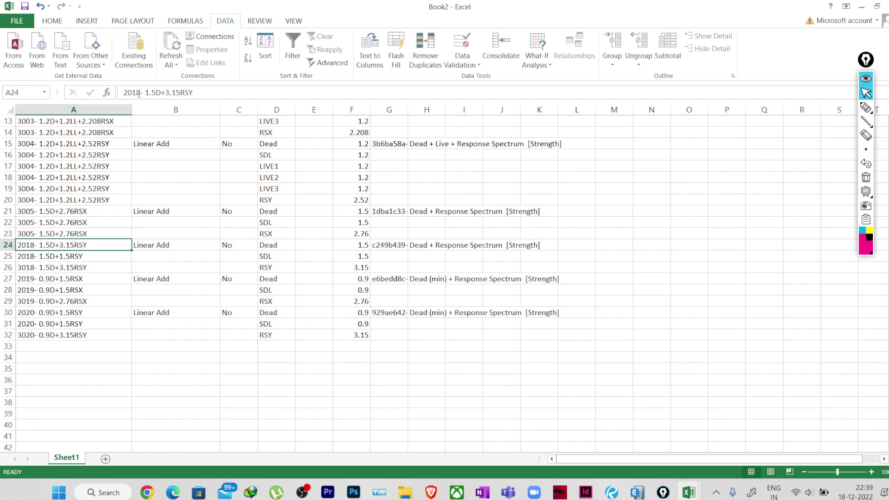
drag(132, 94, 123, 94)
text(3)
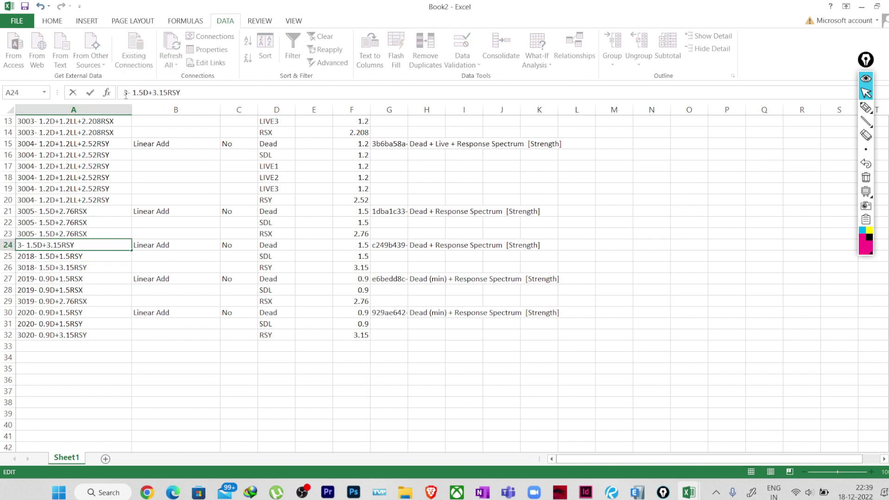
text(005)
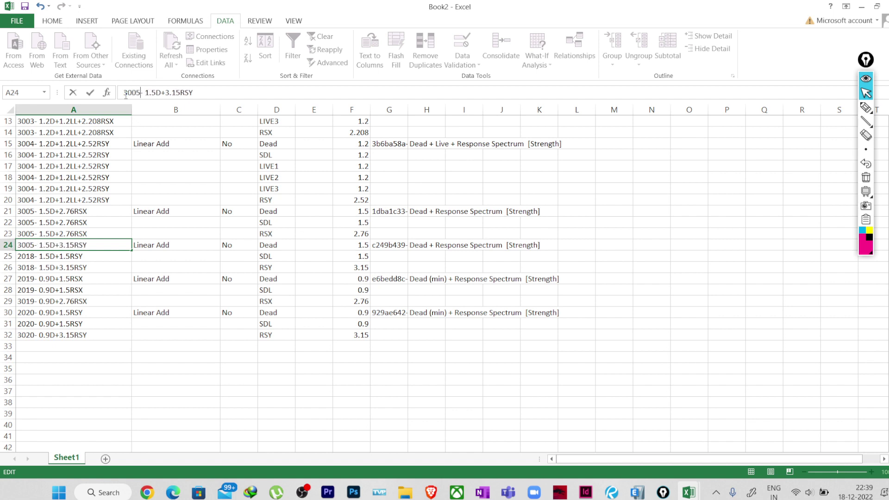
key(Return)
click(40, 244)
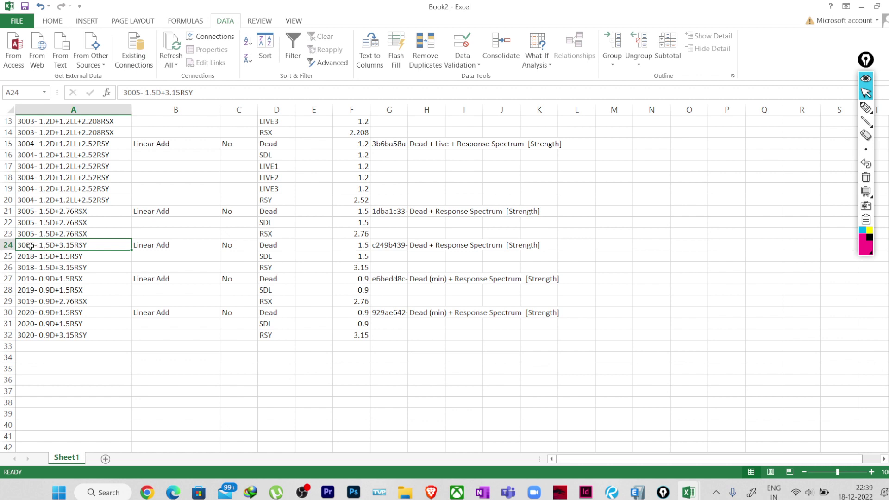
drag(142, 92, 138, 93)
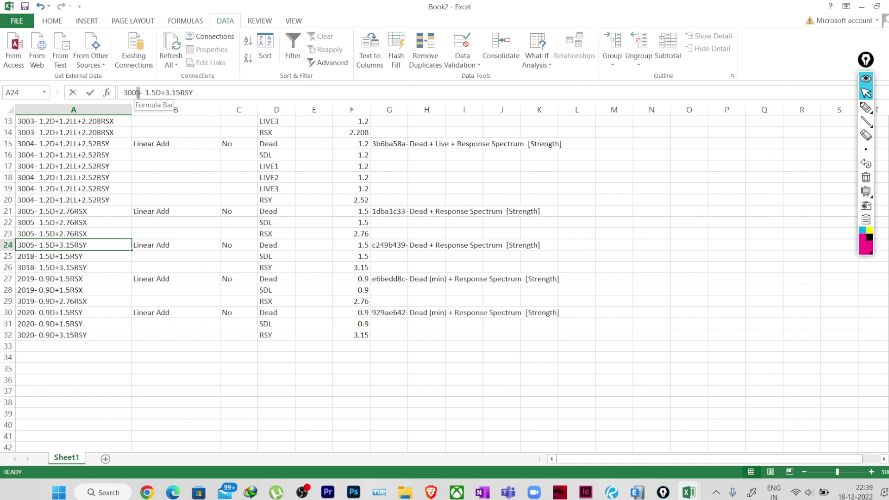
text(6)
key(Return)
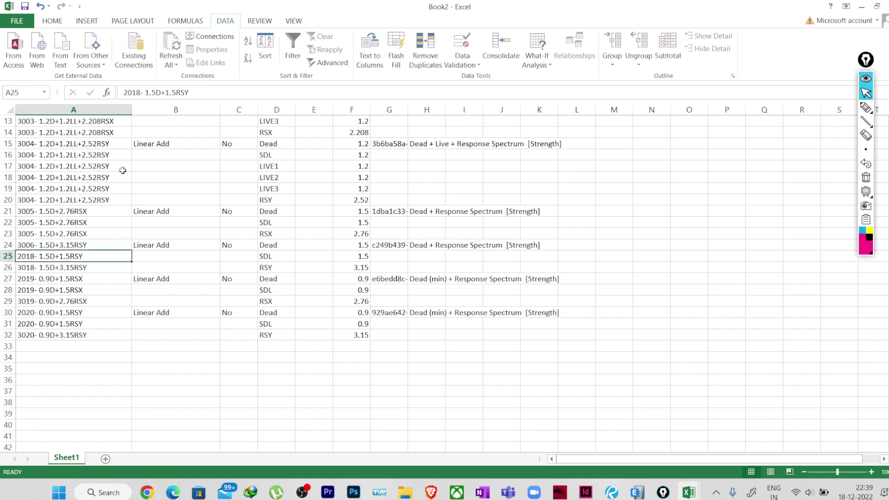
Copy the 3006 name from A24 into A25:A26 and select rows 24–26.
click(30, 246)
key(ctrl+c)
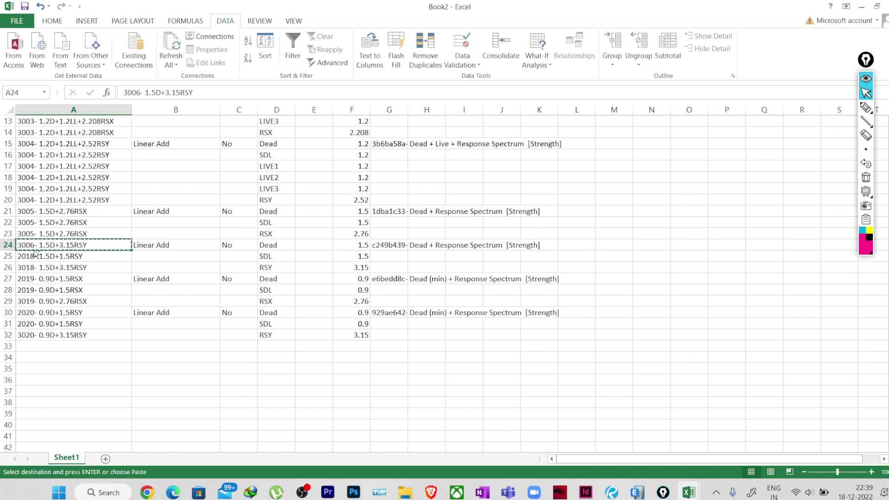
mouse_move(31, 256)
mouse_down()
mouse_move(30, 279)
mouse_move(40, 270)
mouse_up()
key(ctrl+v)
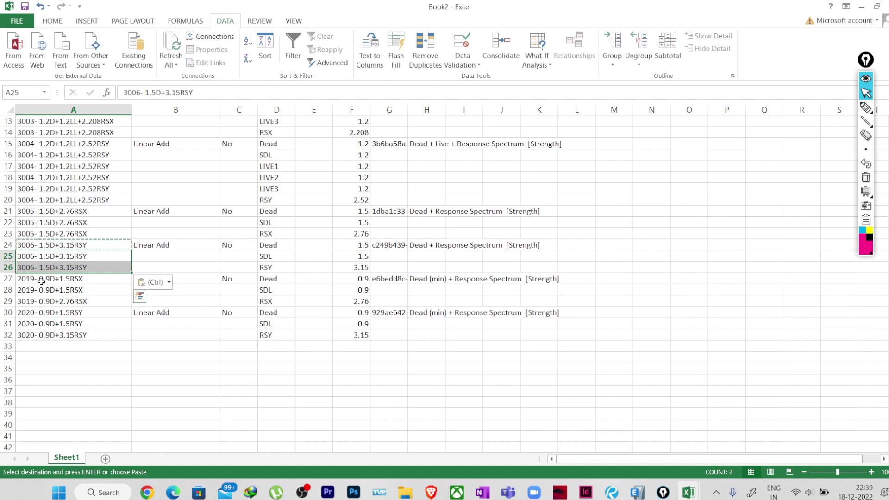
click(43, 290)
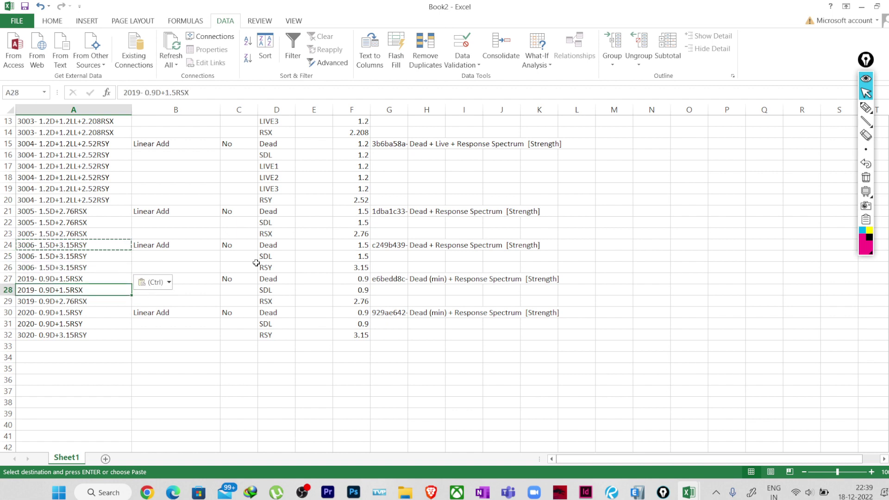
key(Escape)
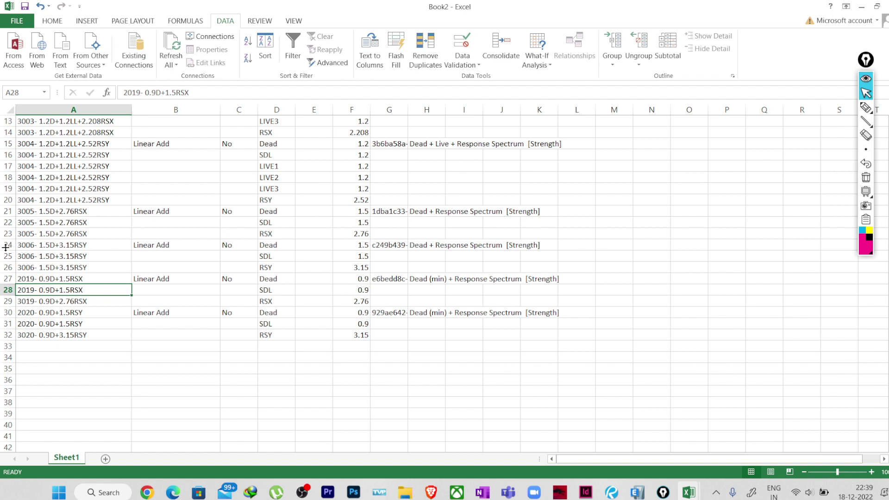
drag(5, 247, 56, 270)
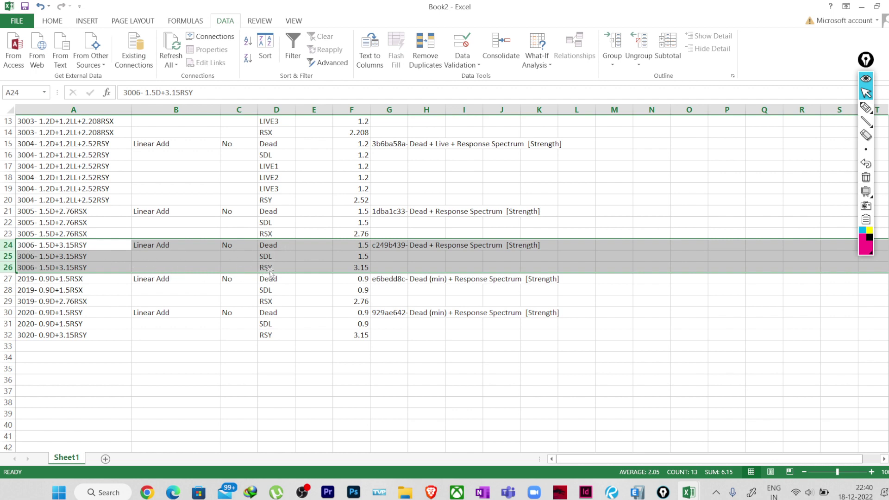
Rename the A27 combination to '3007- 0.9D+2.76RSX' and copy it into A28:A29.
click(32, 281)
drag(139, 96, 119, 95)
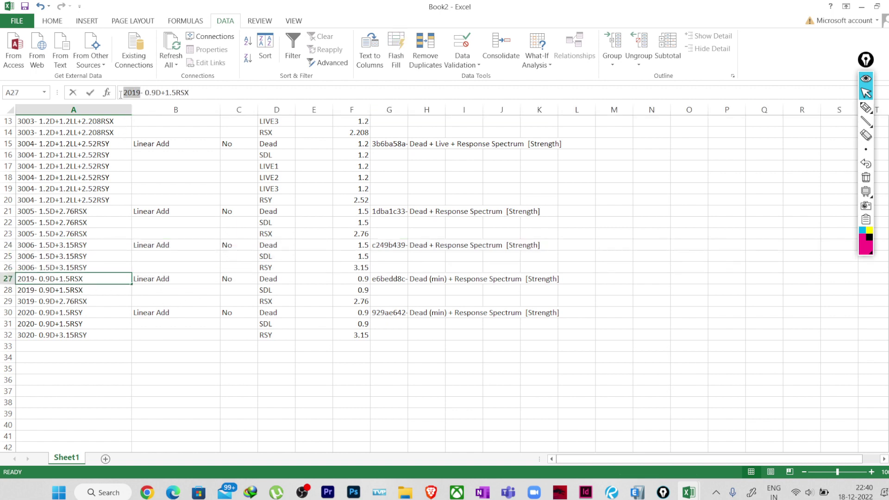
text(30)
text(07)
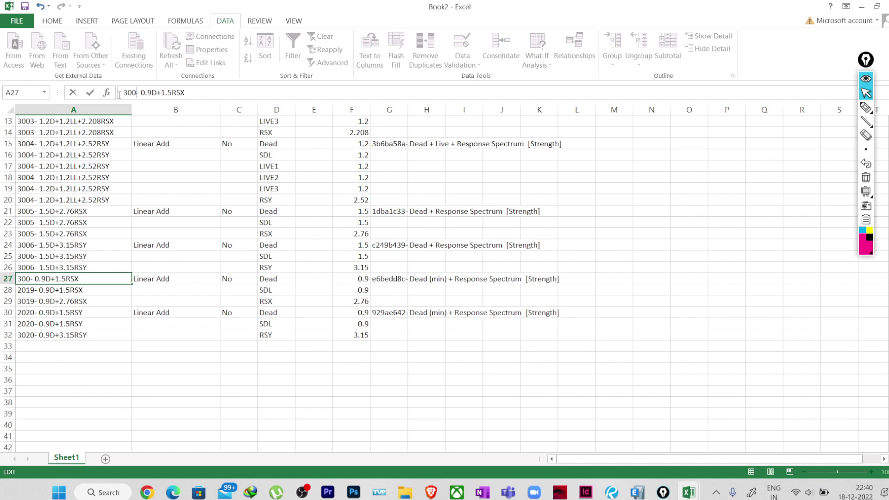
drag(175, 96, 169, 97)
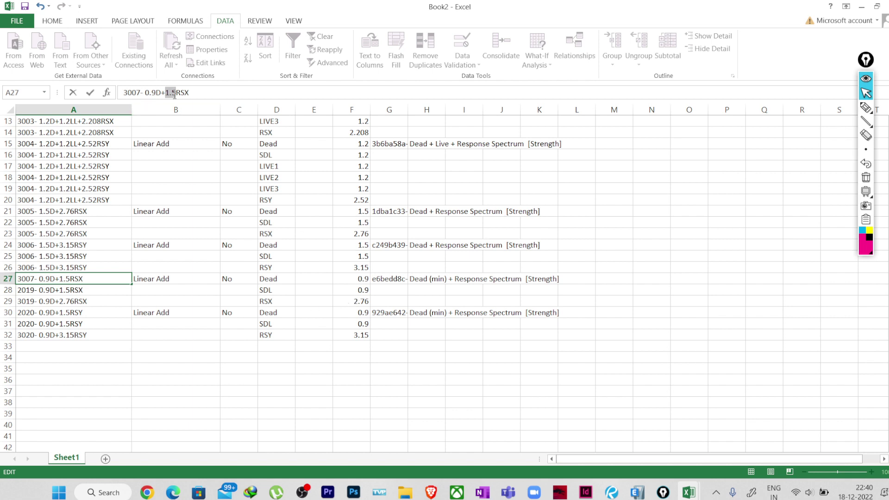
text(2.76)
key(Return)
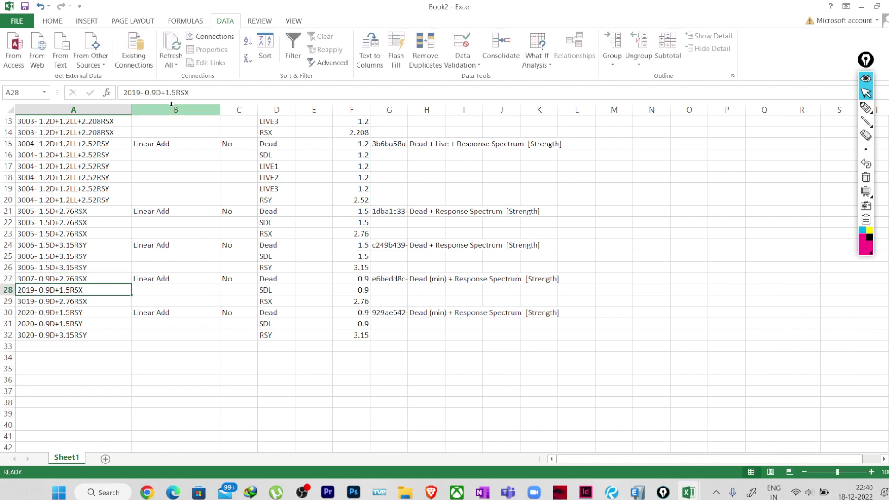
click(28, 280)
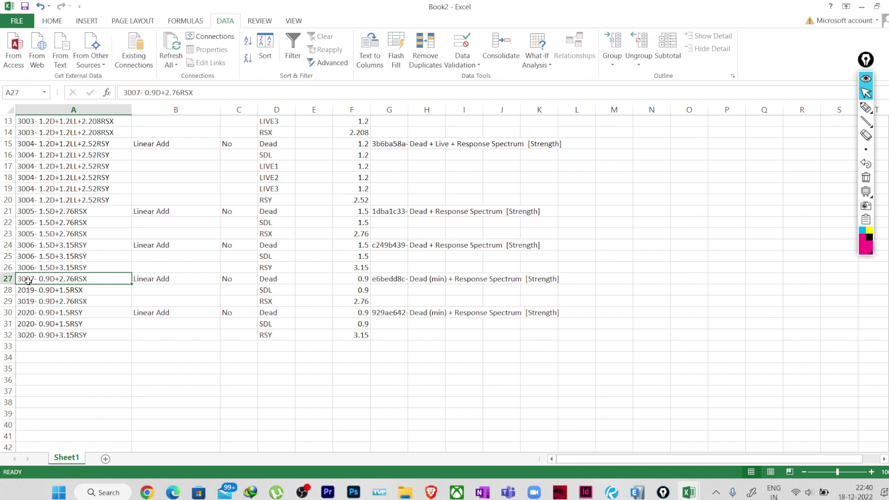
key(ctrl+c)
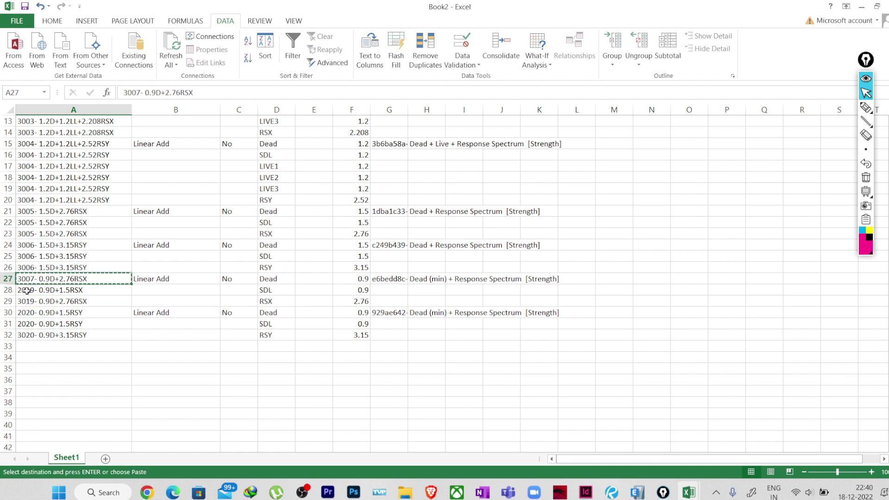
drag(28, 290, 30, 324)
key(ctrl+v)
Rename the A30 combination to '3008- 0.9D+3.15RSY' and copy it into A31:A32.
click(29, 315)
key(Escape)
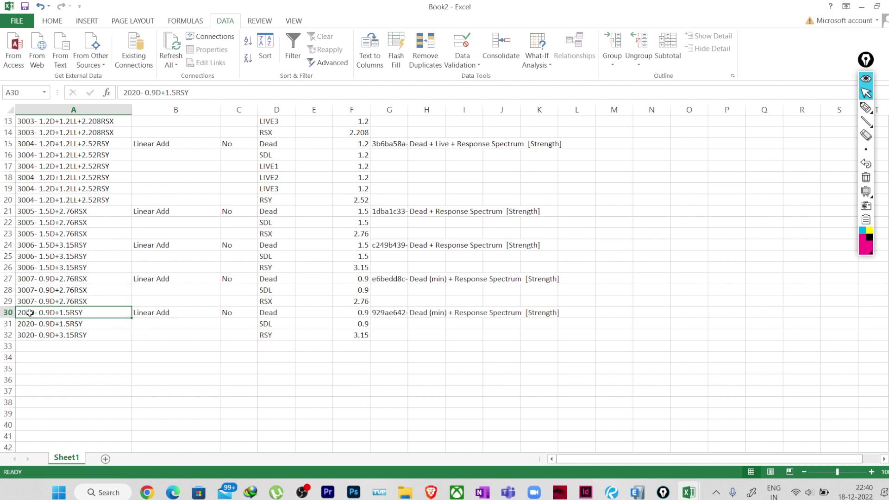
drag(143, 96, 123, 95)
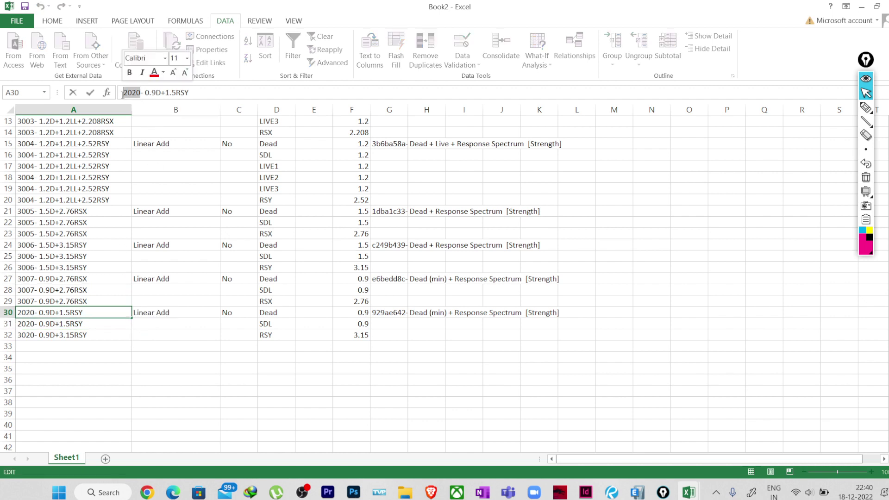
text(3008)
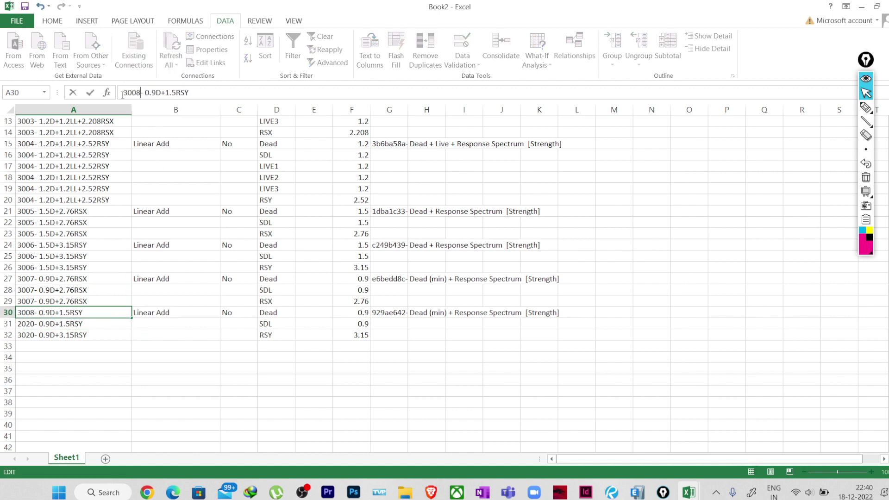
drag(175, 94, 170, 94)
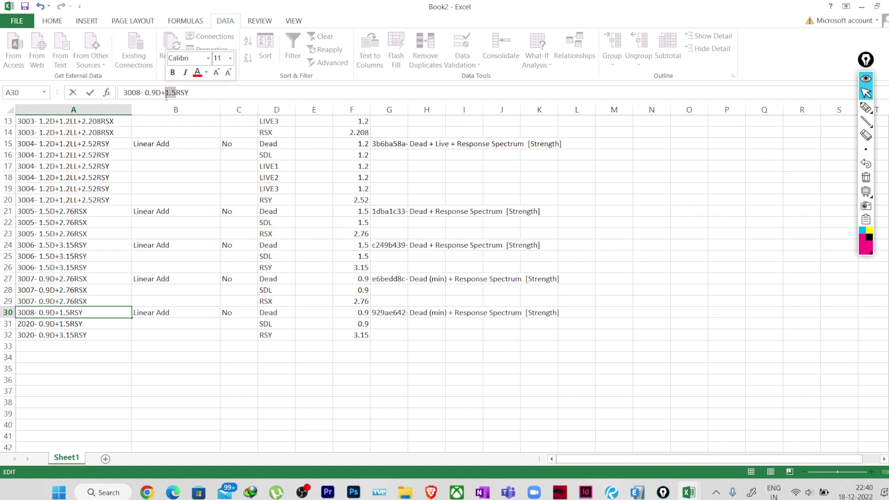
text(3.15)
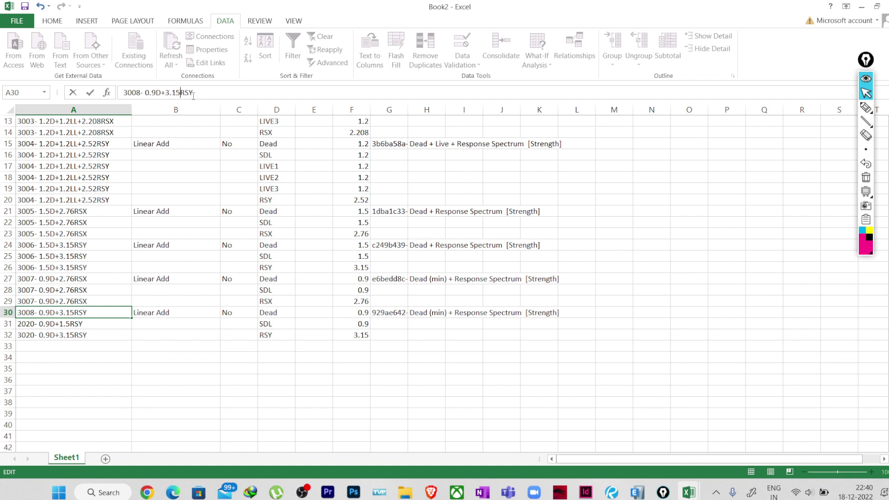
click(44, 311)
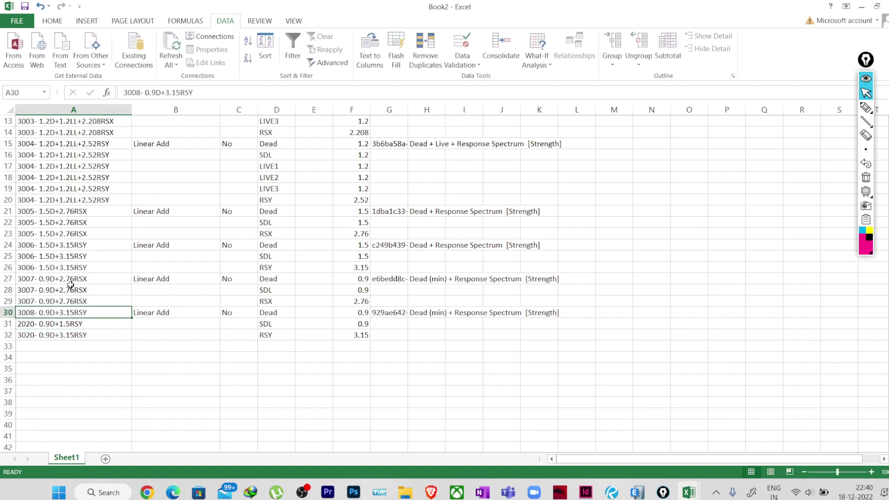
key(ctrl+c)
drag(30, 324, 28, 334)
key(ctrl+v)
click(79, 391)
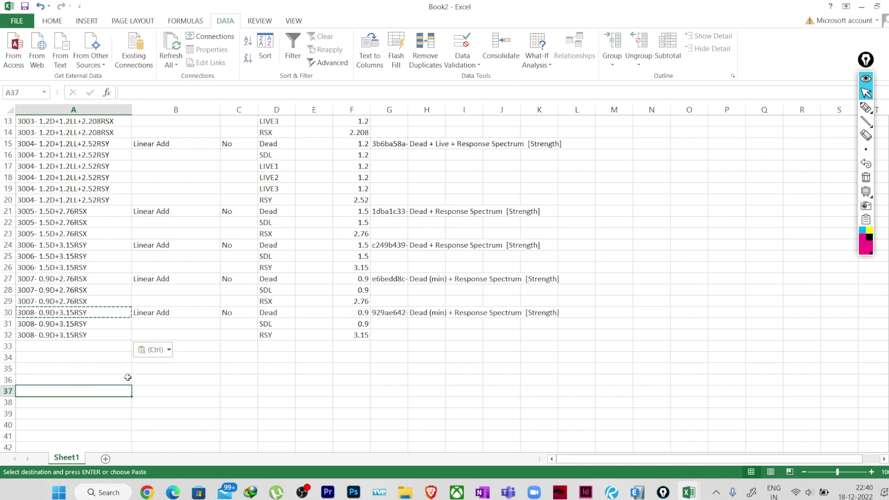
click(175, 382)
Copy the range A2:L32 holding combinations 3001–3008 in Book2.
key(Escape)
scroll(174, 382, up, 4)
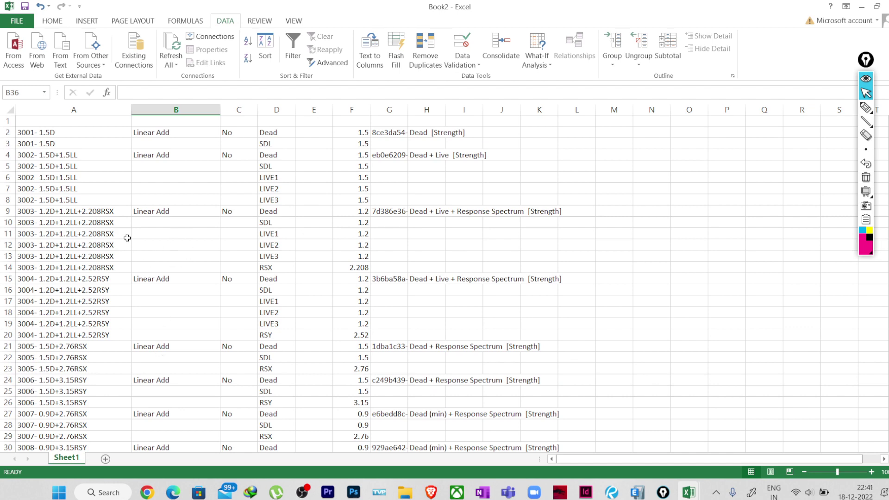
scroll(121, 234, down, 2)
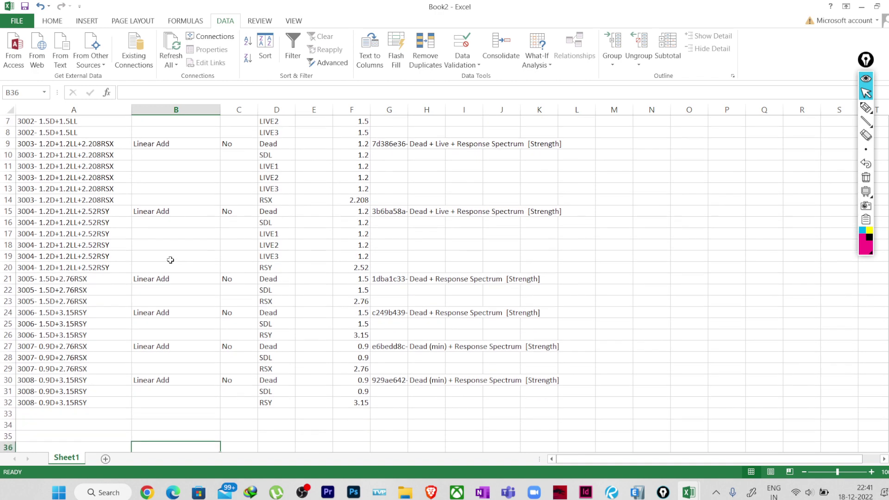
scroll(170, 261, down, 1)
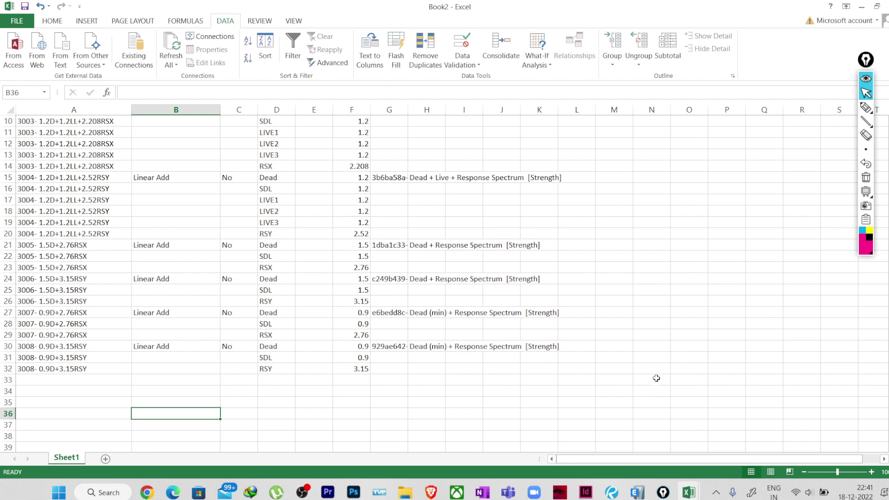
scroll(300, 362, up, 3)
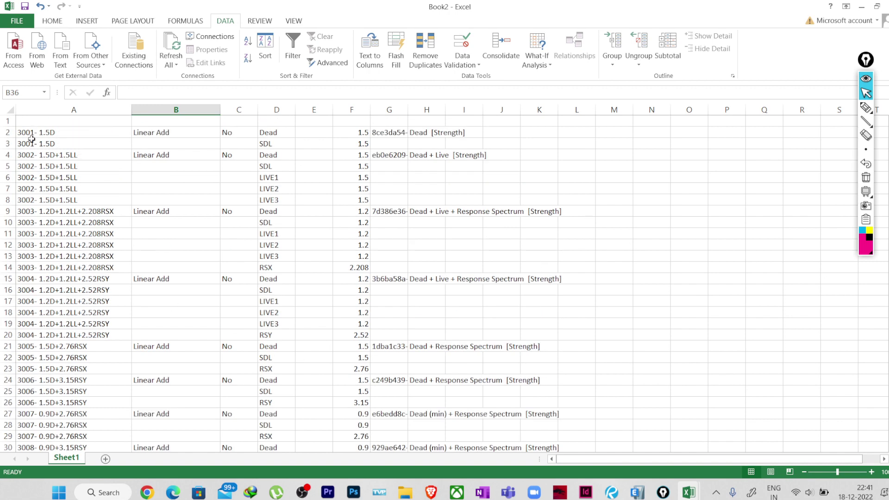
drag(21, 134, 572, 264)
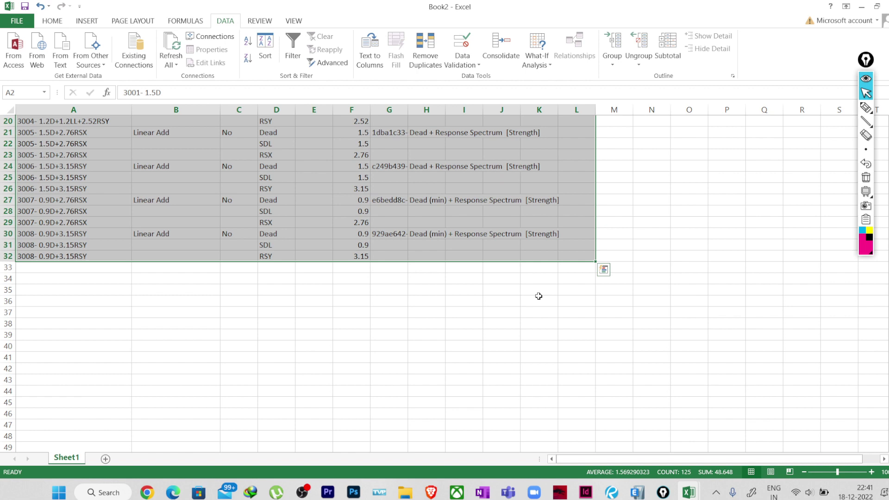
key(ctrl+c)
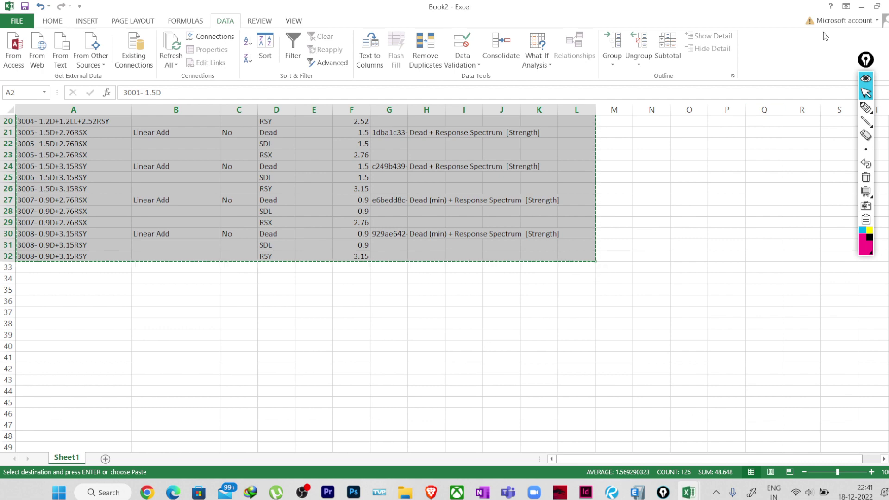
Paste the 3001–3008 rows into Book1's Load Combination Definitions sheet starting at A142.
click(861, 6)
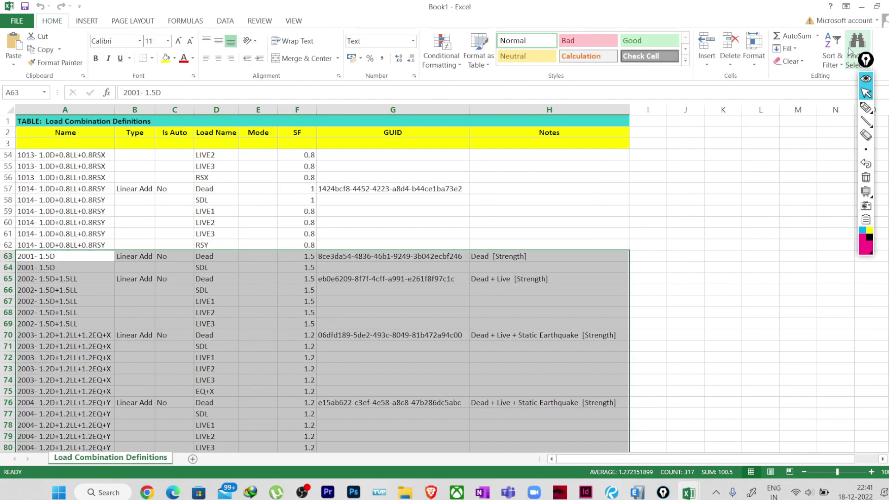
click(394, 226)
scroll(387, 212, down, 19)
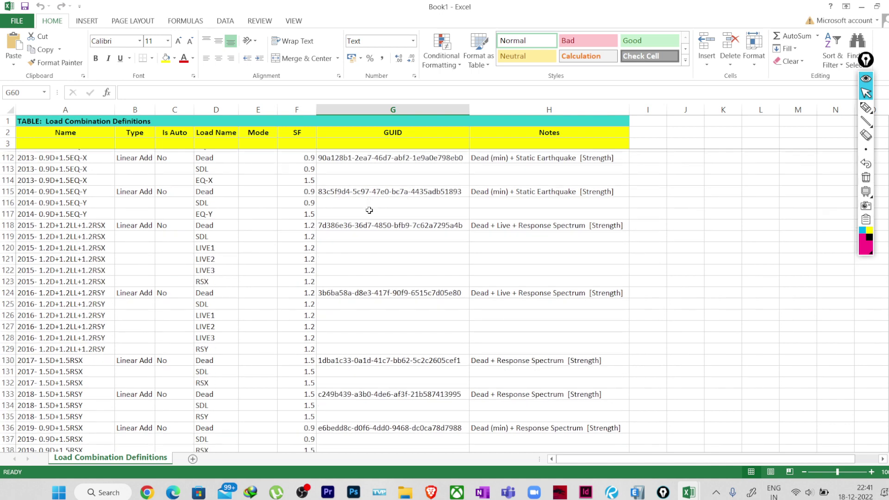
scroll(369, 211, down, 9)
click(30, 200)
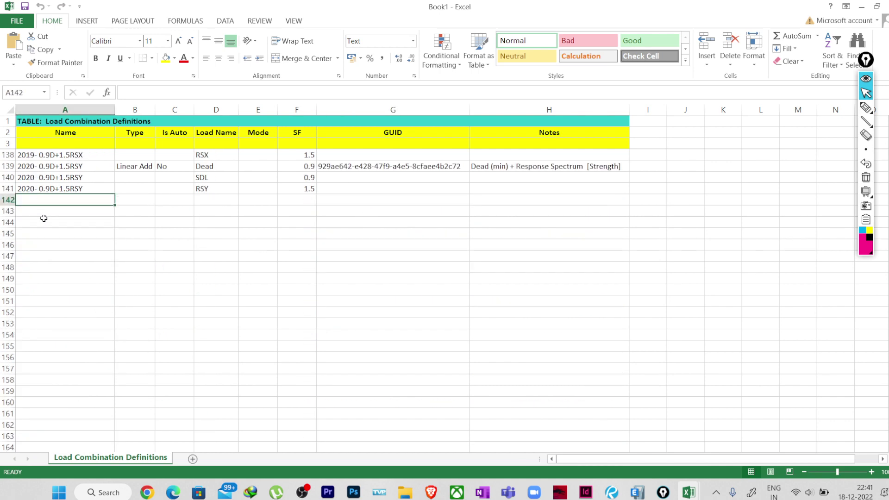
key(ctrl+v)
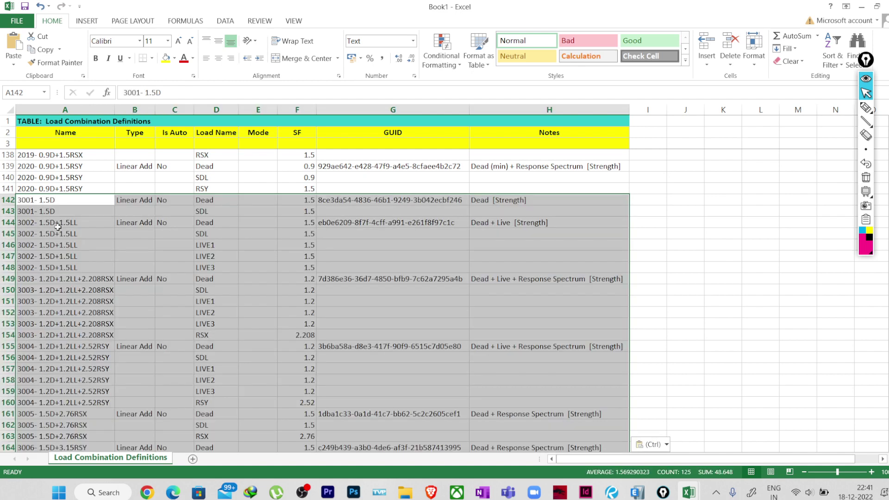
click(684, 265)
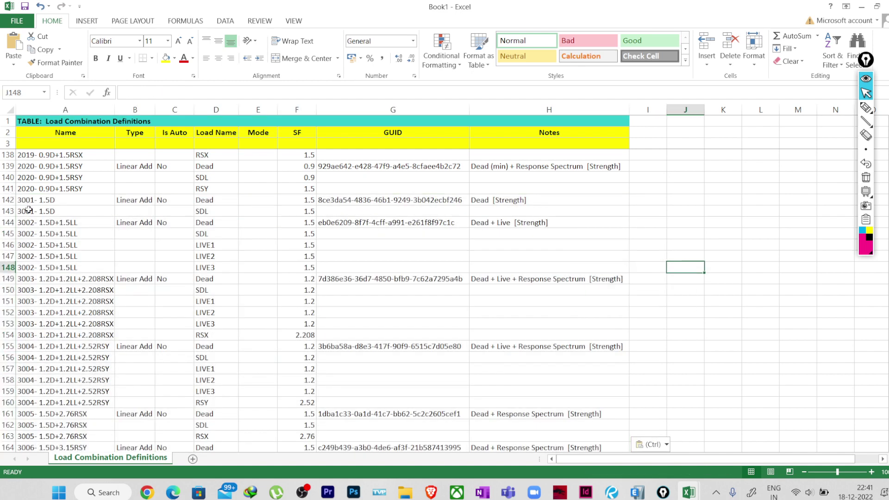
scroll(117, 269, down, 4)
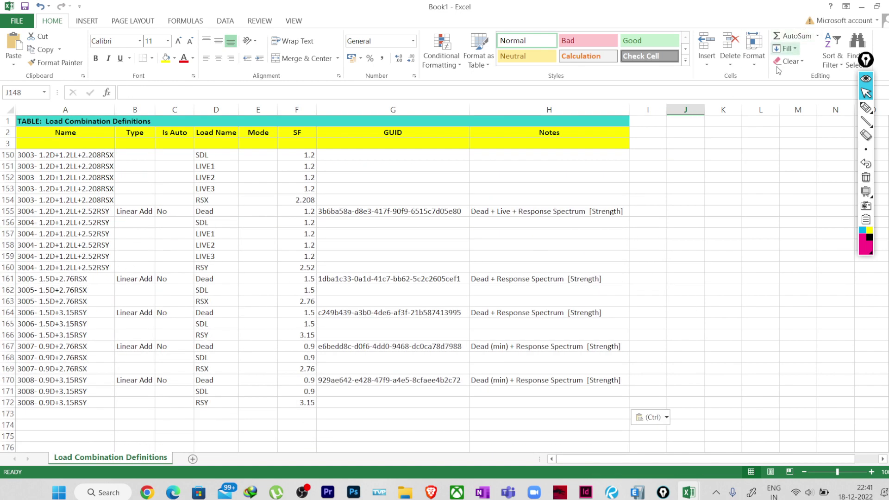
Retrieve the combinations table from Excel, check rows 3001–3008, apply to model, and close the editor.
click(862, 9)
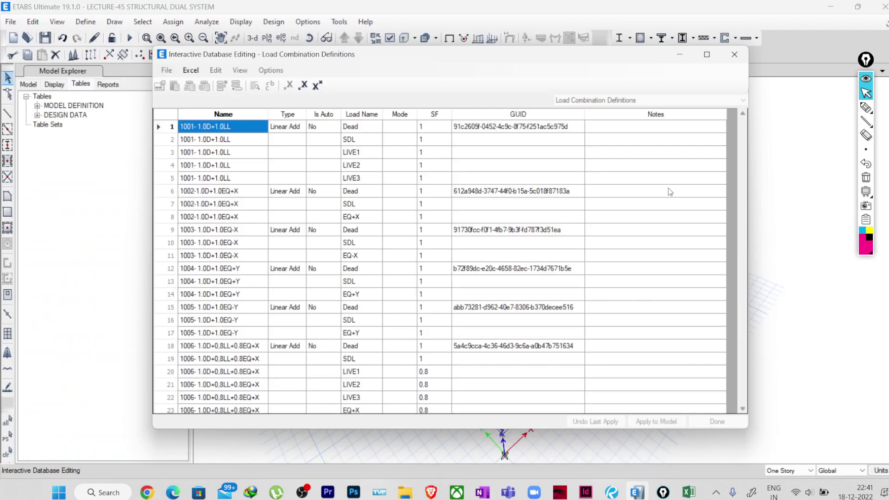
click(192, 70)
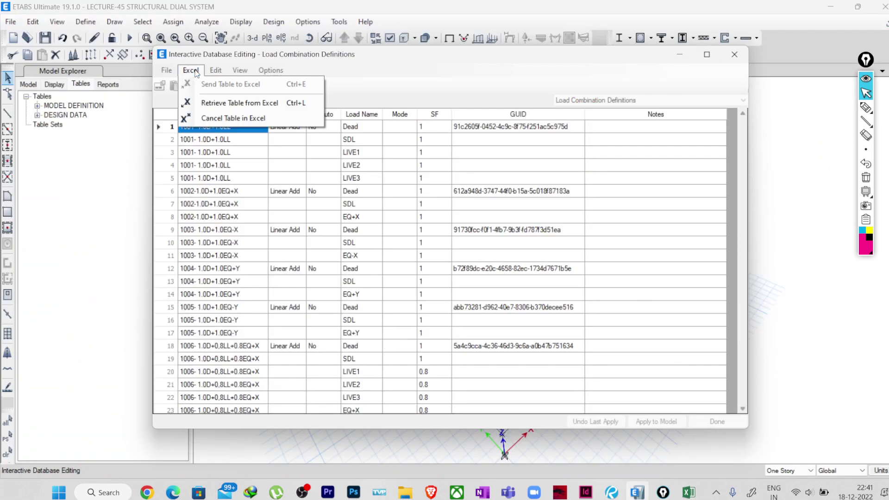
click(212, 103)
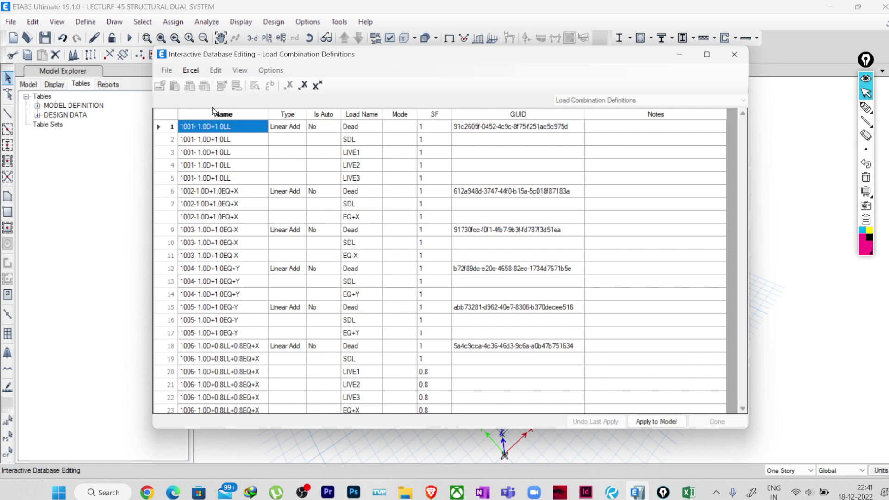
scroll(259, 216, down, 20)
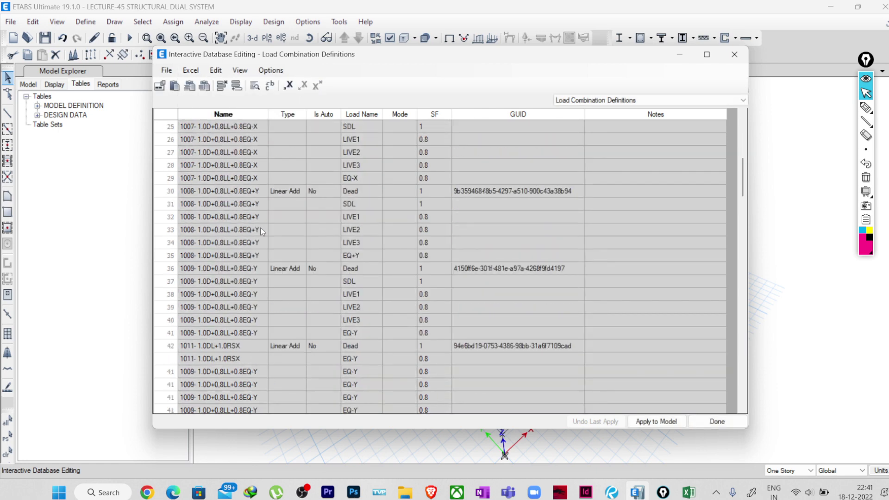
scroll(271, 229, down, 18)
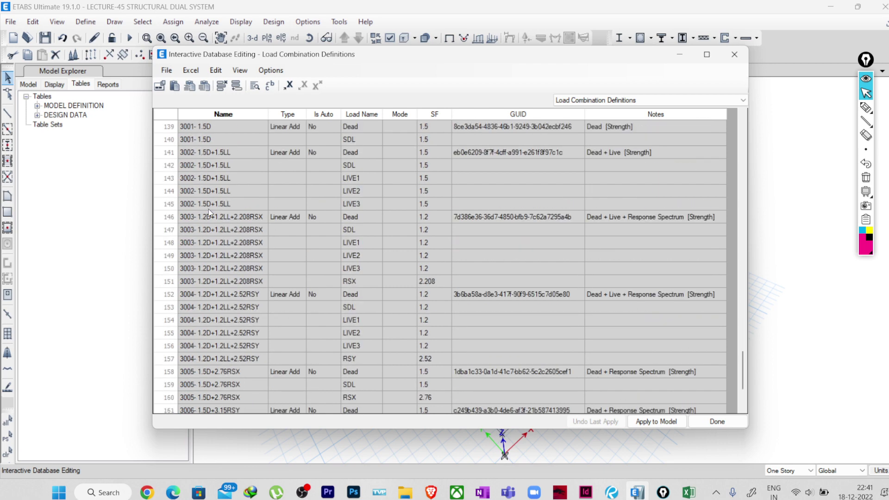
scroll(228, 261, down, 3)
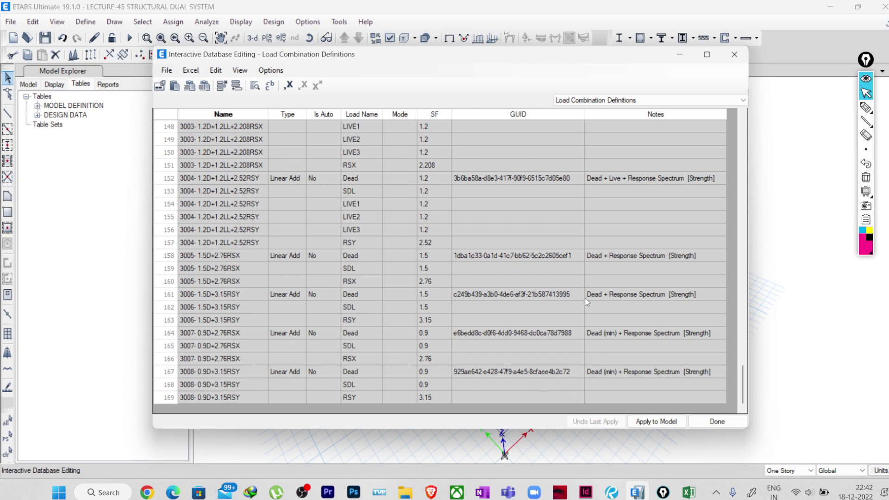
click(661, 424)
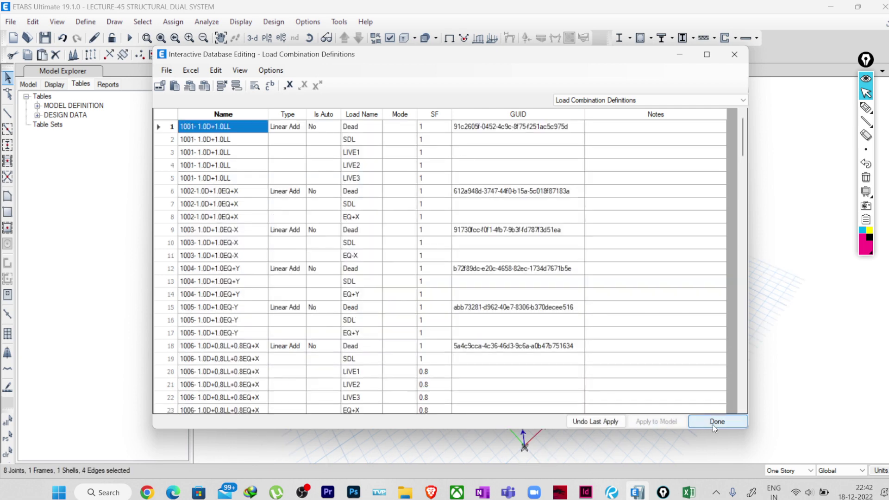
click(713, 424)
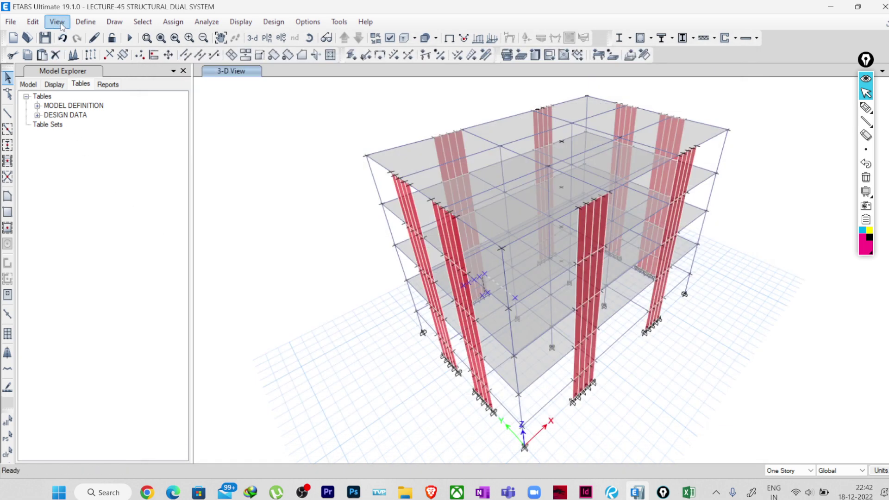
click(81, 25)
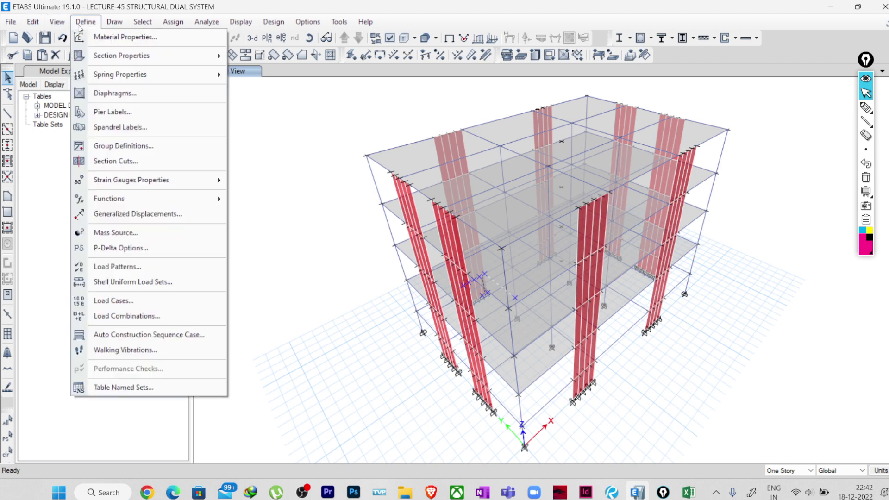
click(127, 316)
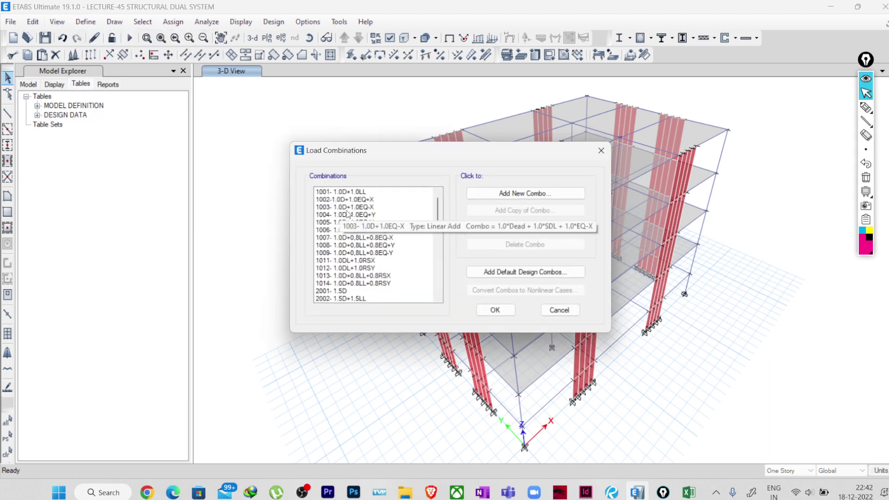
scroll(348, 214, down, 9)
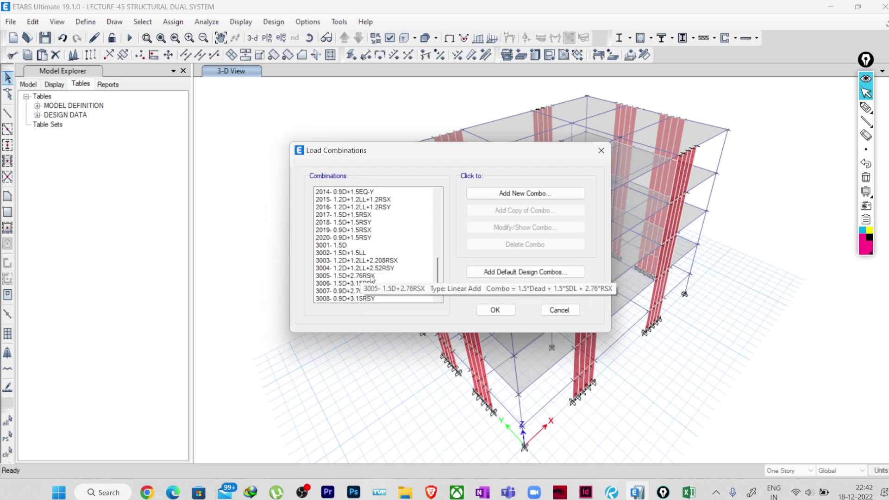
click(377, 260)
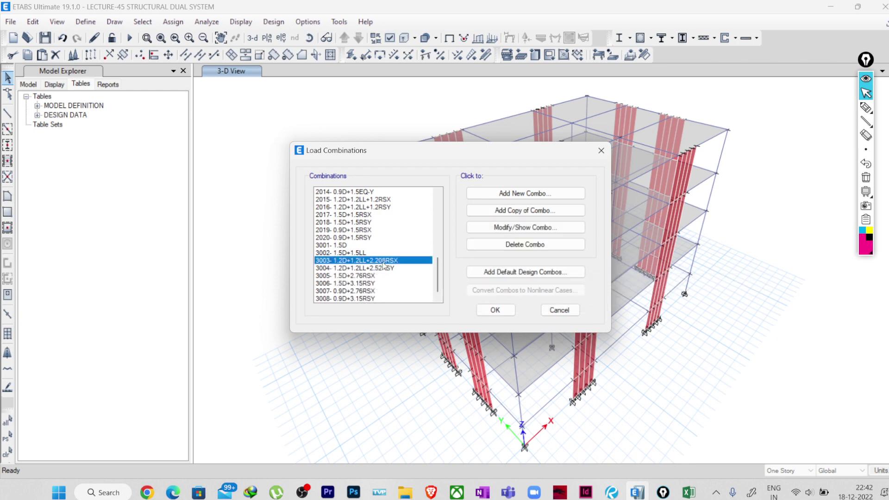
click(504, 228)
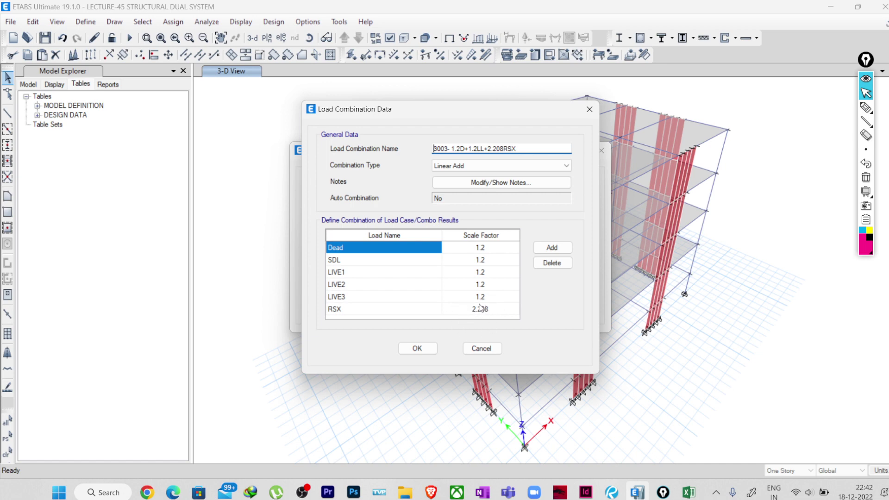
click(481, 349)
click(552, 307)
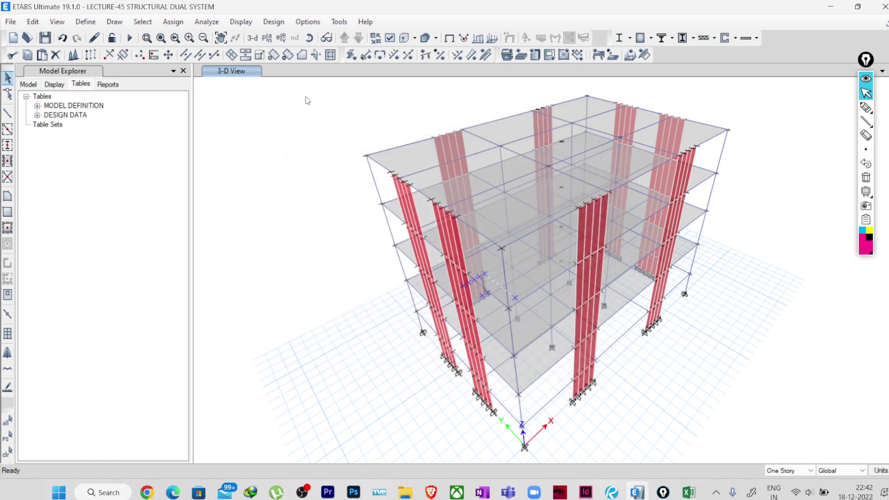
click(273, 21)
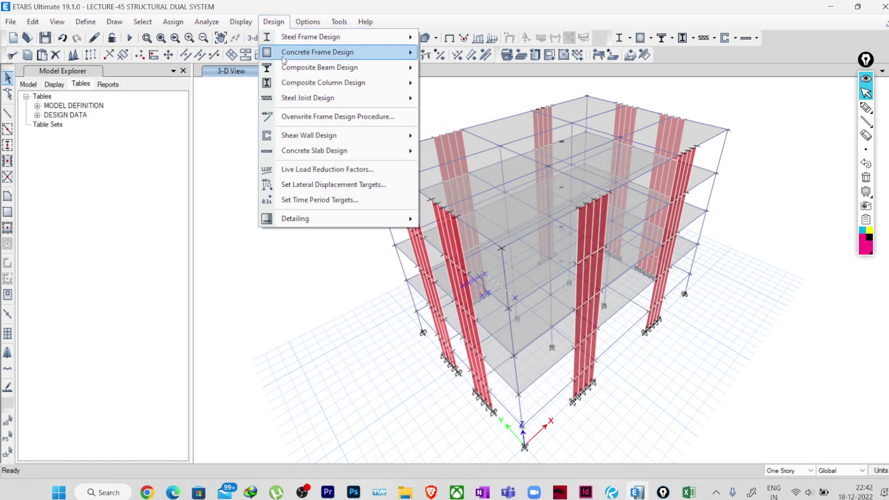
Run the structural analysis to display the Dead-load deformed shape.
mouse_move(282, 56)
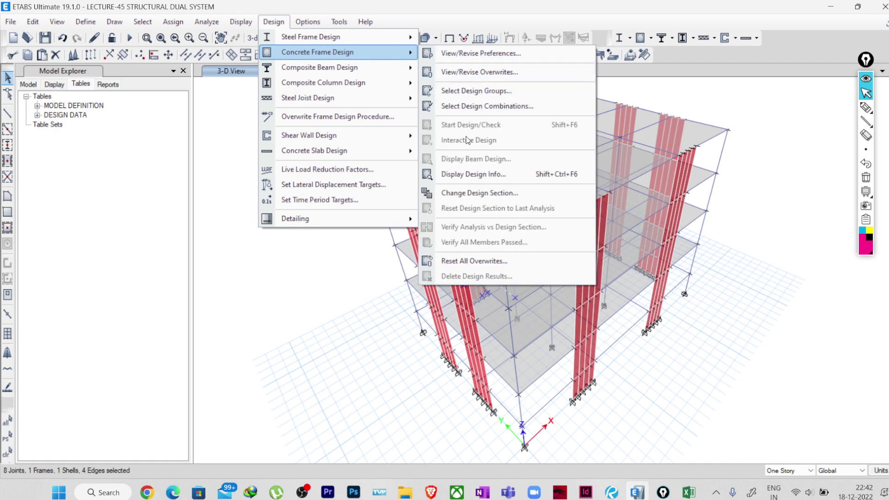
key(Escape)
key(Escape)
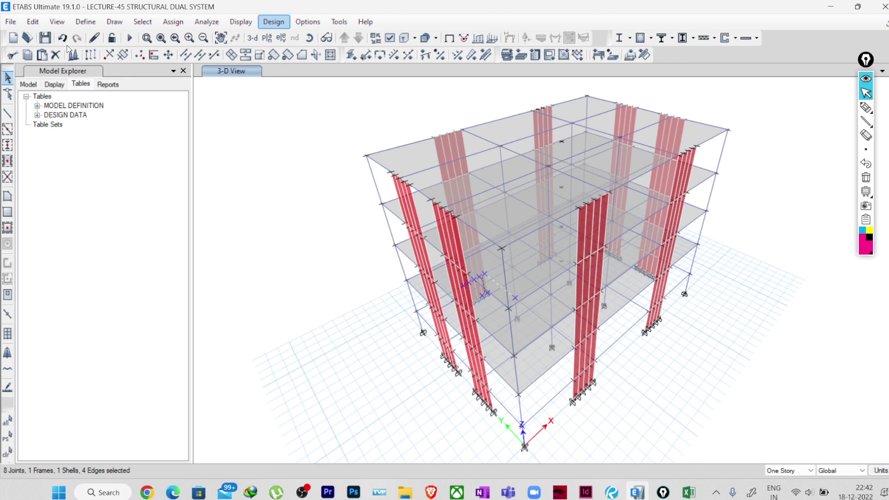
click(130, 39)
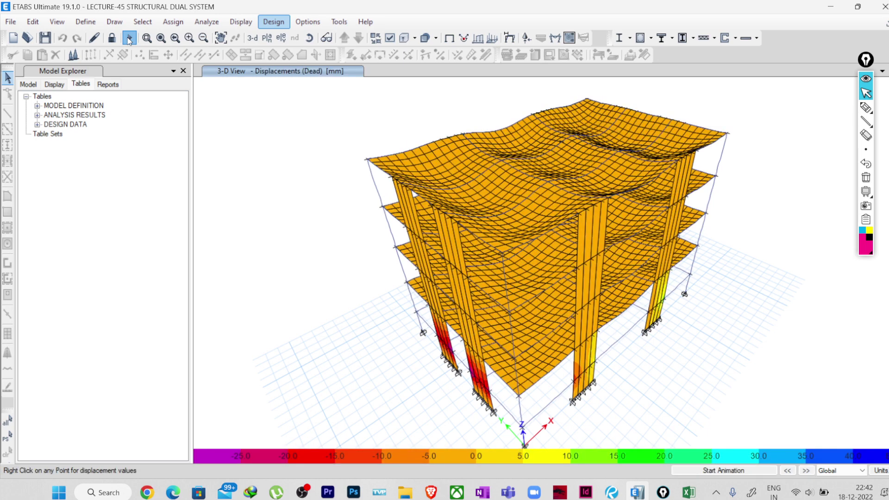
Open Concrete Frame Design combination selection and remove all current design combinations.
click(274, 22)
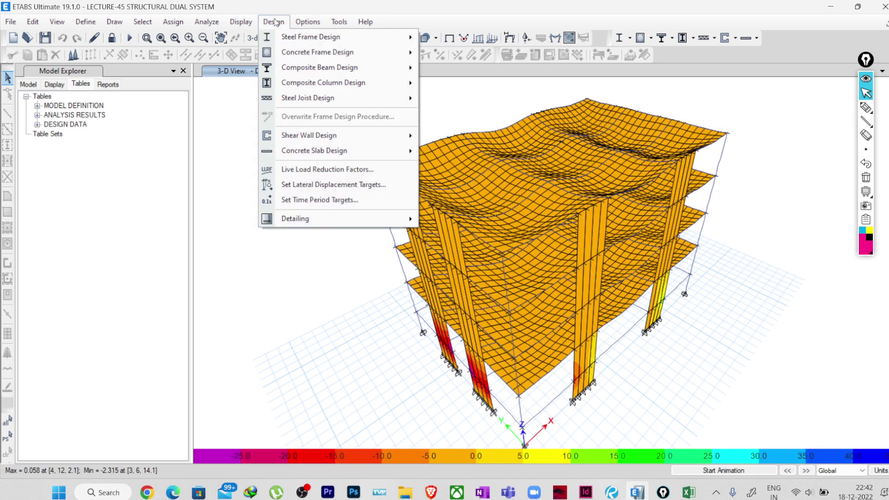
mouse_move(343, 55)
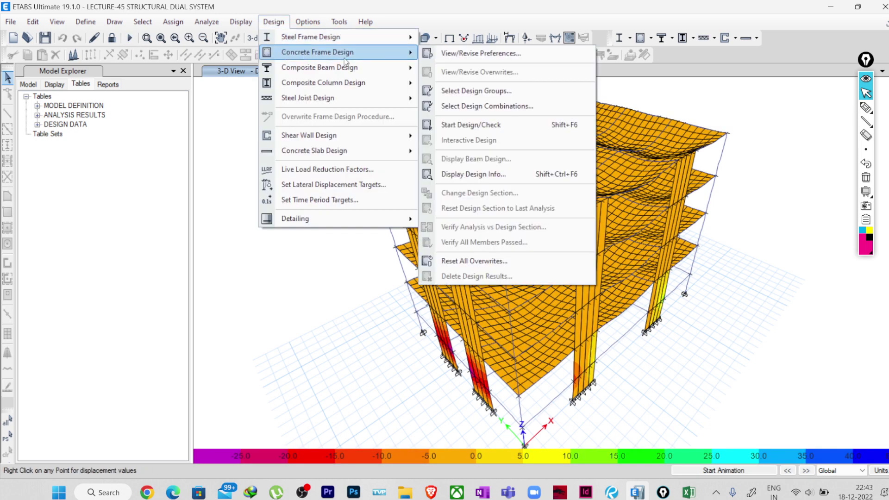
click(483, 107)
drag(412, 124, 257, 100)
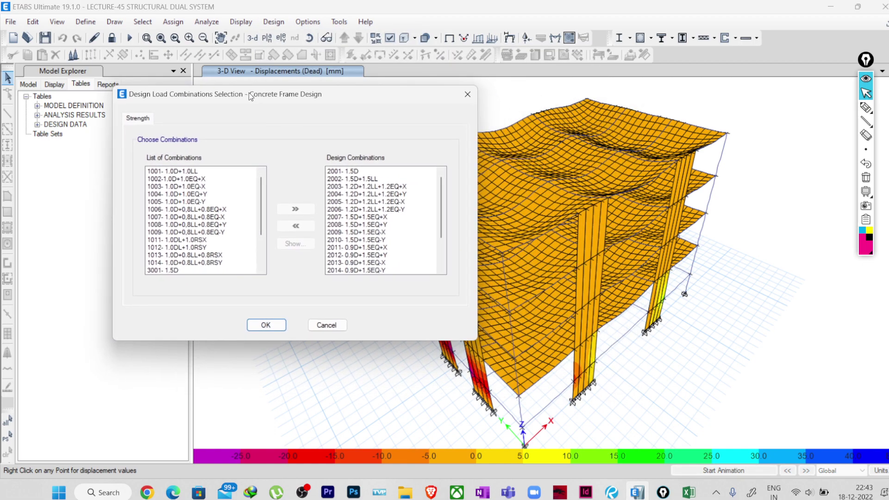
scroll(336, 189, down, 2)
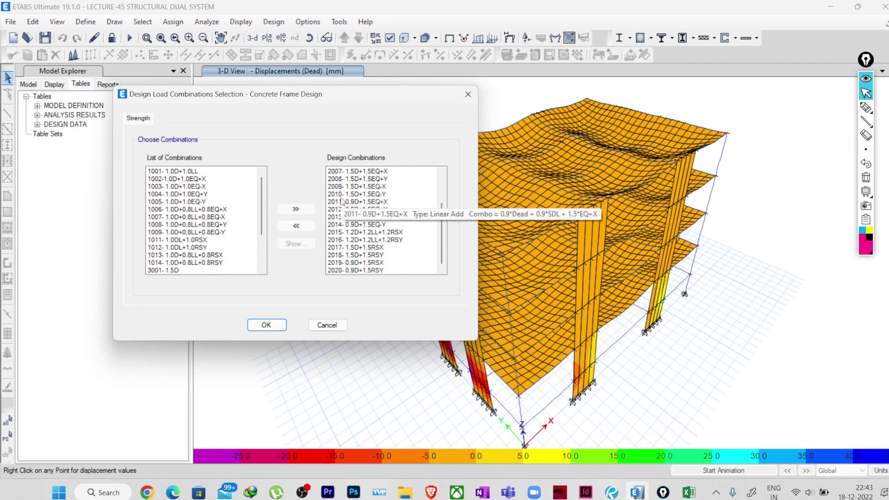
scroll(338, 191, up, 1)
scroll(340, 193, up, 2)
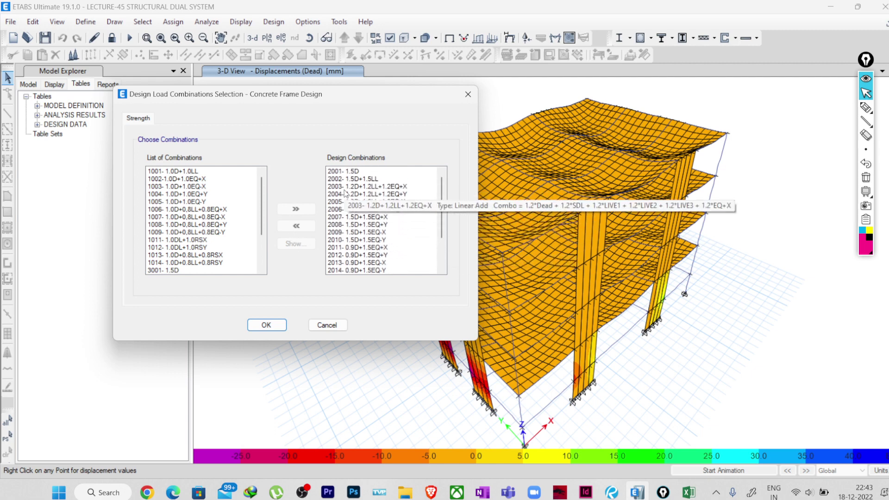
drag(345, 171, 343, 298)
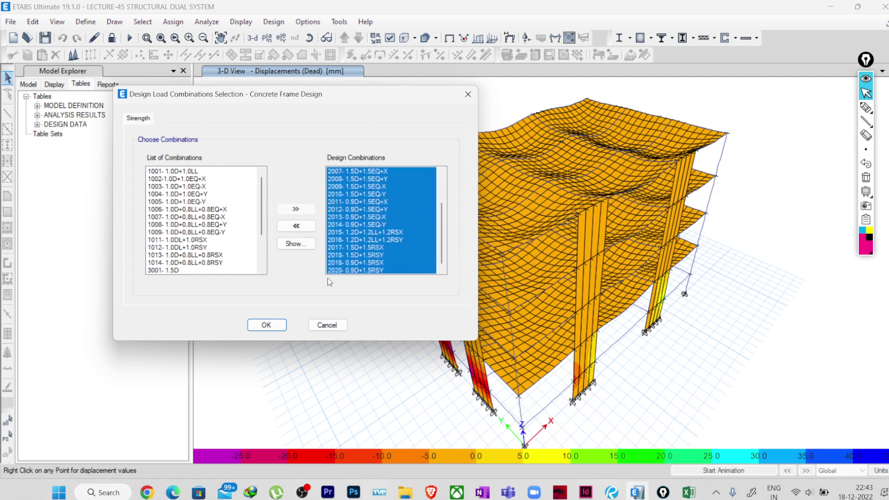
click(297, 225)
Add combinations 3001–3008 as the design combinations, confirm, and show the undeformed shape.
scroll(248, 184, down, 8)
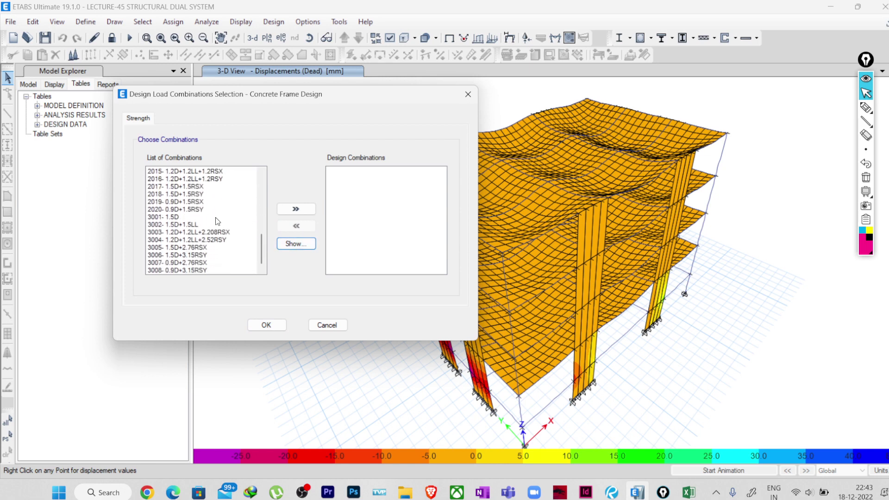
drag(169, 231, 168, 294)
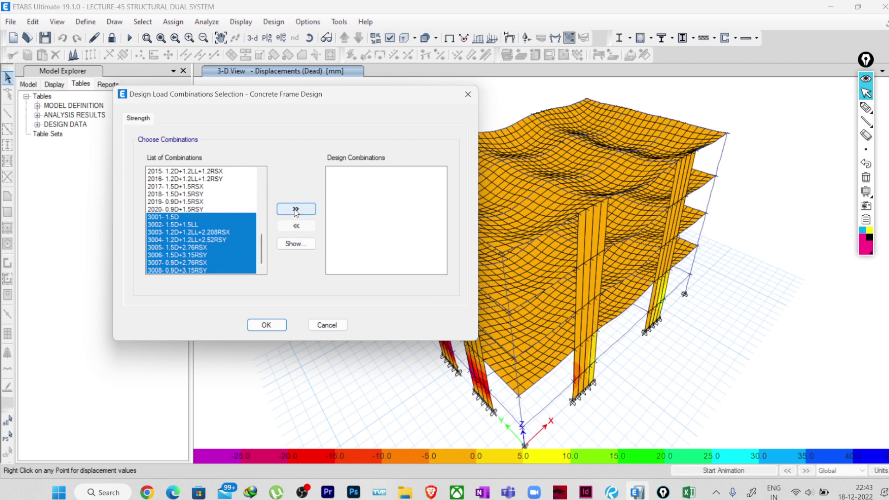
click(296, 210)
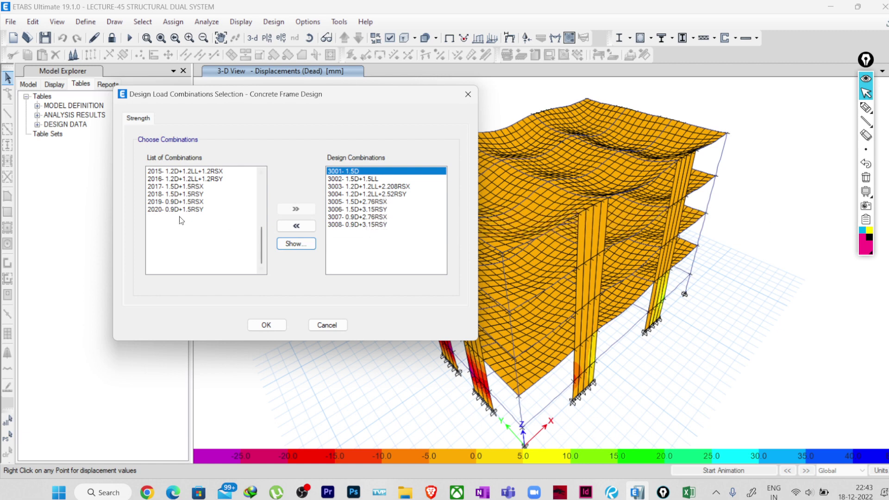
scroll(173, 205, up, 4)
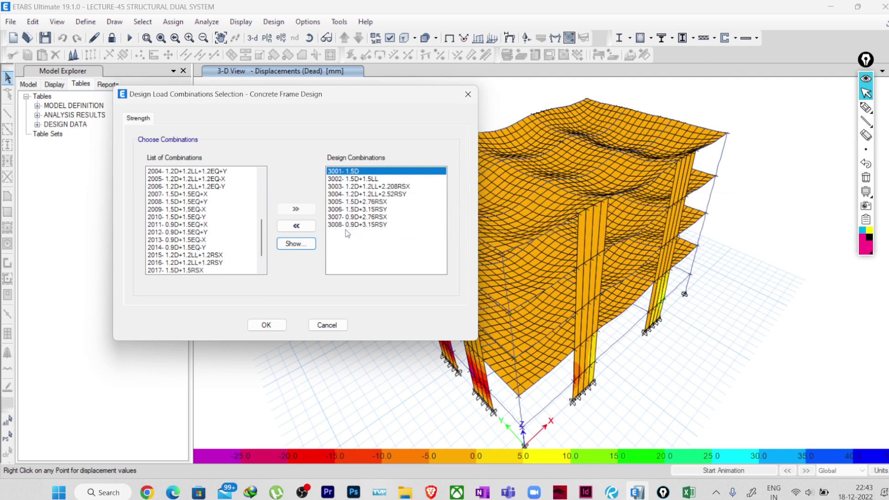
click(276, 325)
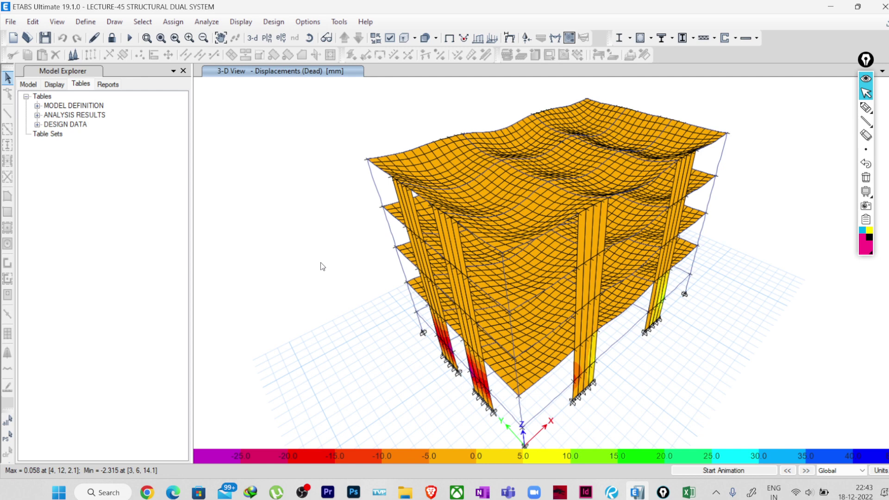
click(448, 38)
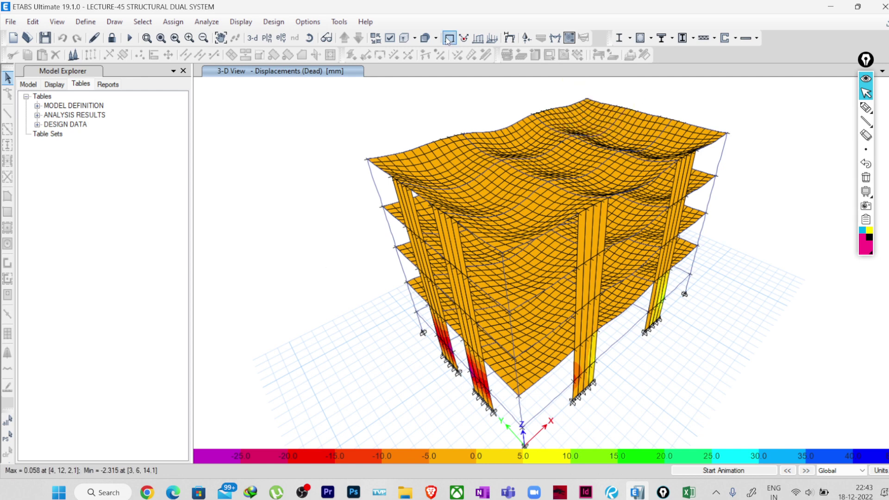